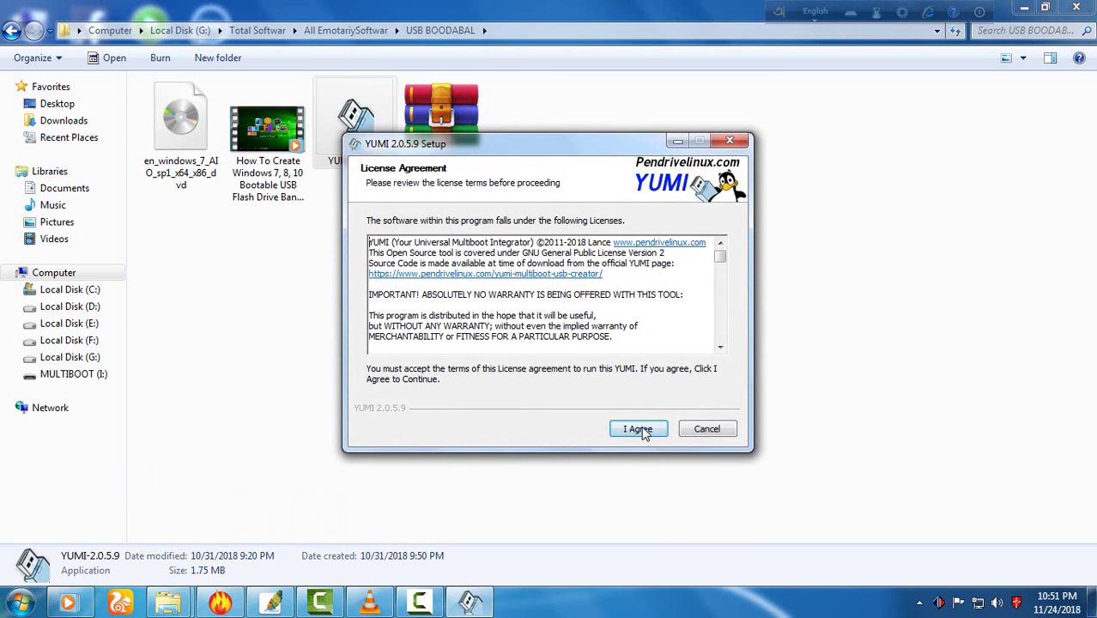
Accept the YUMI license agreement and set USB drive I: as the target with Fat32 formatting enabled.
click(638, 428)
click(486, 240)
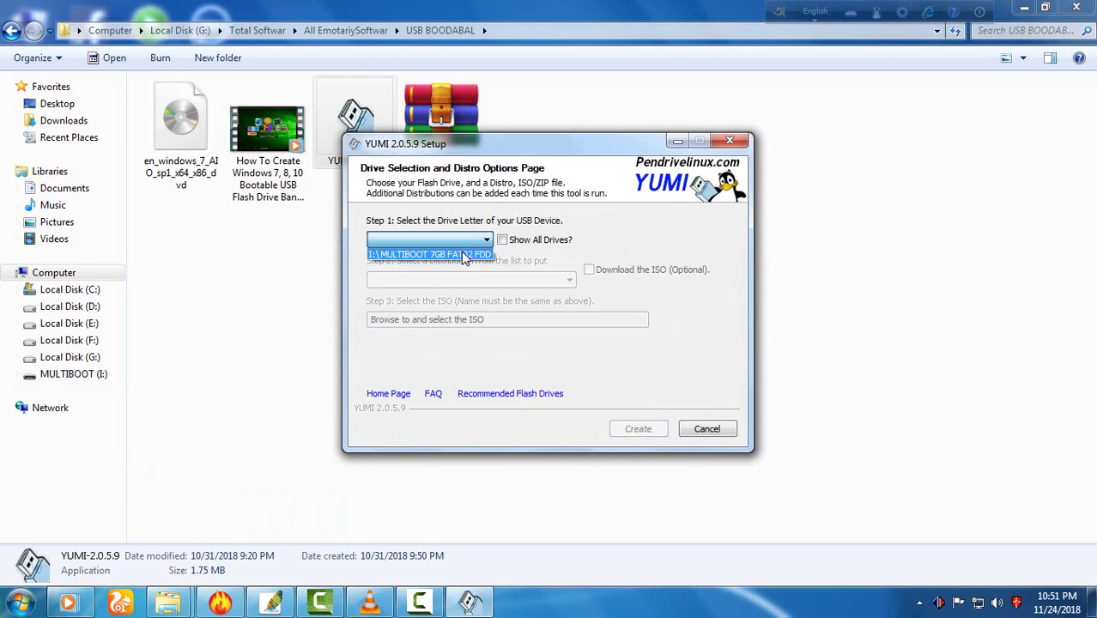
click(463, 257)
click(624, 257)
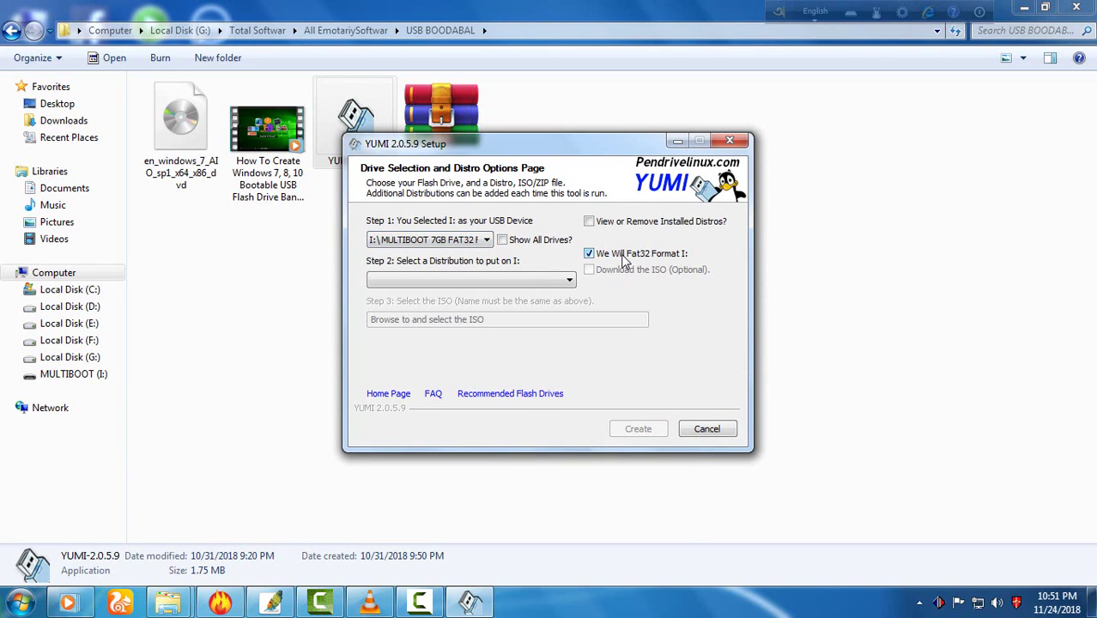
Choose Single Windows Vista/7/8/10 Installer as the distribution to put on drive I:.
click(552, 283)
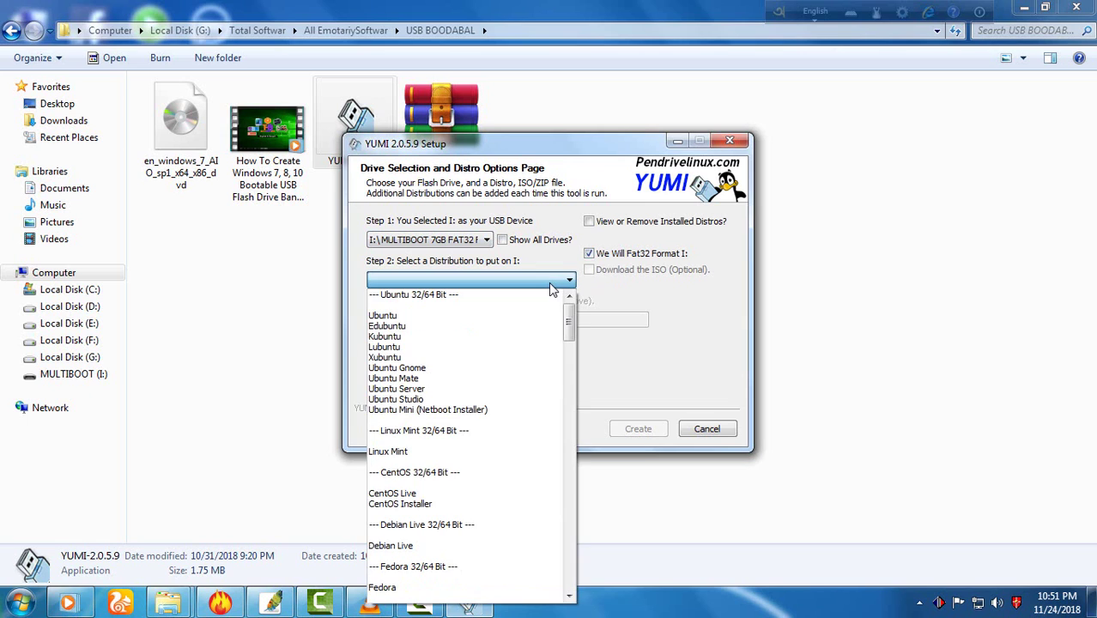
drag(569, 319, 556, 576)
click(506, 462)
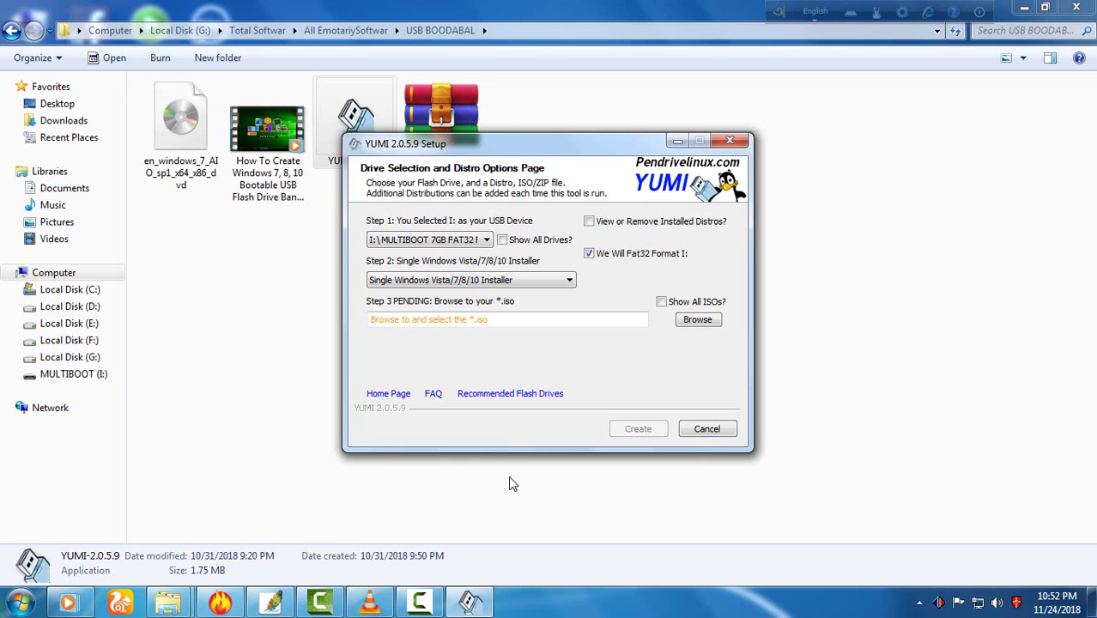
Load the en_windows_7_AIO_sp1_x64_x86_dvd ISO and start creating the bootable drive, approving the wipe of I:.
click(693, 322)
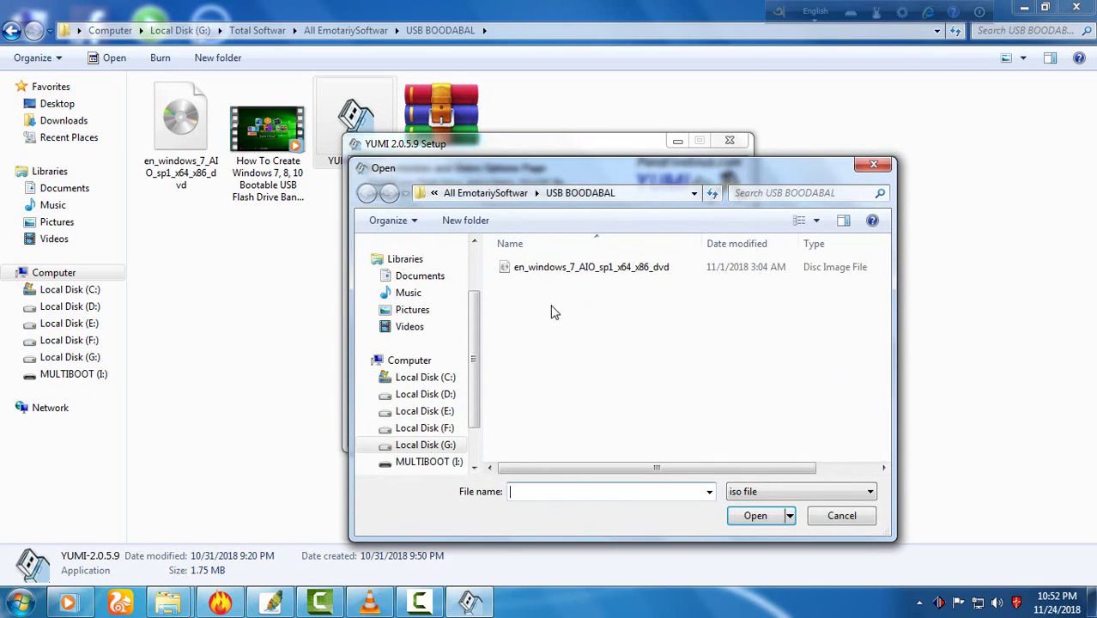
click(587, 275)
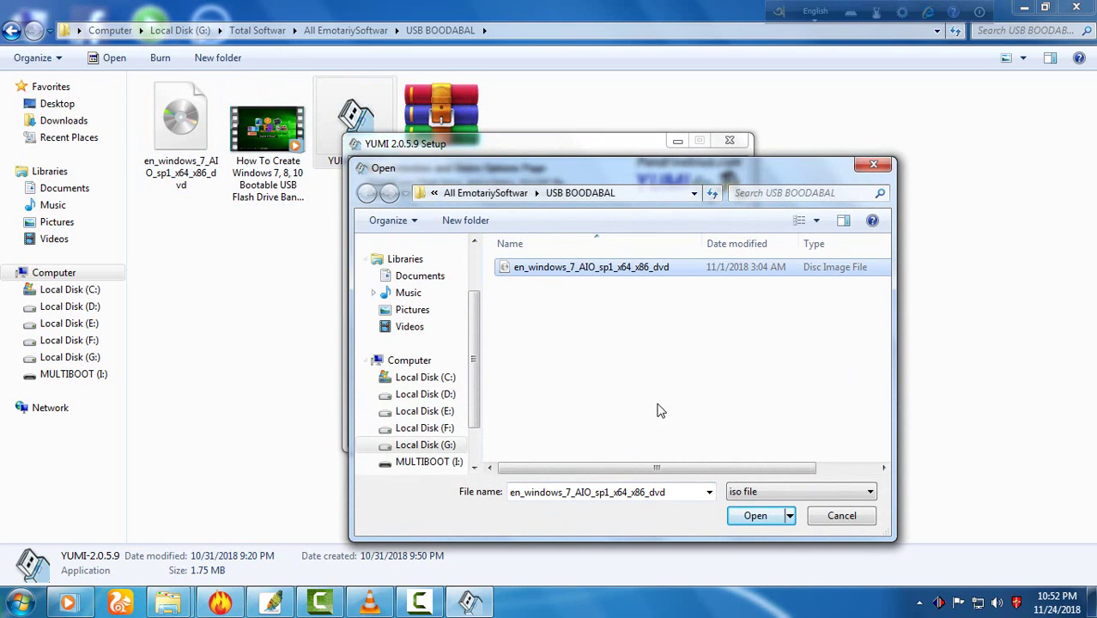
click(759, 518)
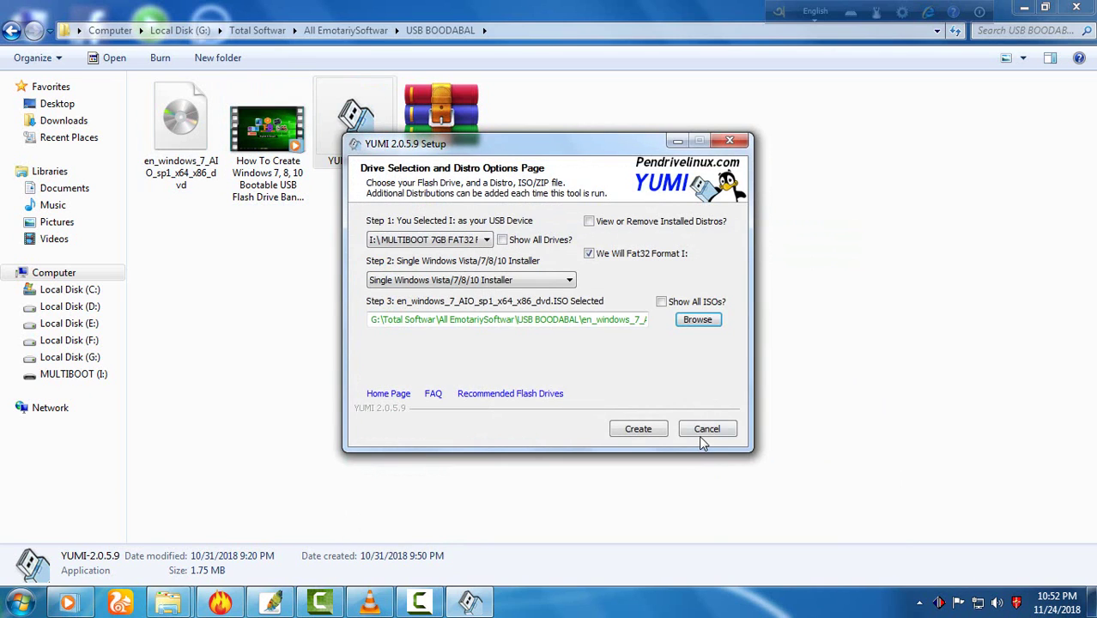
click(642, 431)
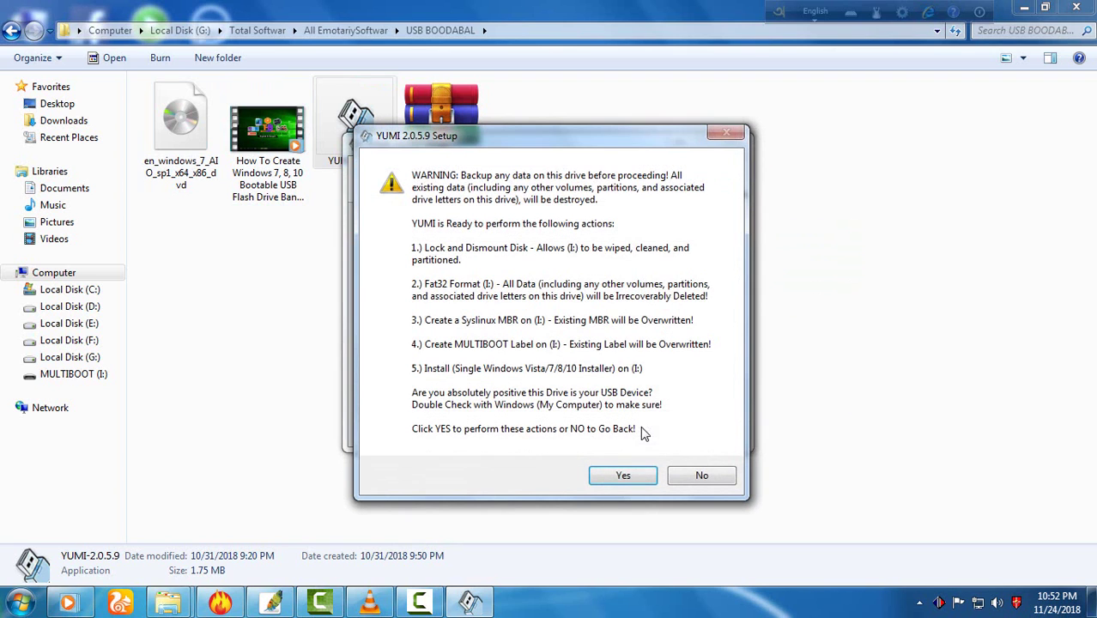
click(624, 475)
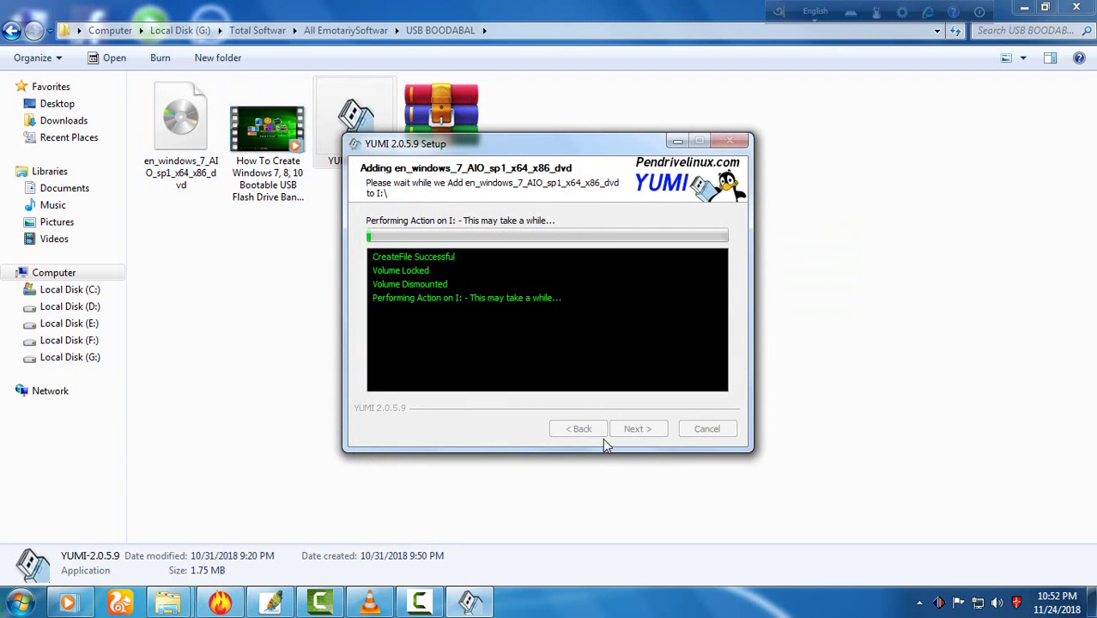
Minimise the YUMI window, switch to Wilcom EmbroideryStudio and create a new blank design.
click(471, 604)
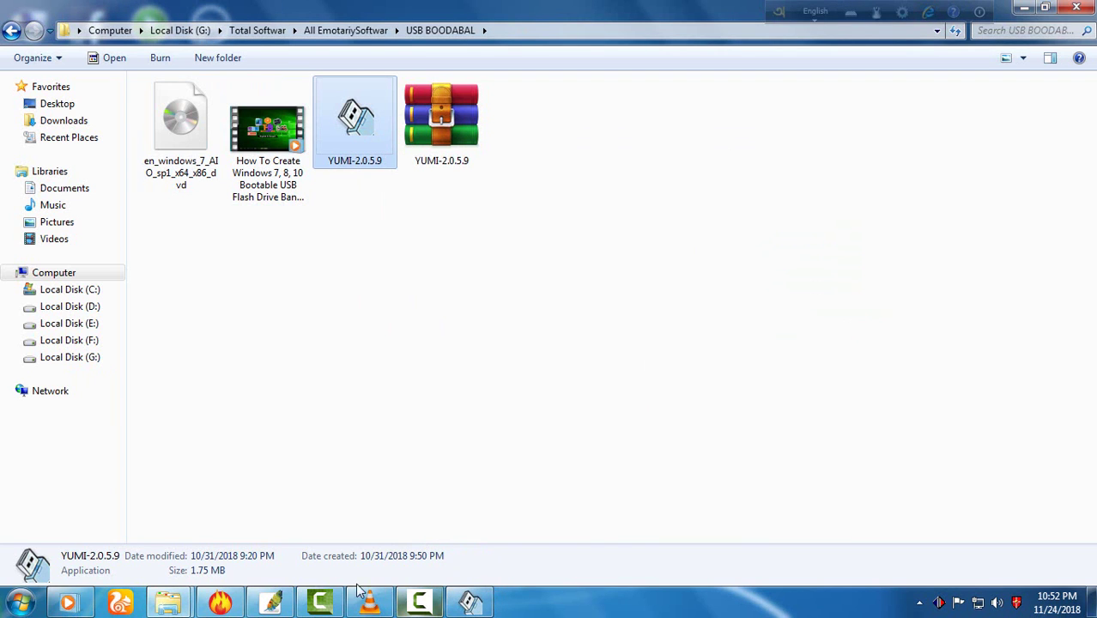
click(221, 605)
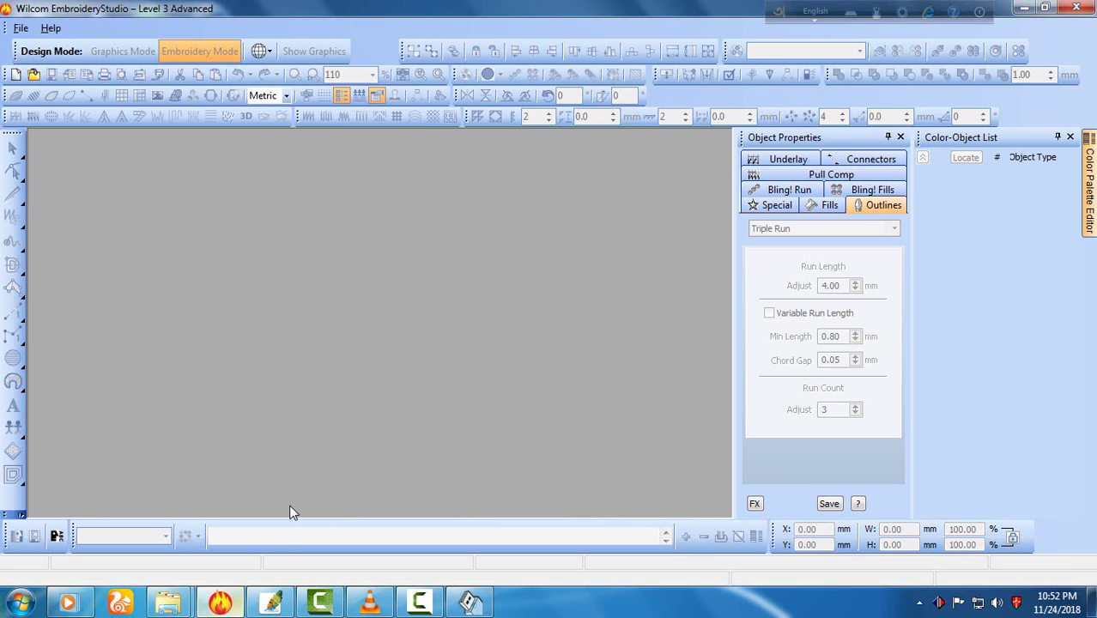
mouse_move(271, 603)
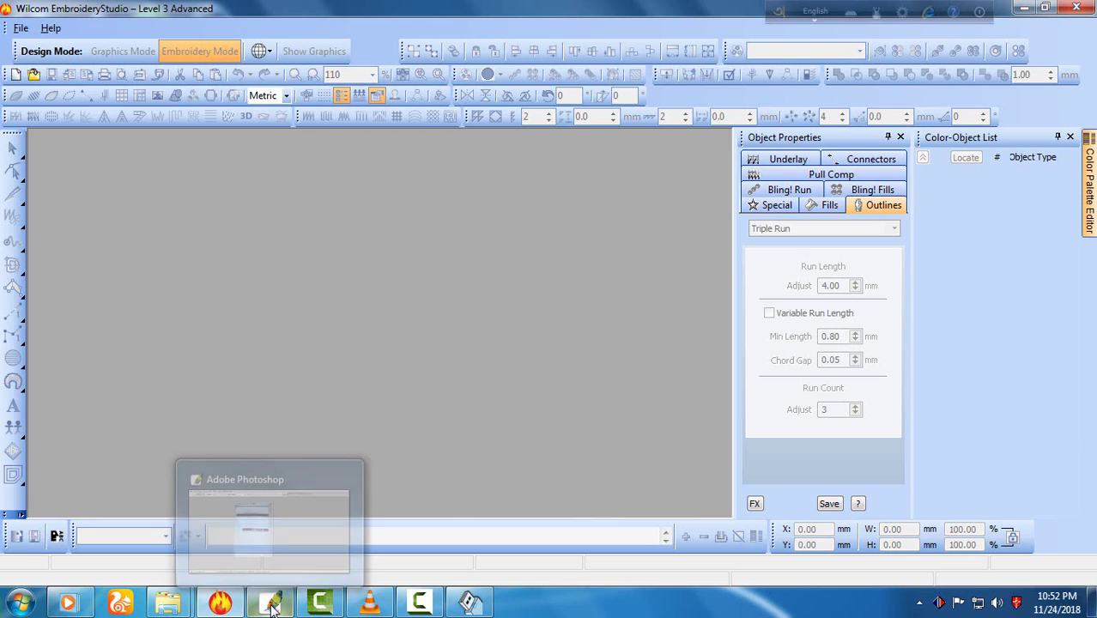
click(298, 541)
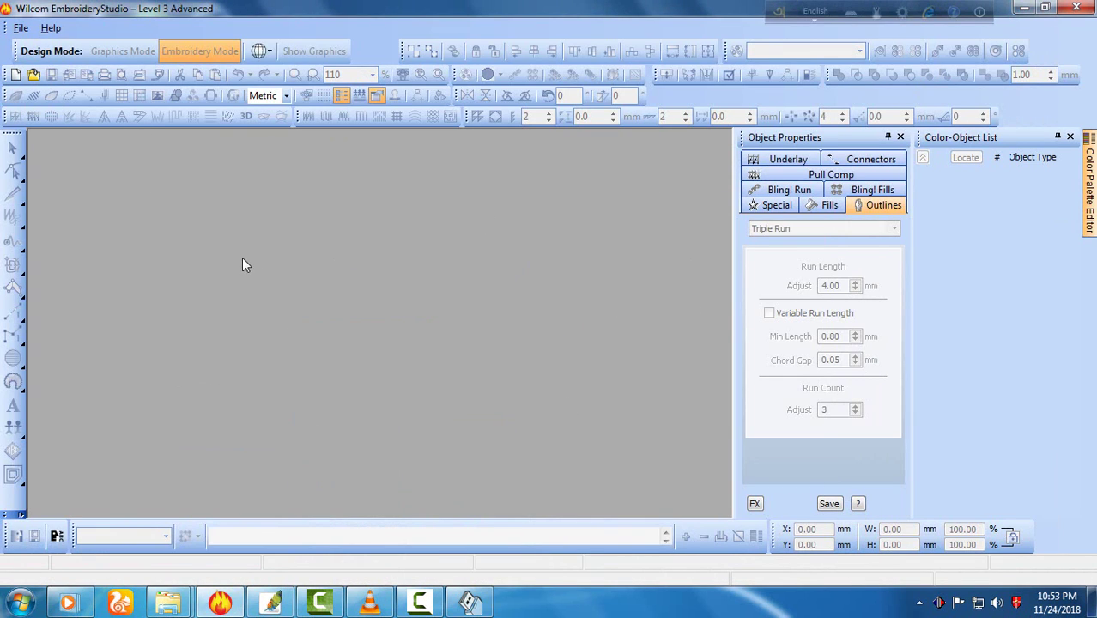
key(ctrl+n)
Clear the EmbroideryStudio and folder windows off the desktop and bring the YUMI progress window back up.
click(1024, 7)
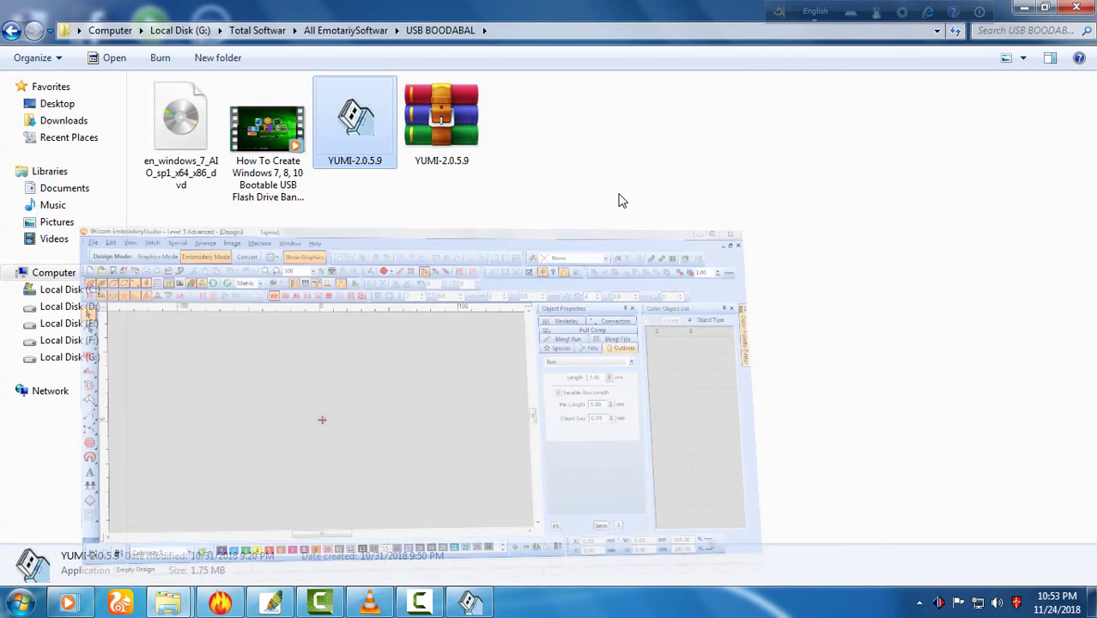
click(1025, 11)
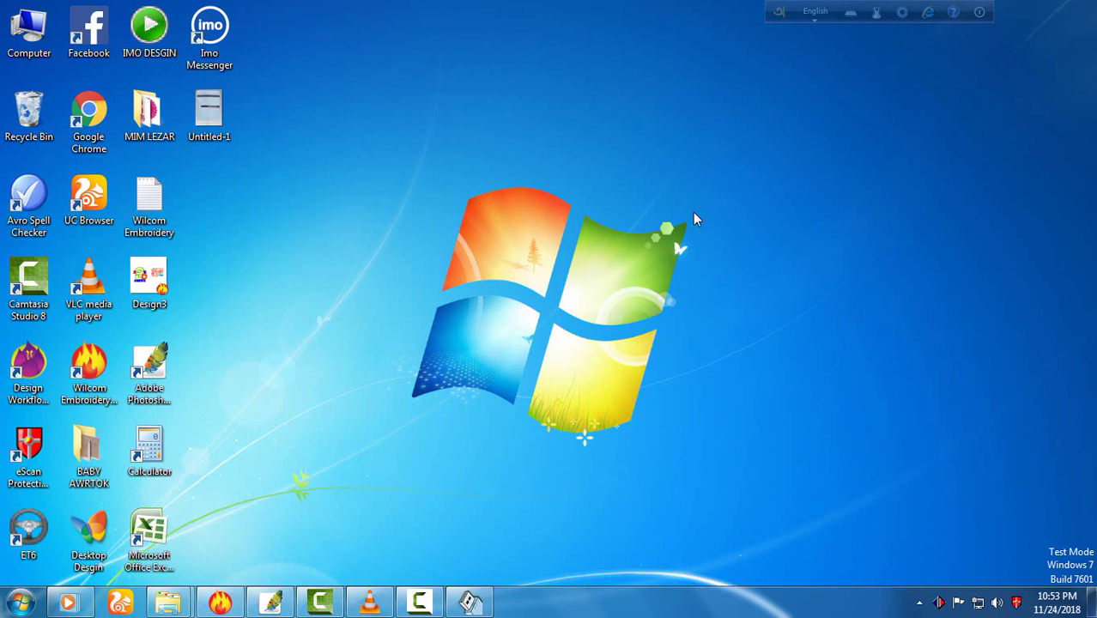
right_click(694, 214)
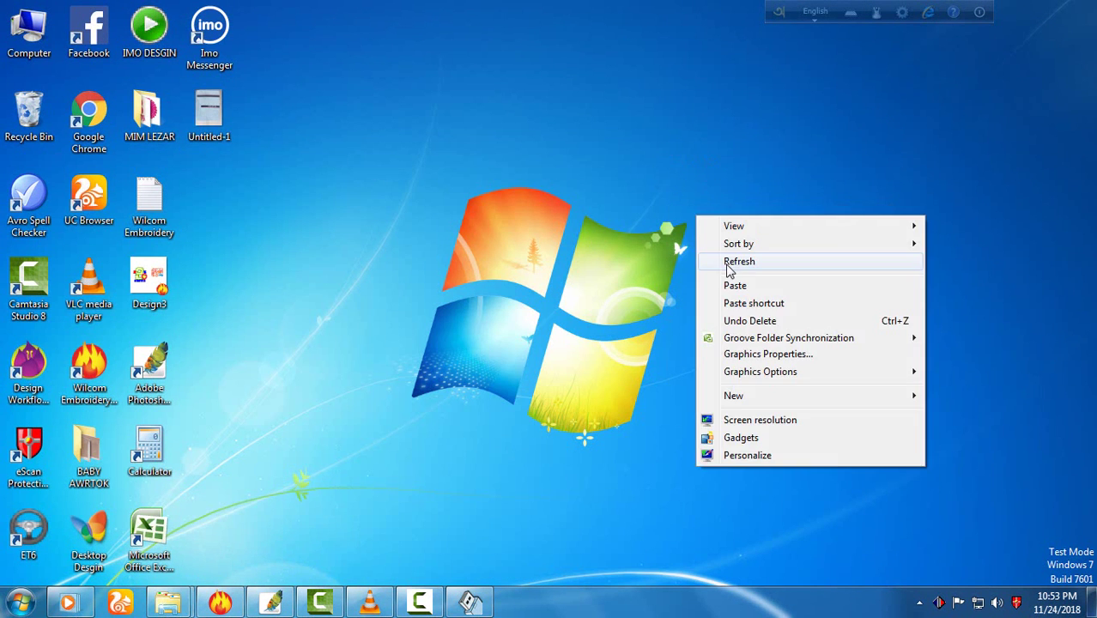
click(728, 263)
click(470, 601)
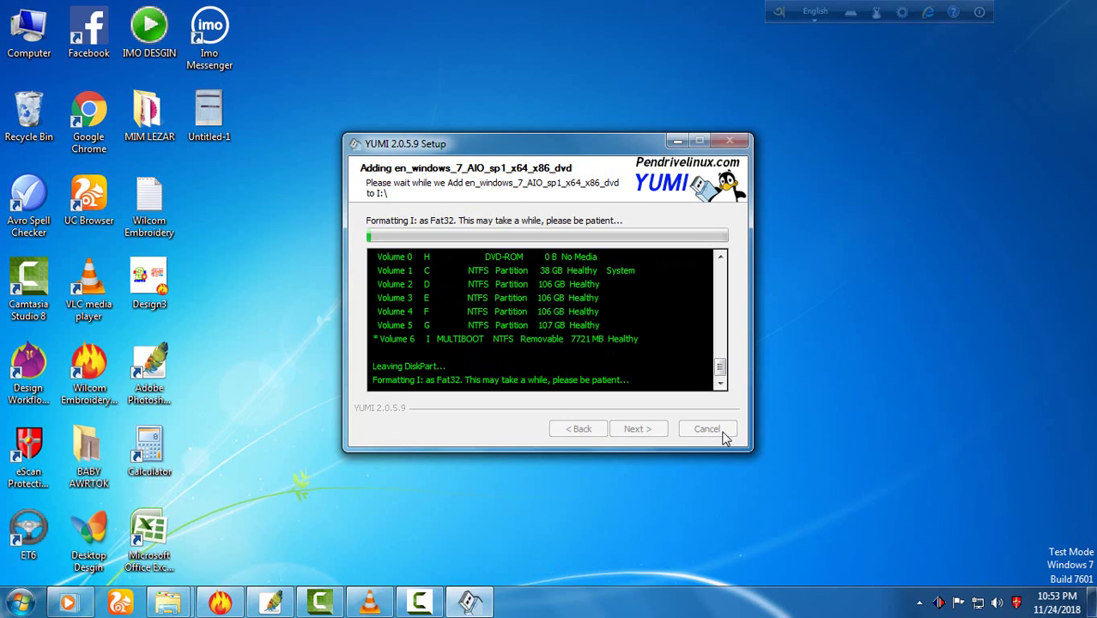
right_click(865, 46)
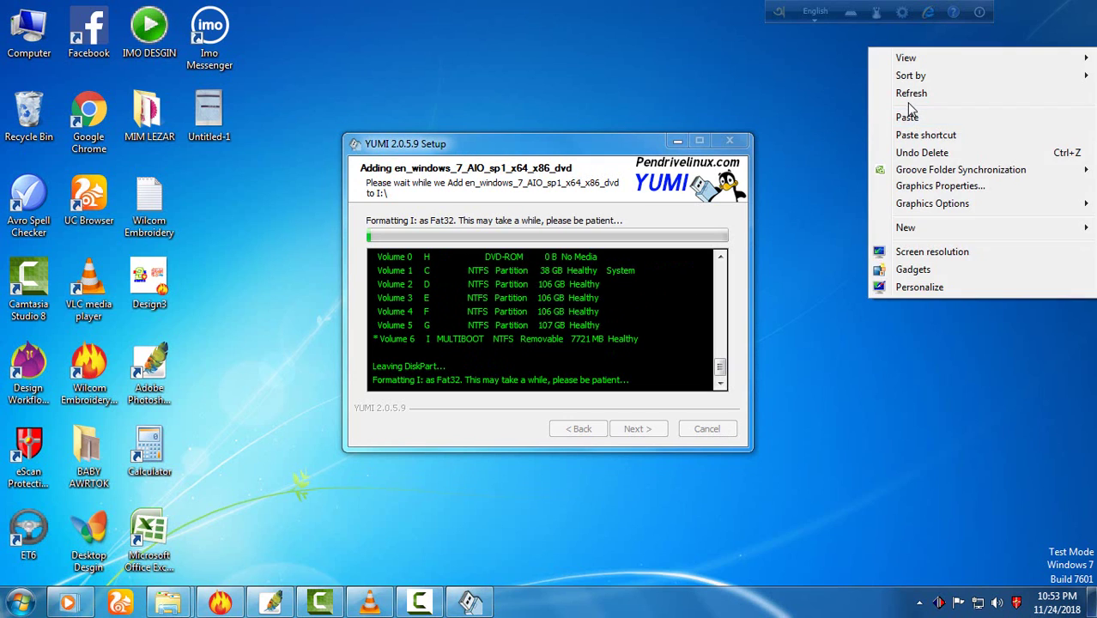
click(910, 95)
right_click(911, 99)
click(927, 155)
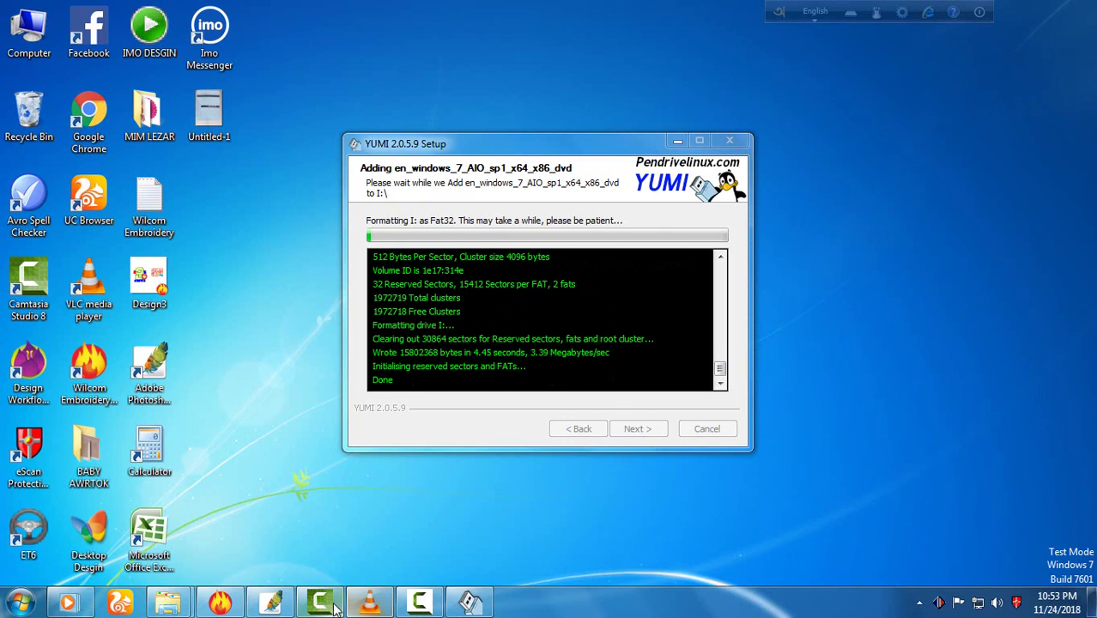
right_click(819, 323)
click(854, 365)
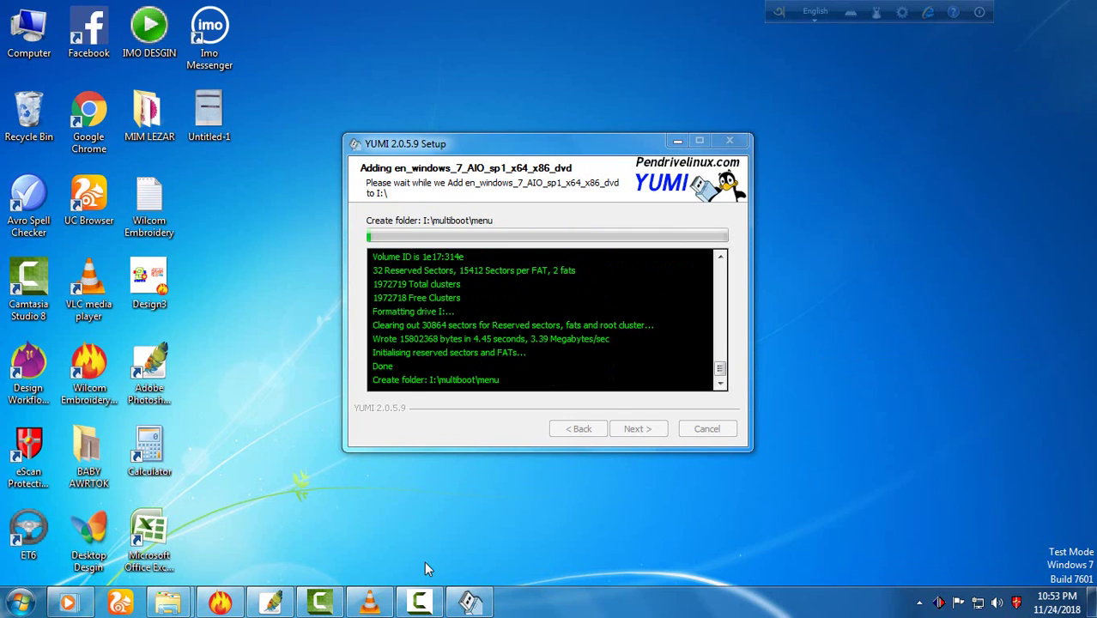
click(369, 604)
click(370, 603)
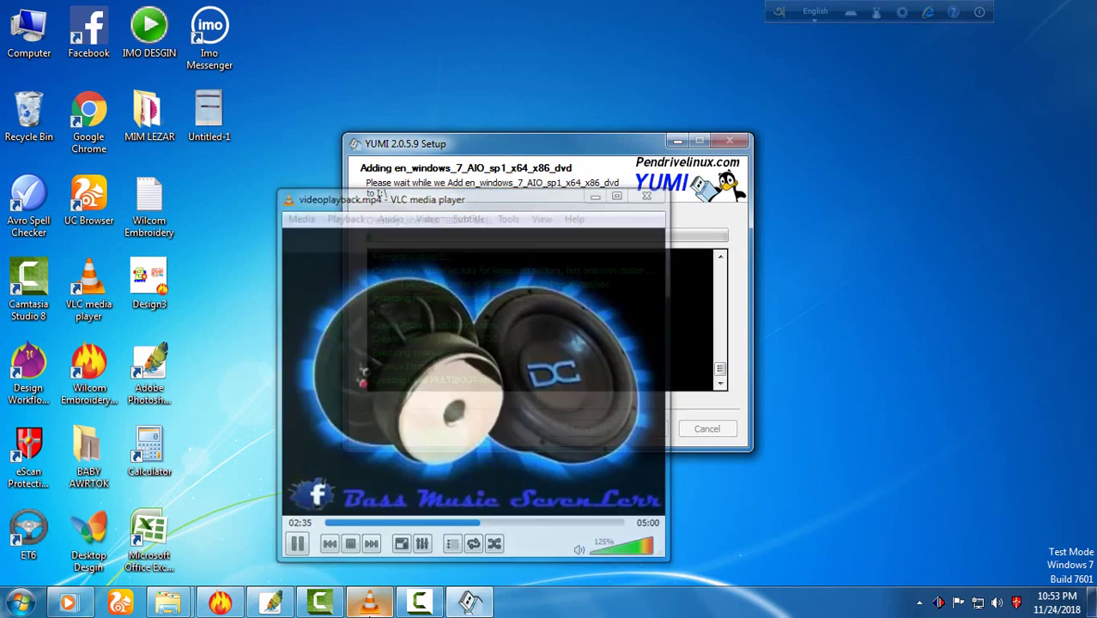
right_click(952, 270)
click(962, 318)
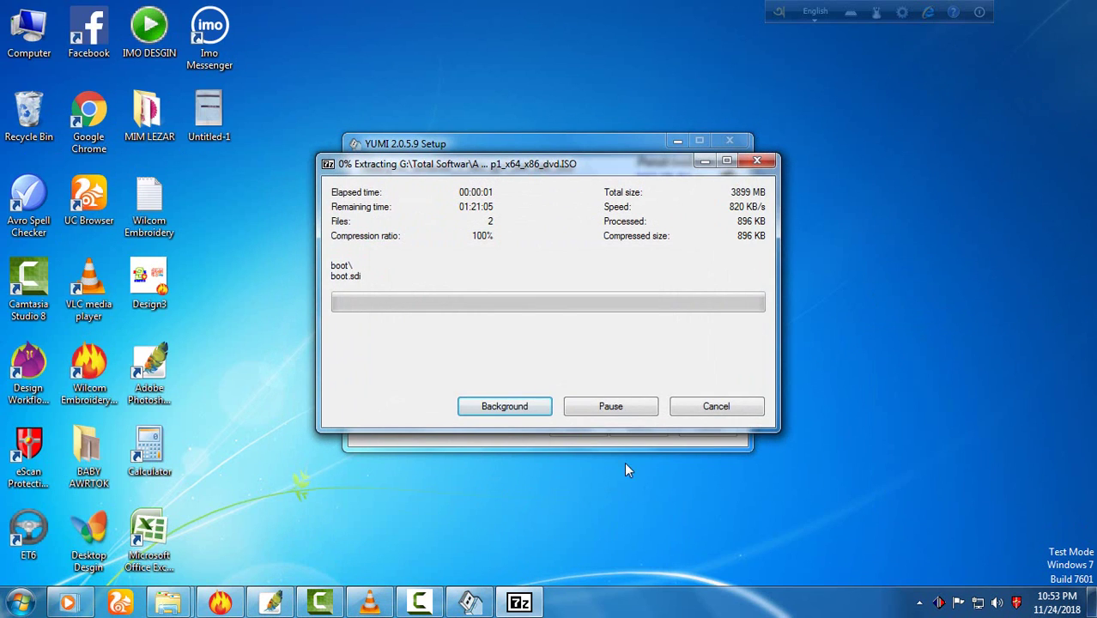
right_click(887, 274)
click(917, 316)
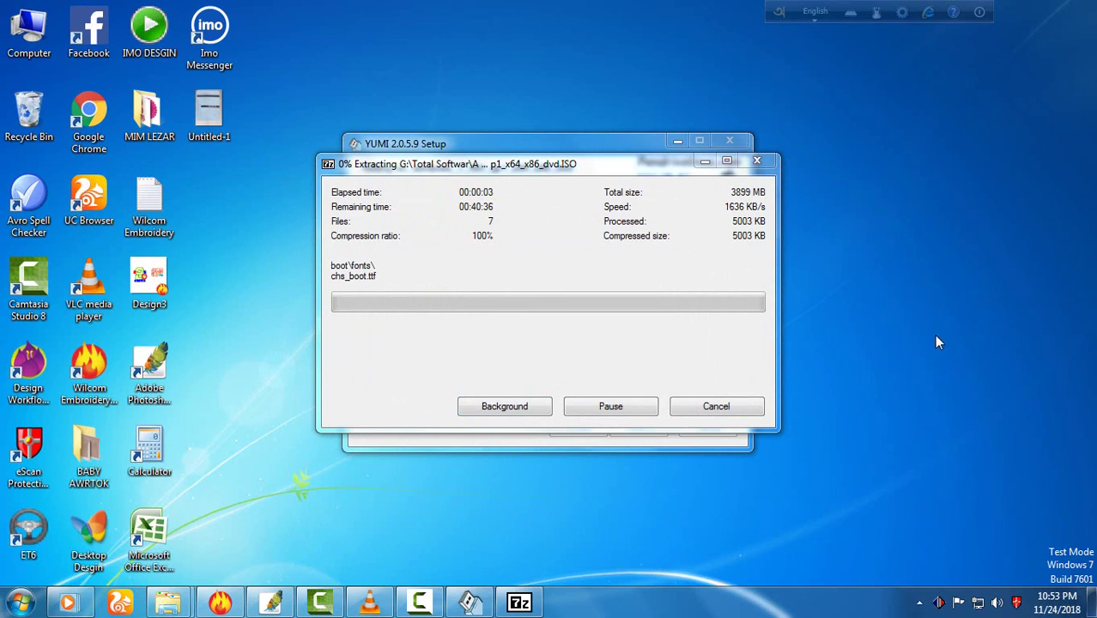
right_click(936, 300)
click(941, 344)
right_click(927, 303)
click(944, 345)
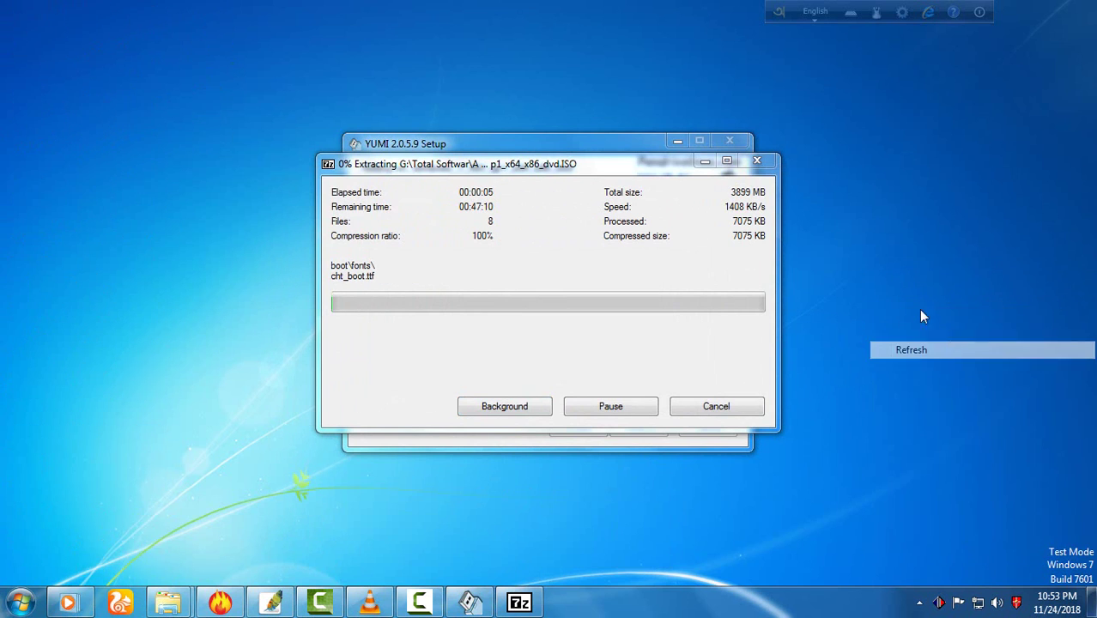
right_click(918, 305)
click(931, 345)
Move the ISO extraction window off the YUMI progress display, and minimise both windows while extraction runs.
drag(596, 165, 625, 303)
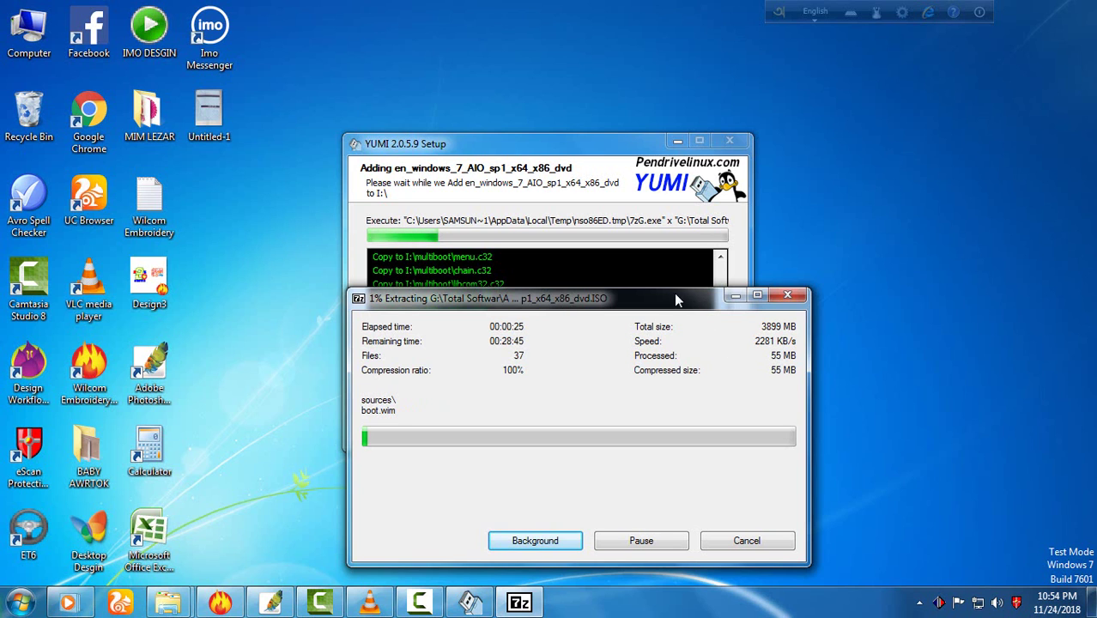
drag(715, 298, 696, 280)
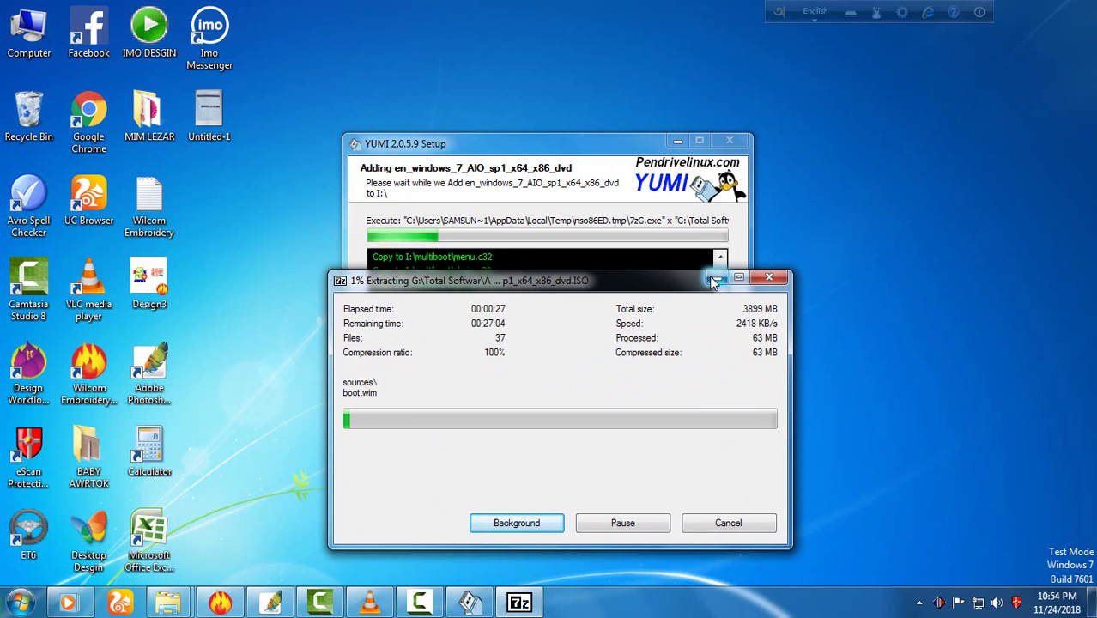
click(716, 278)
click(677, 141)
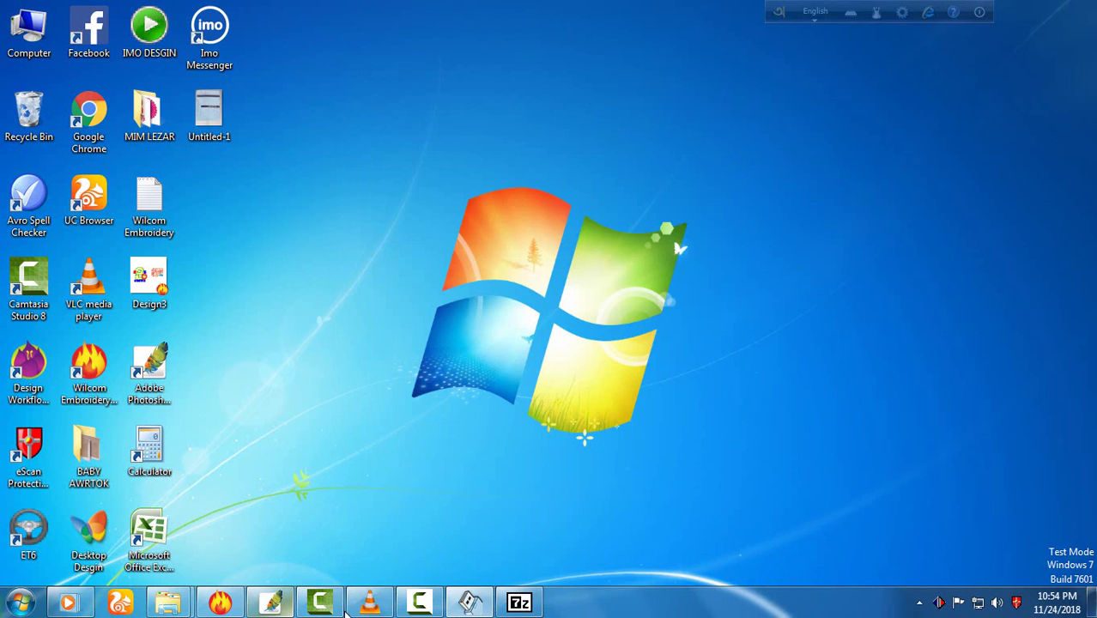
Switch to Wilcom EmbroideryStudio and open the design file 2 from the BONNA folder.
click(235, 605)
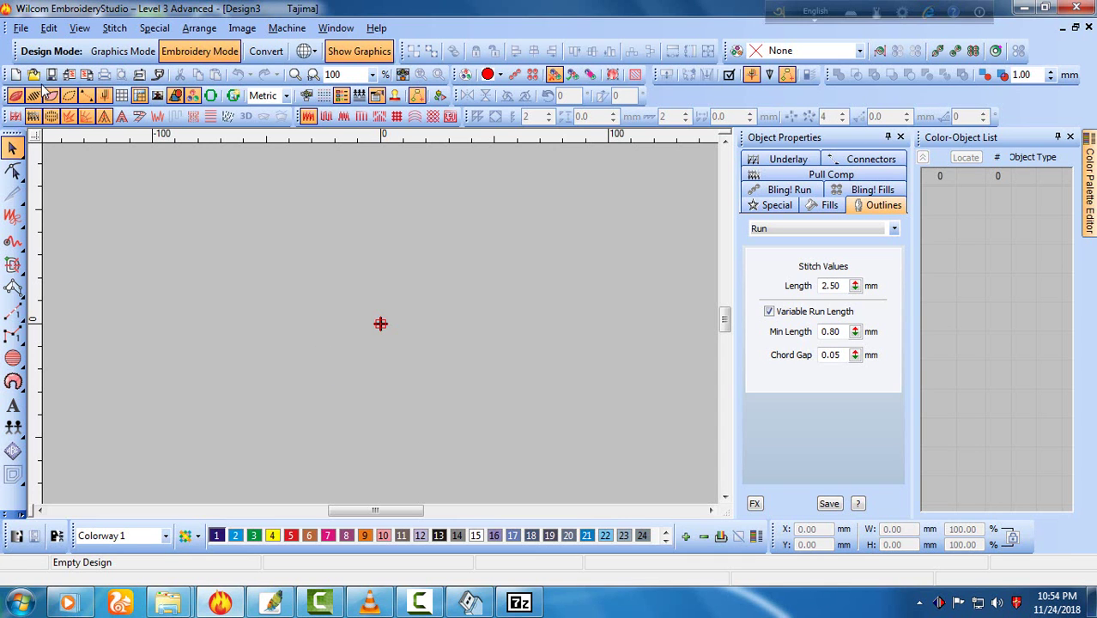
key(ctrl+o)
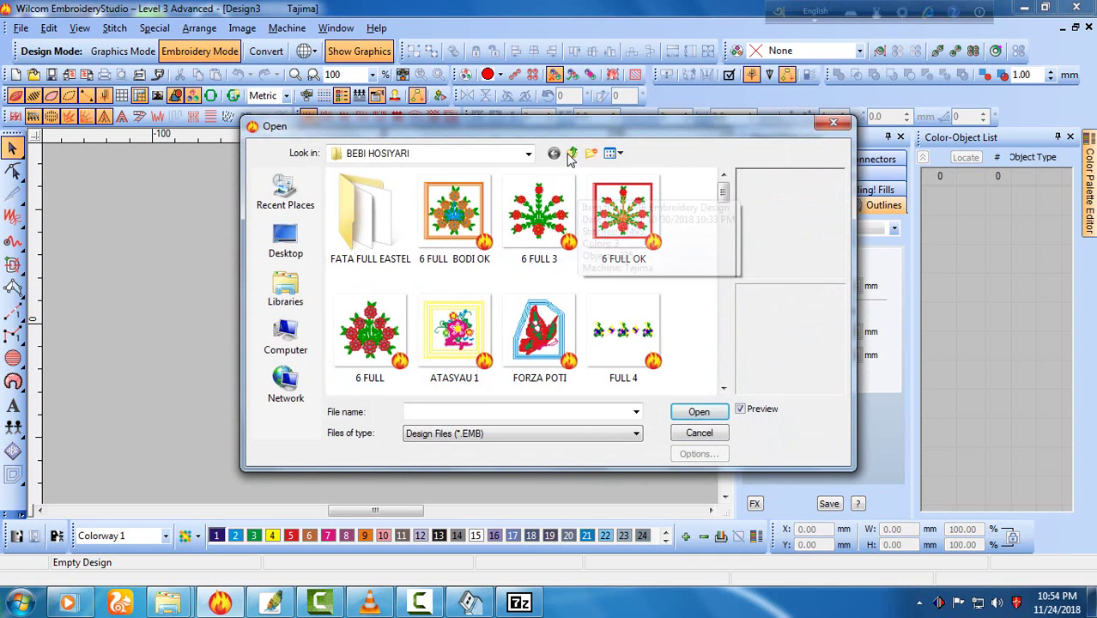
click(572, 154)
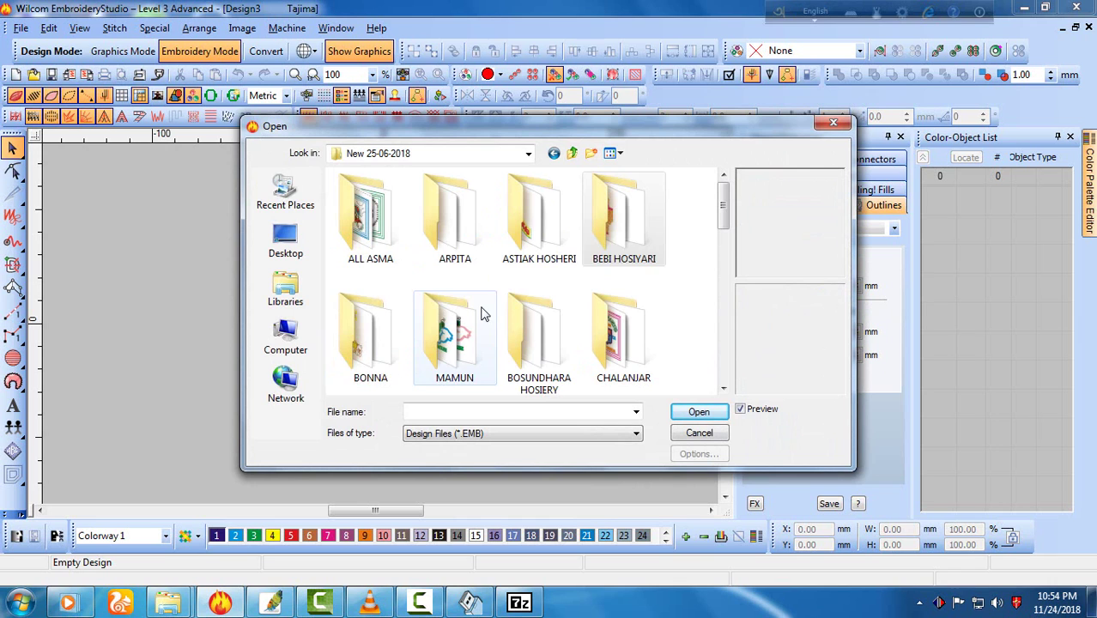
double_click(386, 349)
double_click(370, 335)
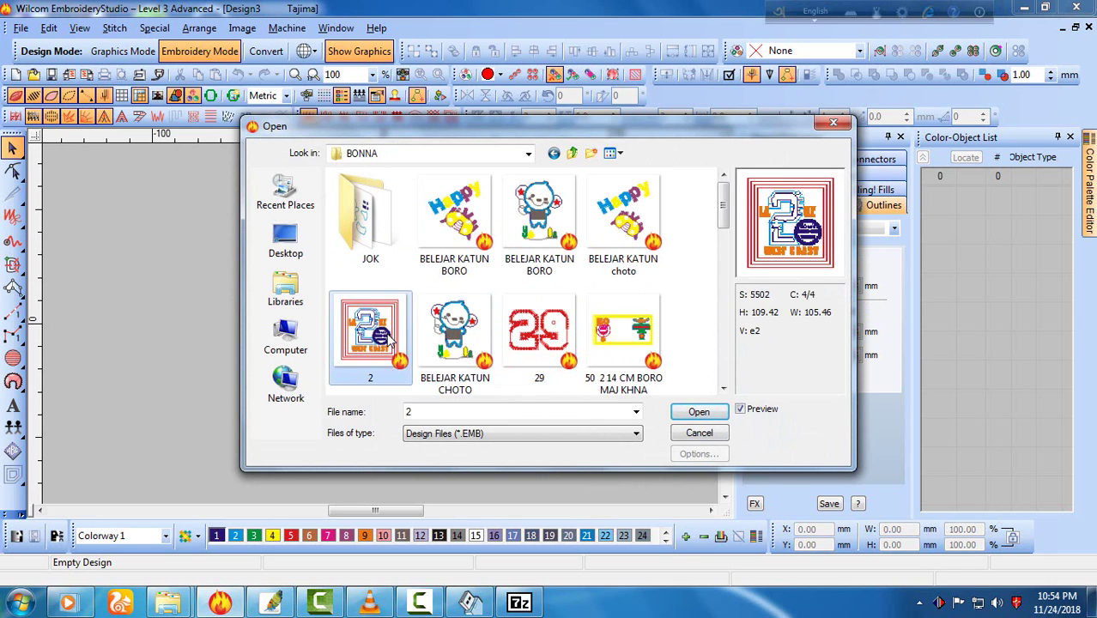
Select the grouped design at the round badge's satin border and display its underlay properties.
key(z)
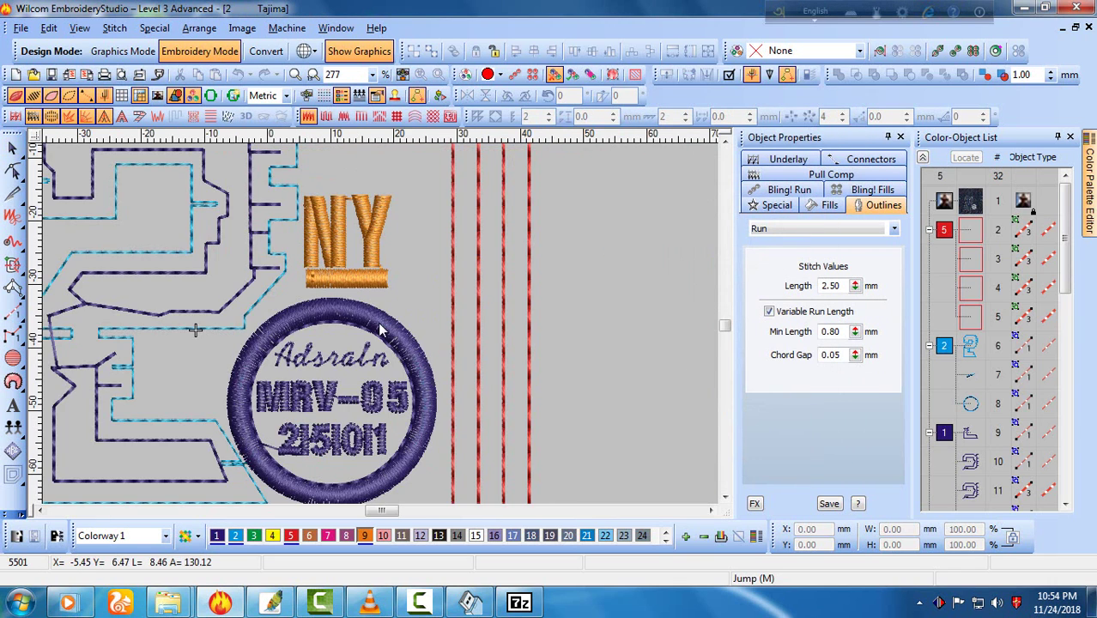
key(z)
key(z)
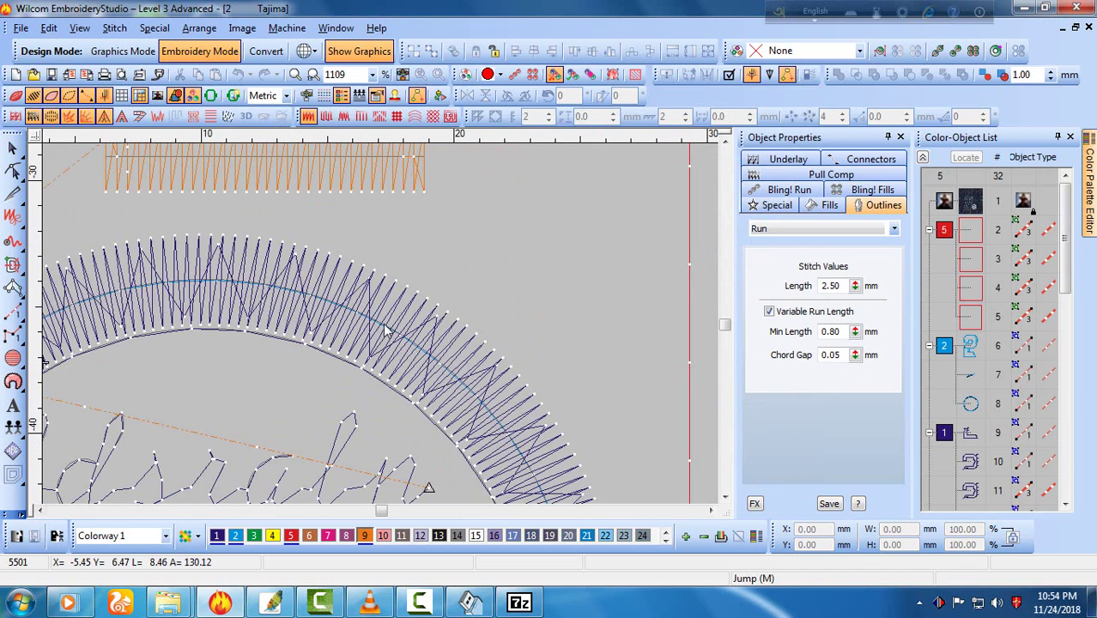
click(424, 311)
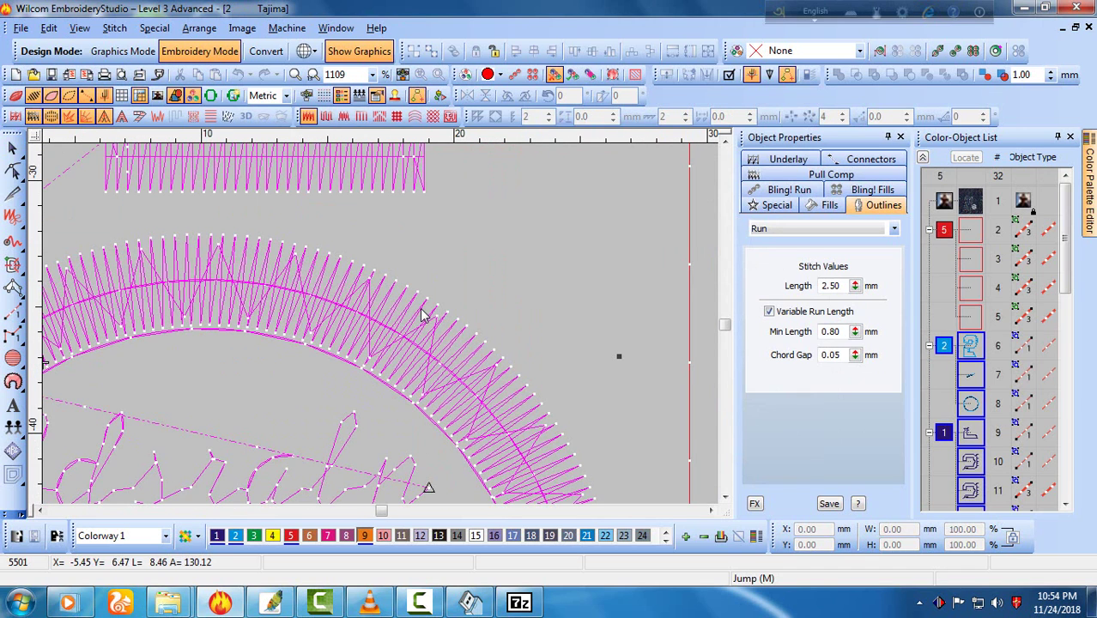
click(791, 162)
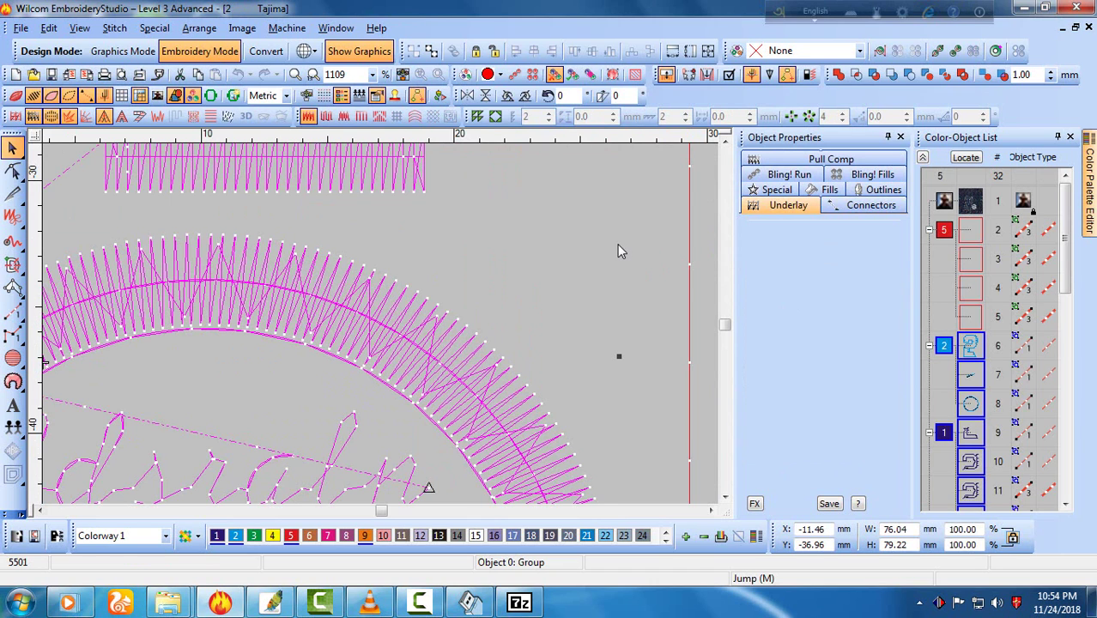
Select the round badge's satin border on its own and change its first underlay type to Edge Run.
key(shift+z)
key(shift+z)
key(shift+z)
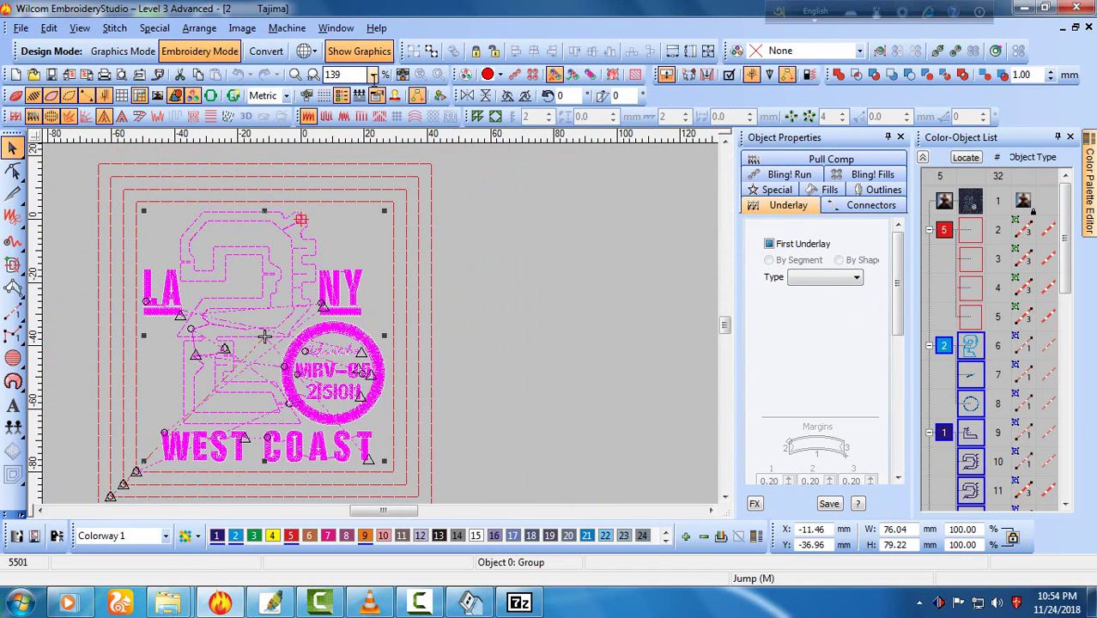
click(502, 311)
key(z)
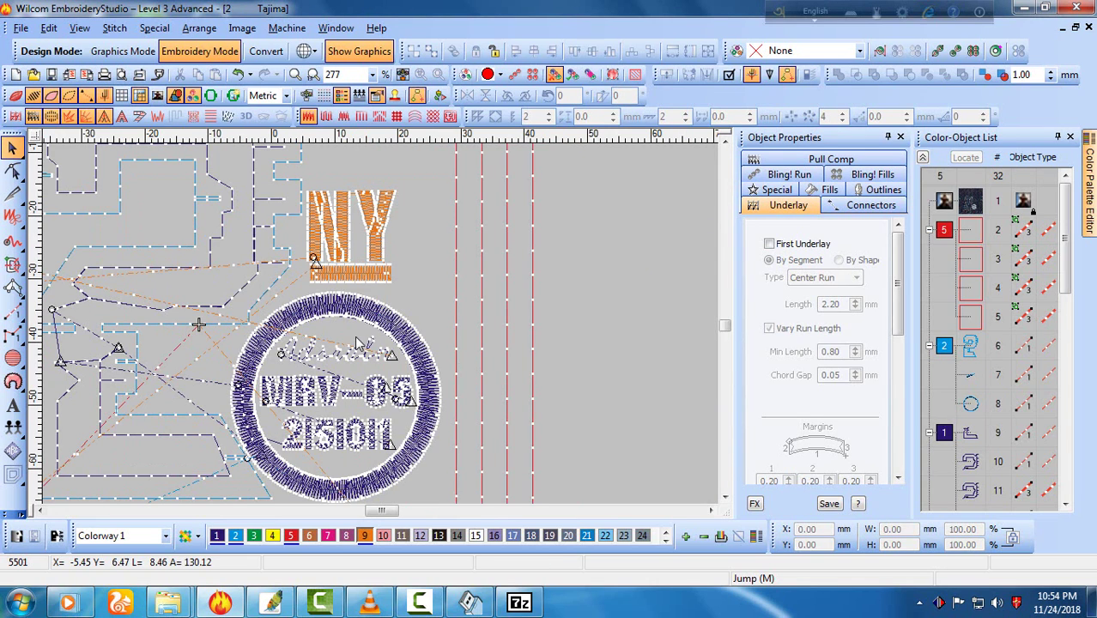
click(359, 339)
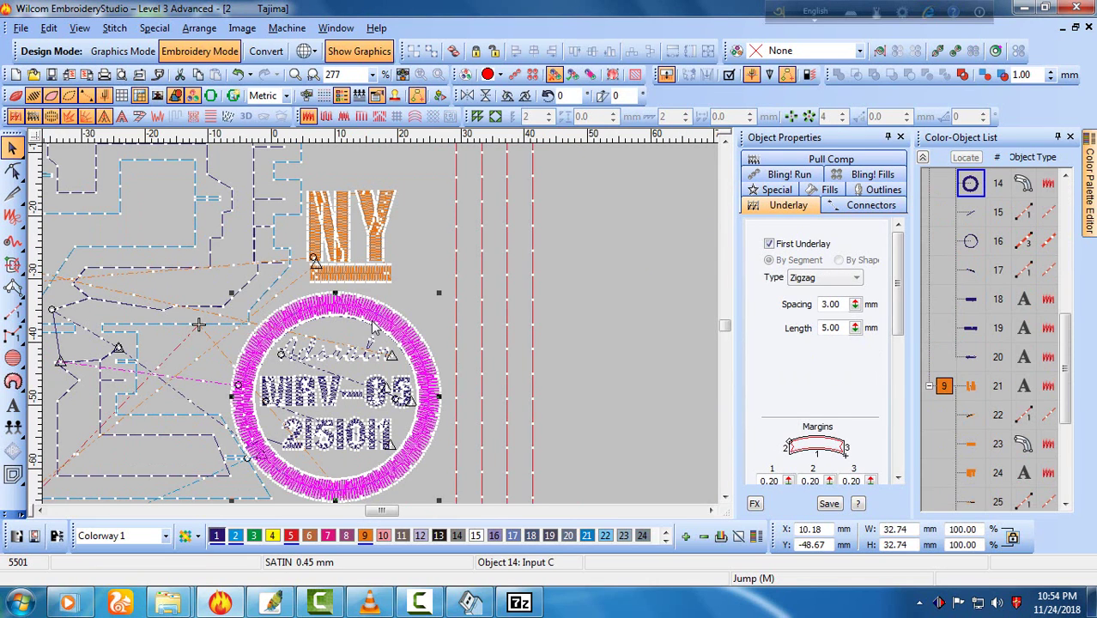
click(813, 280)
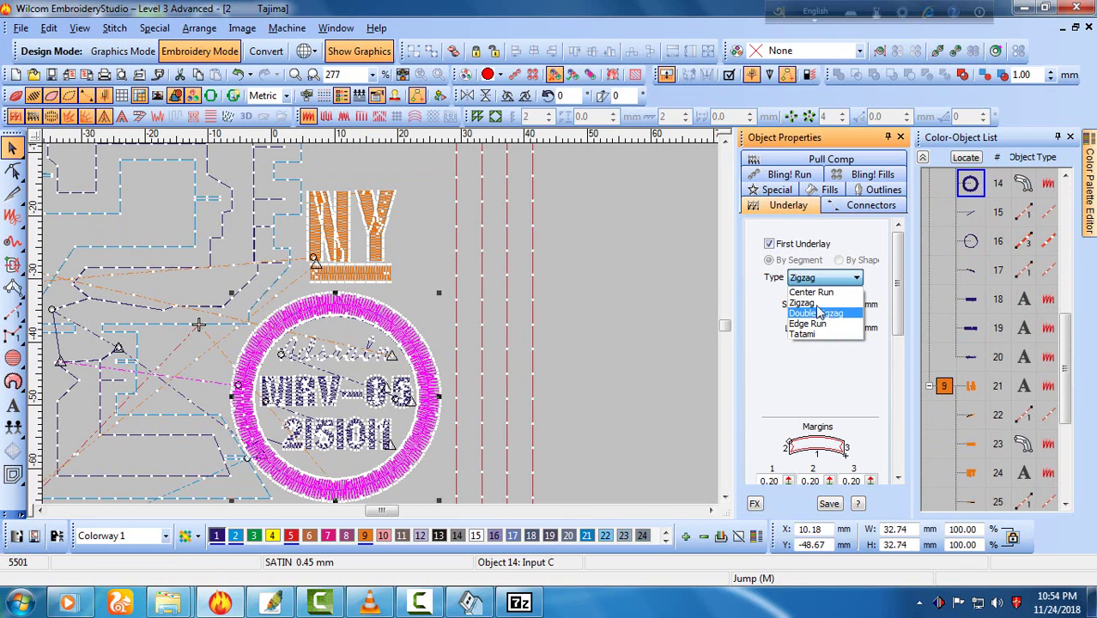
click(811, 324)
Examine the round badge border's underlay stitches up close and check its satin fill settings.
key(z)
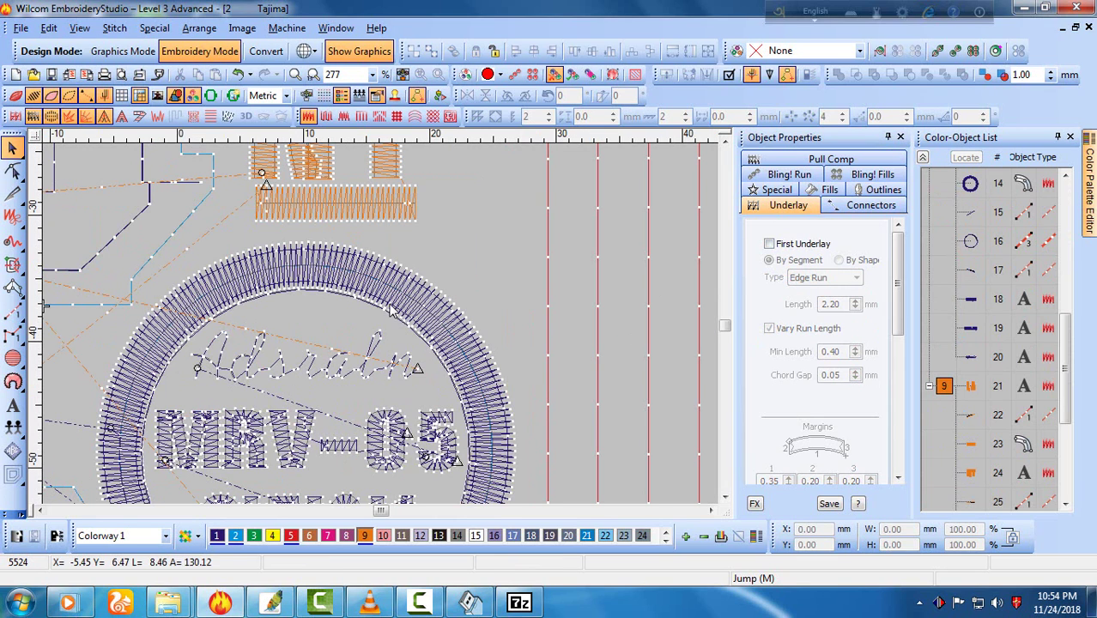
click(401, 311)
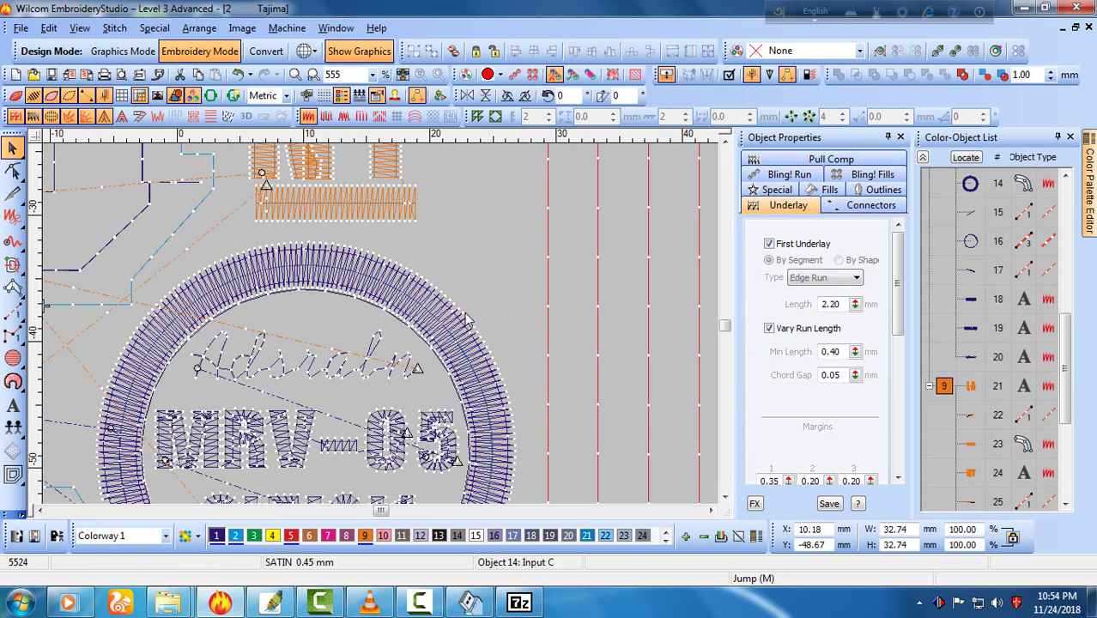
click(824, 189)
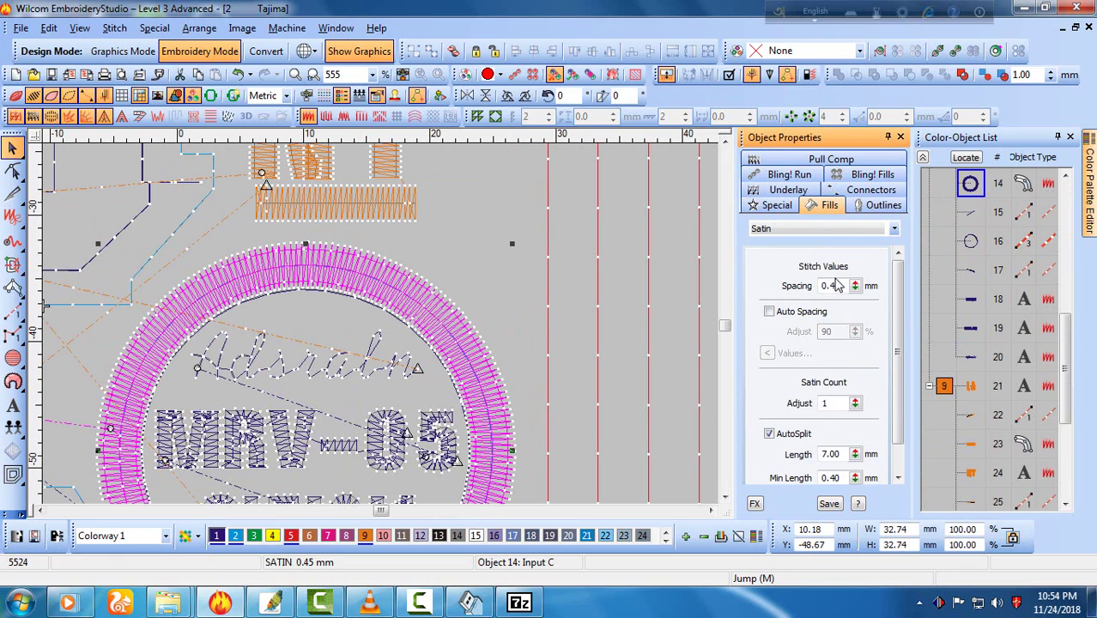
click(679, 314)
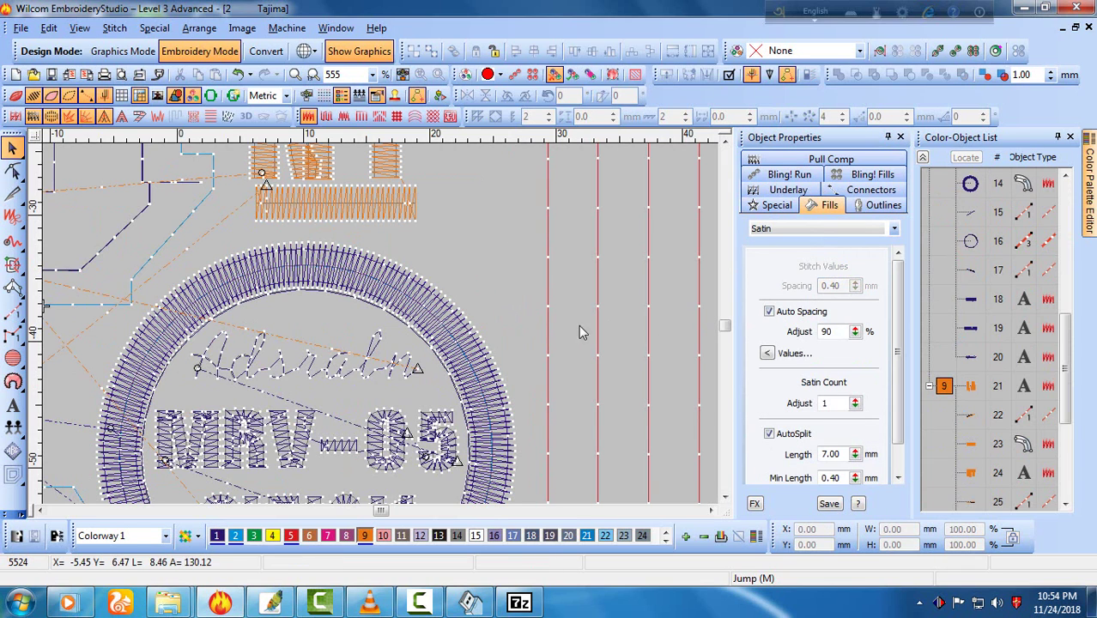
Check the outline stitch settings of the red rectangular frames, and save the design.
click(598, 346)
click(601, 346)
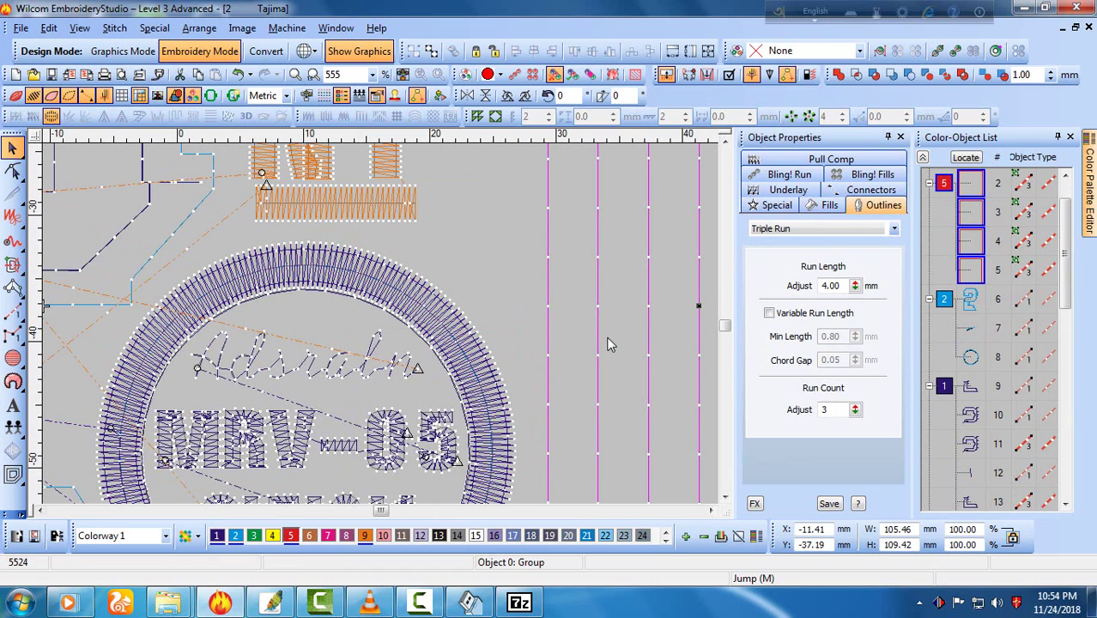
scroll(549, 335, down, 5)
click(561, 296)
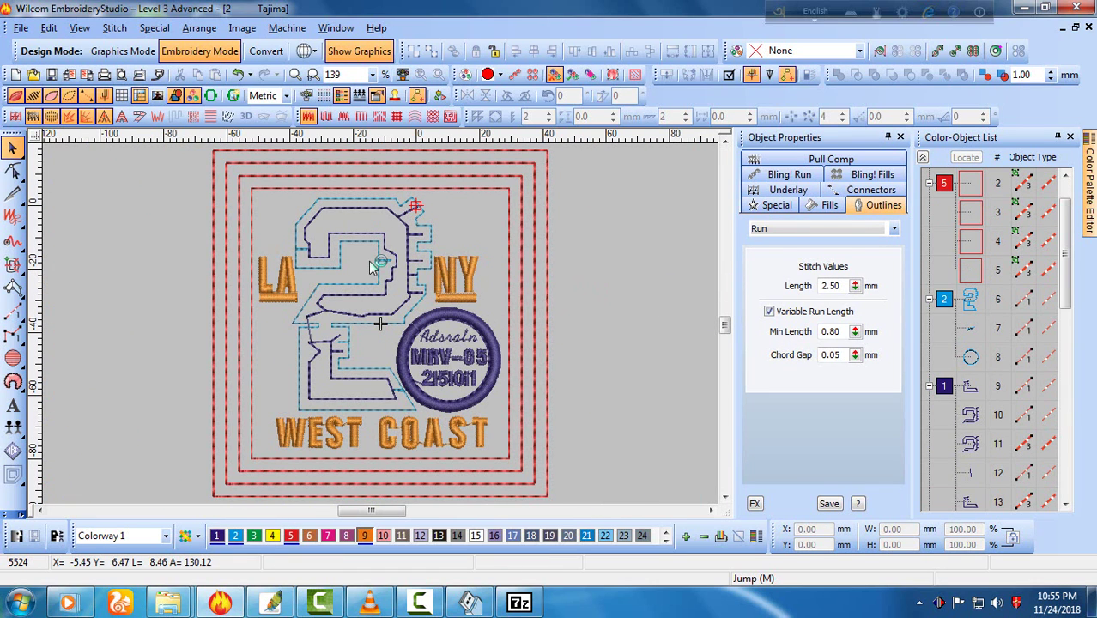
click(51, 75)
click(52, 76)
Check the progress of the ISO extraction and the YUMI setup, putting each window away again.
click(519, 603)
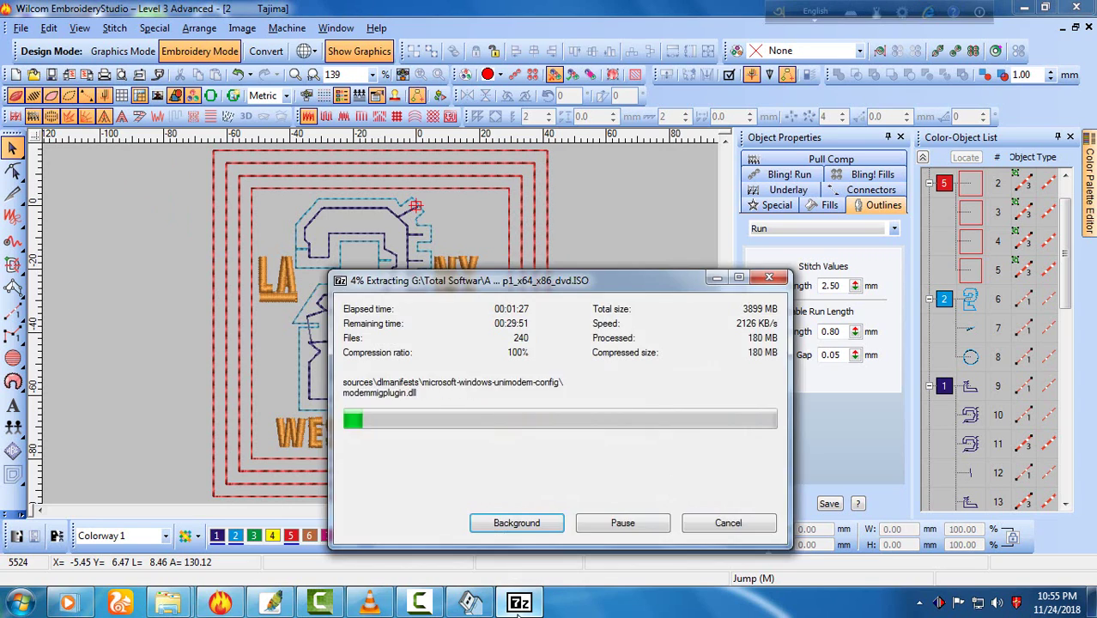
click(519, 602)
click(472, 605)
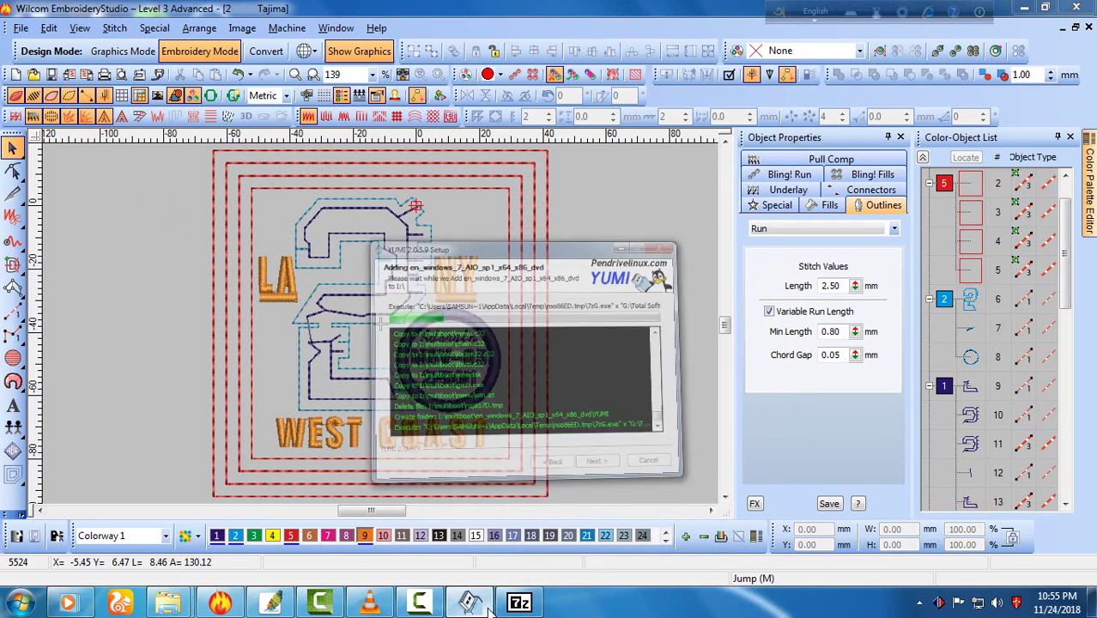
click(472, 604)
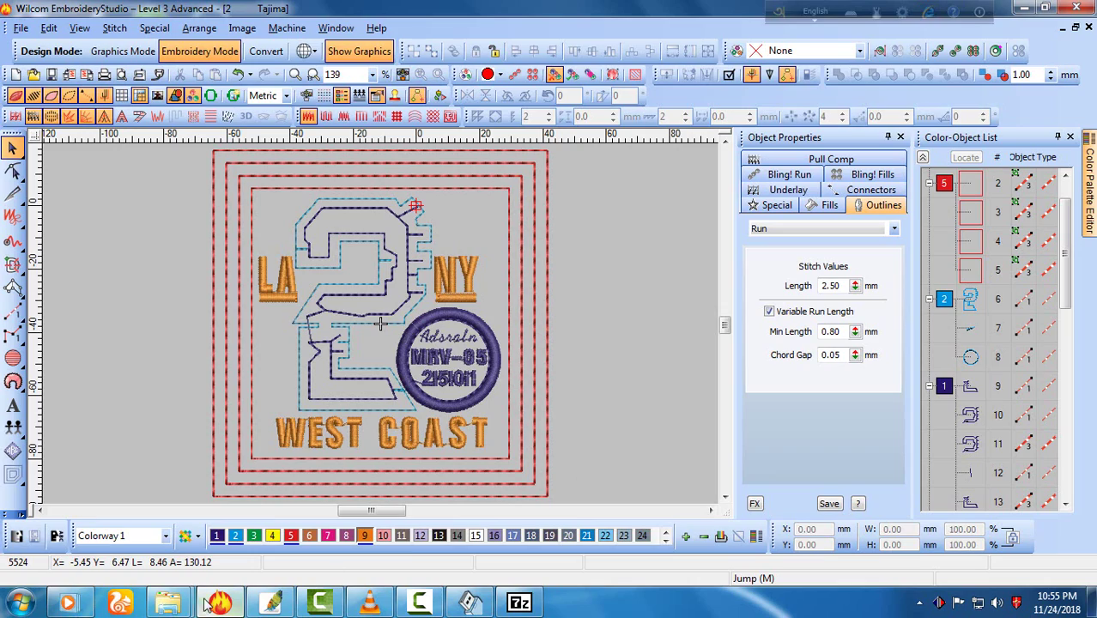
Minimise EmbroideryStudio and refresh the desktop.
mouse_move(169, 603)
mouse_move(229, 549)
click(1030, 9)
right_click(634, 268)
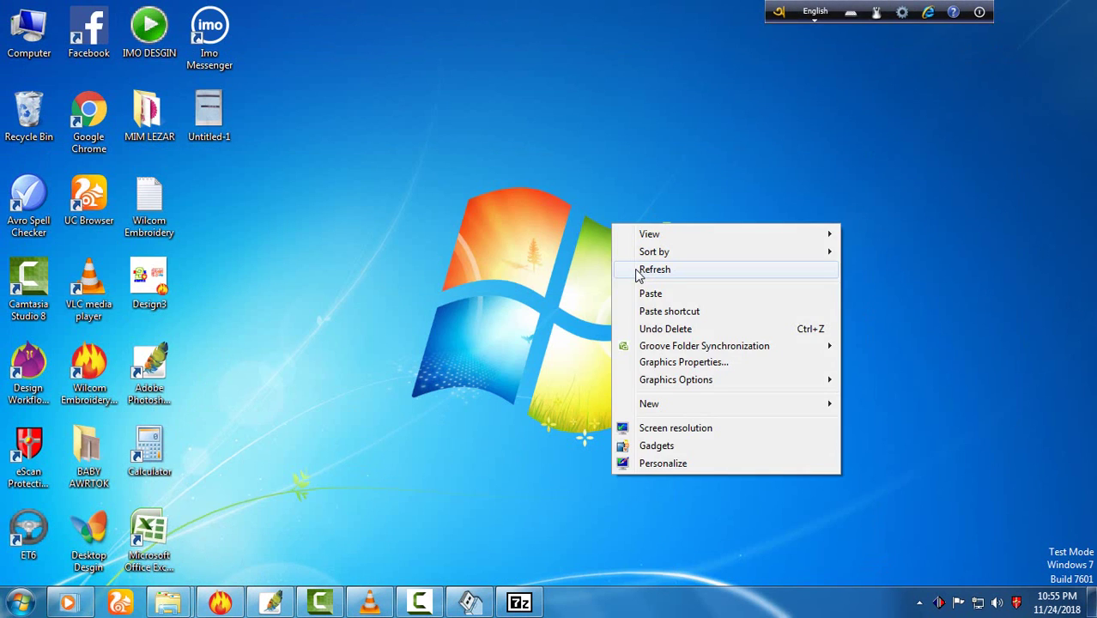
click(636, 272)
right_click(637, 265)
click(652, 312)
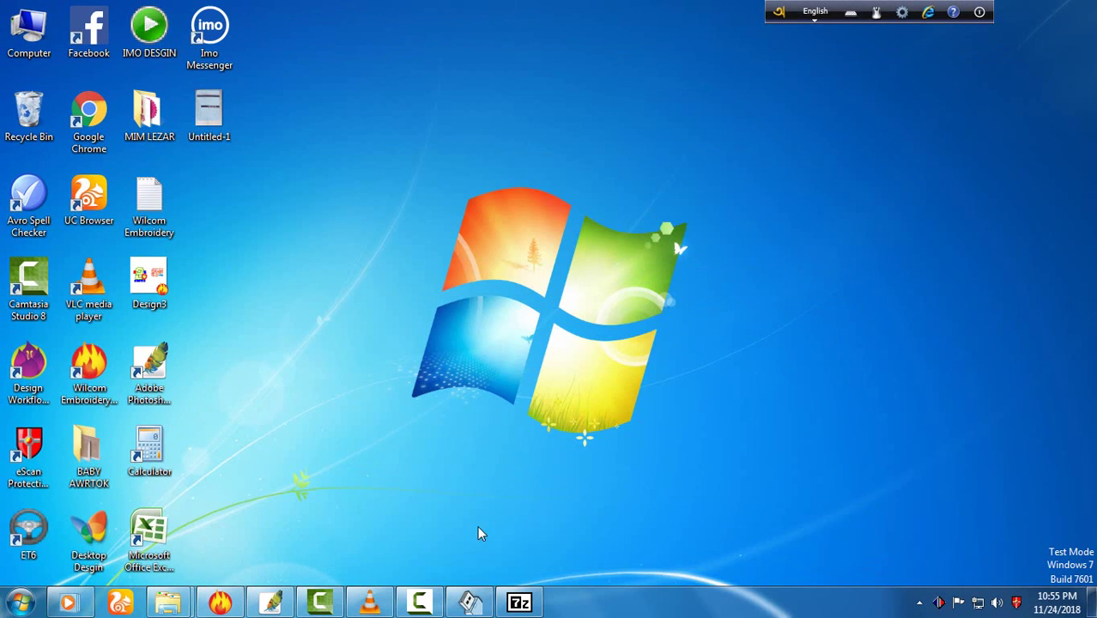
Bring up the YUMI progress window and dismiss the Reimage malware alert without accepting its removal offer.
click(468, 602)
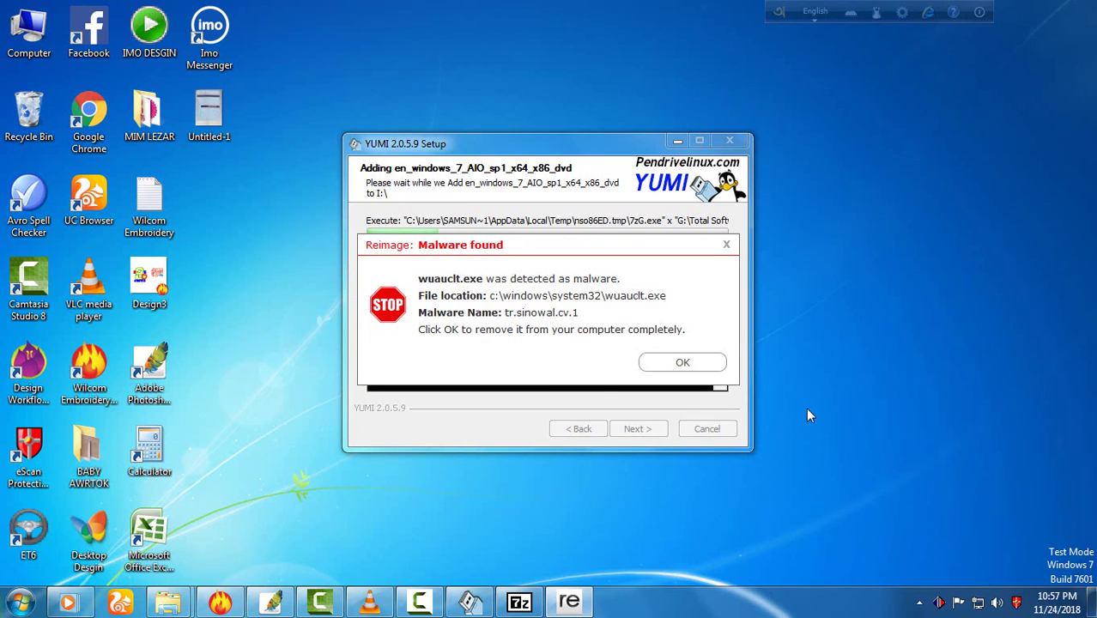
click(727, 247)
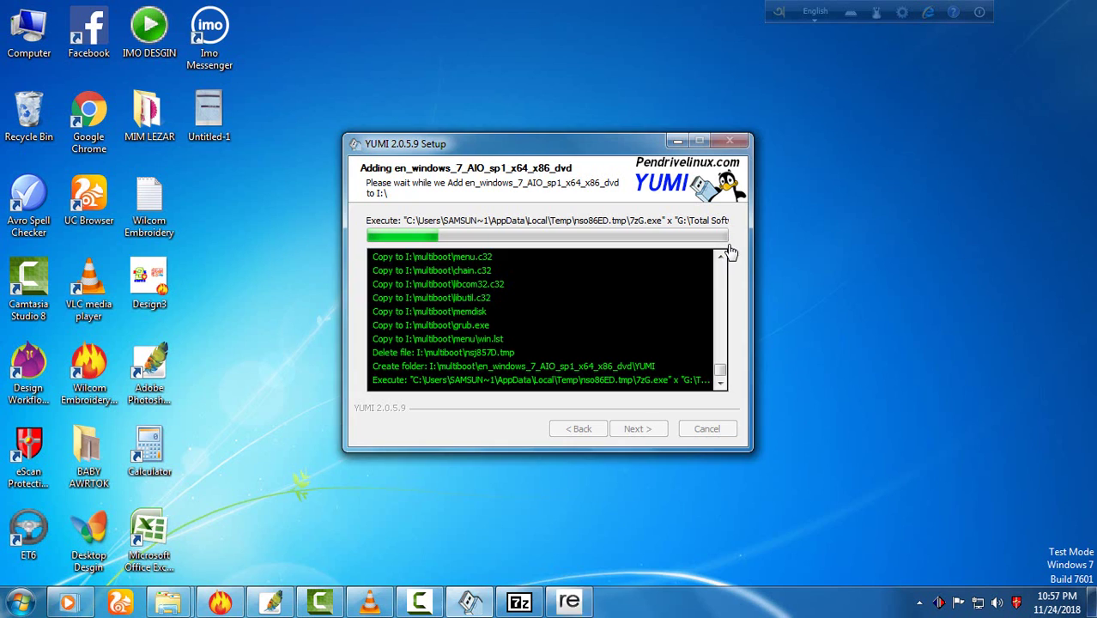
right_click(867, 237)
click(888, 280)
right_click(866, 269)
click(893, 313)
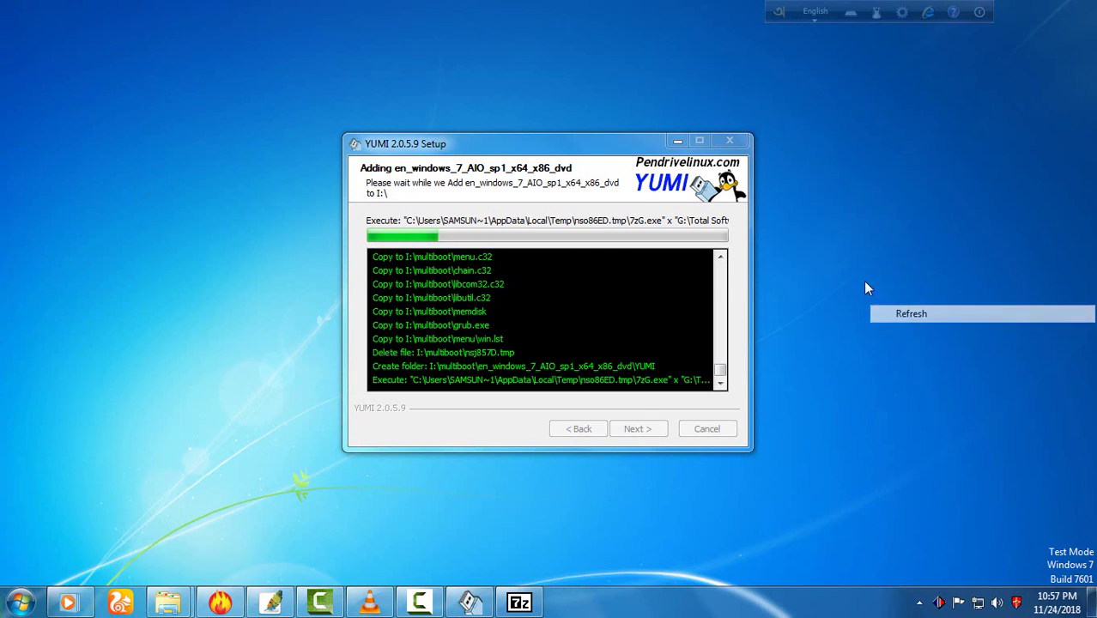
right_click(822, 270)
click(860, 314)
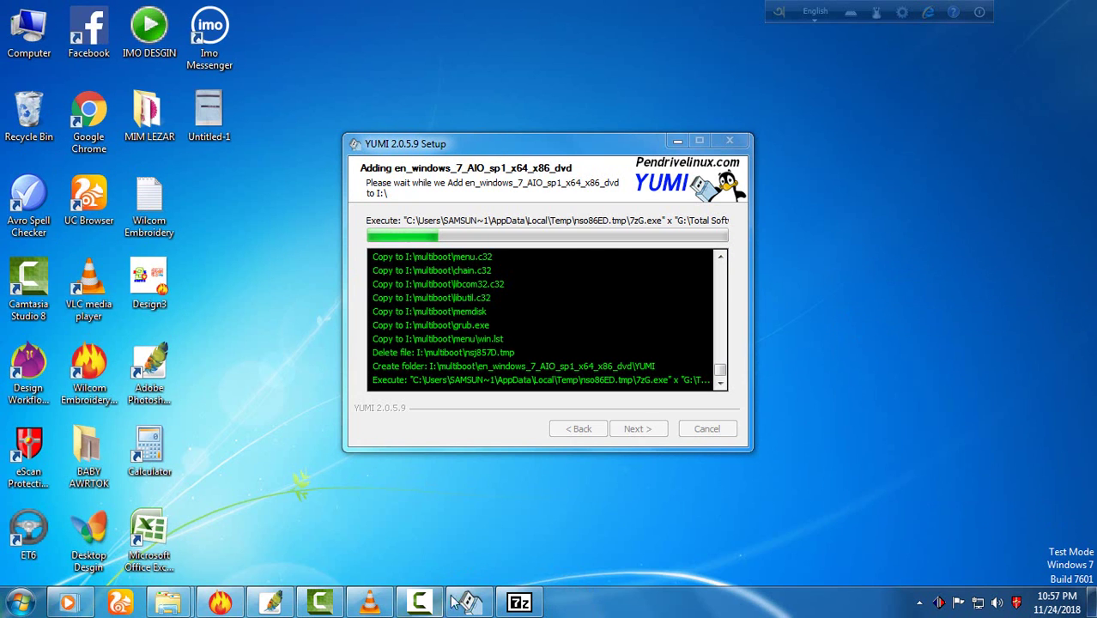
right_click(794, 247)
click(820, 291)
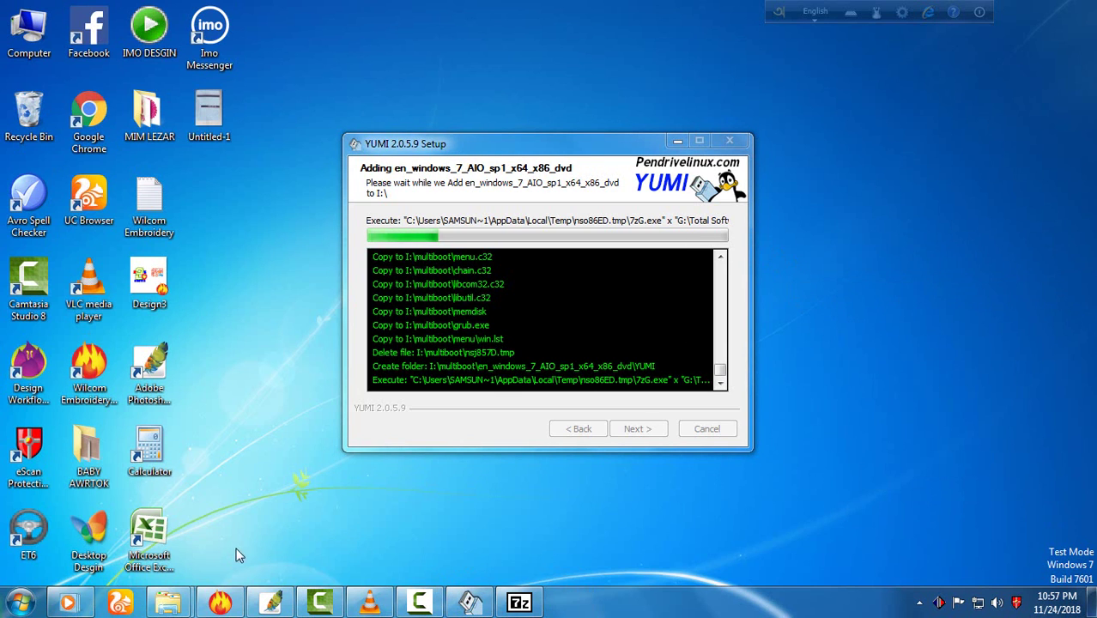
Switch to Wilcom EmbroideryStudio and create a new blank design.
click(219, 603)
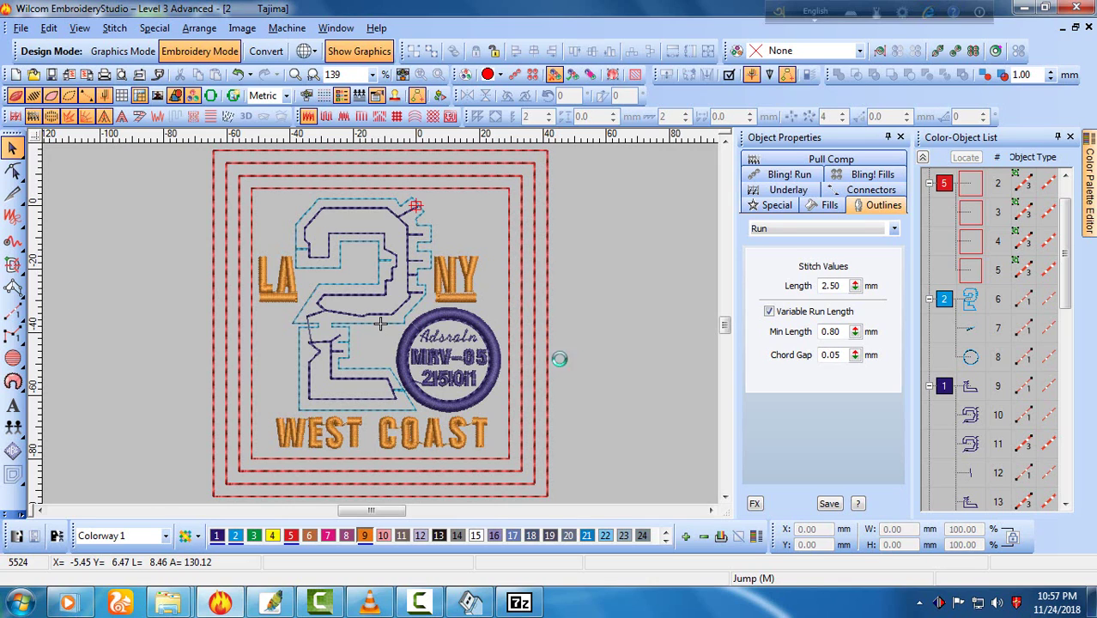
key(ctrl+n)
Try out the lettering text "wilcom" on the blank design and erase all of it.
click(13, 405)
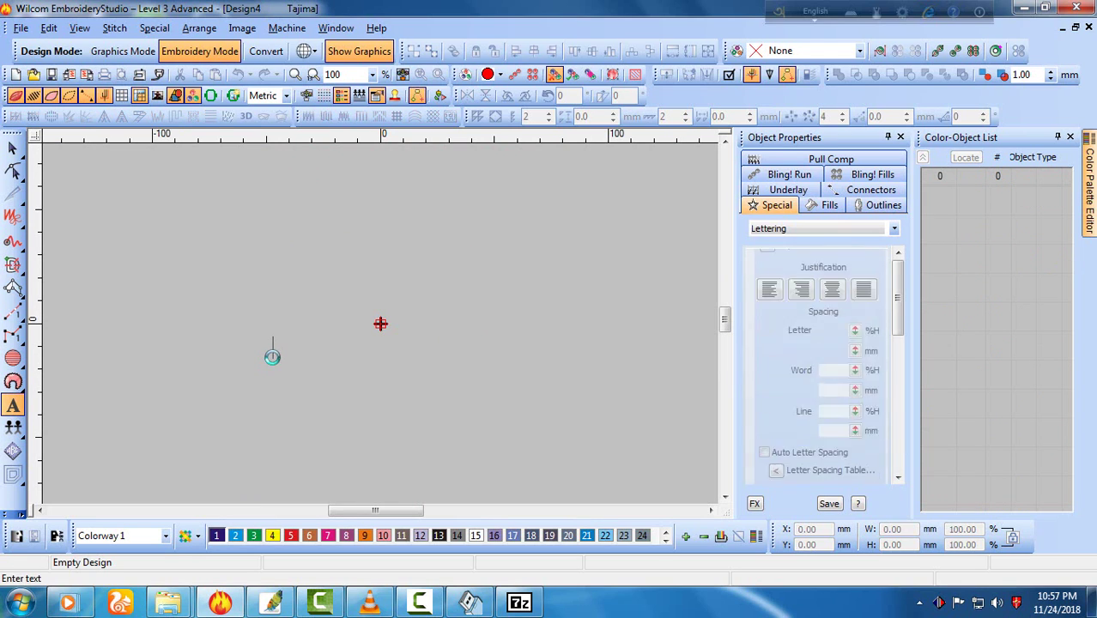
text(wil)
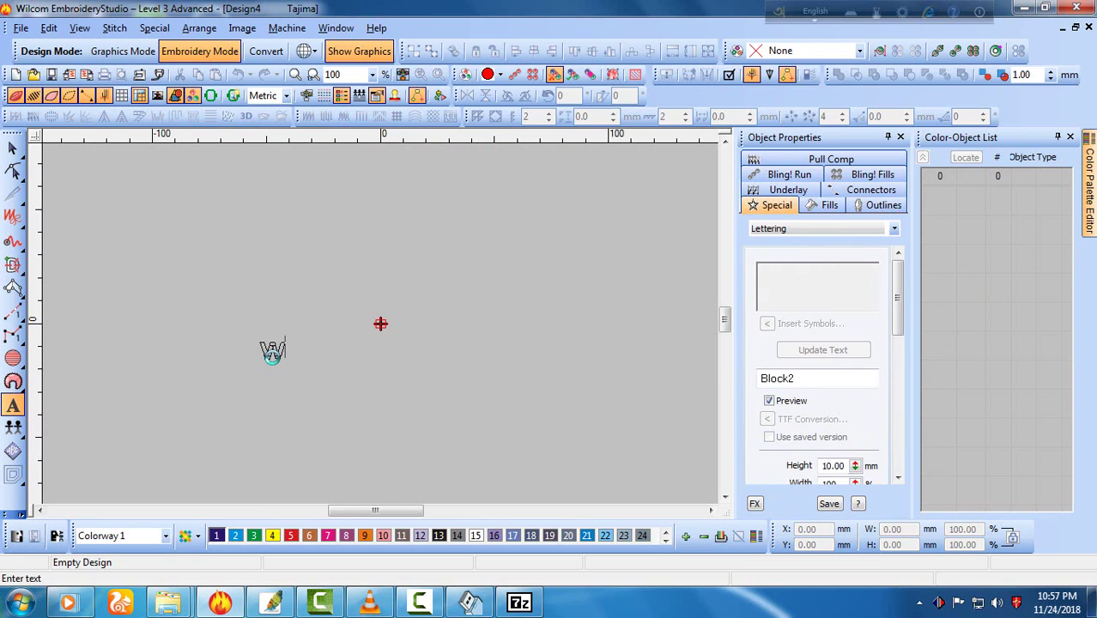
text(com)
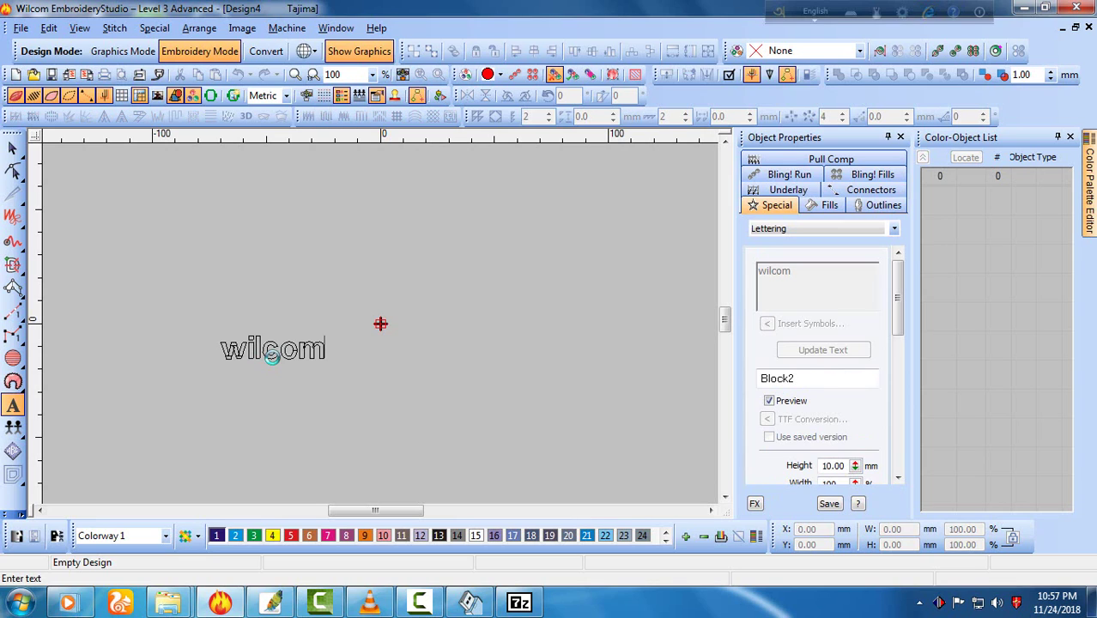
key(BackSpace)
key(BackSpace)
key(BackSpace)
key(BackSpace)
key(BackSpace)
key(BackSpace)
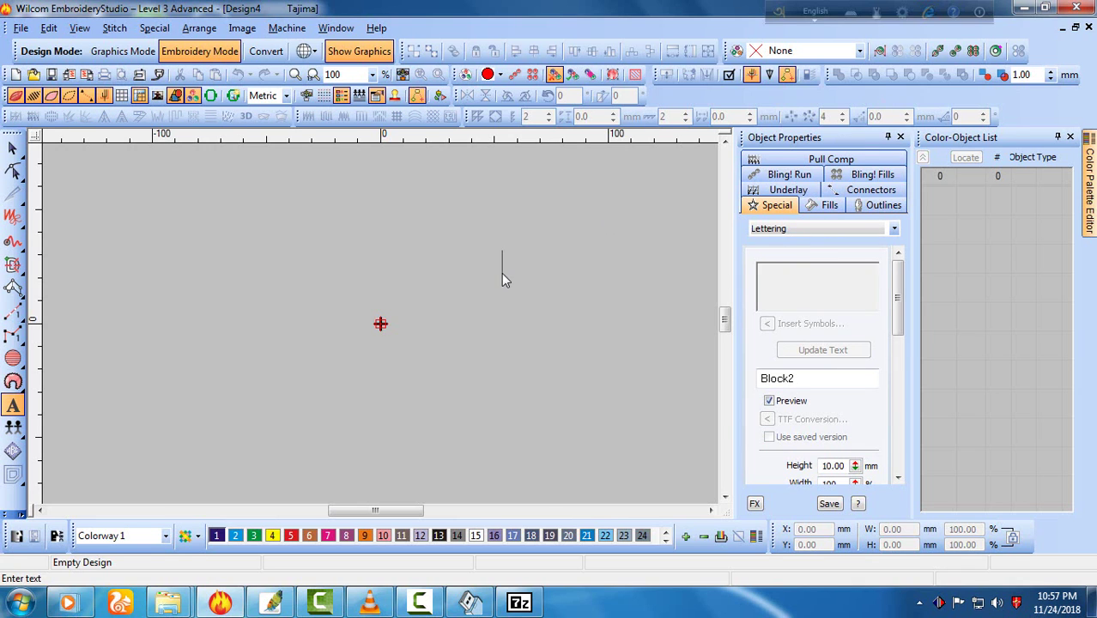
Copy all objects from design 2 into a new design, fit them in view and clear the selection.
key(ctrl+Tab)
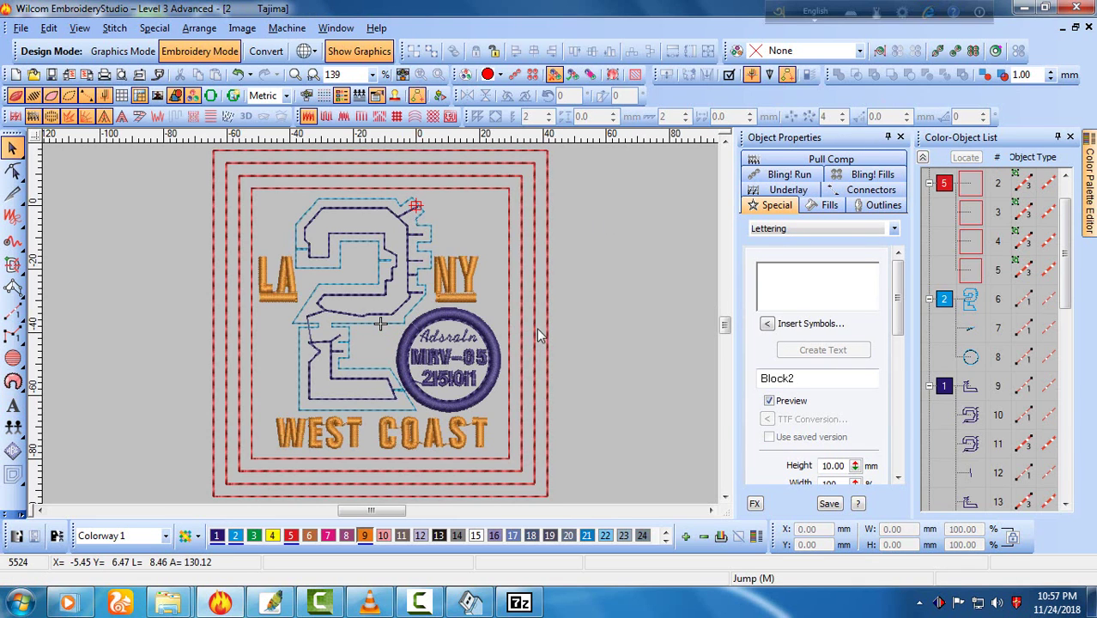
key(ctrl+a)
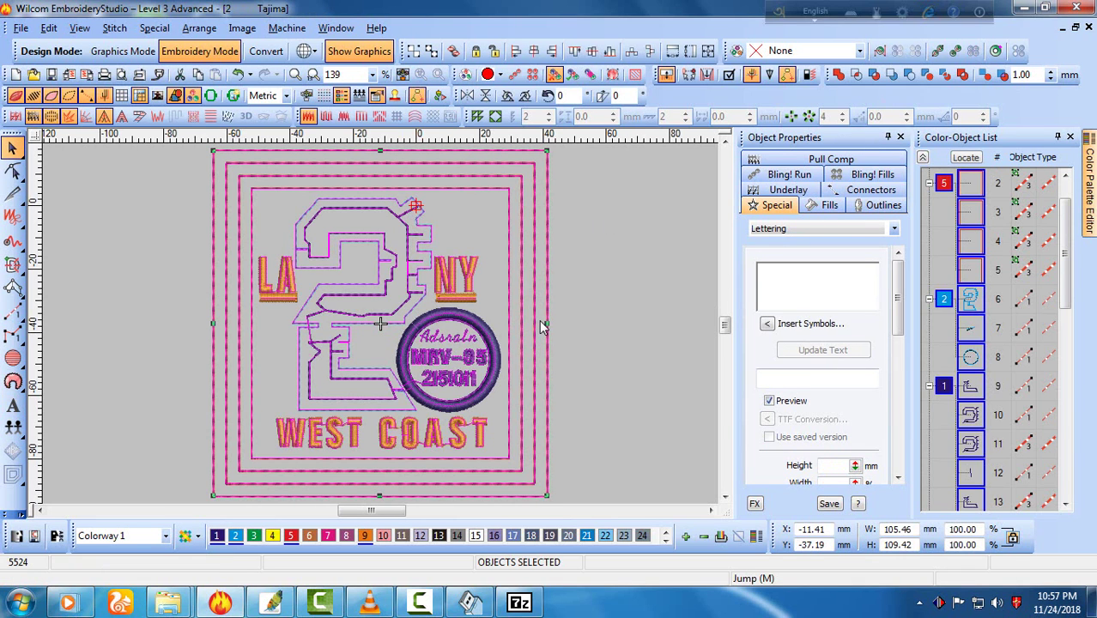
key(ctrl+Tab)
key(ctrl+v)
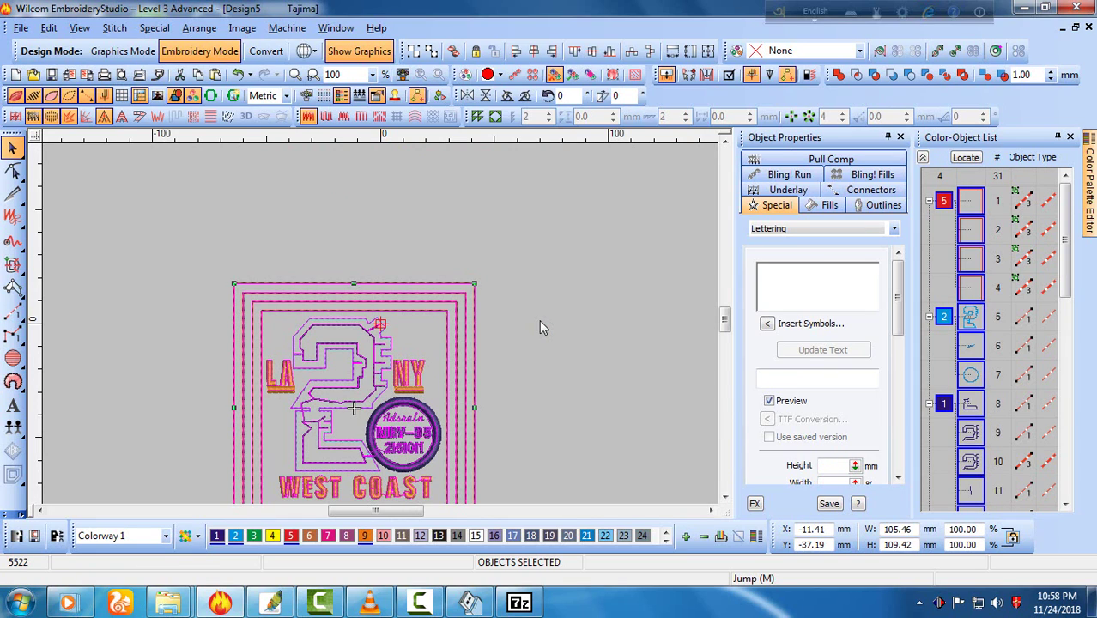
key(0)
key(Escape)
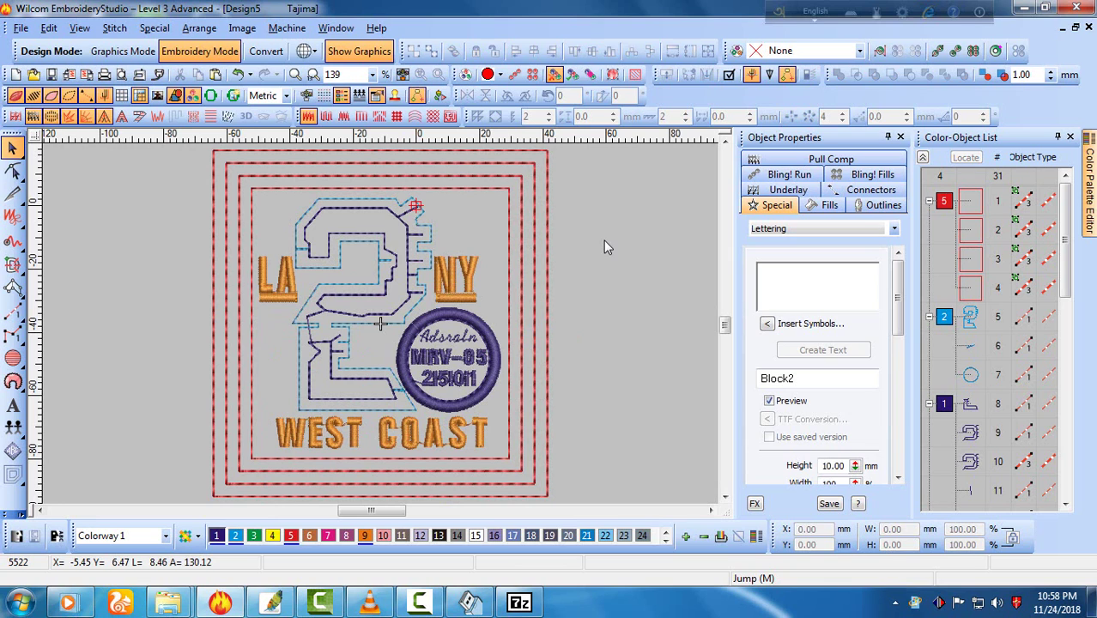
Delete the group of red rectangular frames around the artwork in the new design.
click(522, 277)
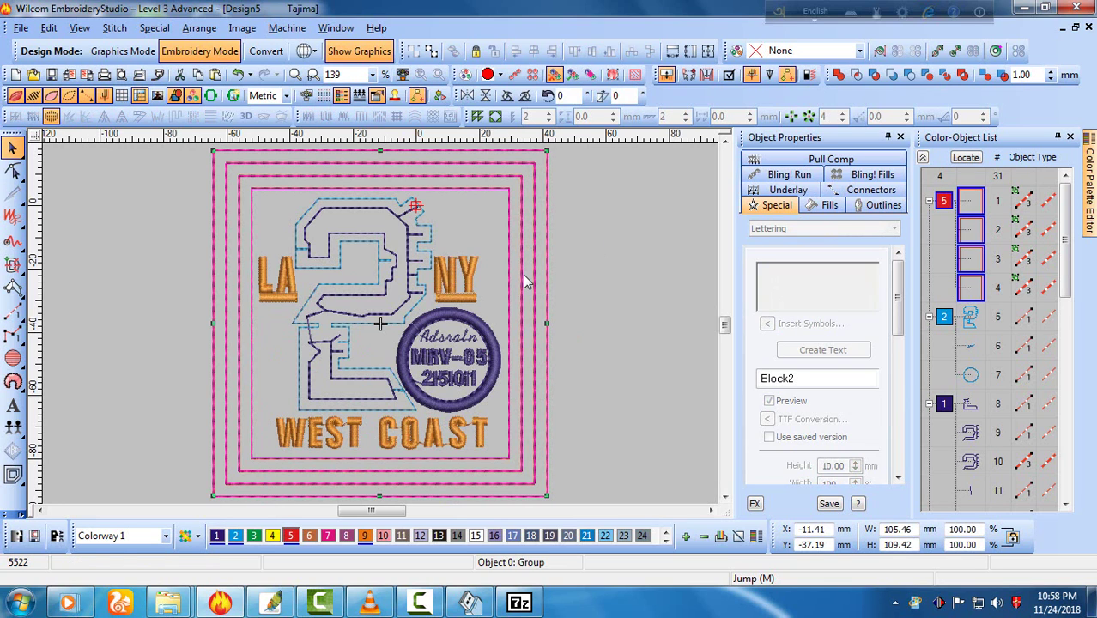
key(Delete)
key(0)
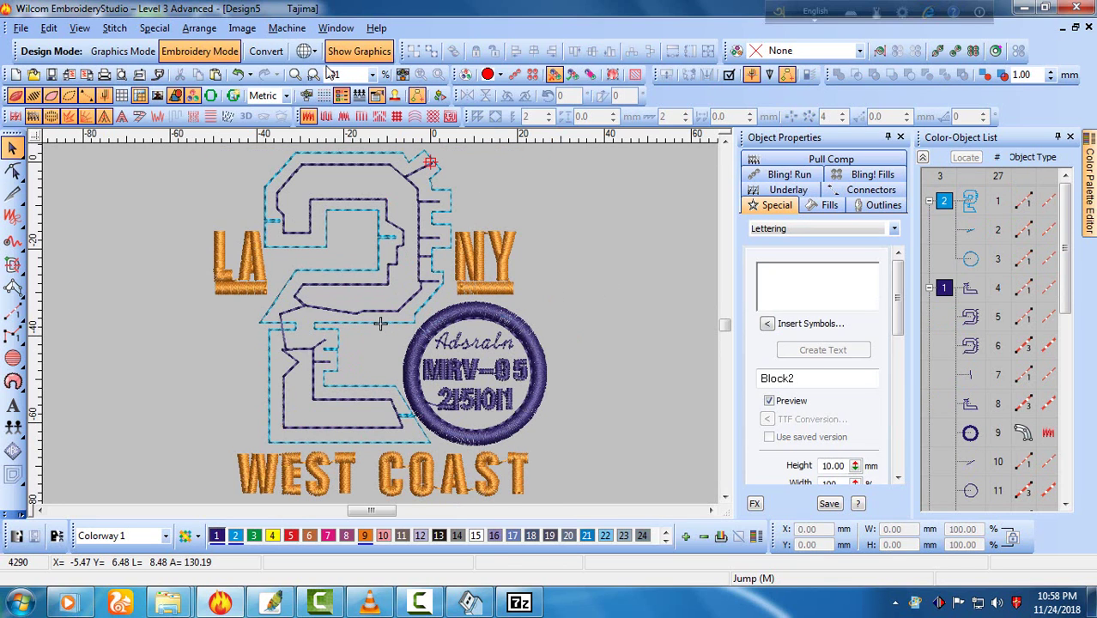
Insert the bitmap photo of the folded light-blue garment from the Desktop as a backdrop.
click(242, 27)
click(271, 48)
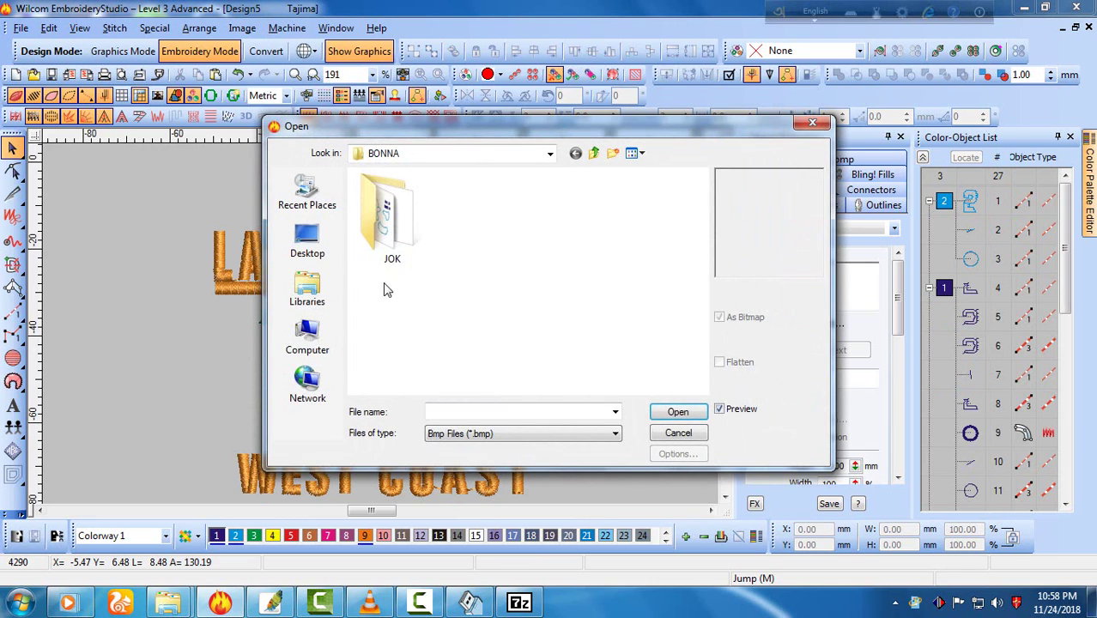
click(314, 245)
click(489, 318)
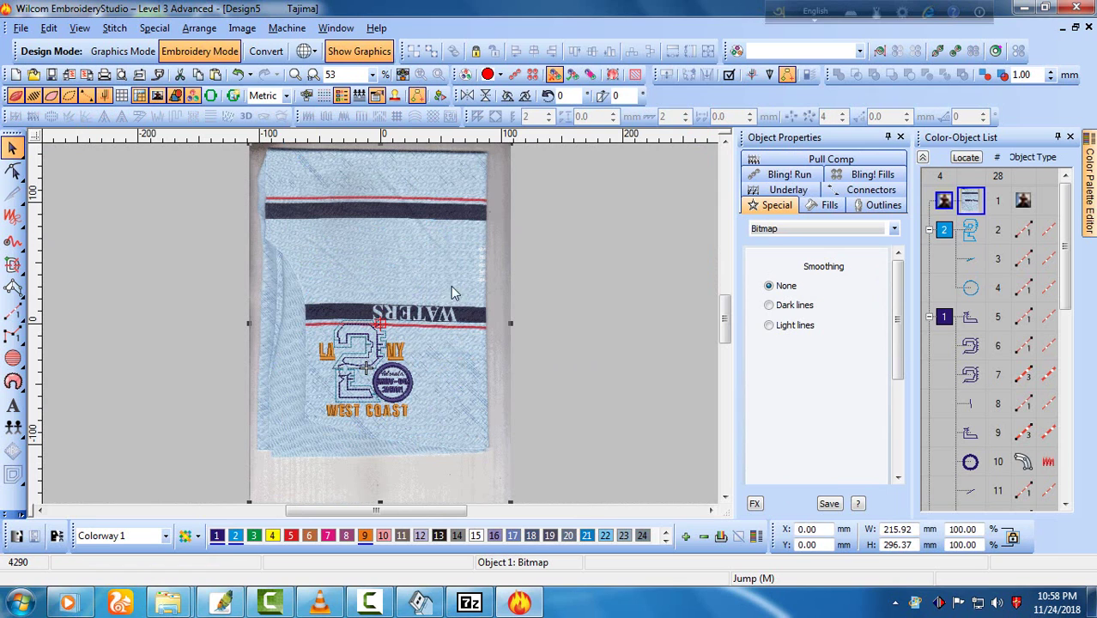
Rotate the garment bitmap by 180° so that its WATERS text reads upright.
click(524, 95)
click(525, 95)
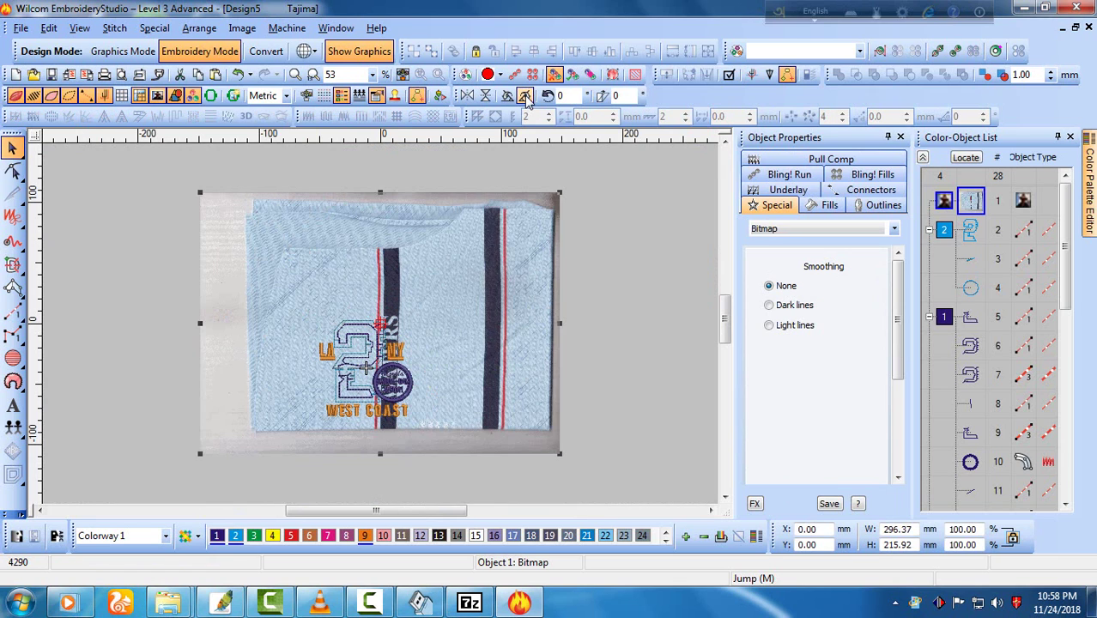
click(524, 95)
click(524, 95)
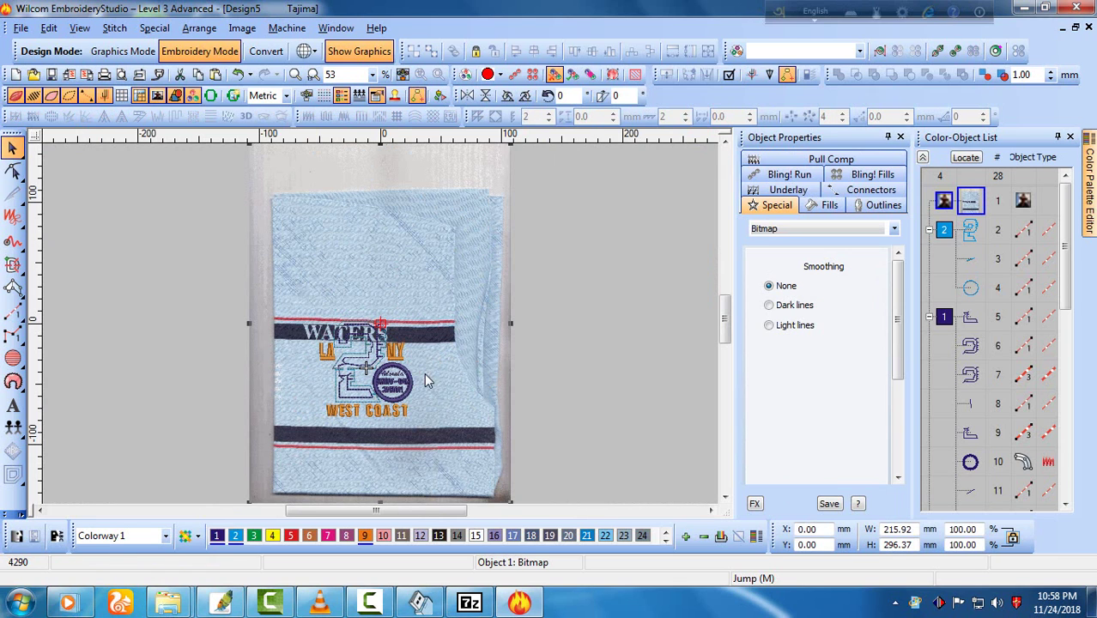
Move the garment bitmap away from the embroidery design, to about X 75 mm, Y 36 mm.
drag(428, 381, 523, 335)
key(z)
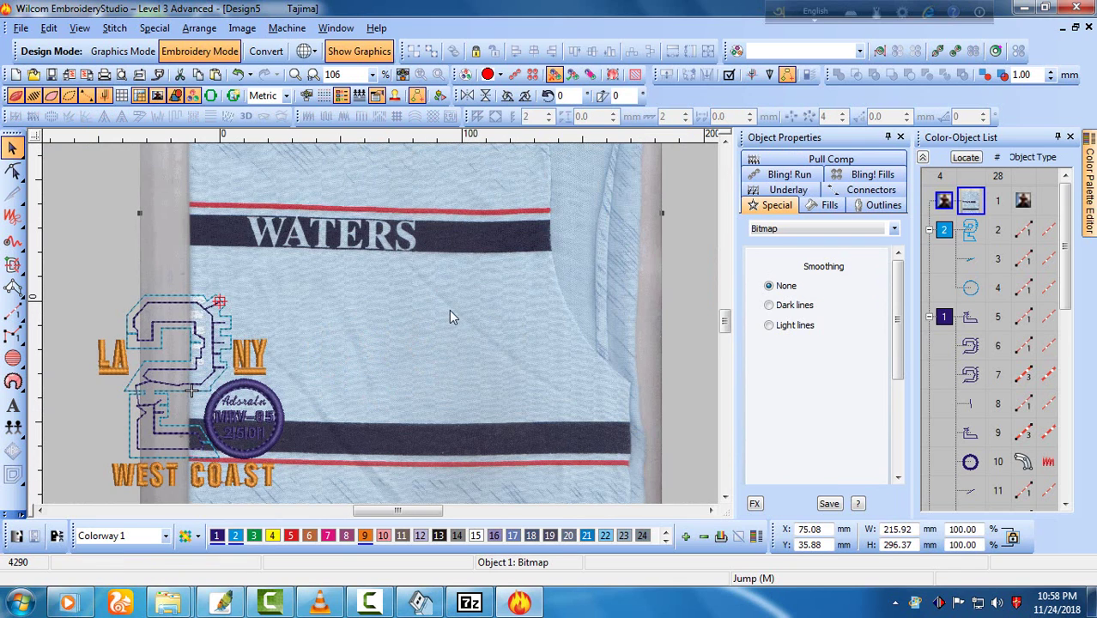
key(shift+z)
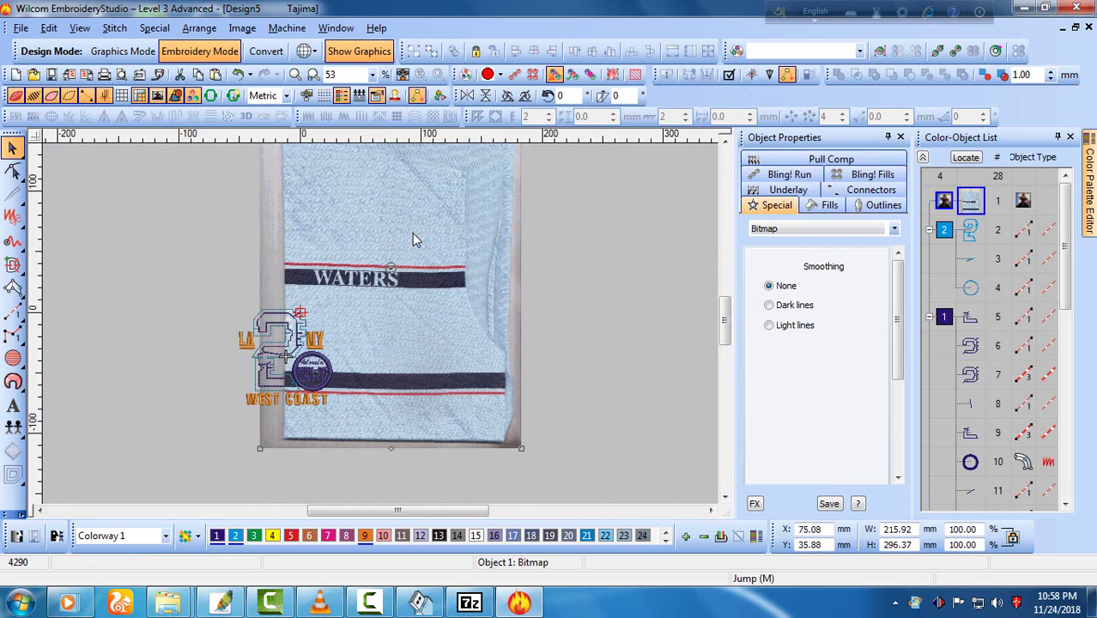
Crop the garment bitmap to the area around the two striped bands, about 216 × 149 mm.
click(287, 28)
mouse_move(242, 27)
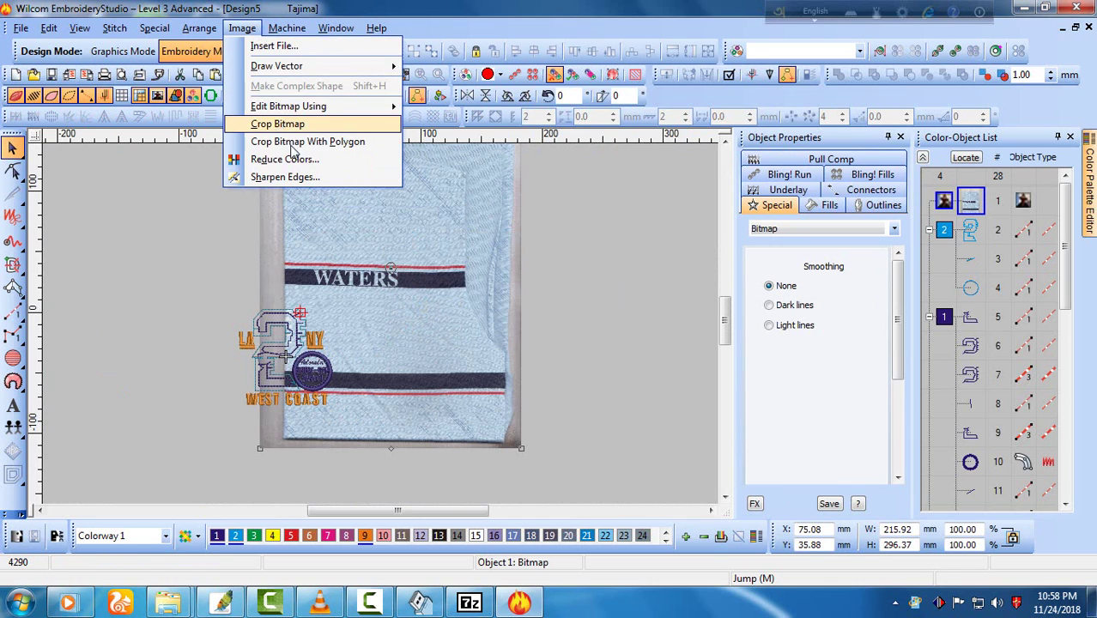
click(276, 123)
drag(261, 240, 522, 421)
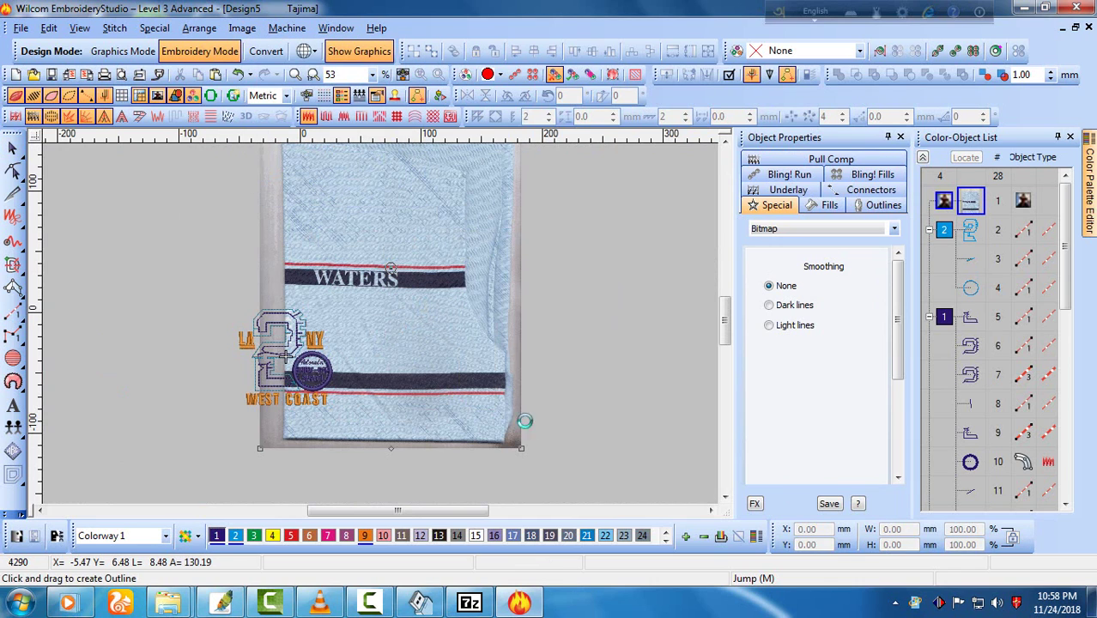
scroll(391, 335, up, 1)
scroll(380, 316, down, 1)
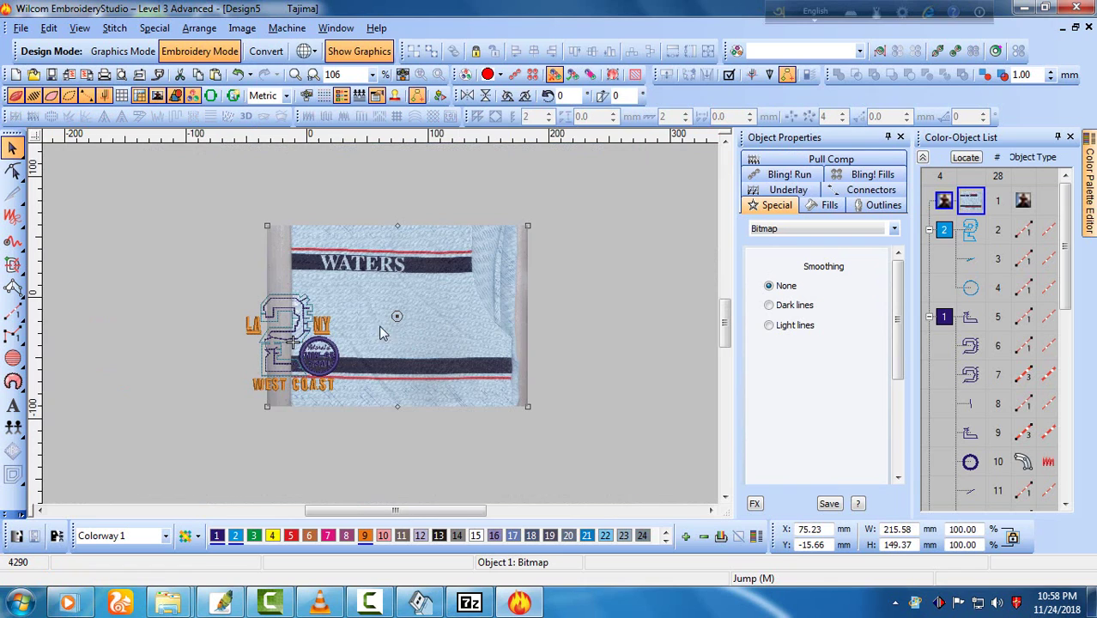
scroll(389, 352, up, 1)
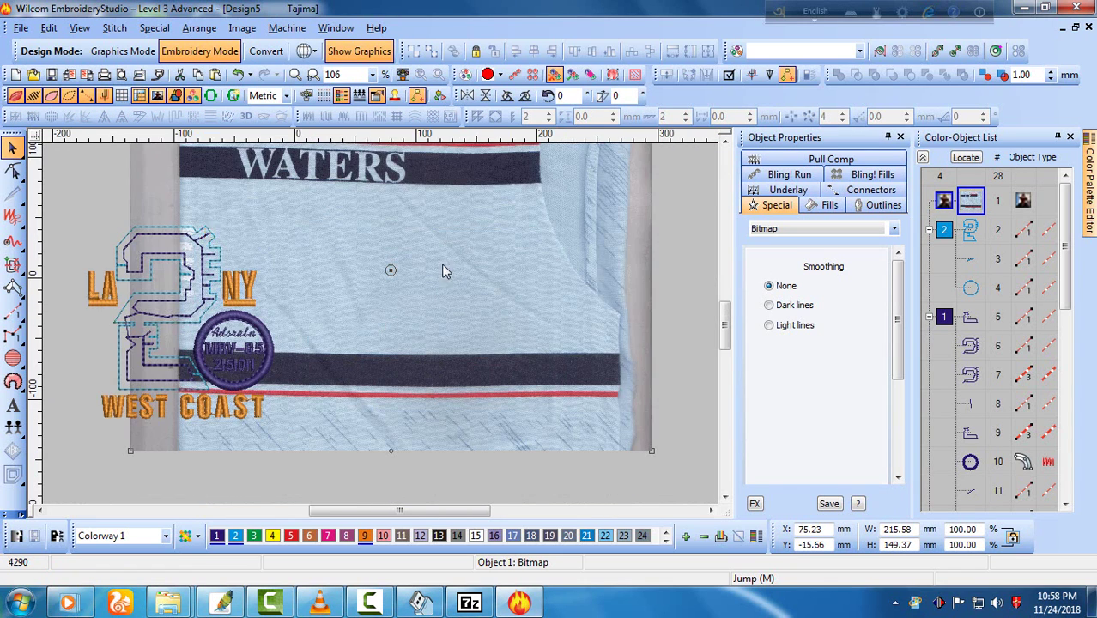
scroll(441, 263, down, 1)
Rotate the cropped garment bitmap slightly counterclockwise to straighten its WATERS band.
key(a)
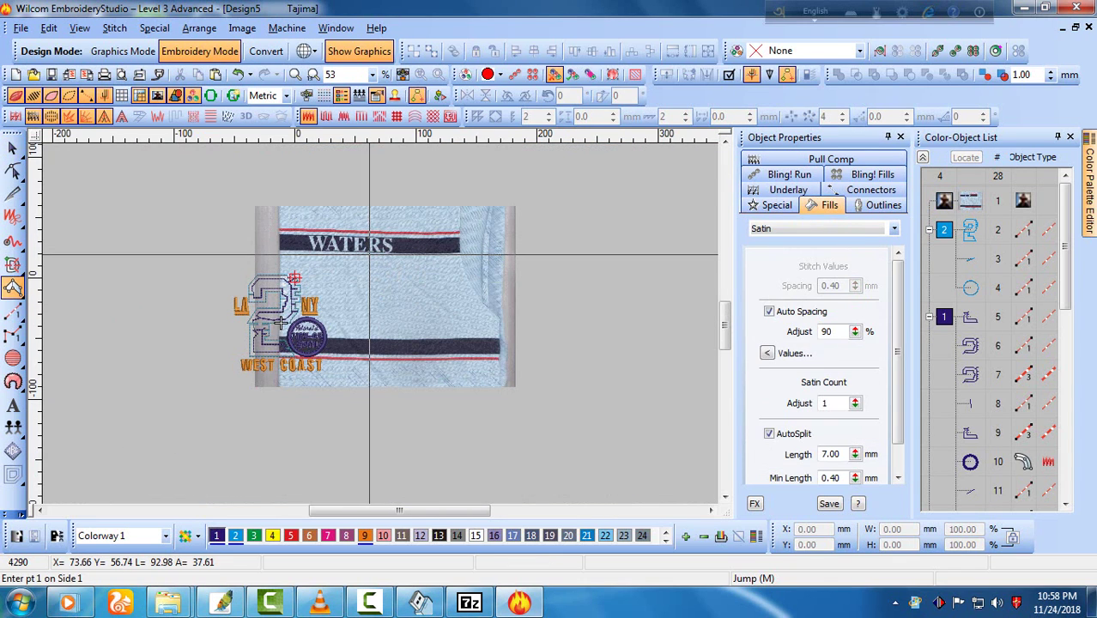
click(12, 146)
click(481, 246)
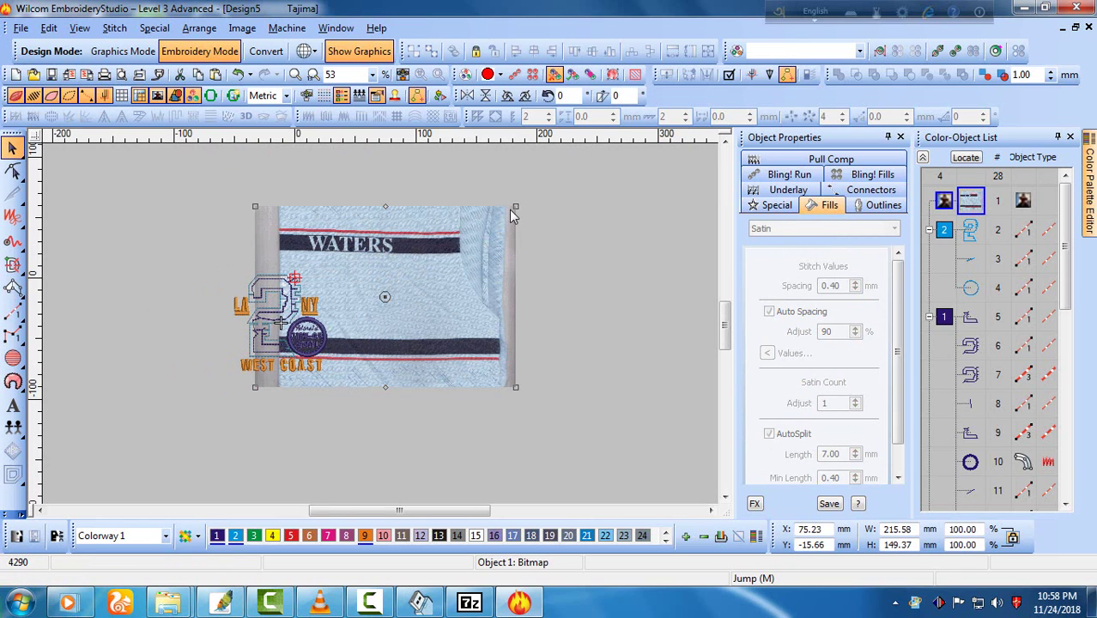
mouse_move(509, 215)
mouse_down()
mouse_move(515, 223)
mouse_move(507, 210)
mouse_up()
scroll(391, 329, up, 1)
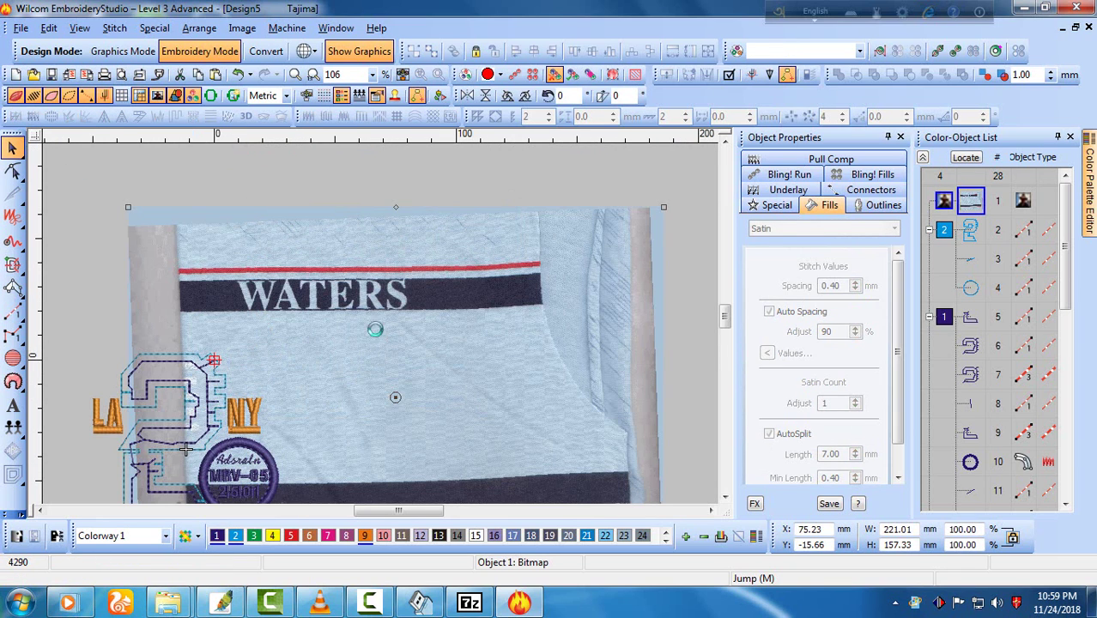
Fine-tune the garment bitmap's rotation with small corrections and clear the selection.
key(a)
scroll(382, 317, down, 1)
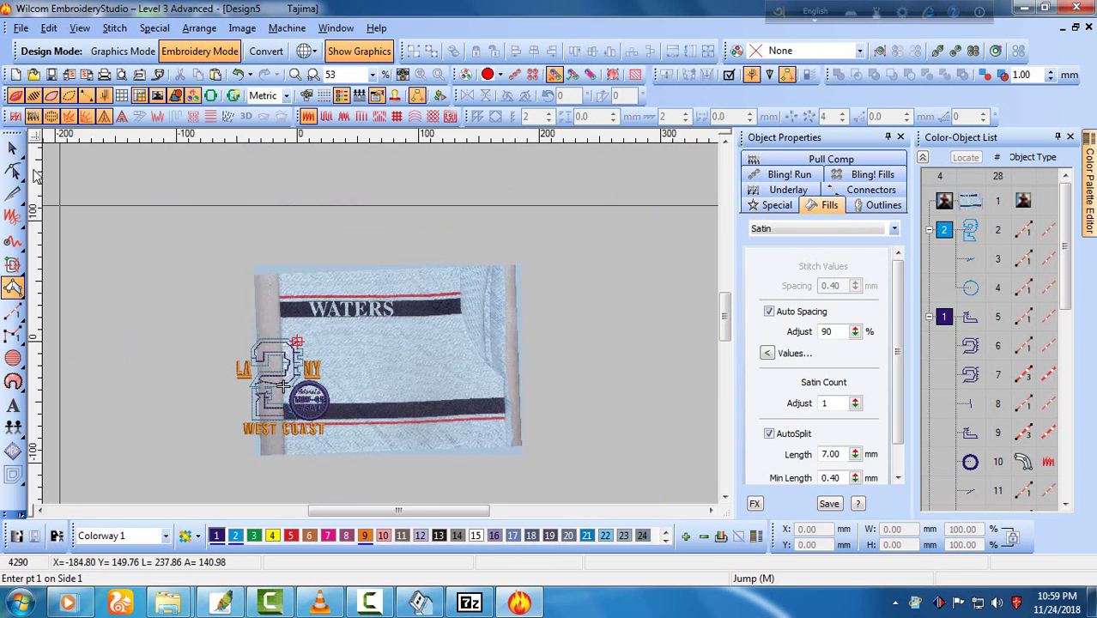
click(13, 146)
click(489, 294)
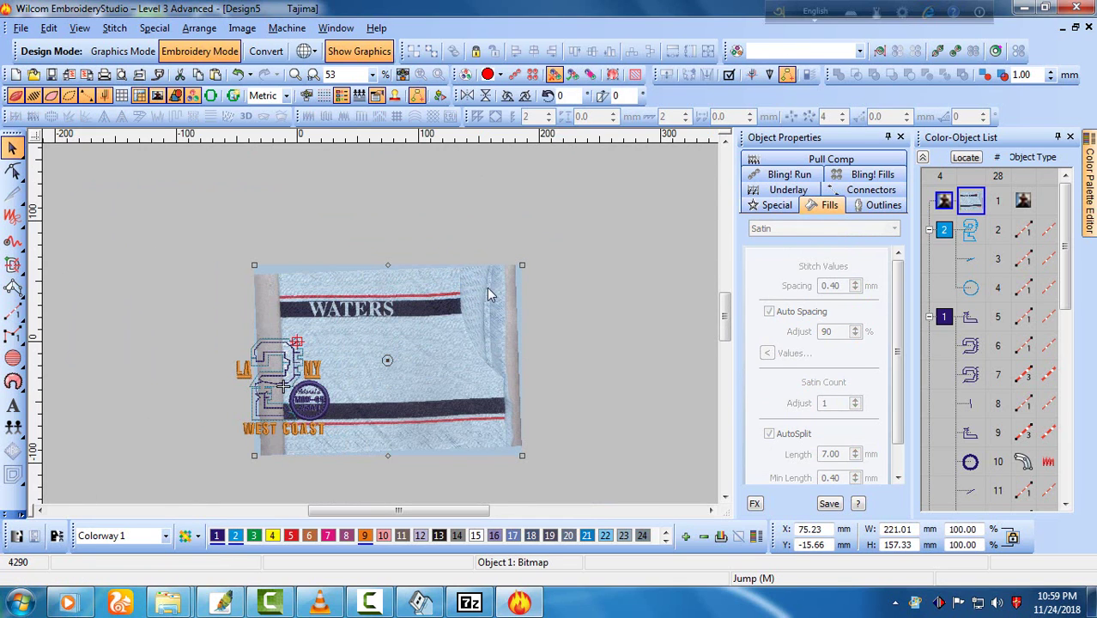
drag(516, 271, 520, 275)
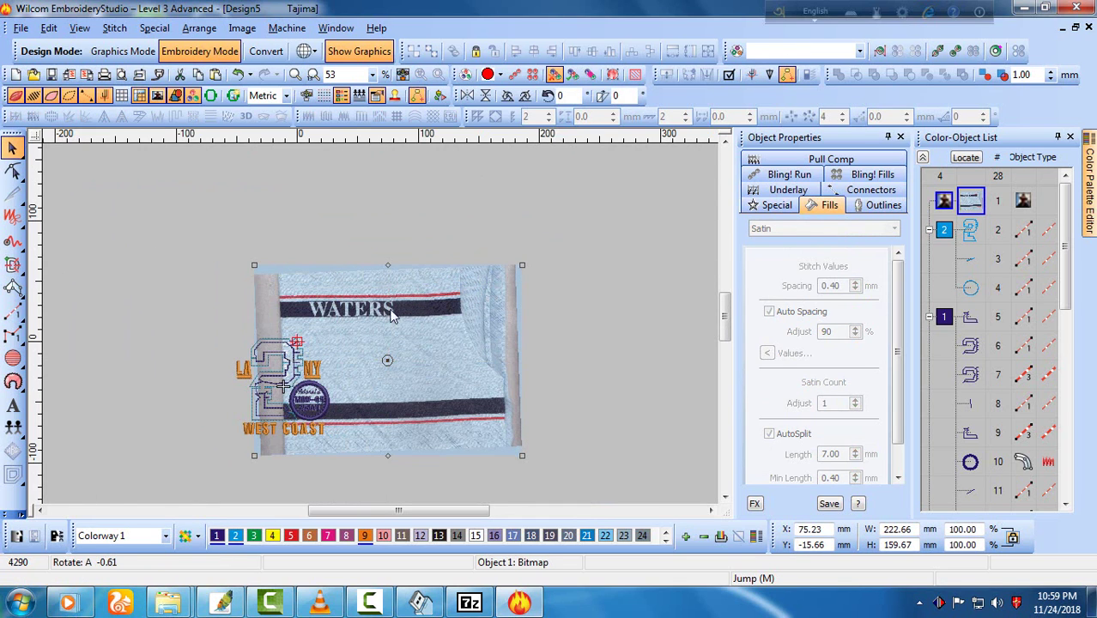
scroll(385, 314, up, 1)
scroll(385, 315, down, 1)
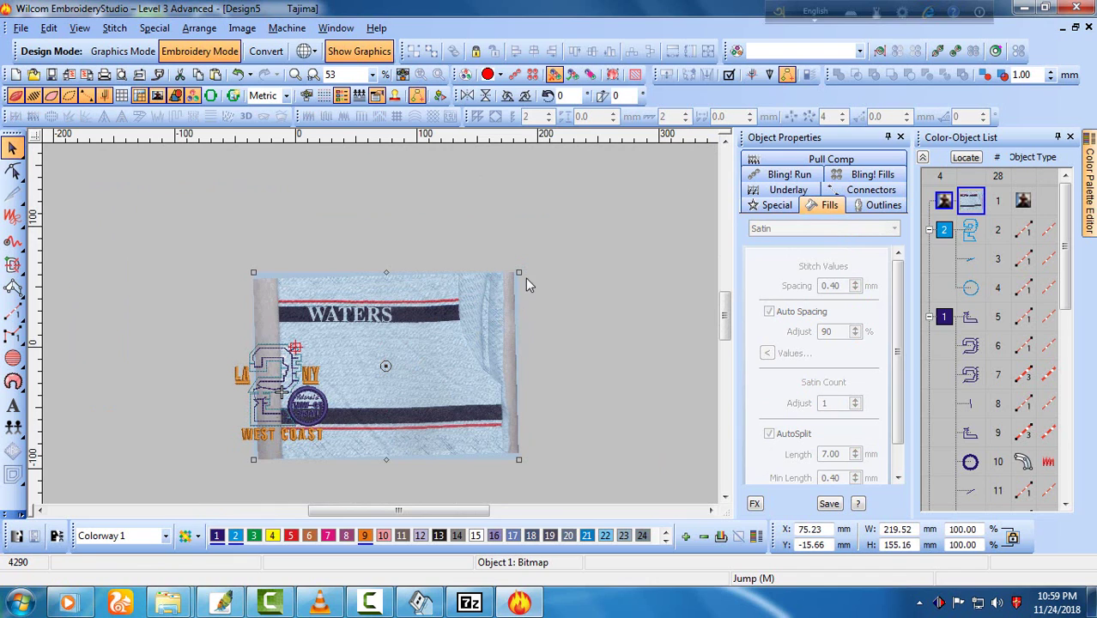
click(589, 329)
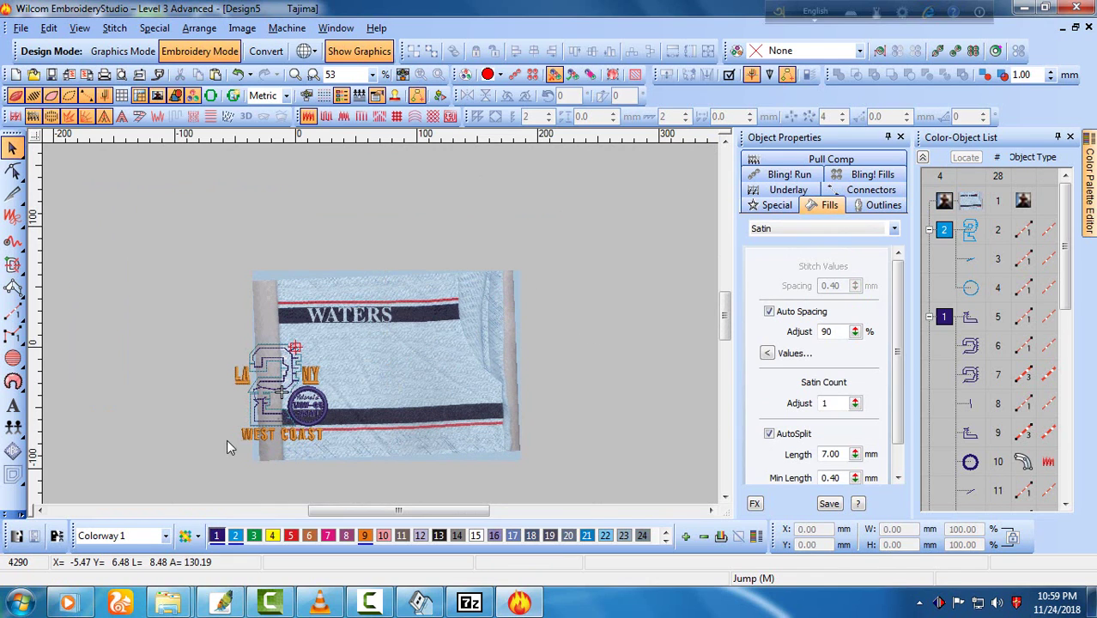
Group all embroidery objects and lock the garment bitmap in place.
key(ctrl+a)
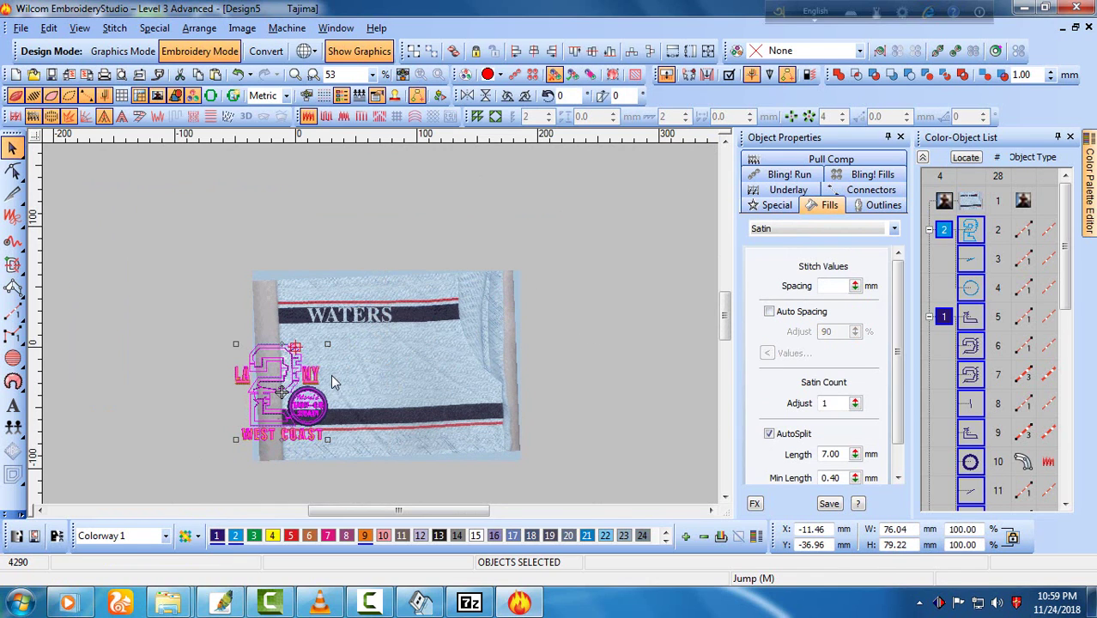
click(416, 365)
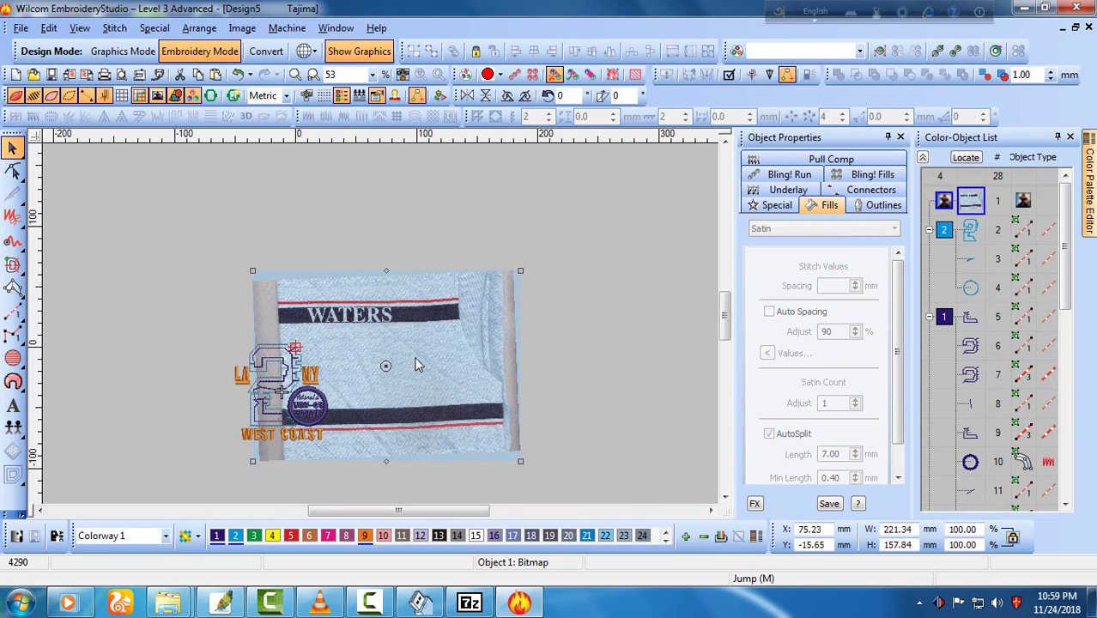
key(k)
Move the grouped embroidery design onto the garment below the WATERS text, to about X 55 mm, Y -19 mm.
click(239, 436)
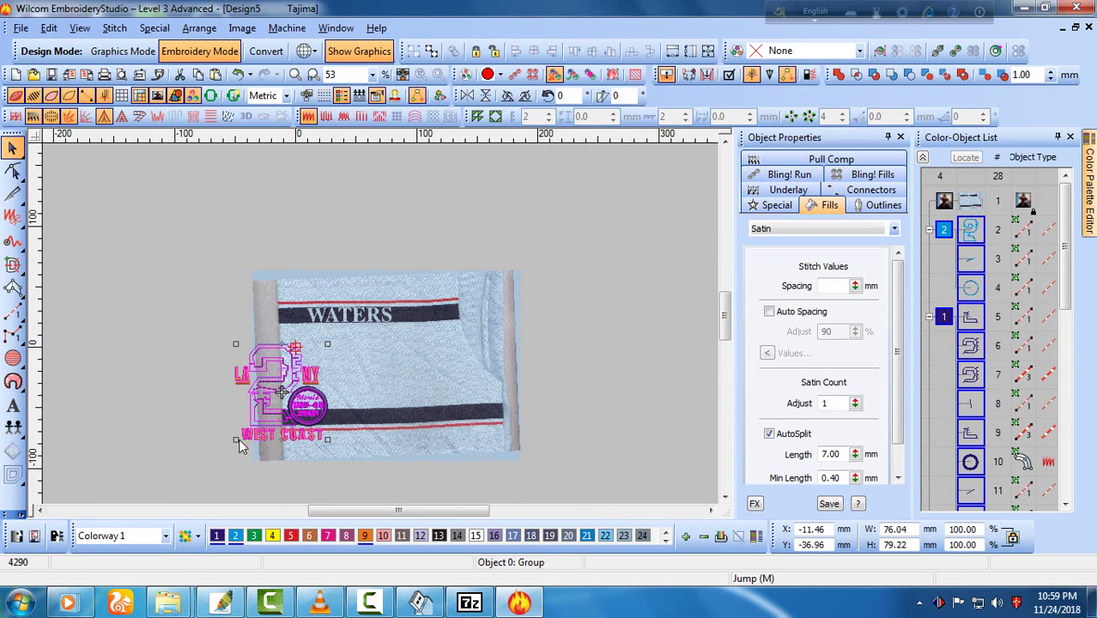
click(355, 364)
key(ctrl+a)
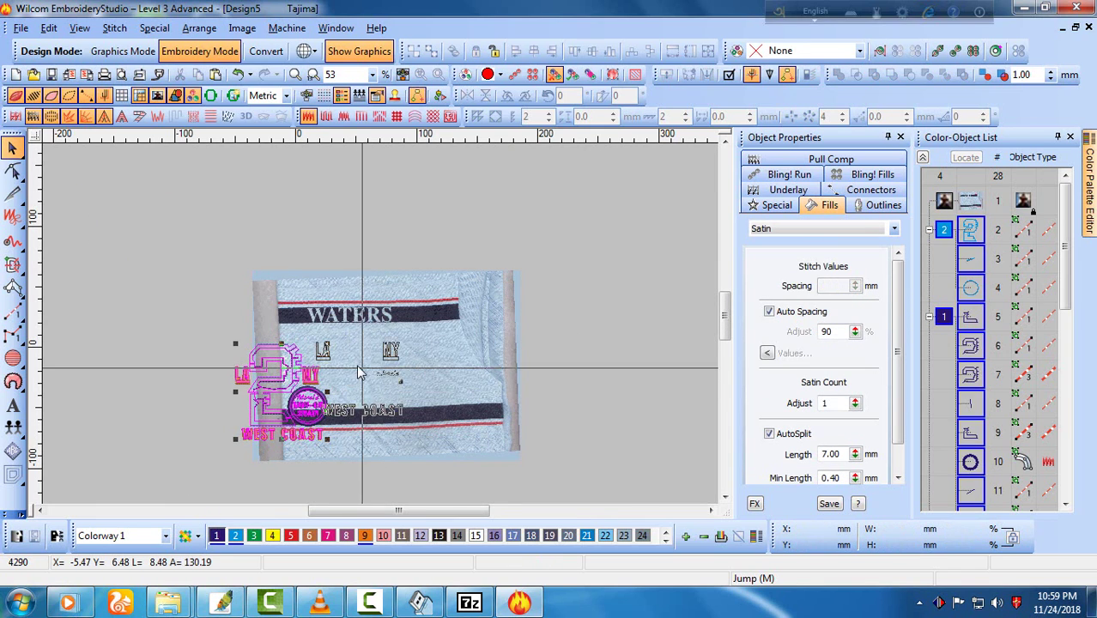
drag(281, 393, 363, 371)
key(z)
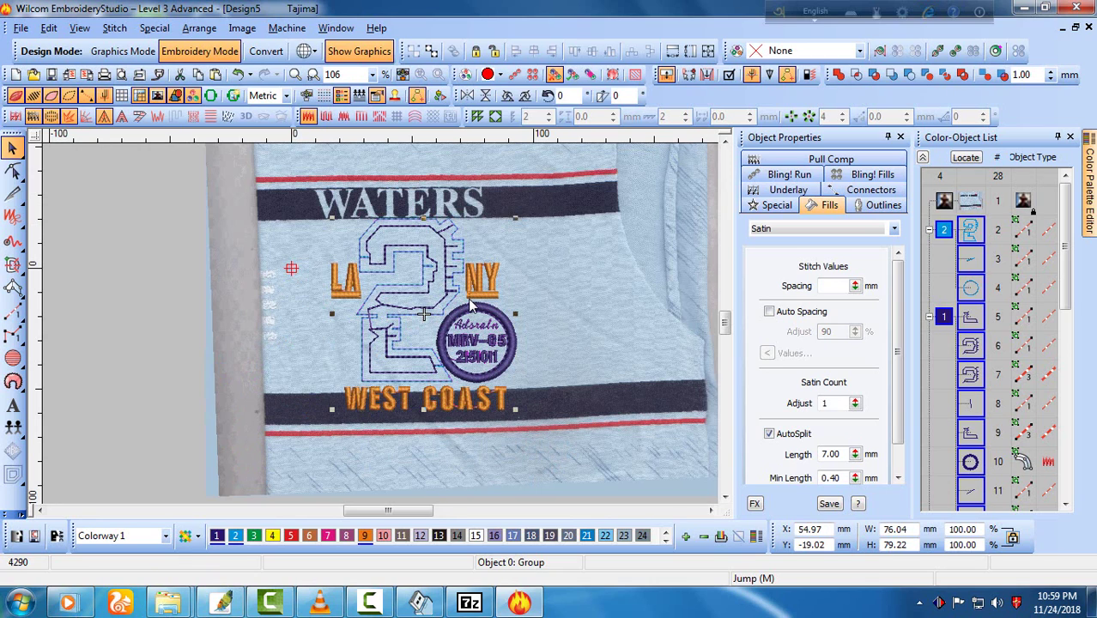
Scale the design group proportionally to a height of 75 mm and shift it up to about Y -16.4 mm.
double_click(908, 546)
text(750)
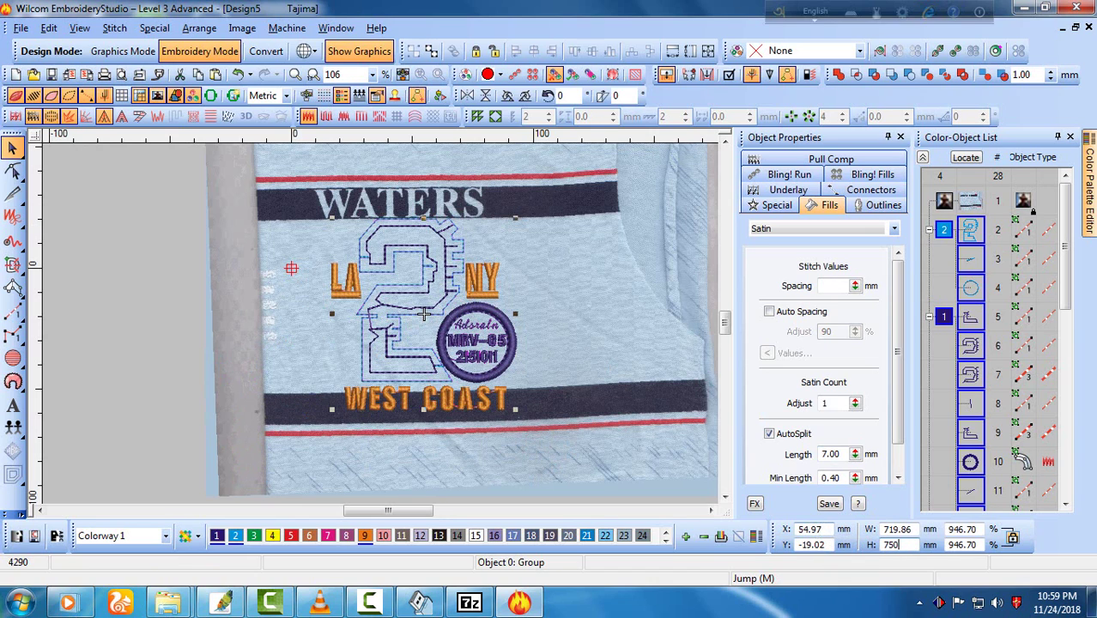
key(BackSpace)
key(BackSpace)
key(BackSpace)
text(75.)
key(Return)
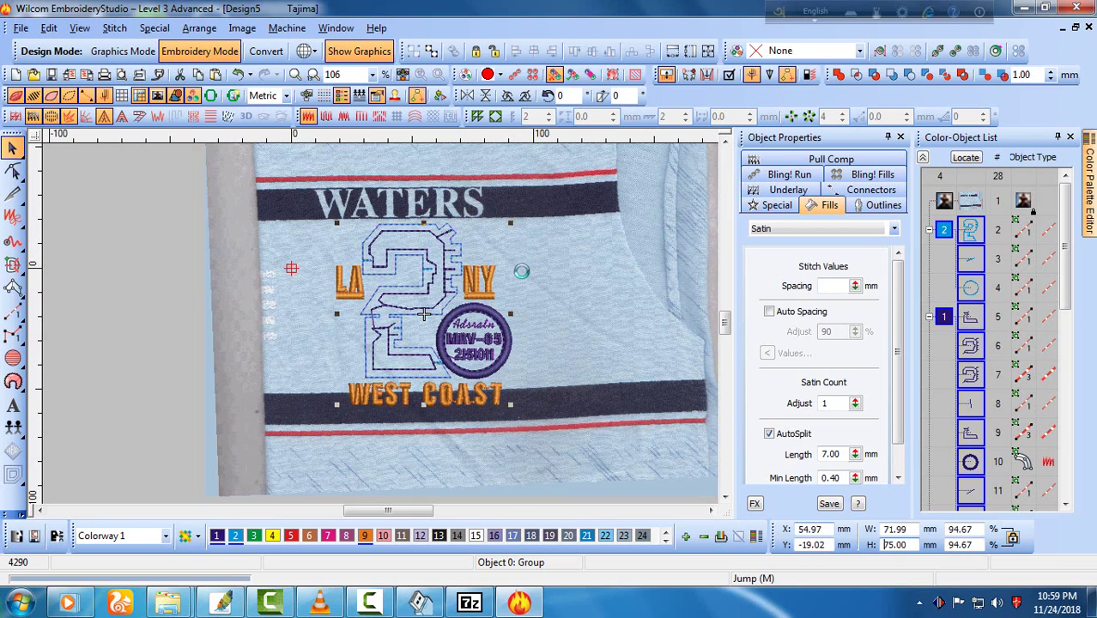
drag(415, 350, 431, 329)
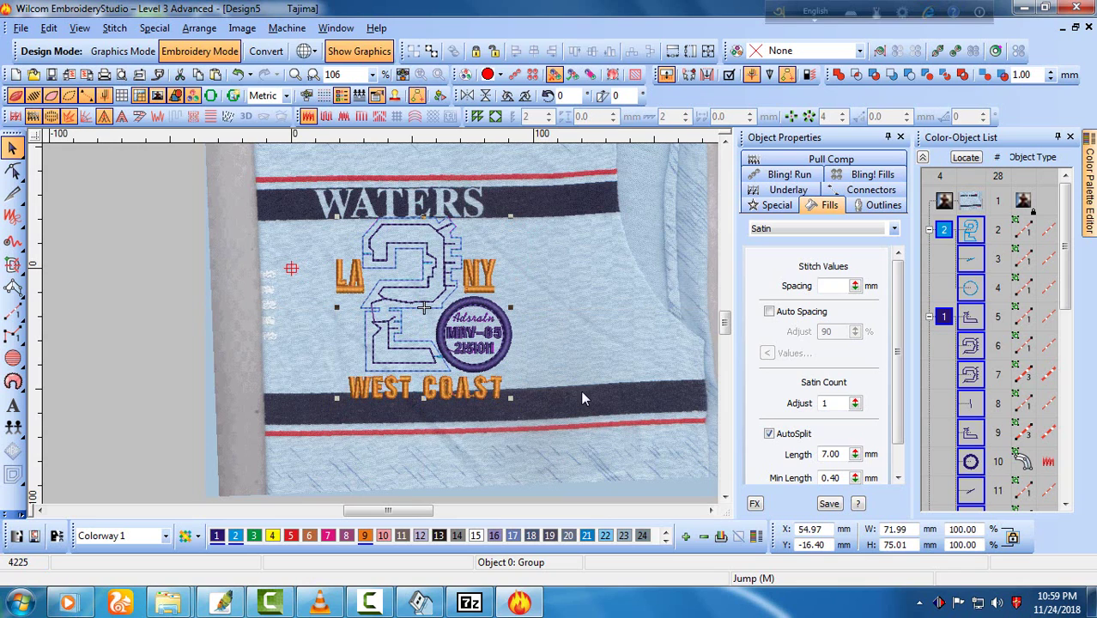
click(132, 388)
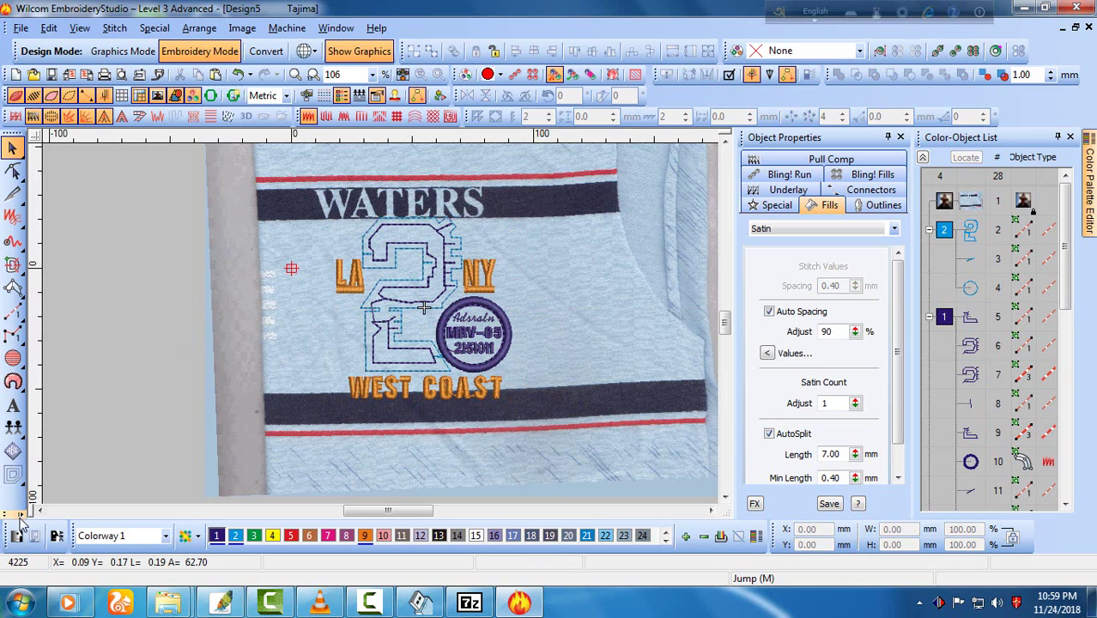
Draw a vector rectangle about 136 × 8 mm across the WEST COAST text, along the upper edge of the lower navy band.
mouse_move(36, 541)
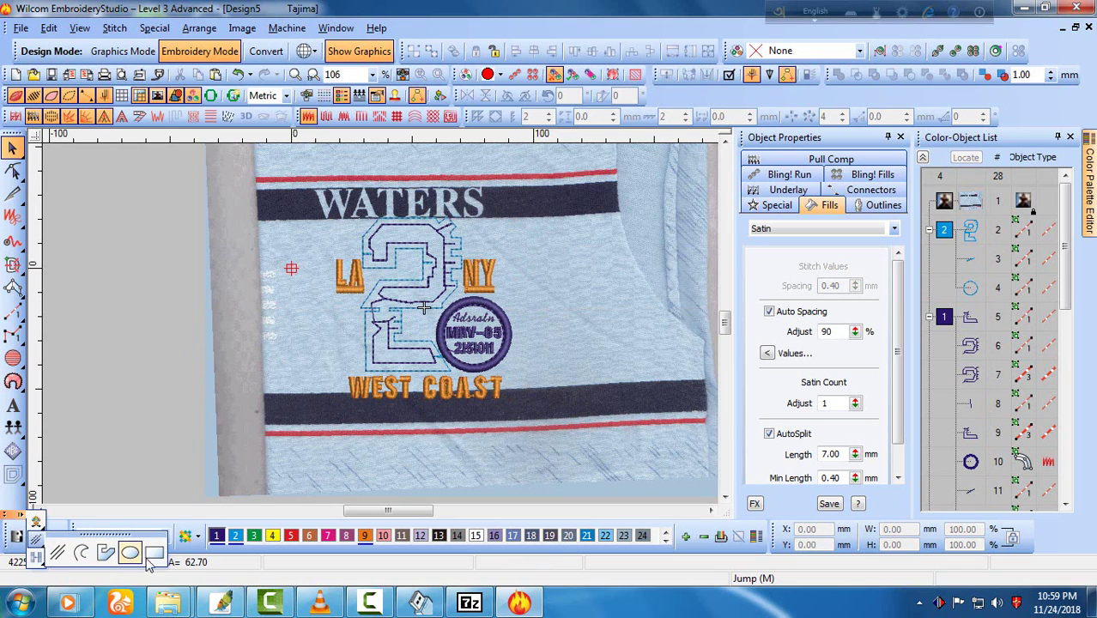
click(136, 555)
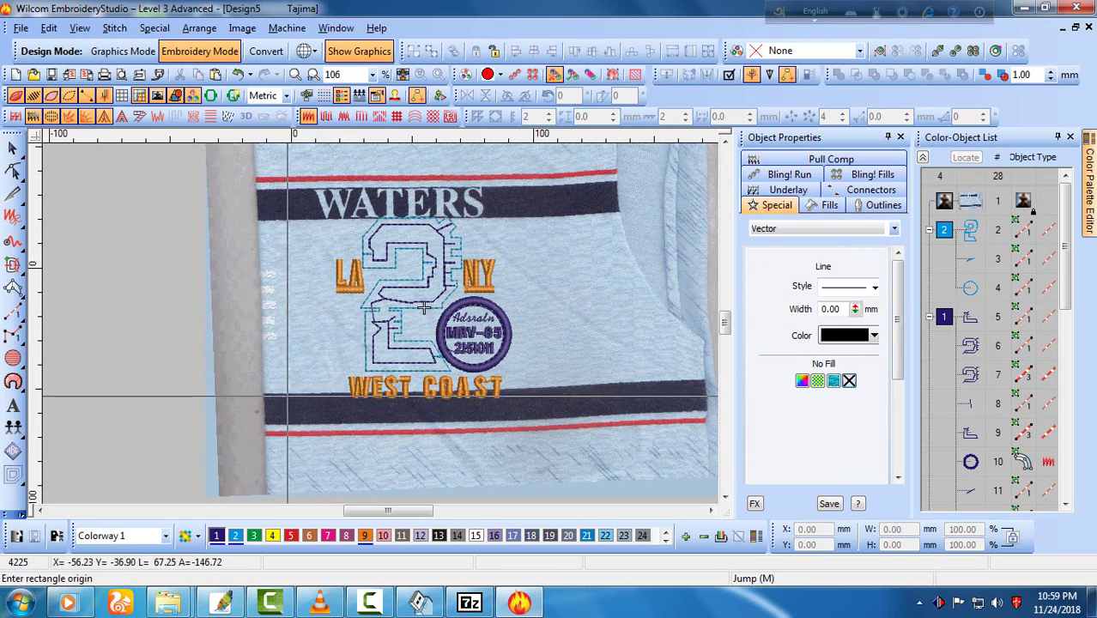
key(z)
click(380, 311)
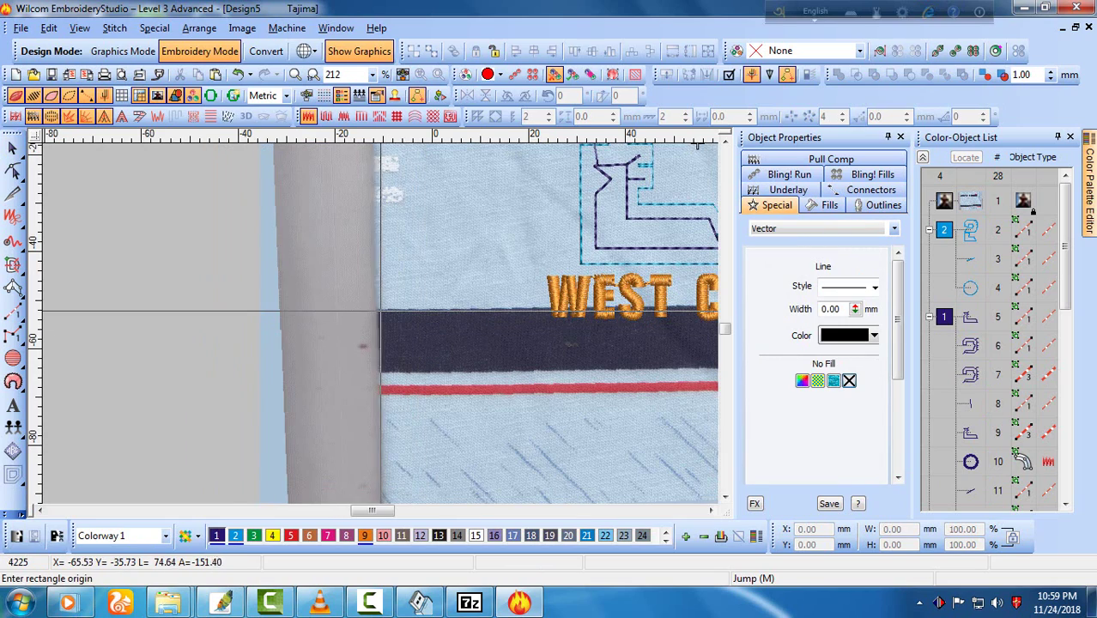
click(572, 347)
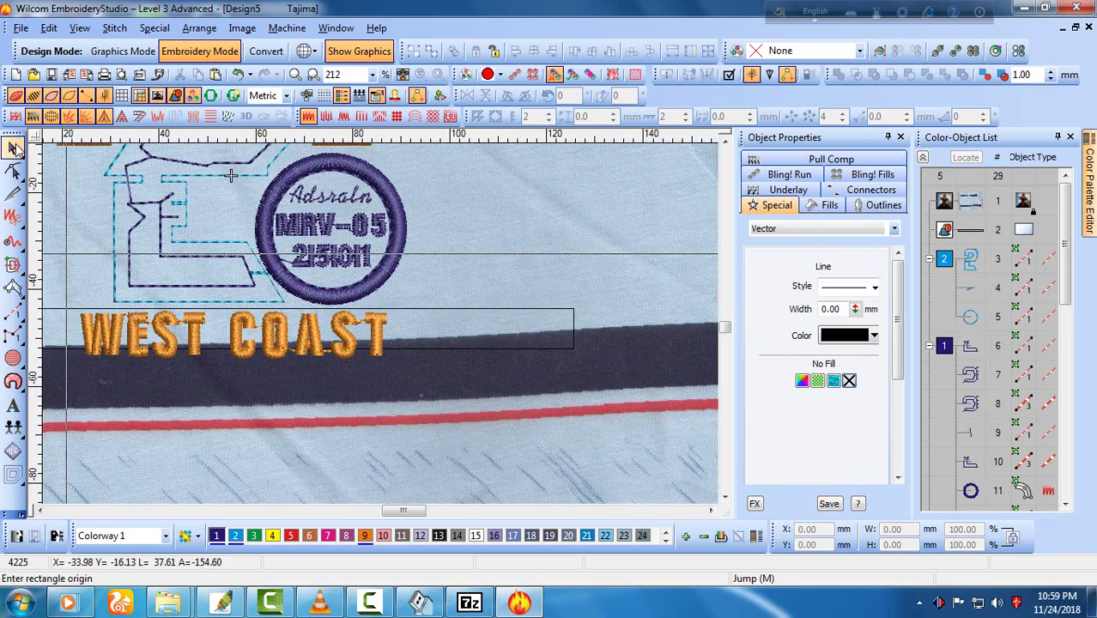
key(Escape)
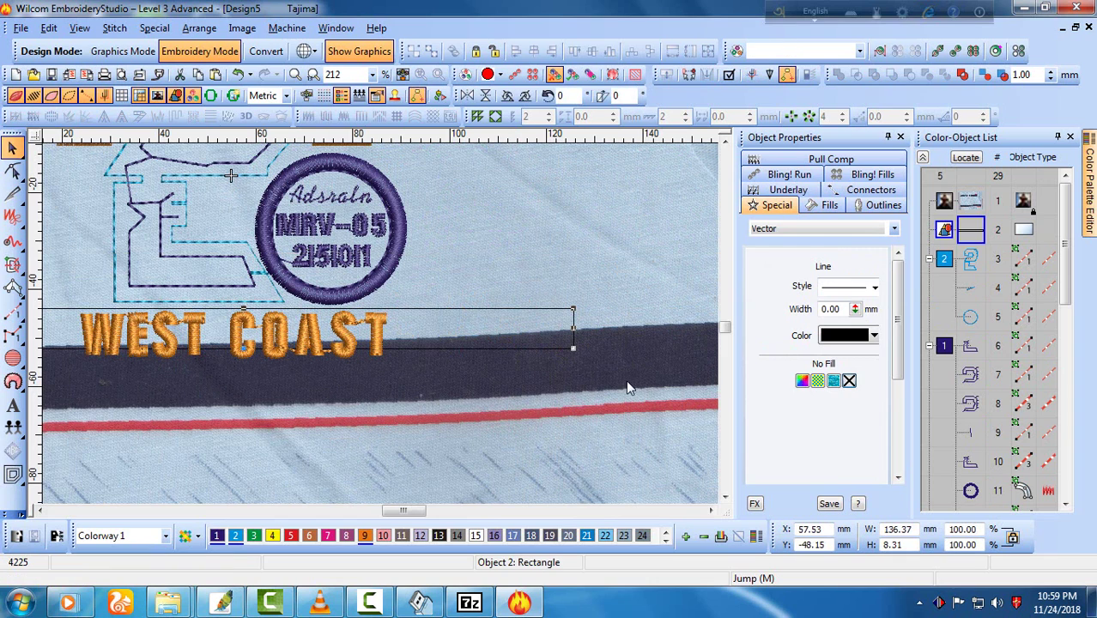
Set the rectangle's height to 5 mm proportionally and align it with the upper edge of the lower navy band.
double_click(920, 546)
text(5)
key(Return)
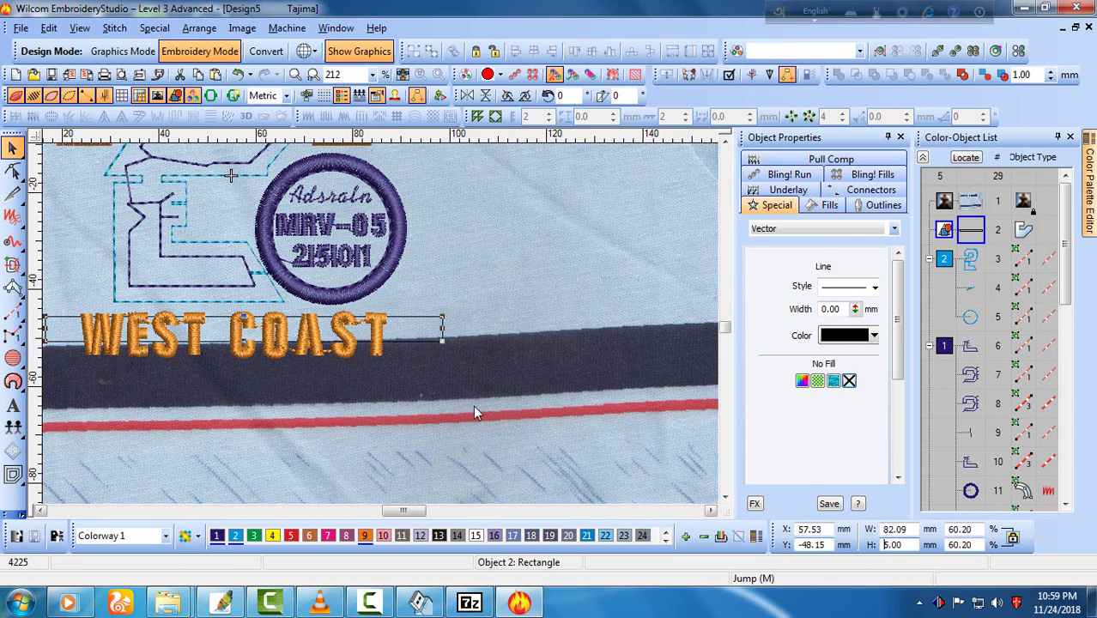
key(shift+z)
key(z)
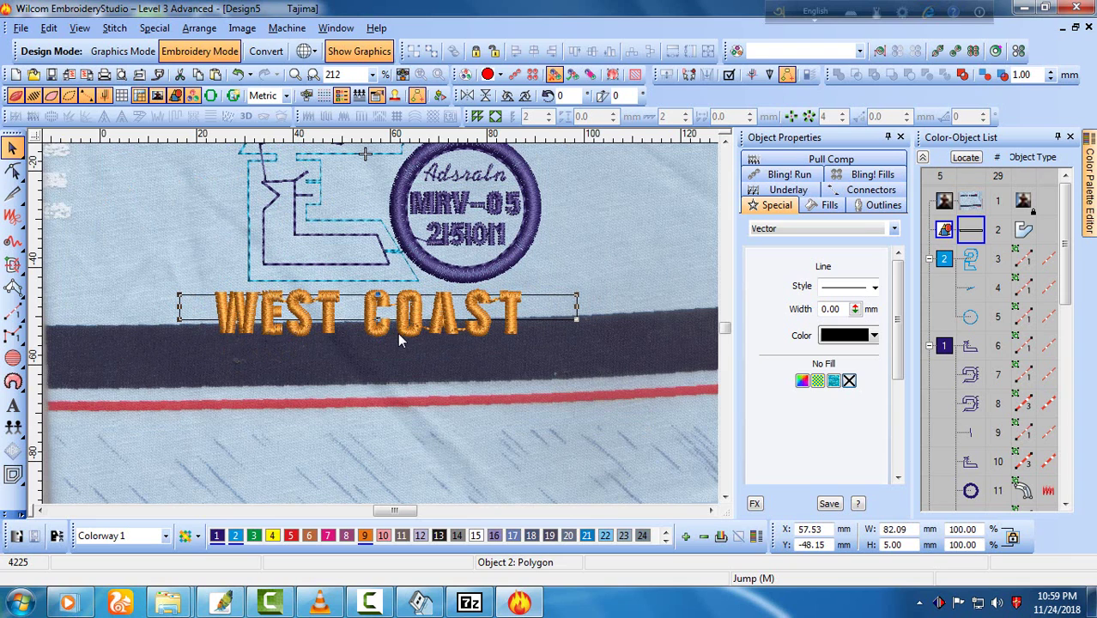
key(shift+z)
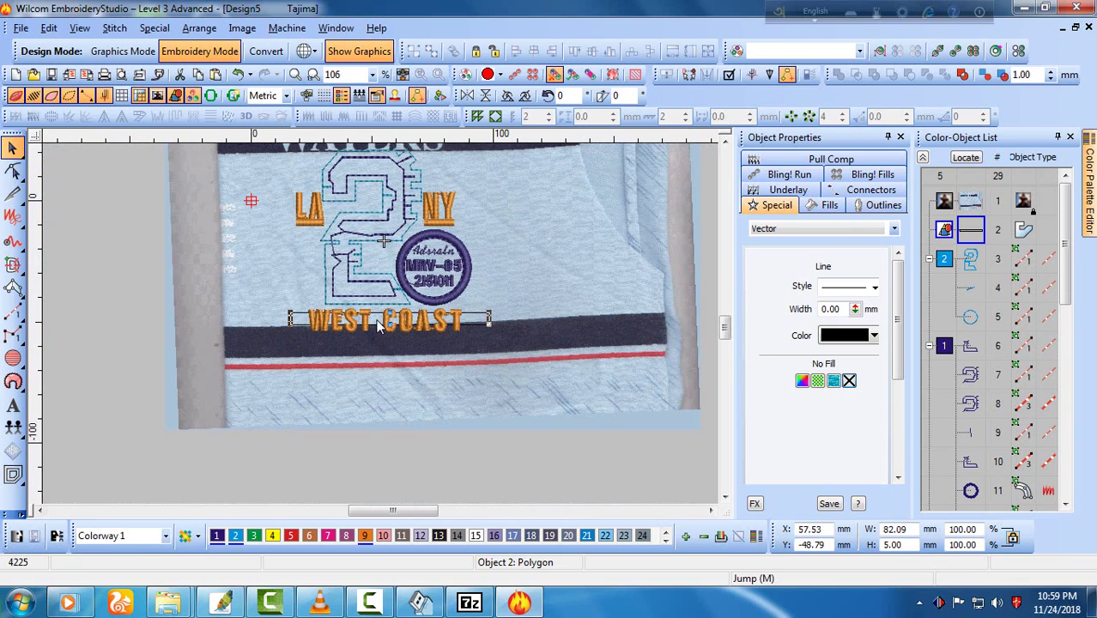
key(ctrl+d)
key(ctrl+a)
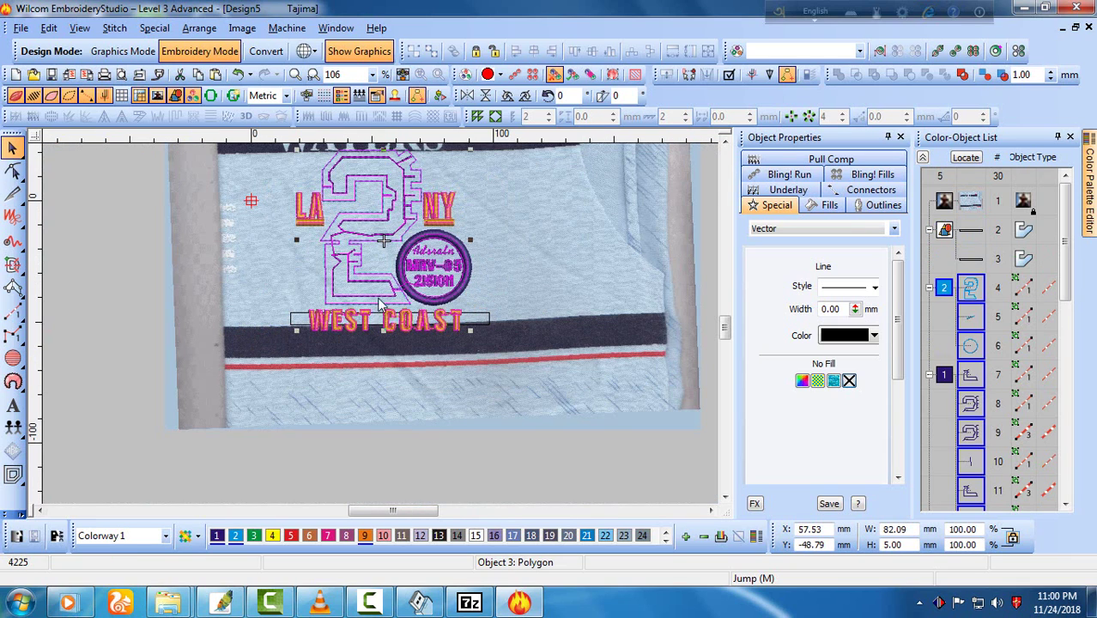
drag(397, 243, 397, 212)
key(ctrl+z)
key(ctrl+z)
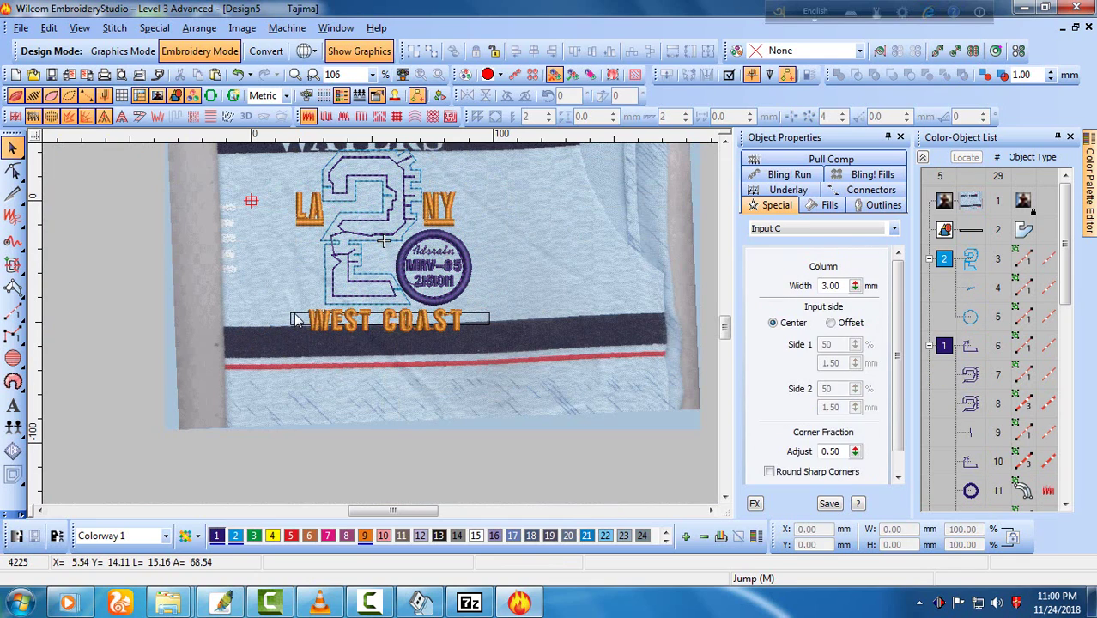
Move the 5 mm rectangle up to the lower edge of the WATERS band, at about Y 18 mm.
key(ctrl+z)
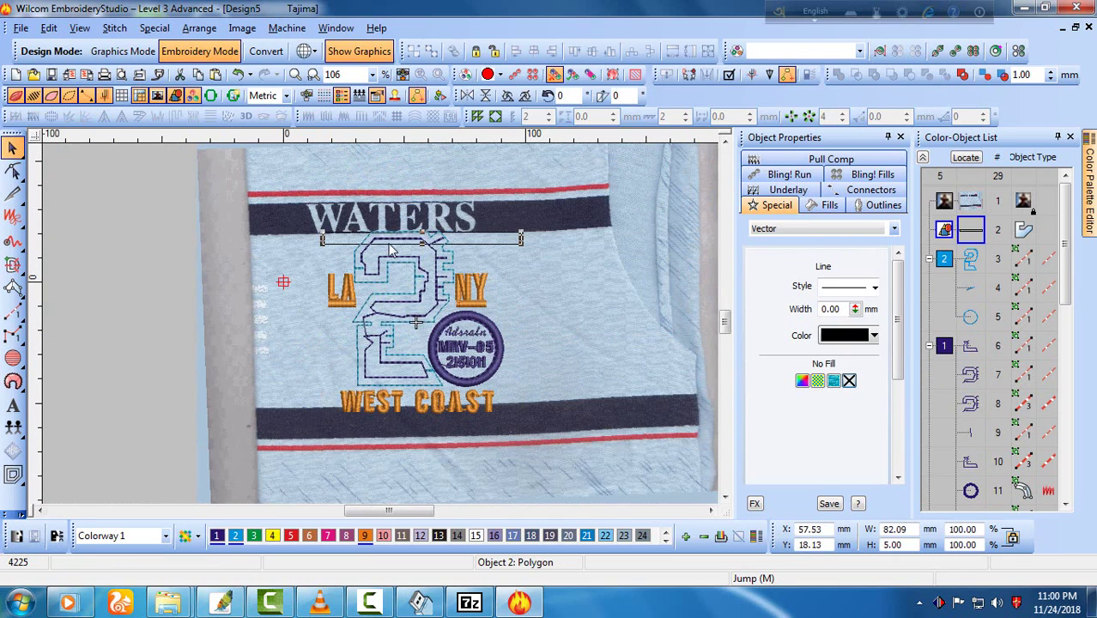
key(z)
key(shift+z)
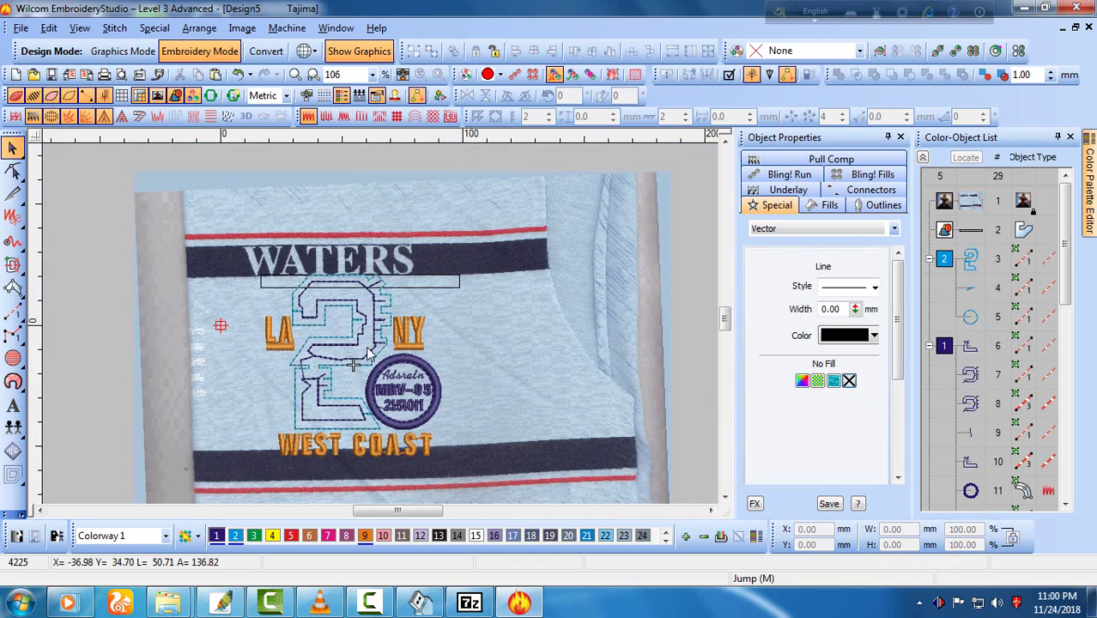
Return the 5 mm rectangle to the lower navy band, then duplicate it with one copy along the WATERS band's lower edge.
key(ctrl+a)
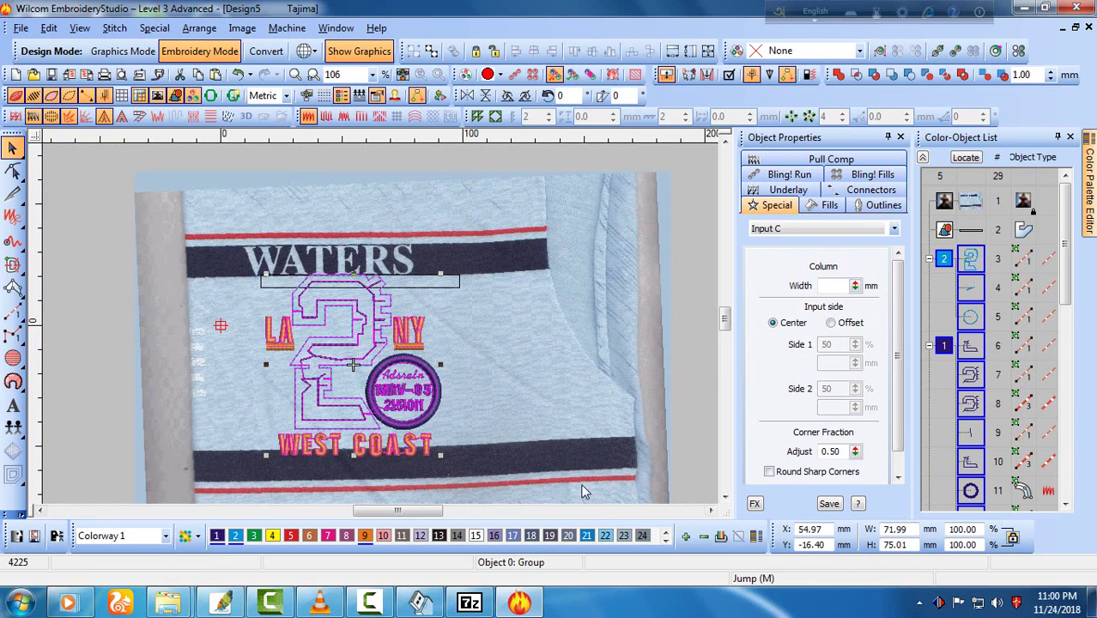
click(553, 463)
click(457, 442)
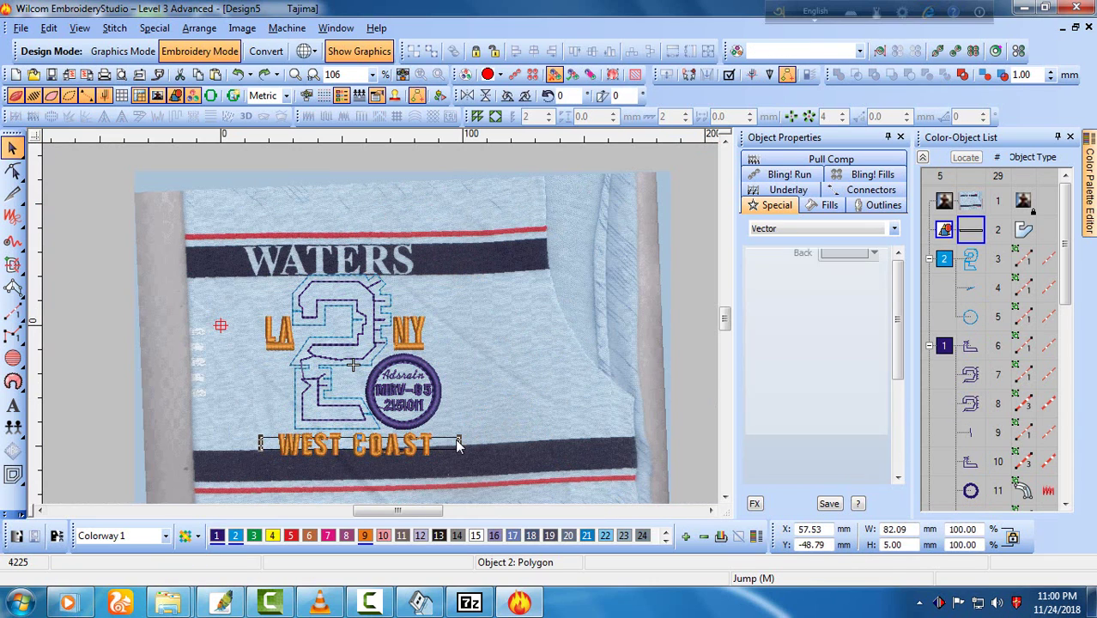
key(ctrl+d)
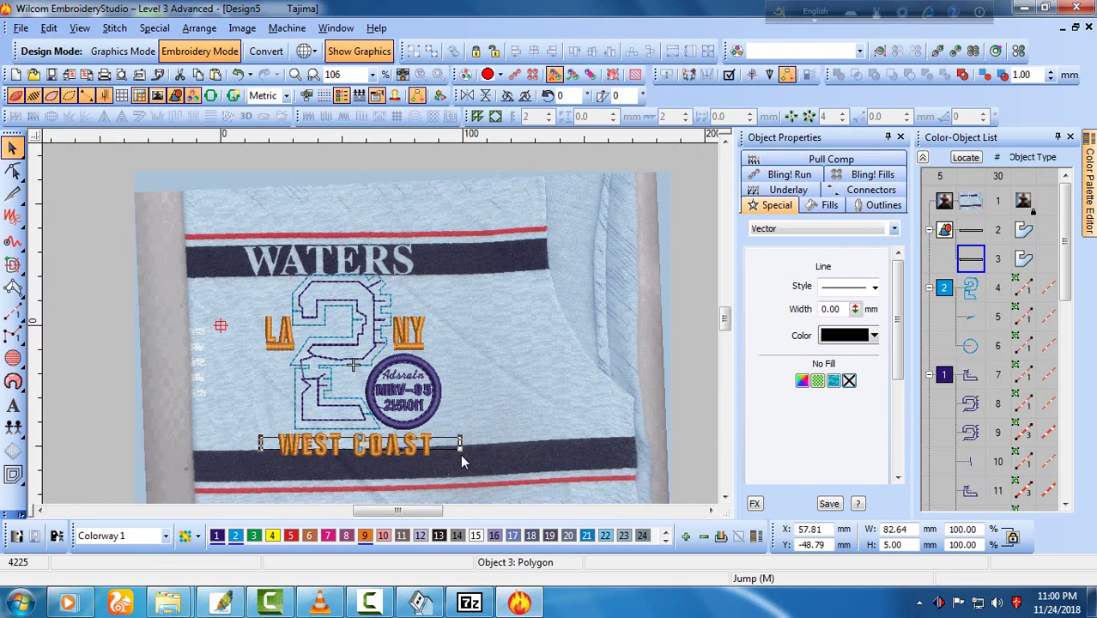
drag(457, 447, 461, 279)
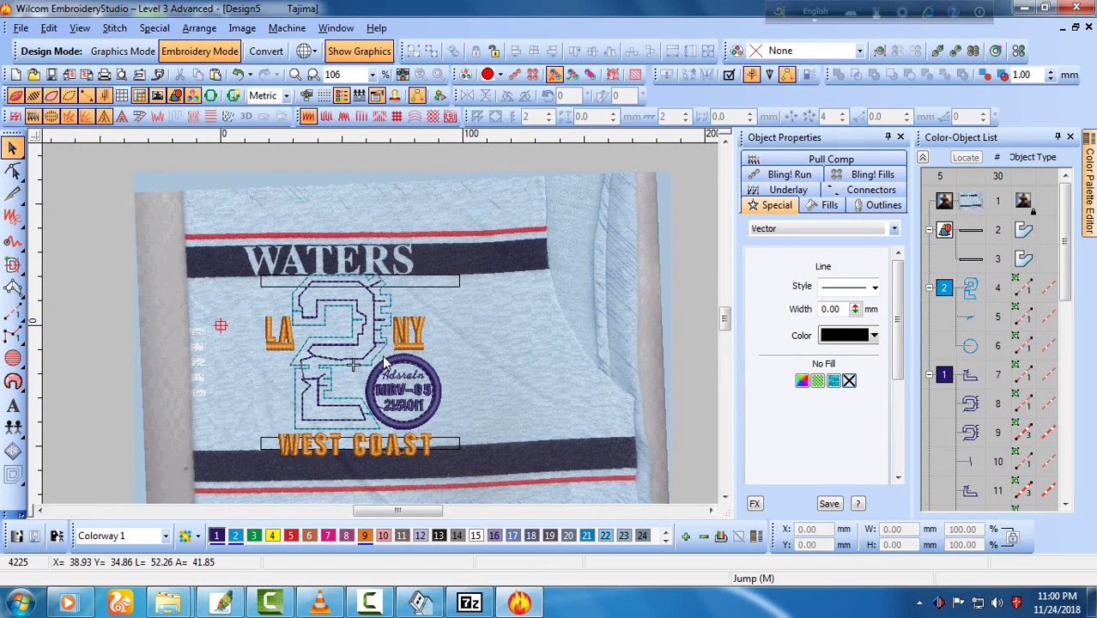
Try scaling the design group proportionally to heights of 70 mm and 65 mm.
click(403, 378)
double_click(912, 544)
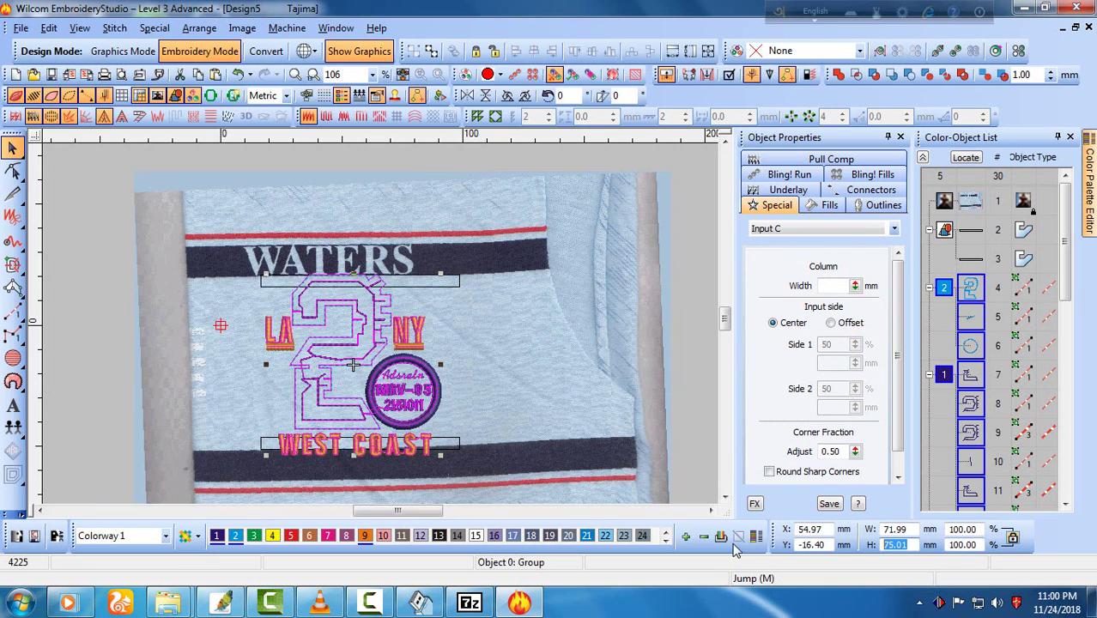
text(70)
key(Return)
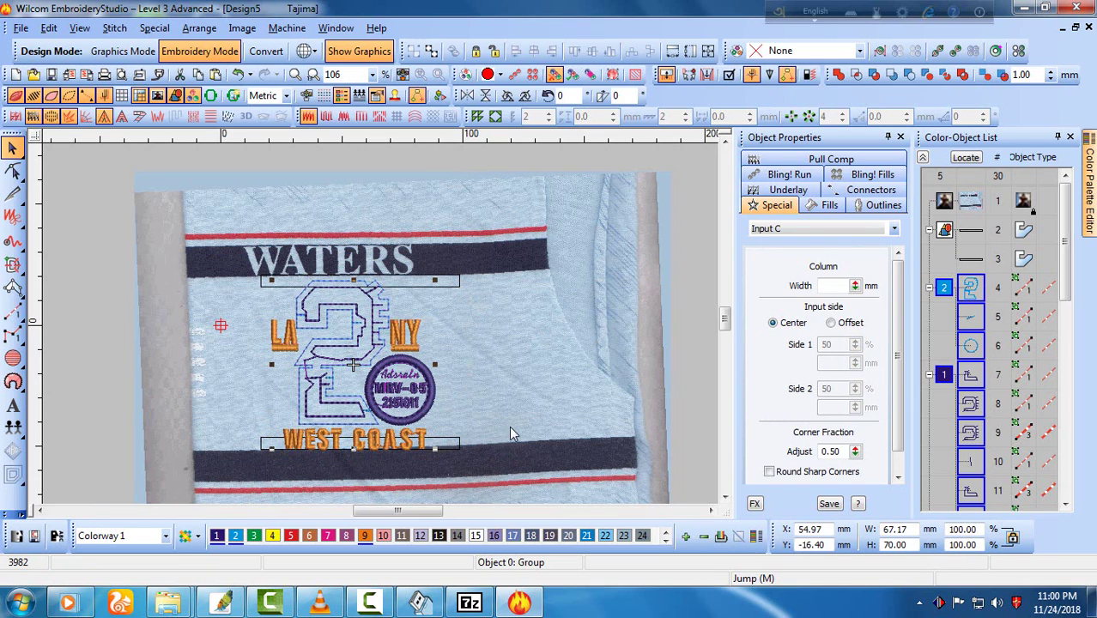
double_click(913, 544)
text(65)
key(Return)
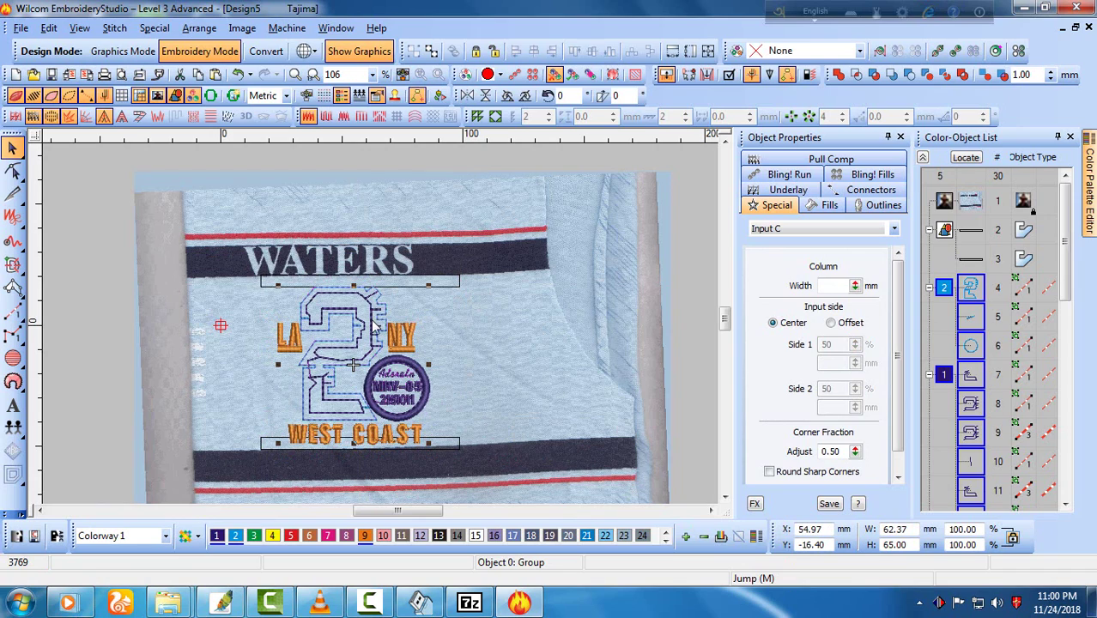
Nudge the design group up to about Y -15.3 mm, balancing its gaps to the two guide rectangles.
key(z)
key(Up)
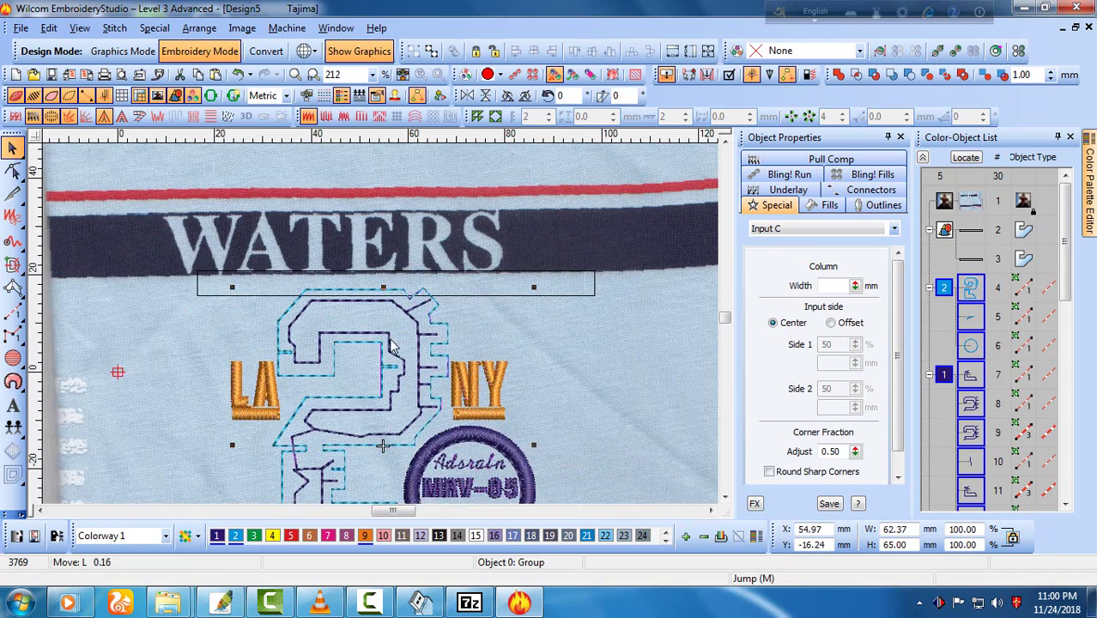
key(shift+z)
key(z)
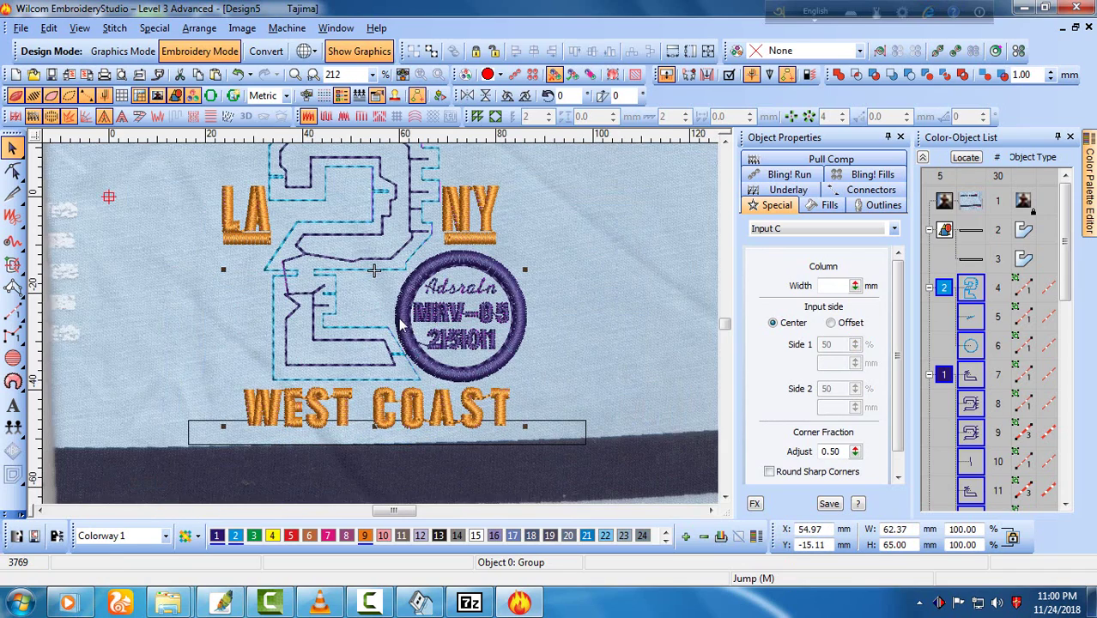
key(shift+z)
key(z)
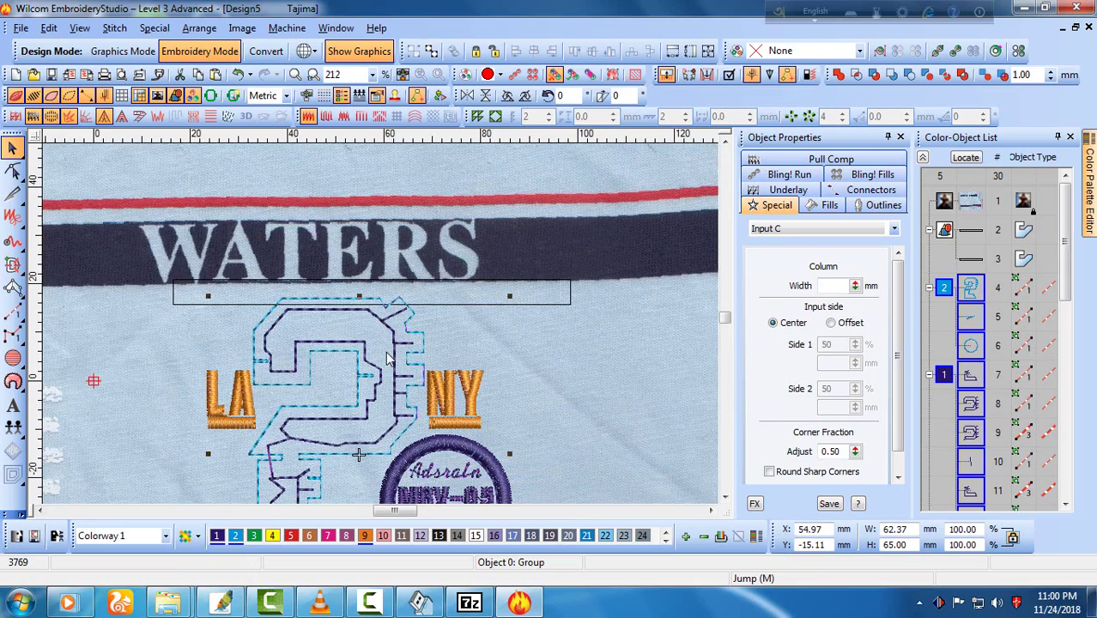
key(shift+z)
key(z)
key(shift+z)
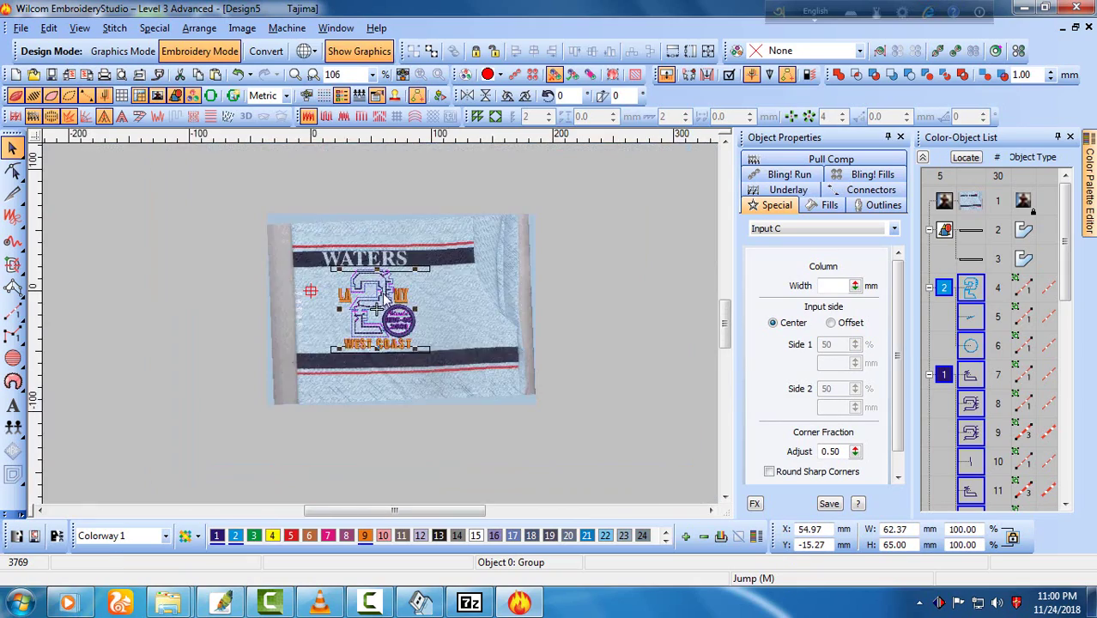
key(z)
key(z)
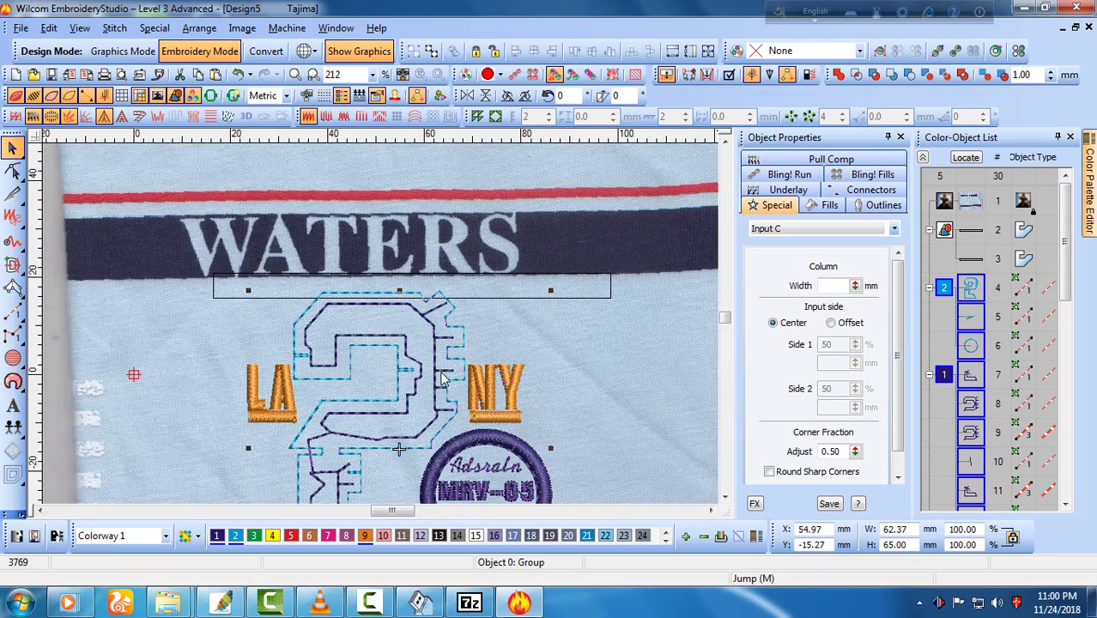
key(shift+z)
key(shift+z)
key(z)
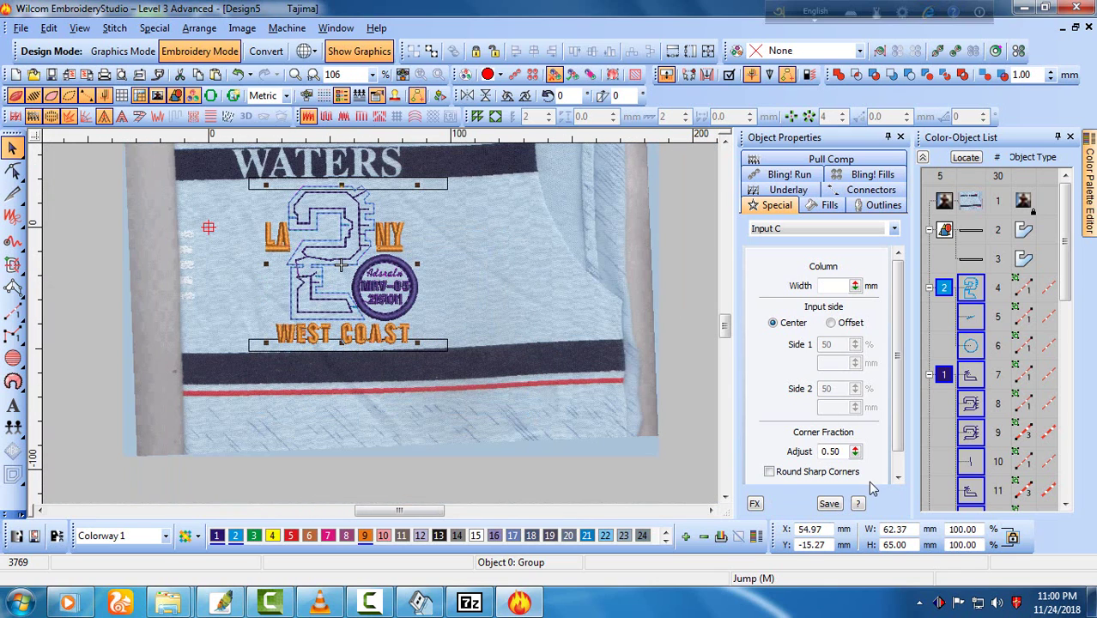
Scale the design group proportionally to a height of 62 mm and nudge it up to about Y -14.95 mm.
key(Return)
text(62)
key(Return)
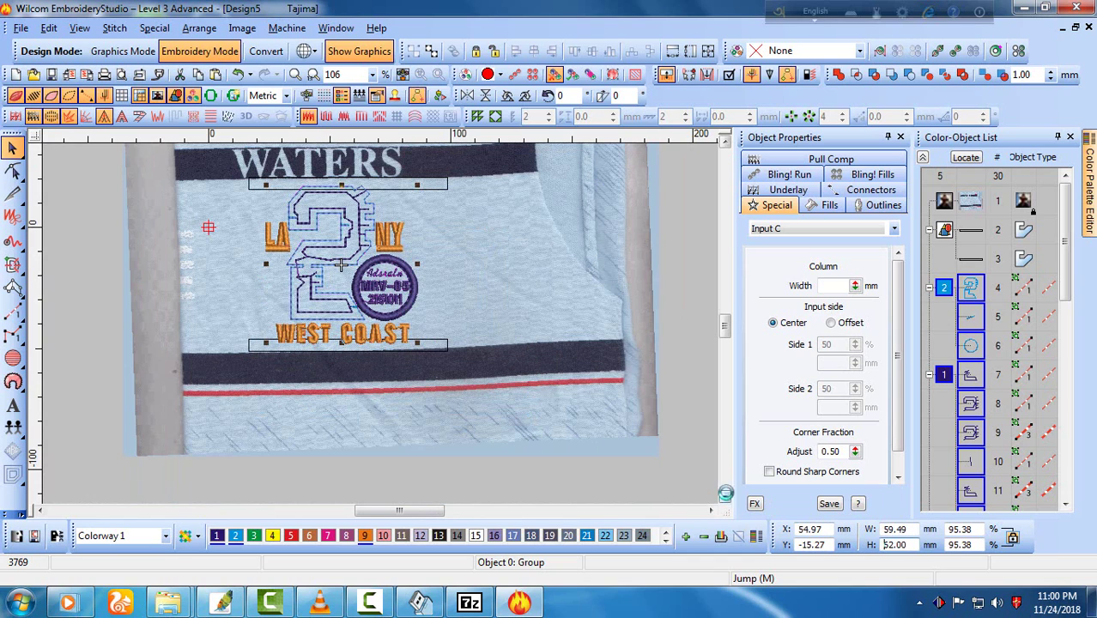
key(z)
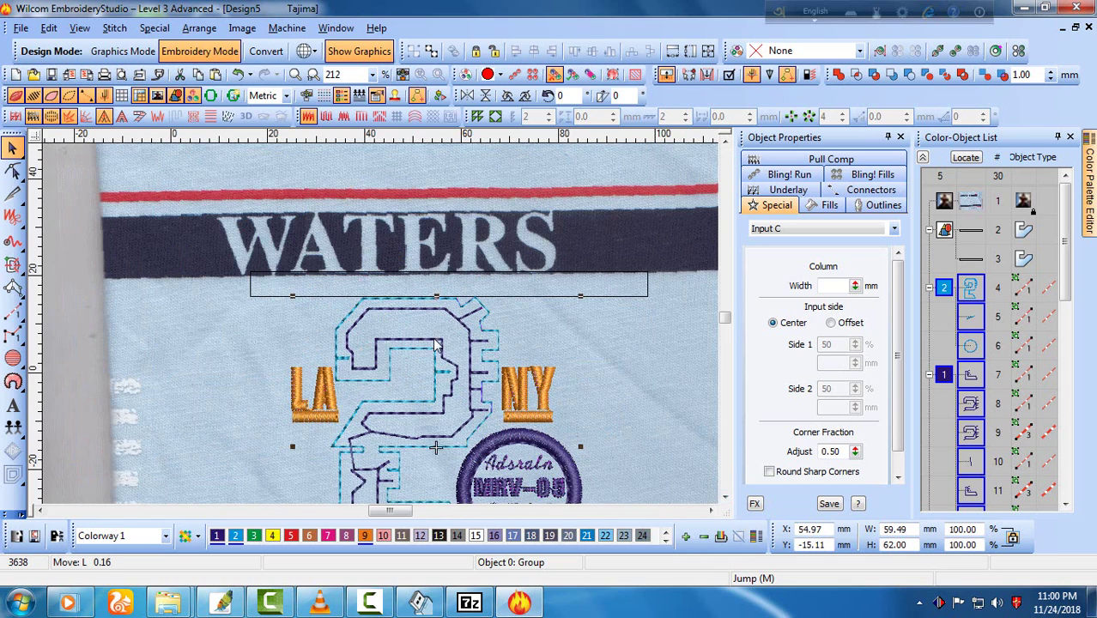
scroll(412, 339, down, 2)
scroll(383, 328, up, 2)
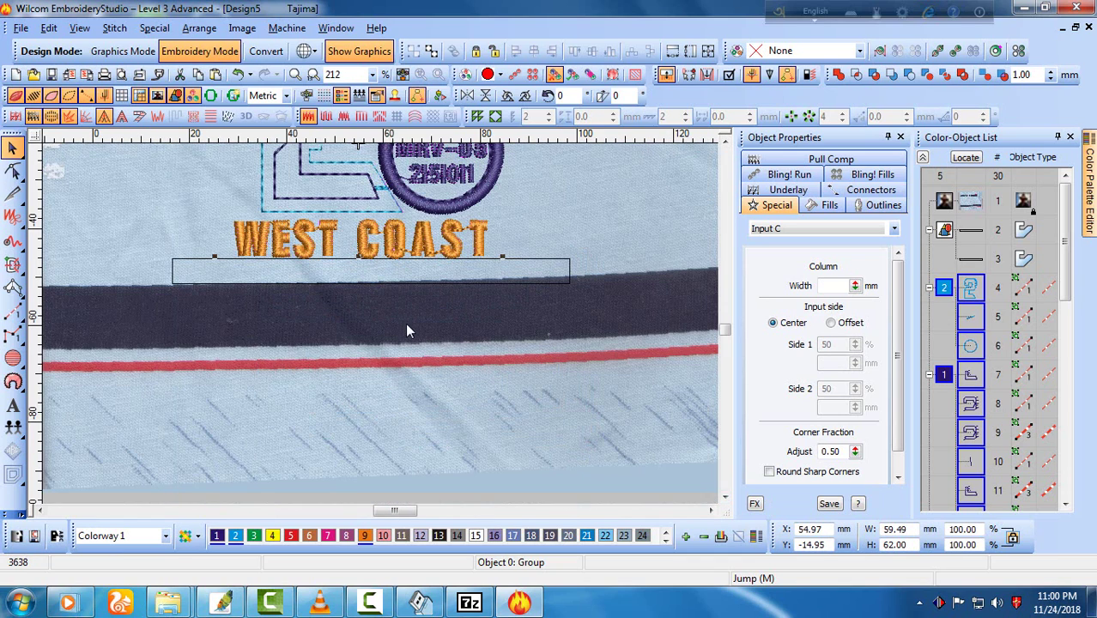
scroll(399, 296, down, 2)
scroll(381, 321, up, 3)
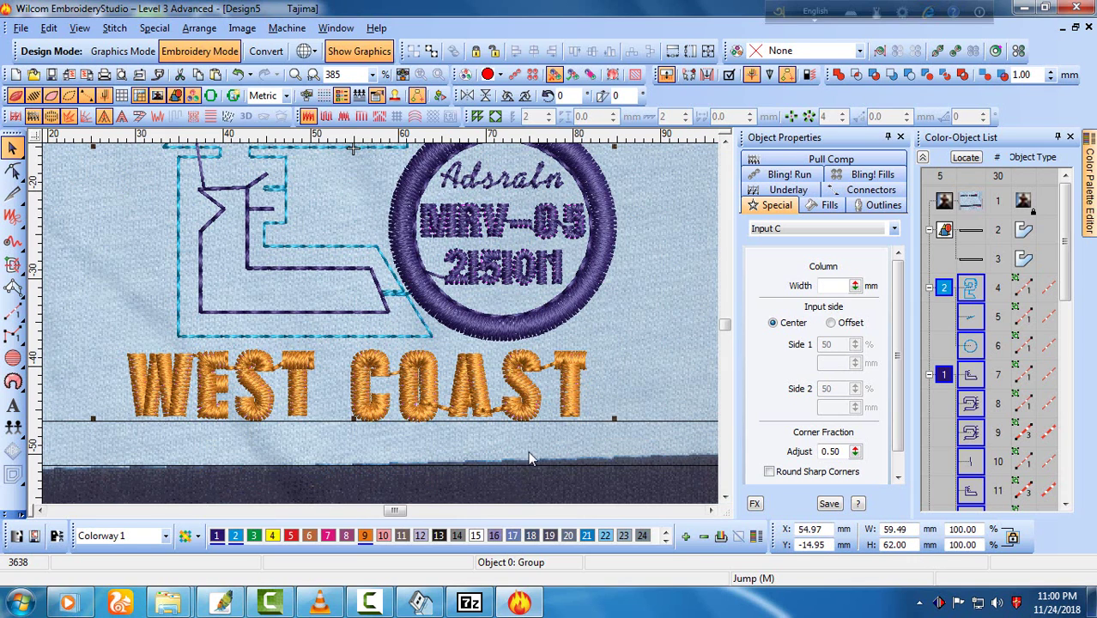
Examine the design's outlines and stitches, checking its fit between the two guide rectangles.
key(s)
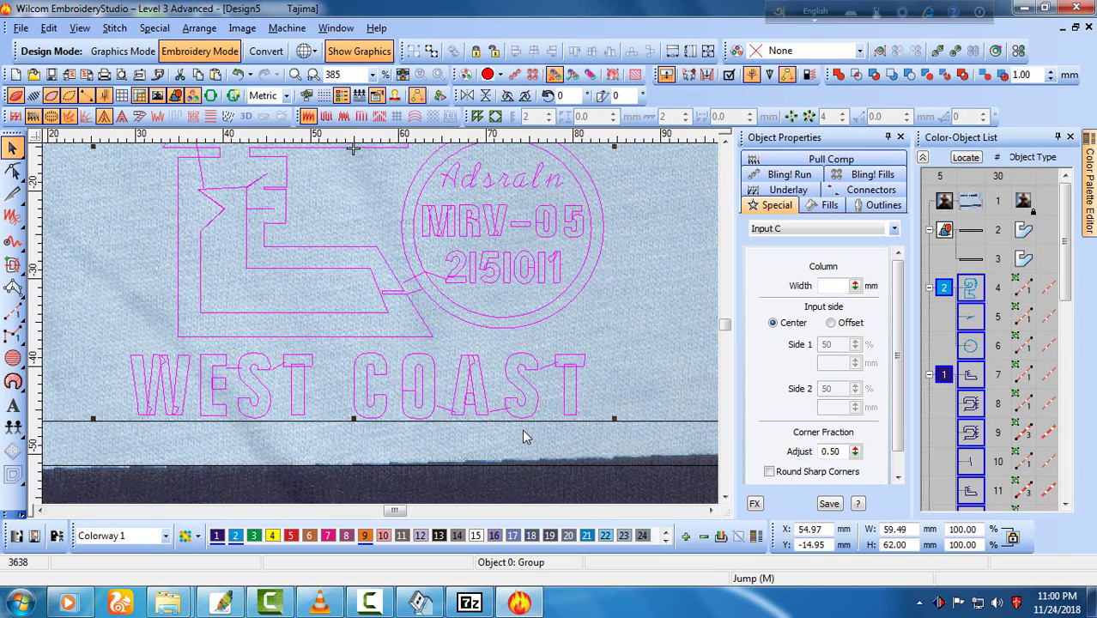
key(s)
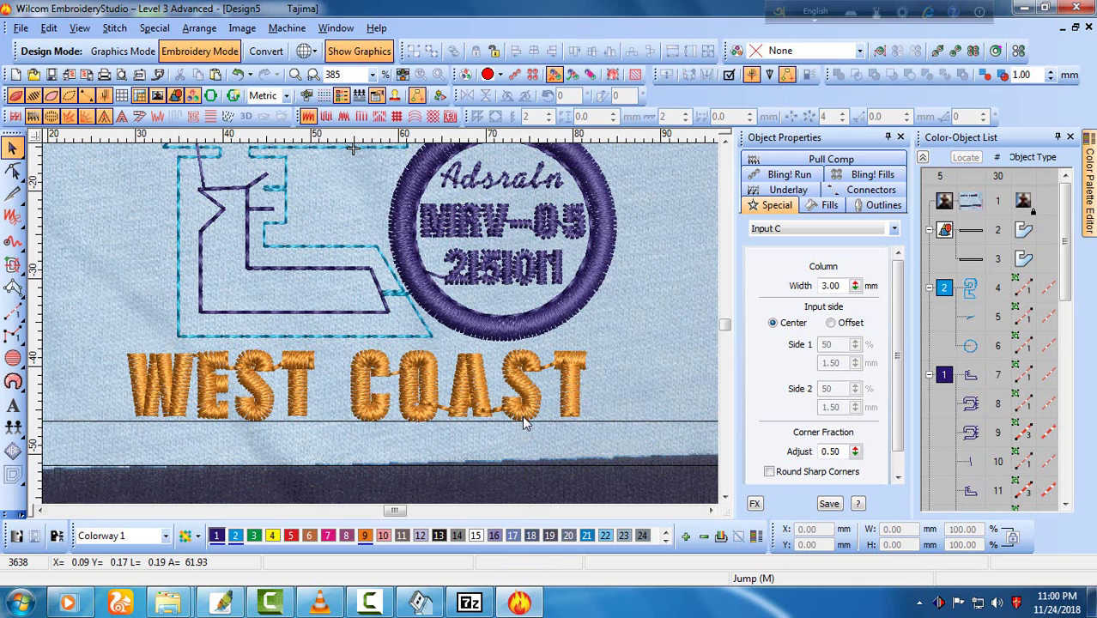
scroll(525, 422, down, 3)
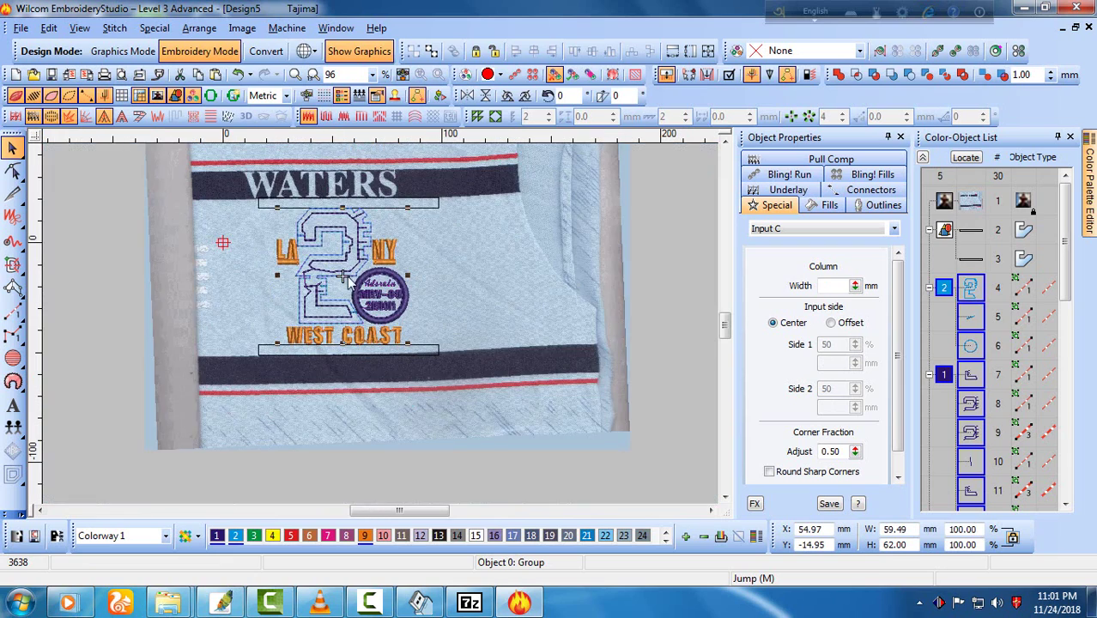
scroll(383, 326, up, 2)
key(c)
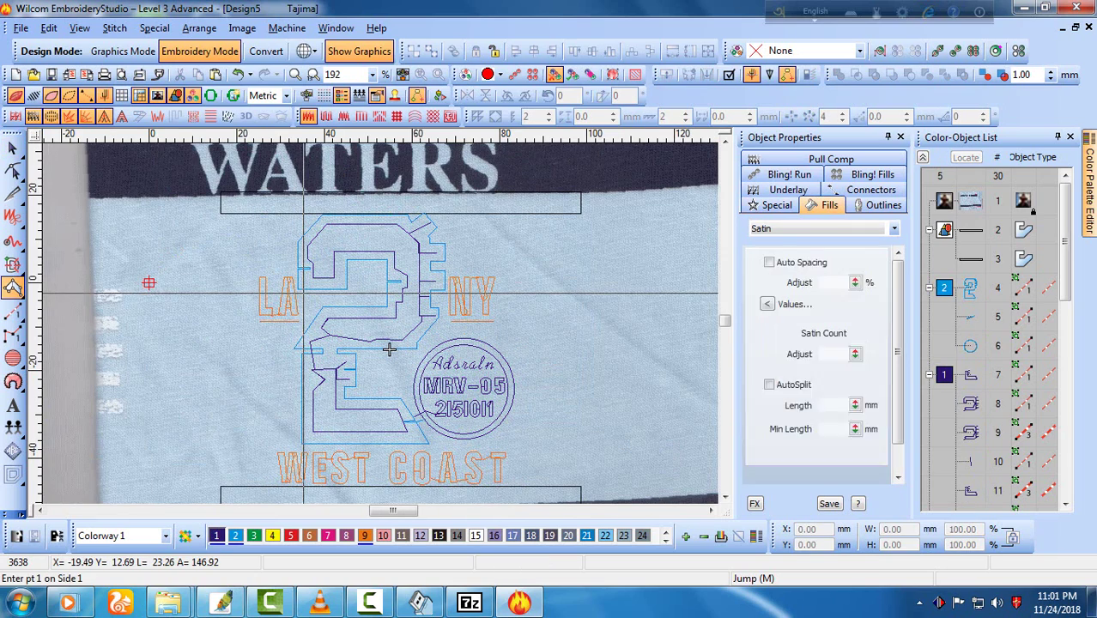
key(Escape)
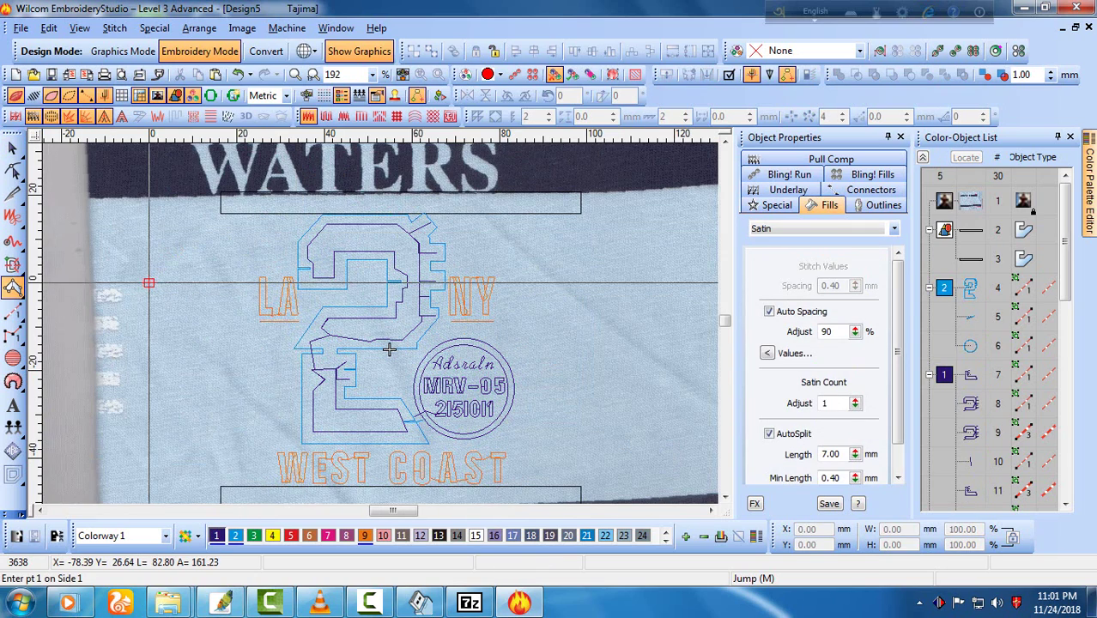
key(ctrl+a)
scroll(386, 416, down, 2)
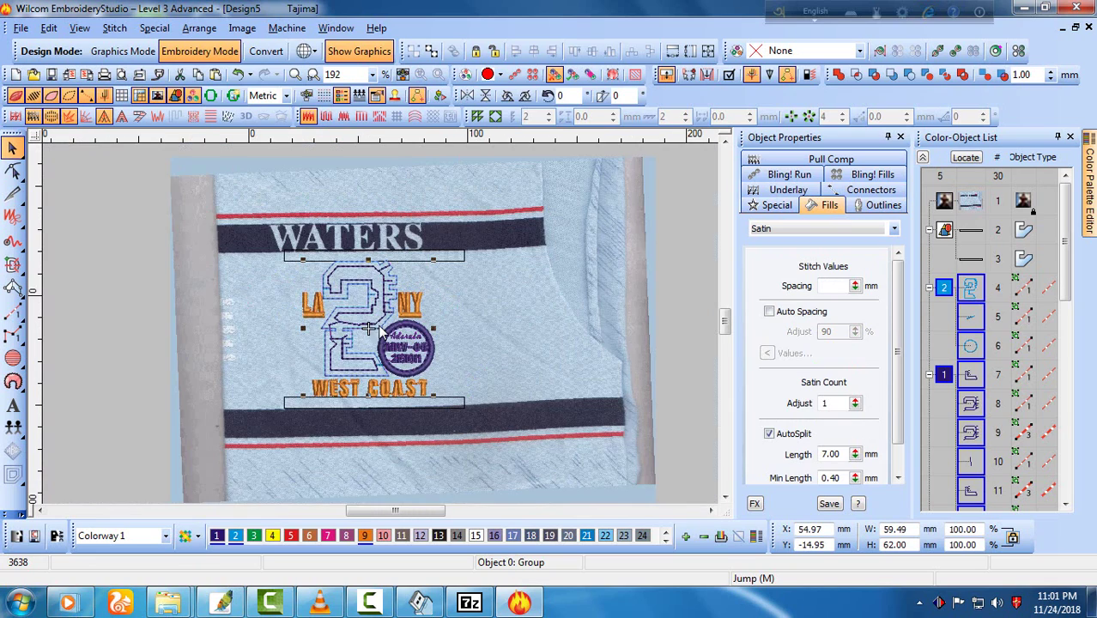
Resize the WEST COAST lettering to about 59 × 8.6 mm and hide the garment photo.
scroll(385, 416, up, 2)
click(385, 416)
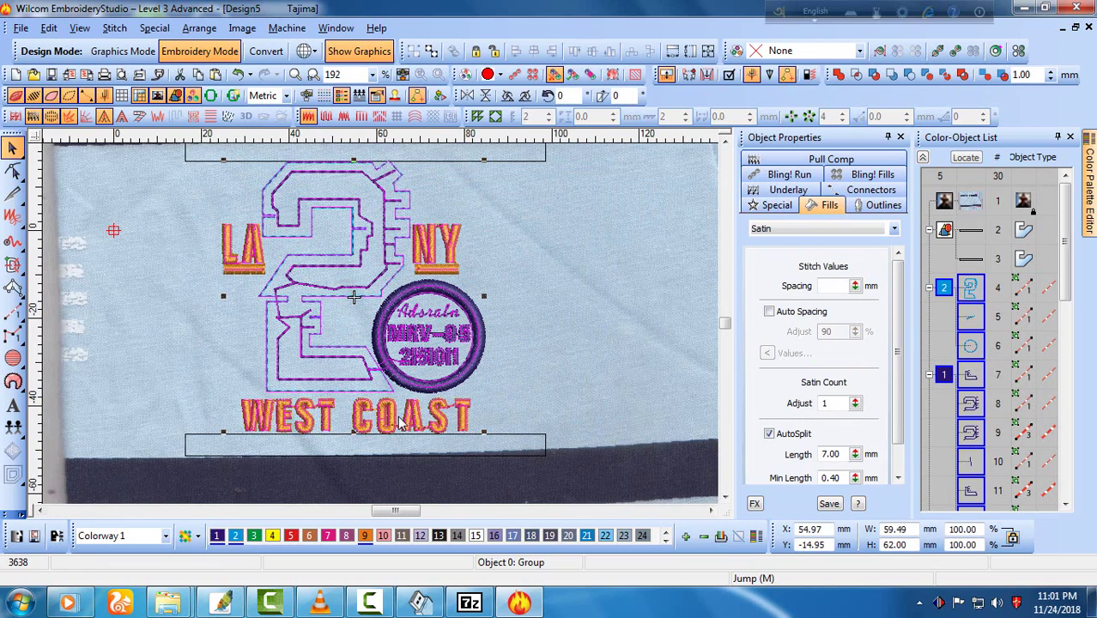
click(401, 420)
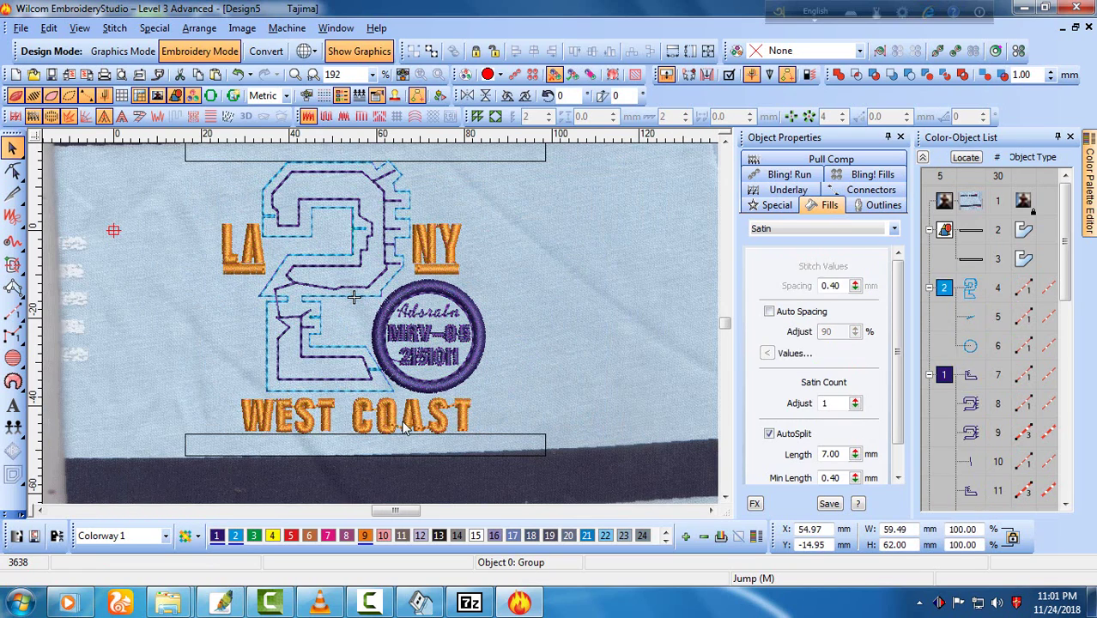
mouse_move(469, 431)
mouse_down()
mouse_move(485, 444)
mouse_move(462, 442)
mouse_up()
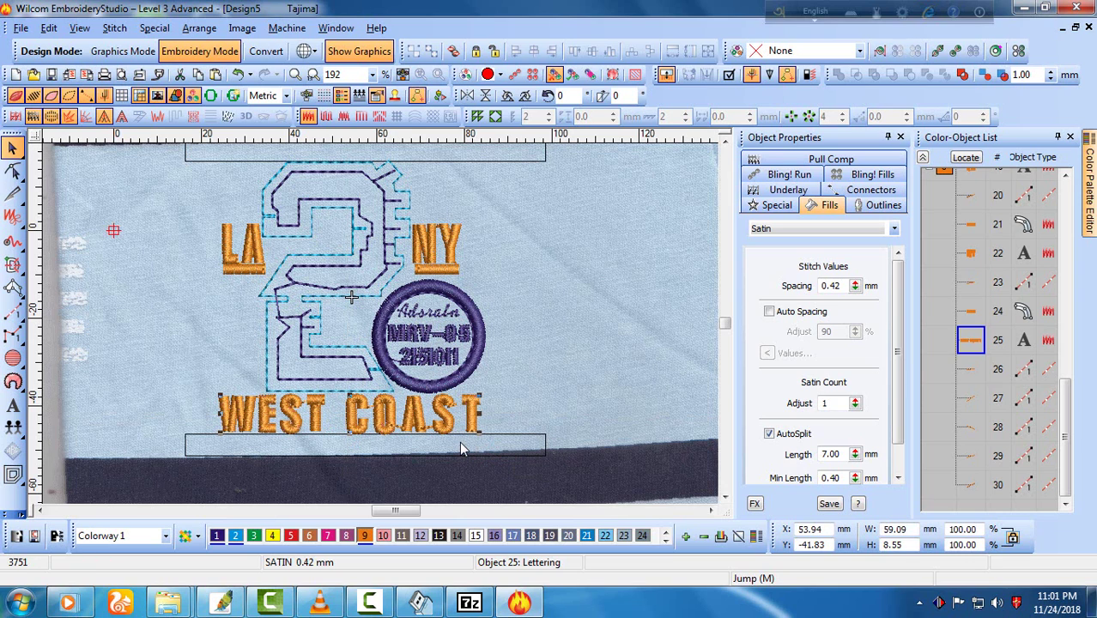
click(507, 405)
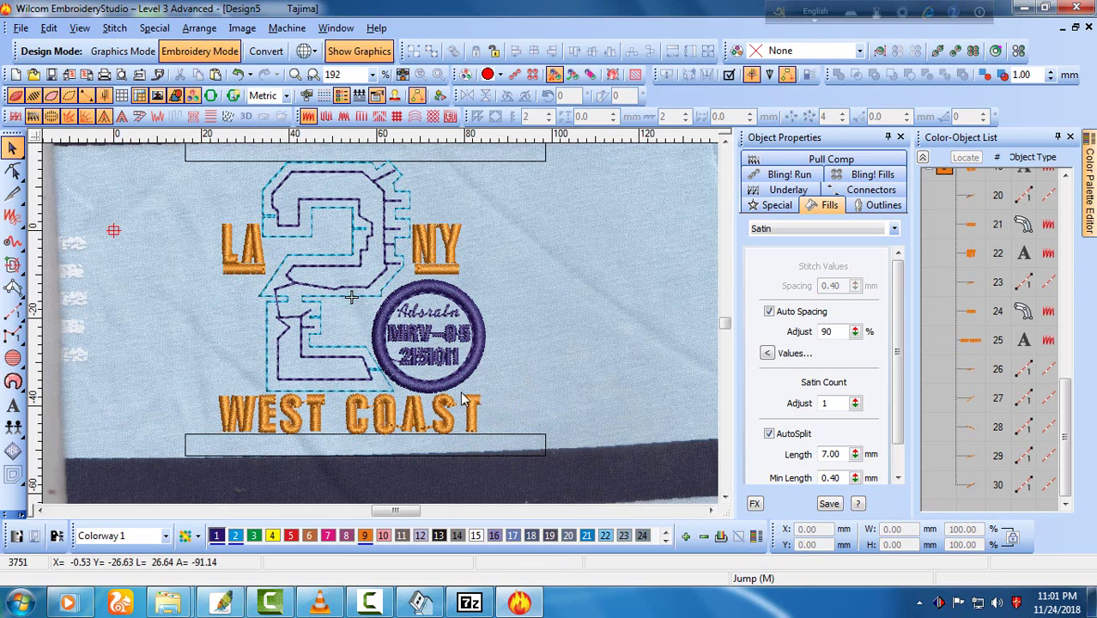
key(shift+z)
key(0)
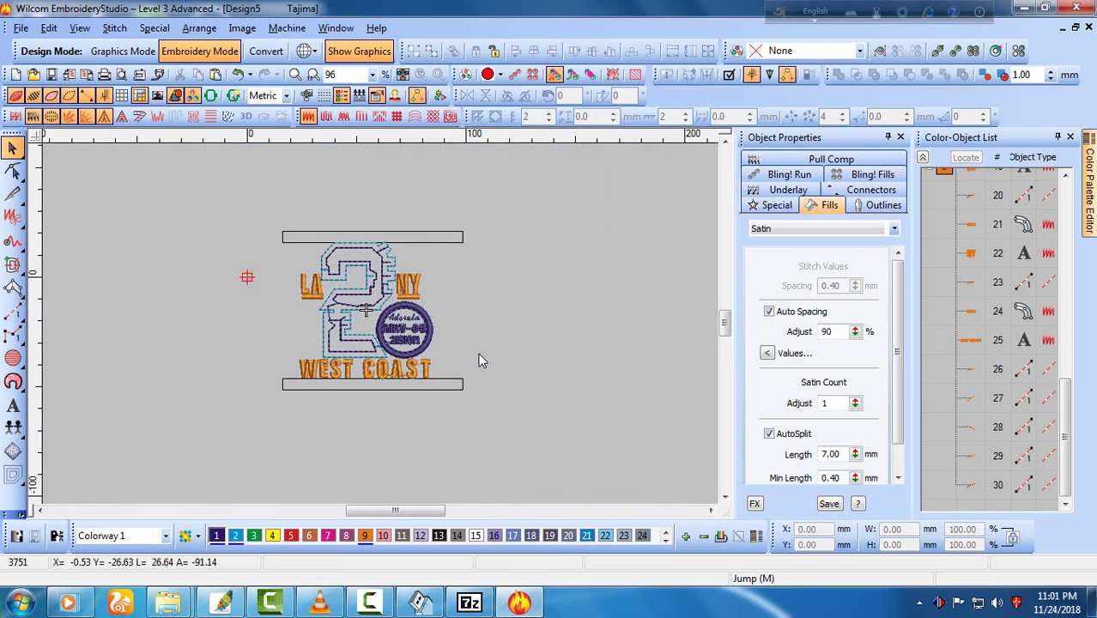
Start saving the design under a new name and browse to the BONNA folder inside New 25-06-2018 on Local Disk (E:).
key(ctrl+shift+s)
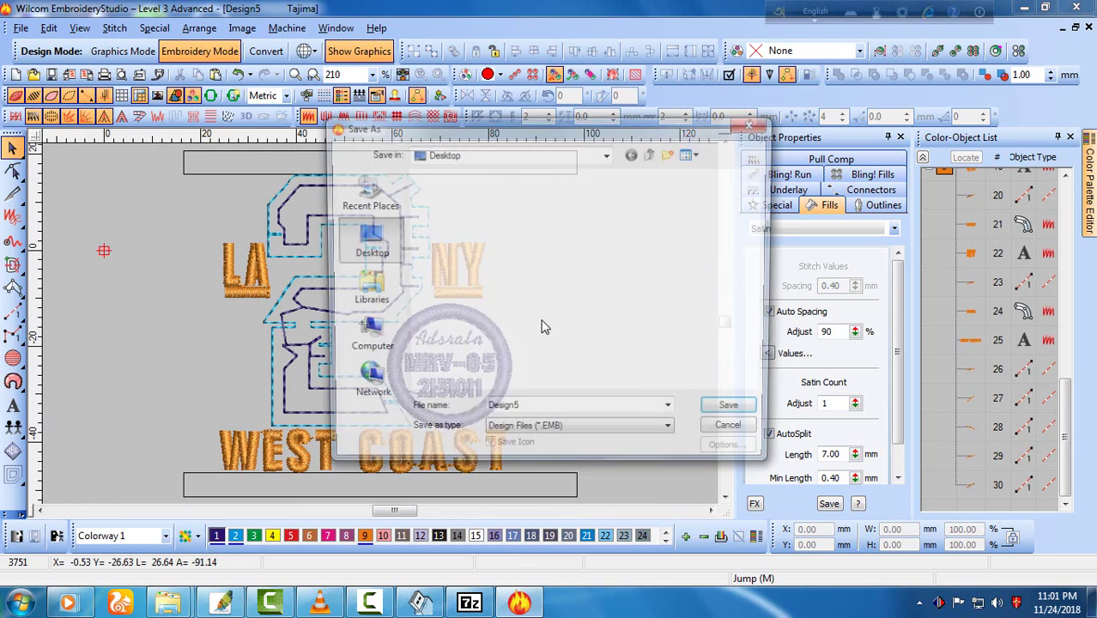
double_click(470, 283)
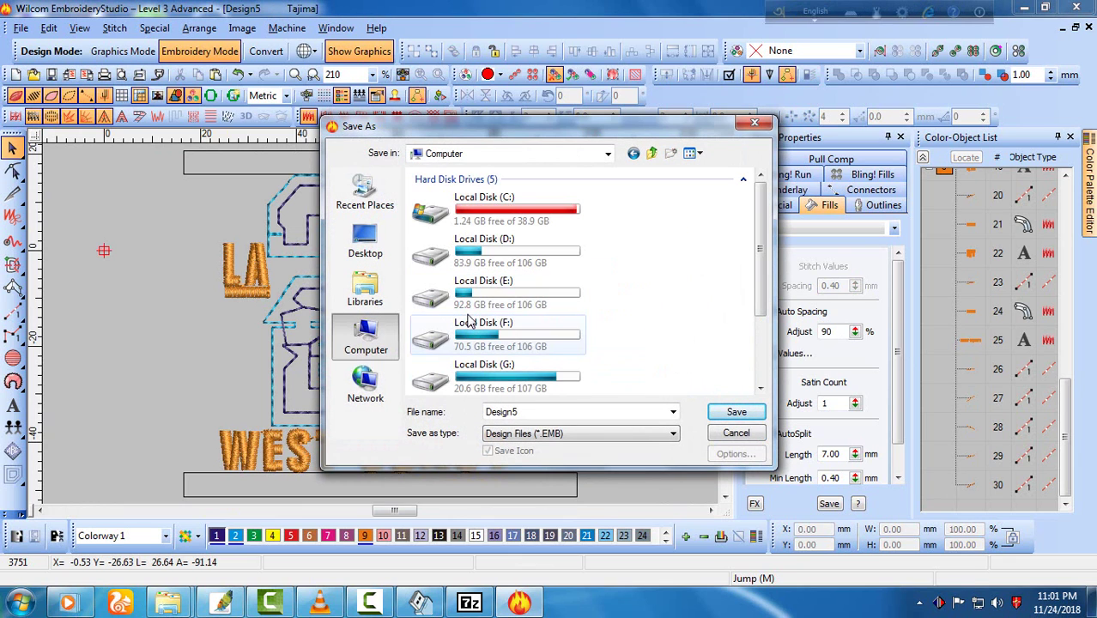
double_click(485, 291)
double_click(506, 242)
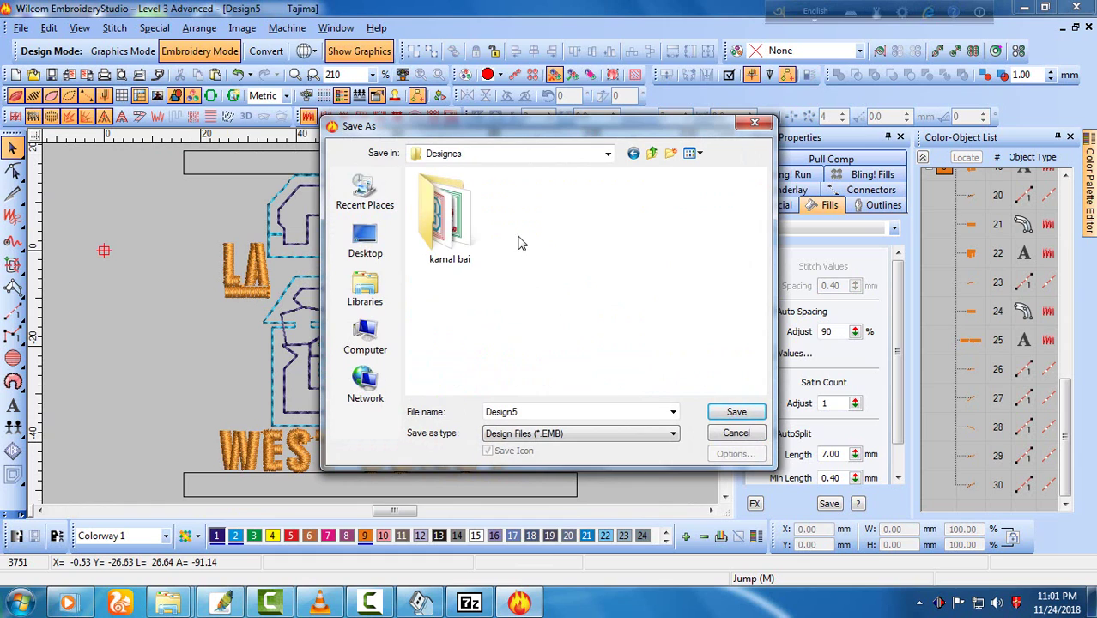
double_click(452, 242)
click(537, 257)
double_click(537, 258)
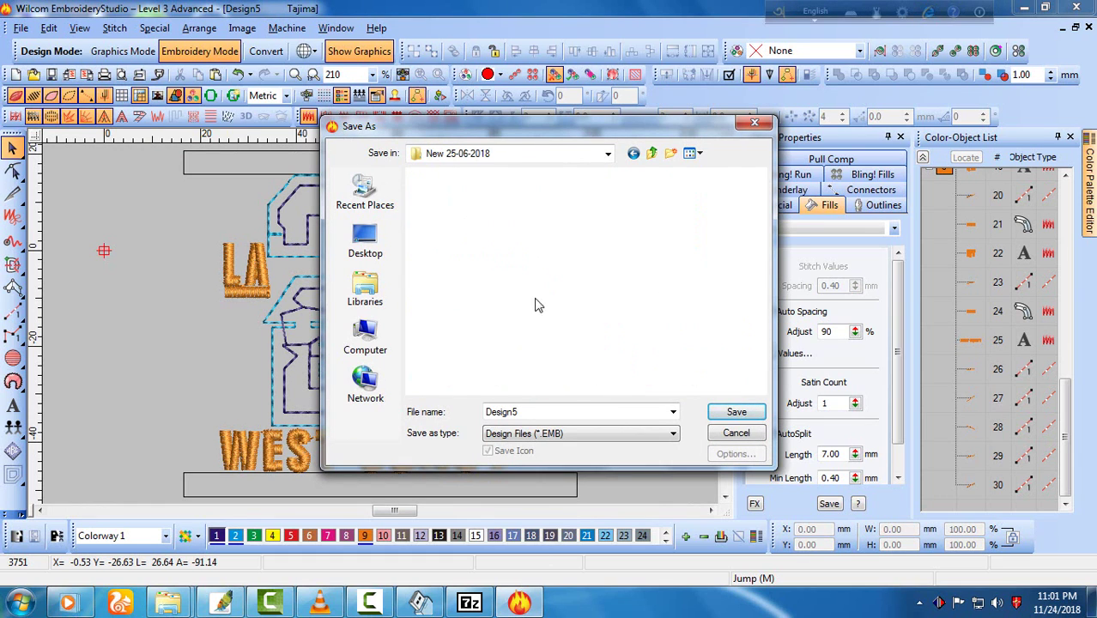
click(473, 354)
double_click(474, 353)
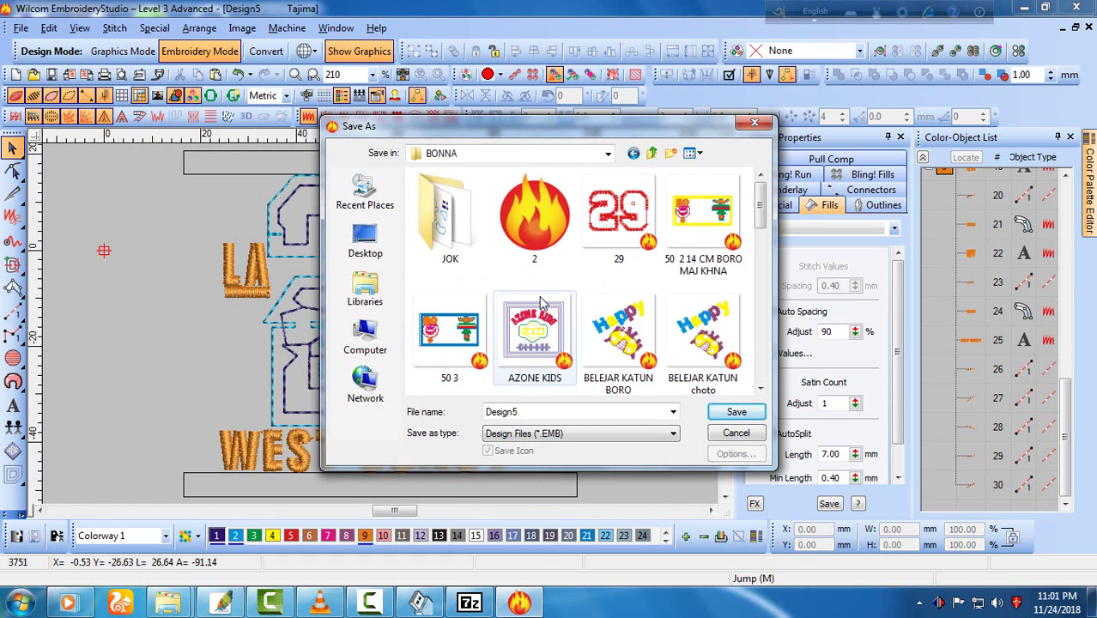
Save the design in the BONNA folder as an EMB file named "2 CHOTO".
click(543, 247)
click(510, 414)
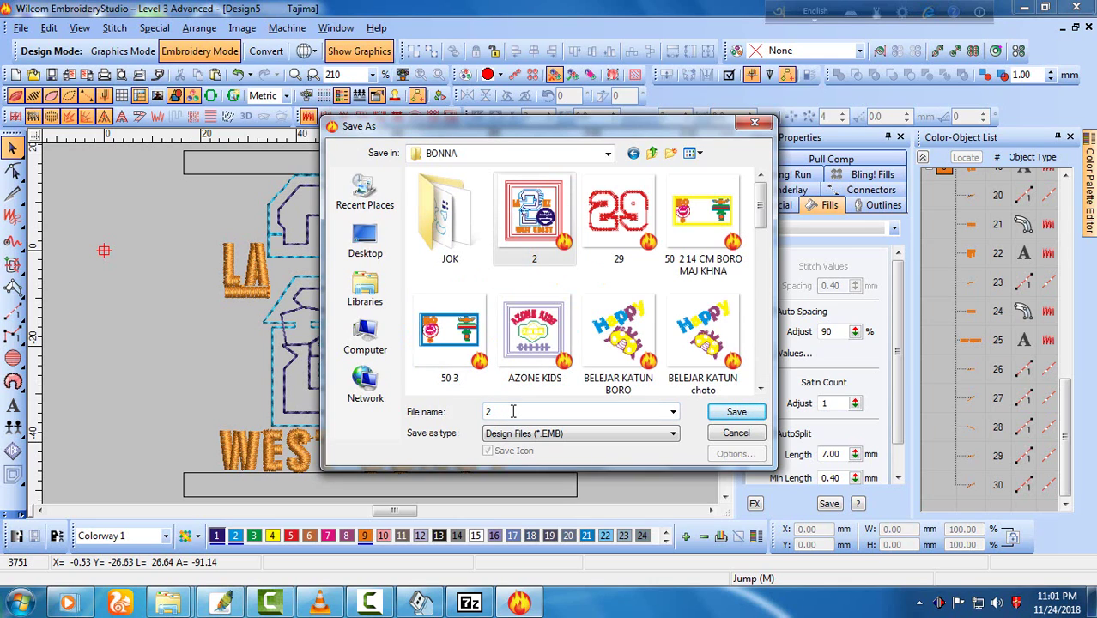
text(CHOTO)
click(736, 413)
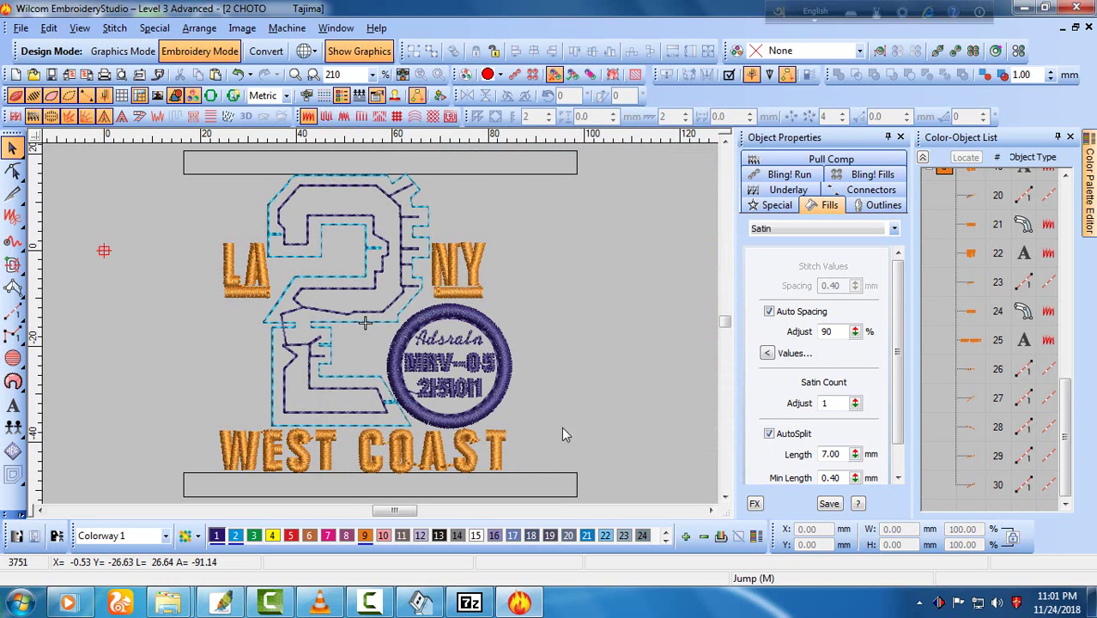
Delete the lower and upper guide rectangles around the design.
click(577, 483)
key(Delete)
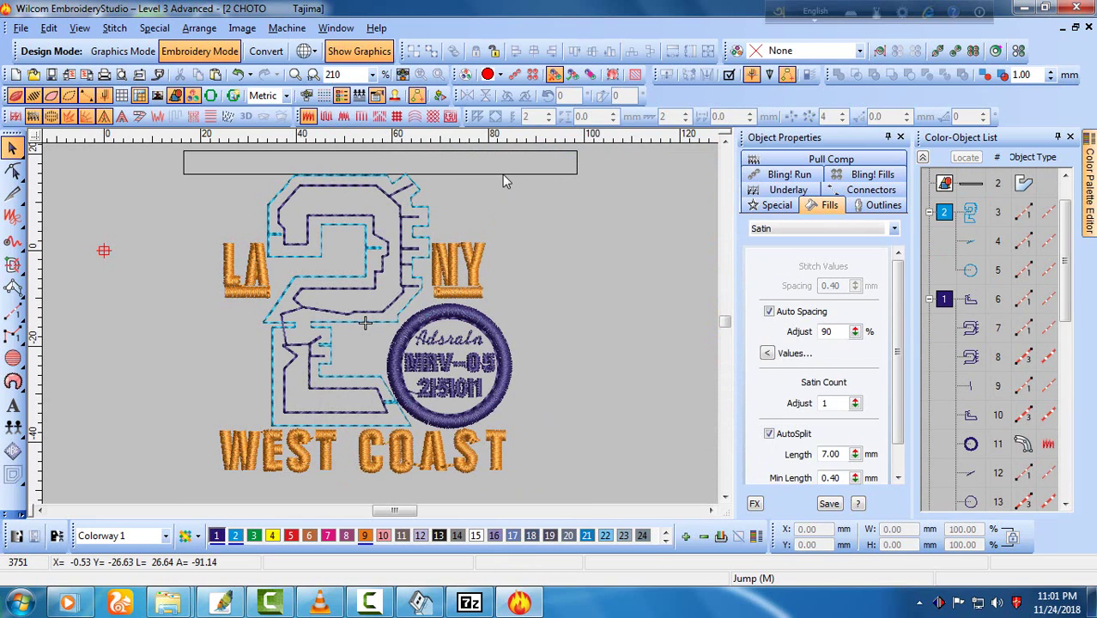
click(504, 174)
key(Delete)
key(0)
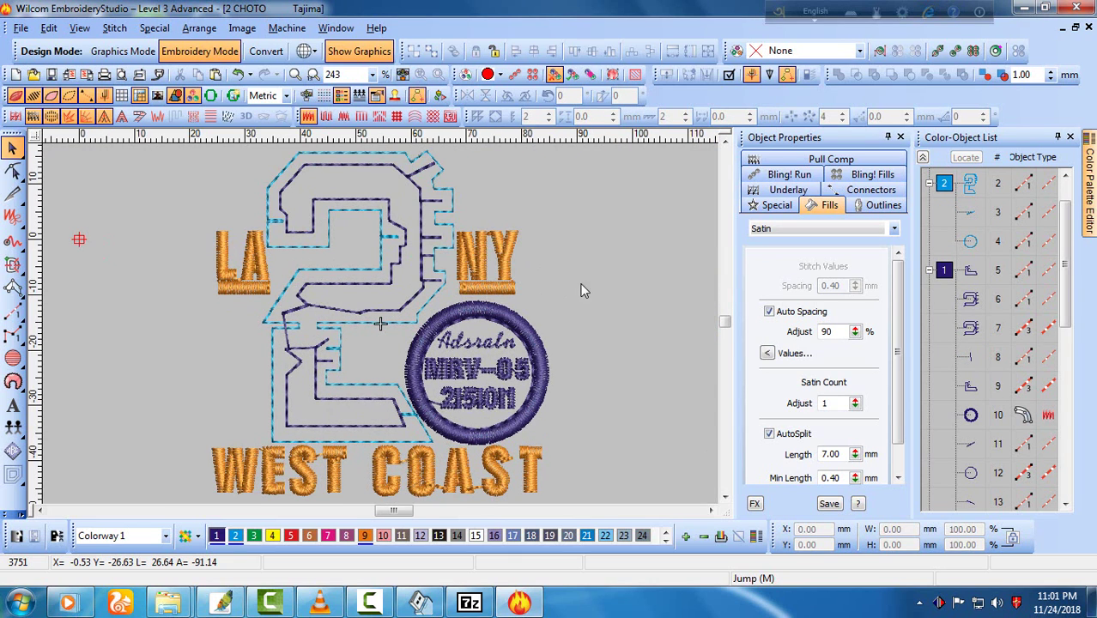
Switch to the YUMI setup window, check its extraction progress, and return to the embroidery design.
click(421, 604)
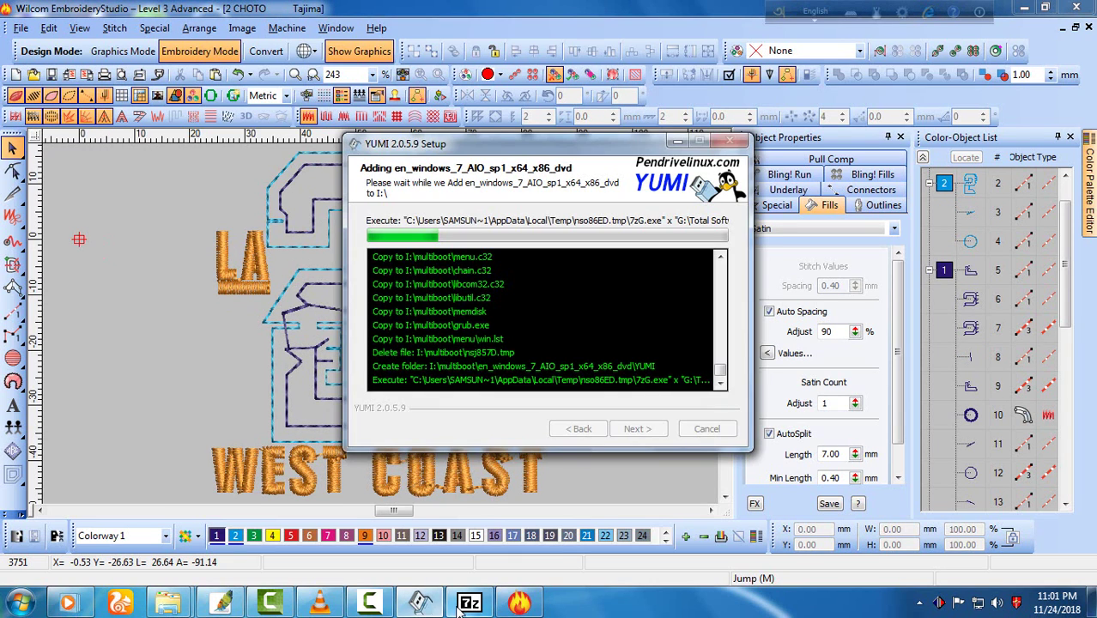
click(468, 604)
click(422, 604)
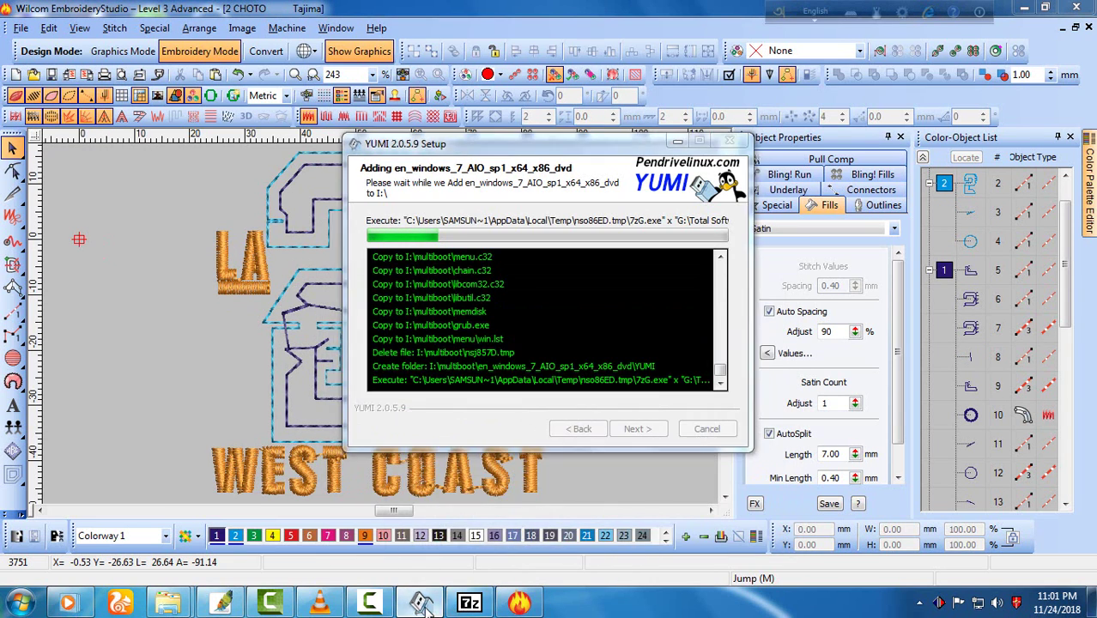
click(422, 605)
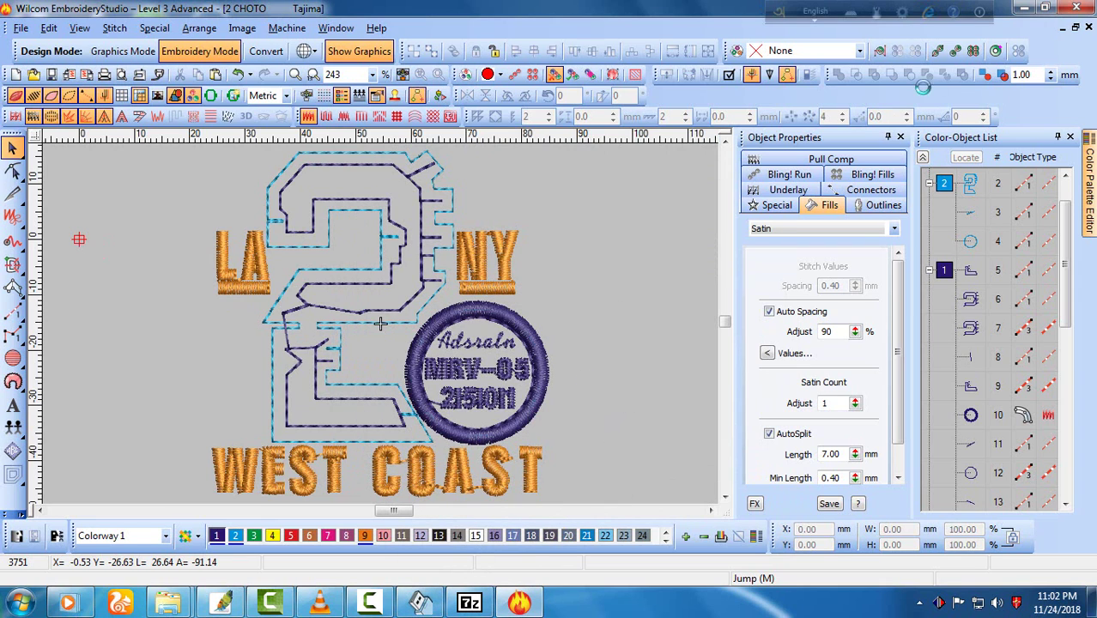
Go to the desktop and copy the name text of the Wilcom EmbroideryStudio e2.0 shortcut.
click(1024, 9)
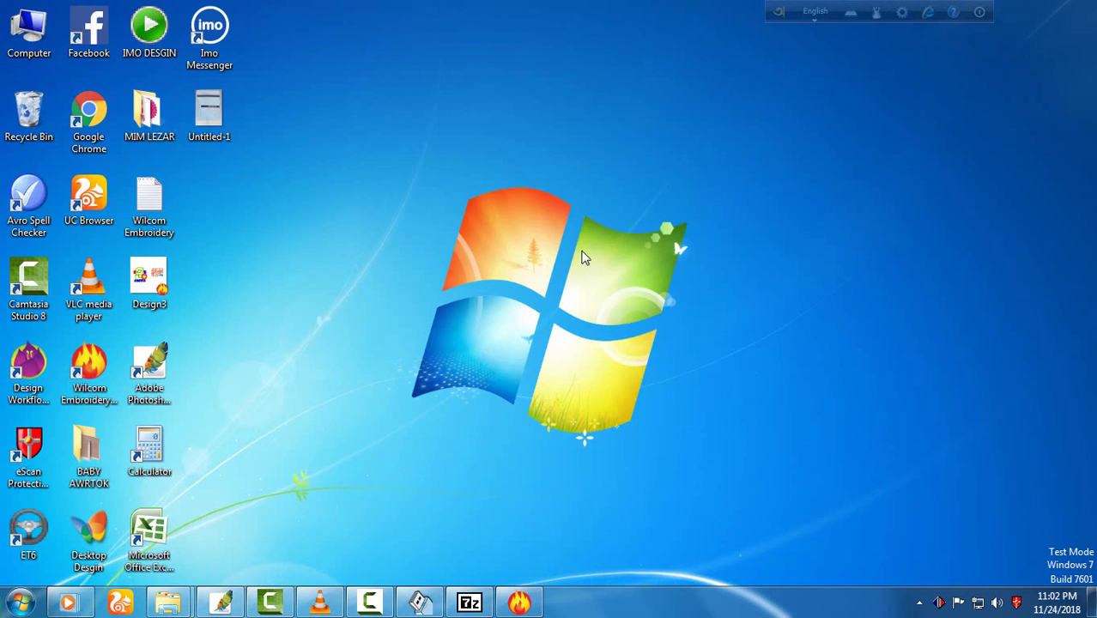
double_click(78, 395)
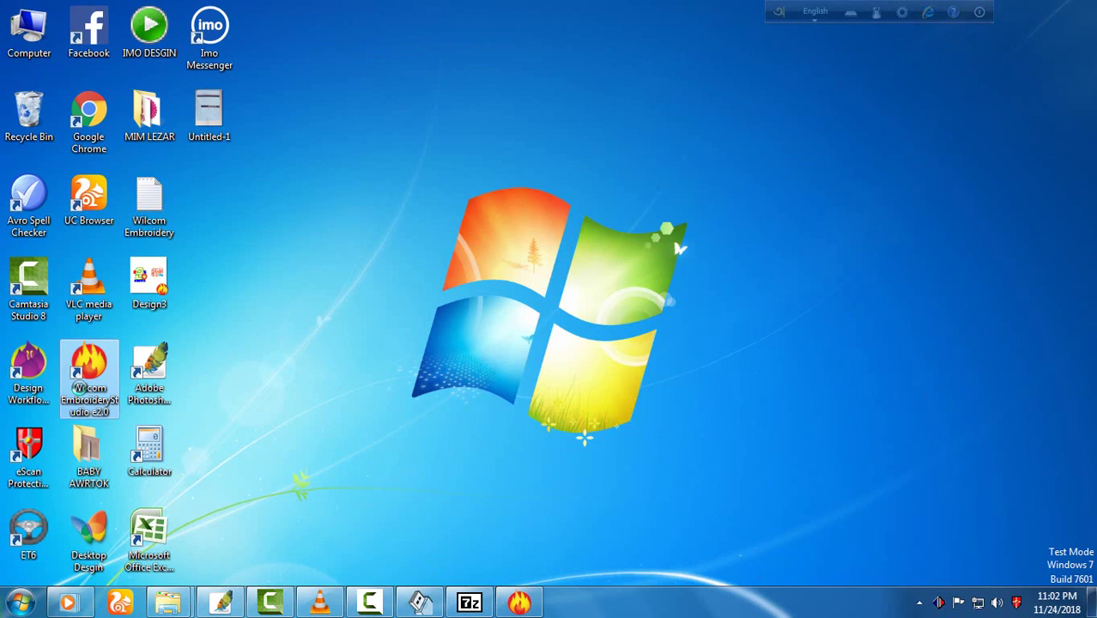
right_click(78, 388)
click(139, 356)
key(ctrl+c)
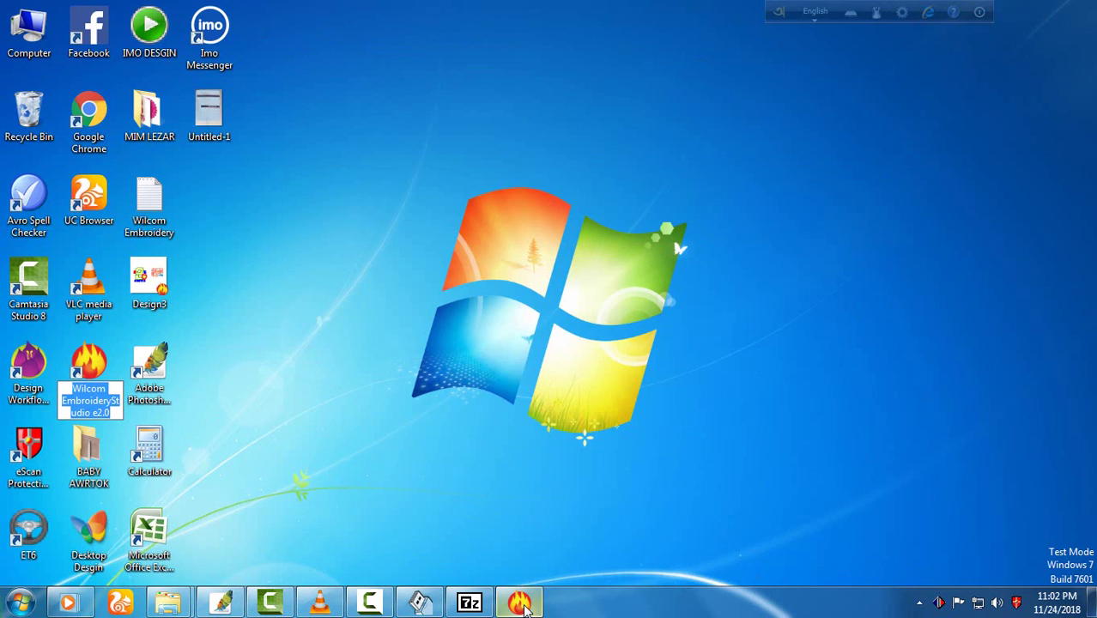
Switch back to Wilcom EmbroideryStudio and create Block2 lettering "Wilcom EmbroideryStudio e2.0" at 10 mm height in a new design.
click(521, 603)
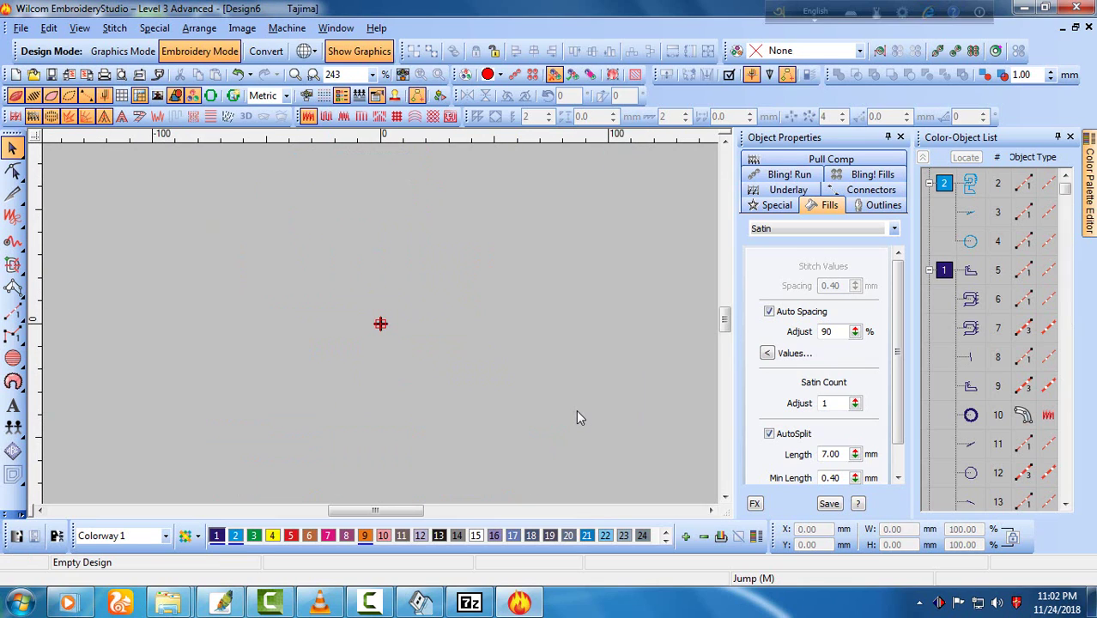
key(ctrl+n)
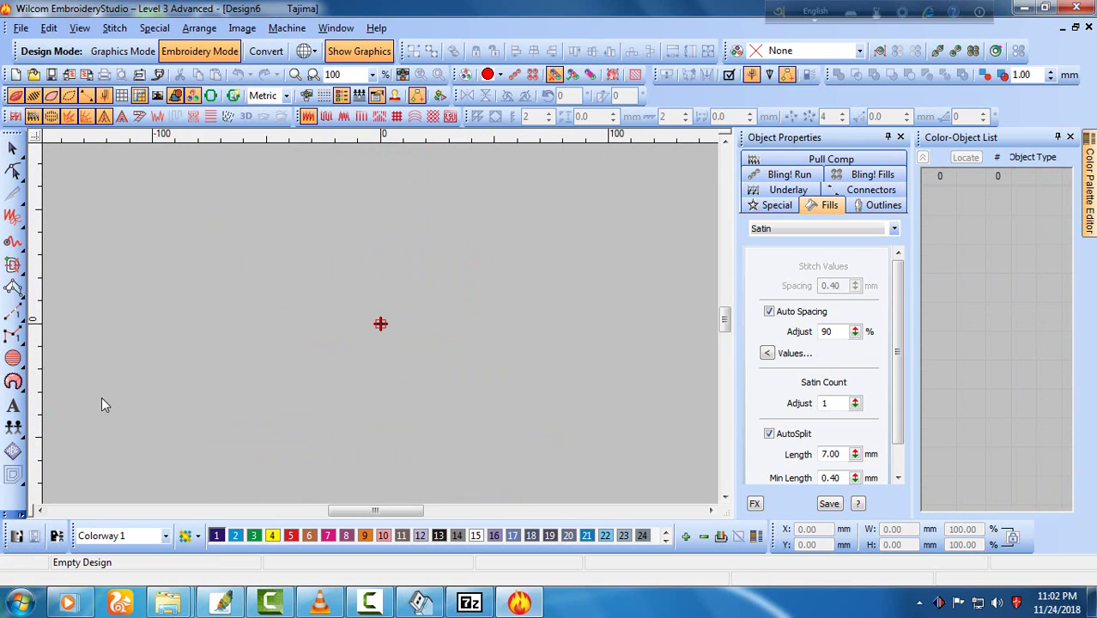
click(13, 405)
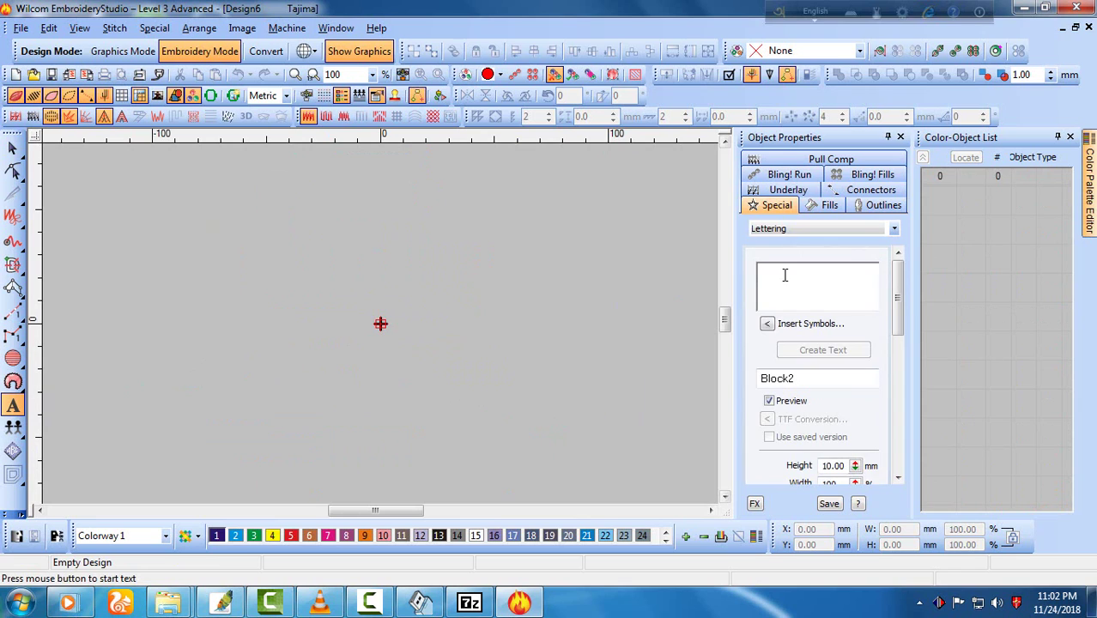
key(ctrl+v)
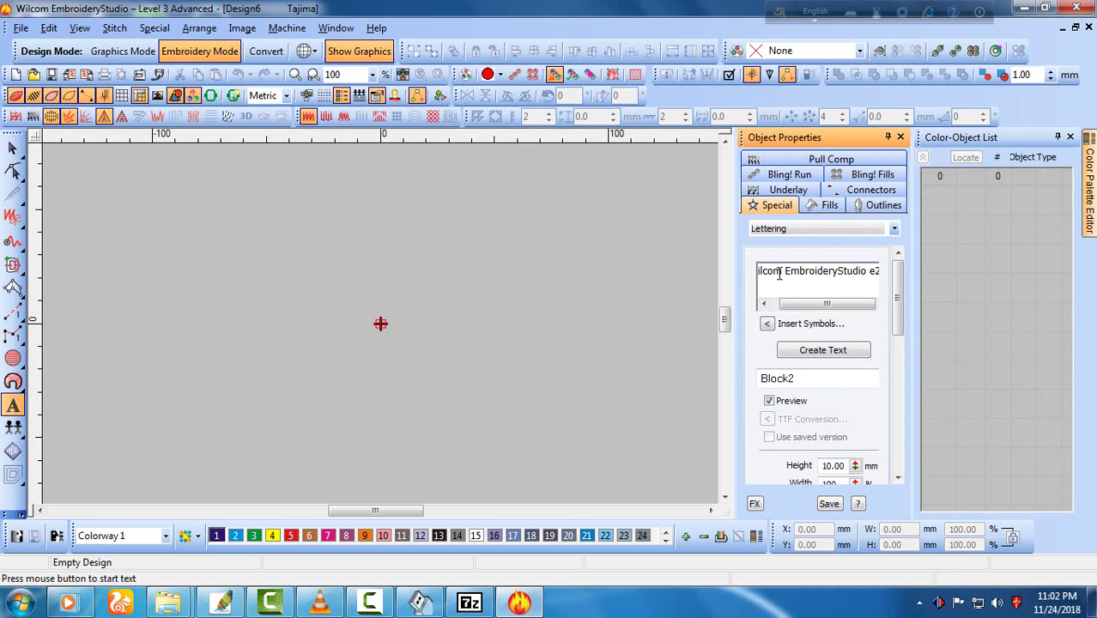
click(831, 349)
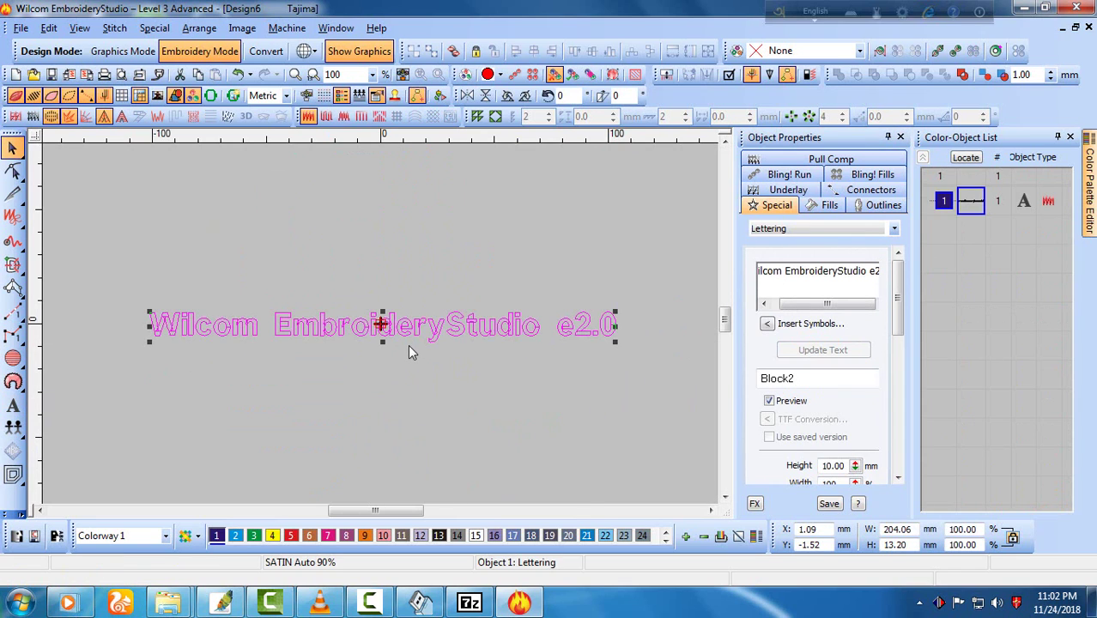
Move the lettering up about 38 mm and recolour it with red, colour 5.
key(z)
key(shift+z)
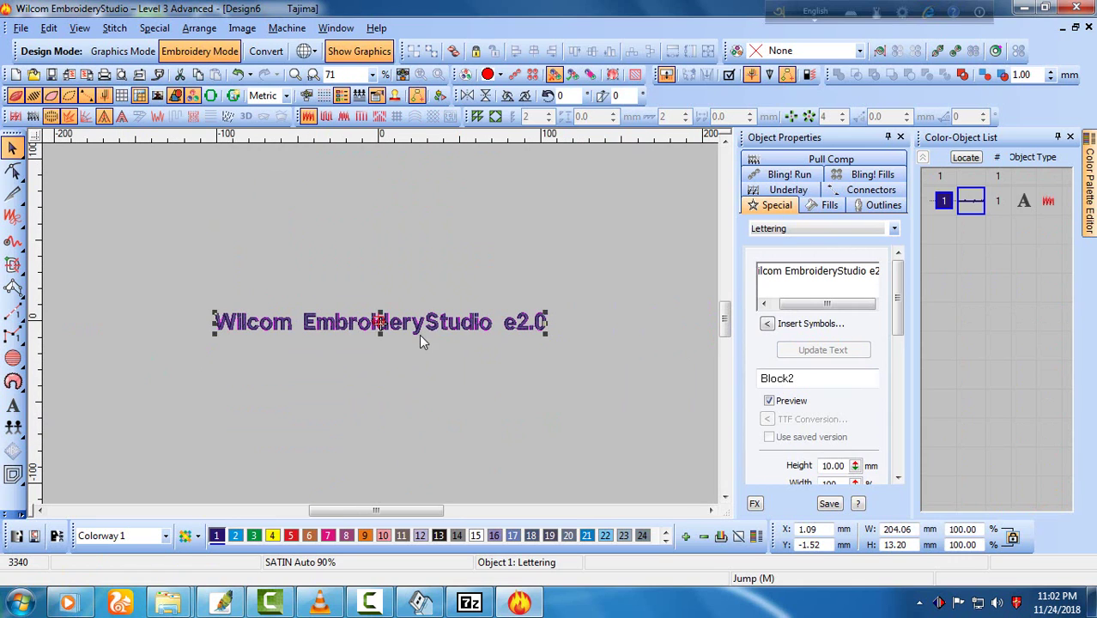
drag(416, 327, 415, 264)
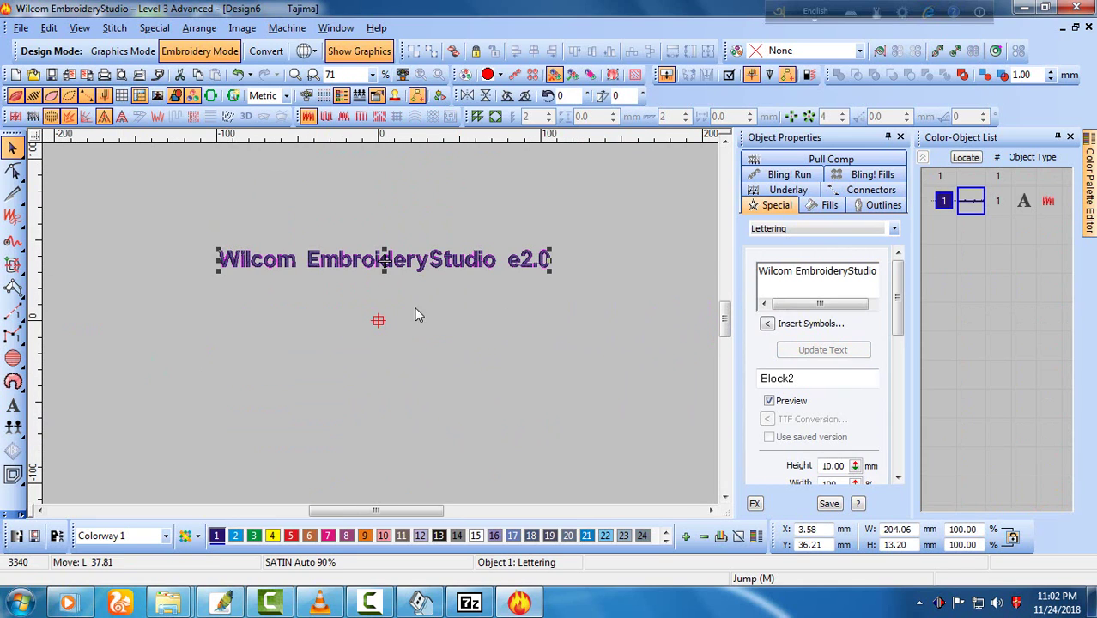
key(Escape)
key(z)
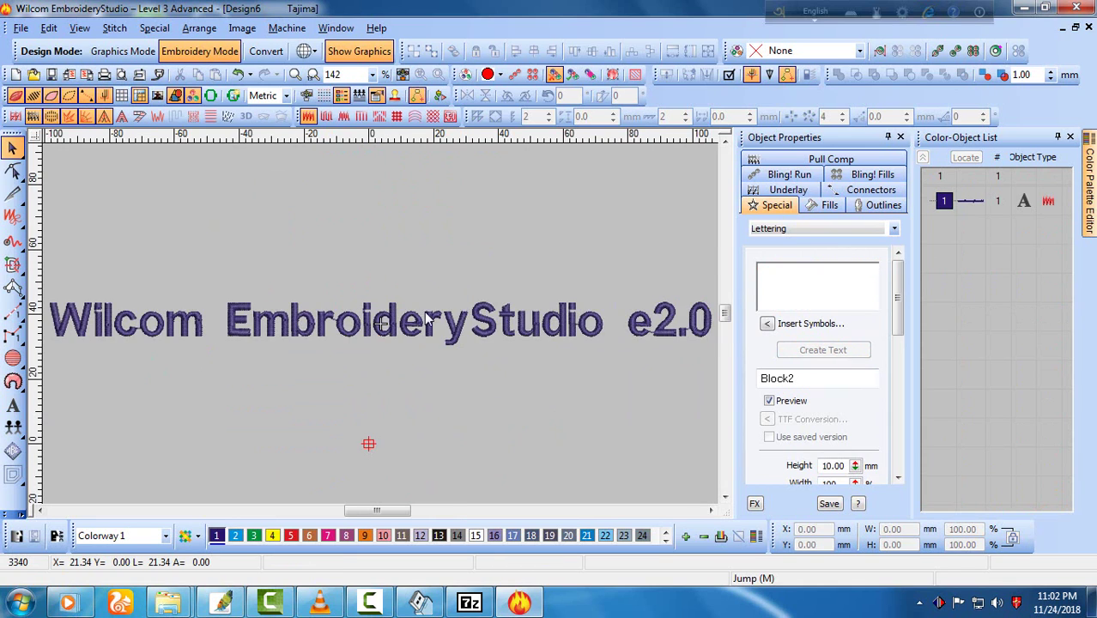
click(426, 319)
click(290, 536)
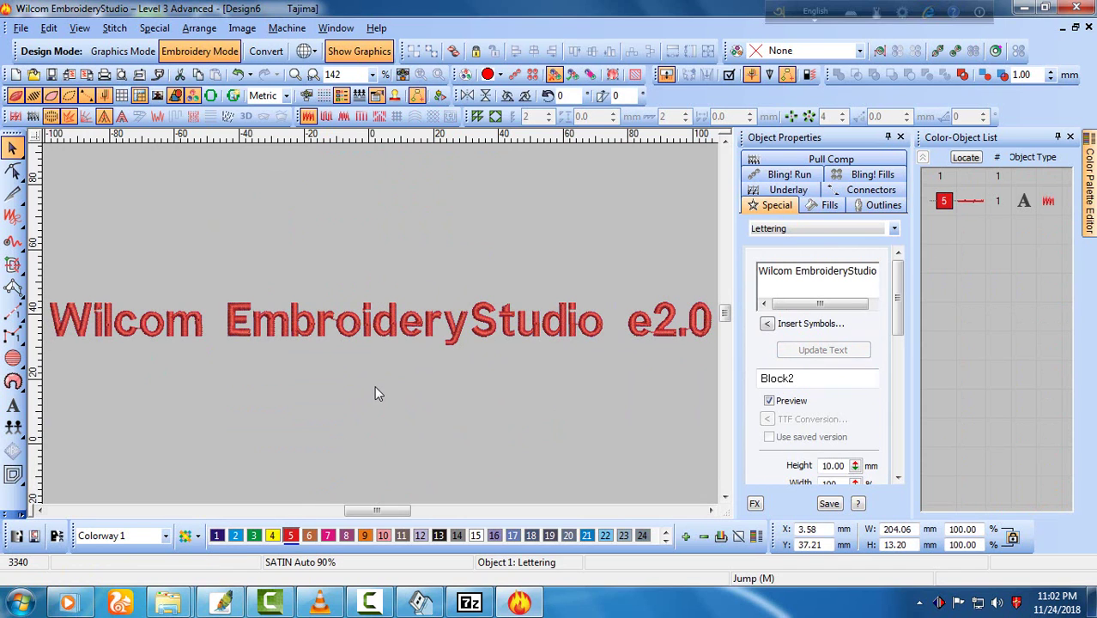
click(374, 394)
Change the lettering's baseline to Arc CW.
click(626, 332)
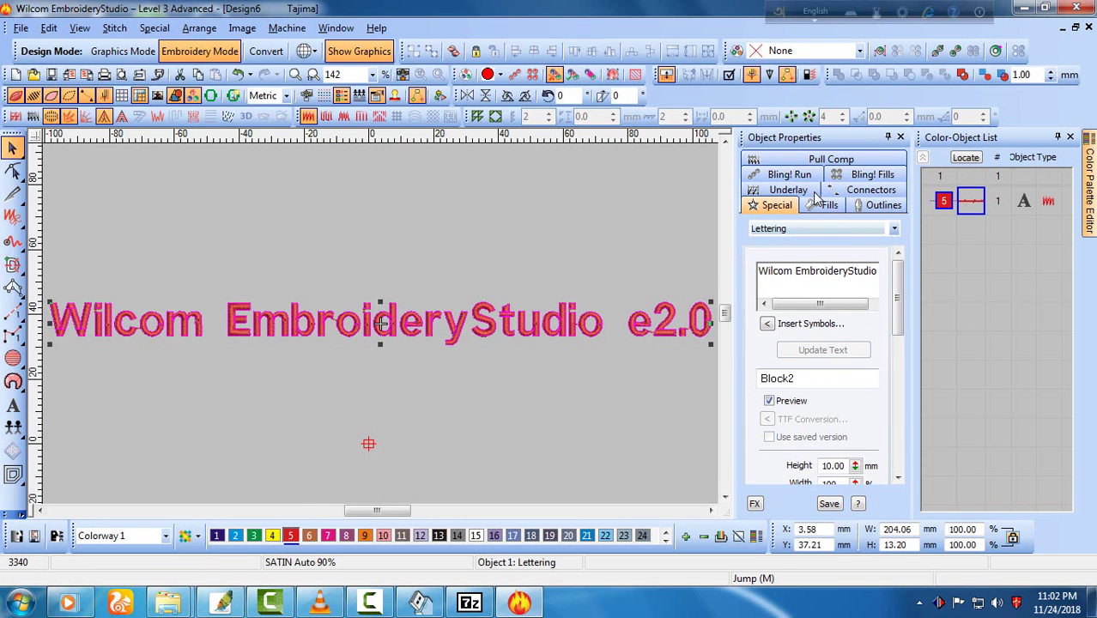
drag(897, 297, 895, 358)
click(837, 361)
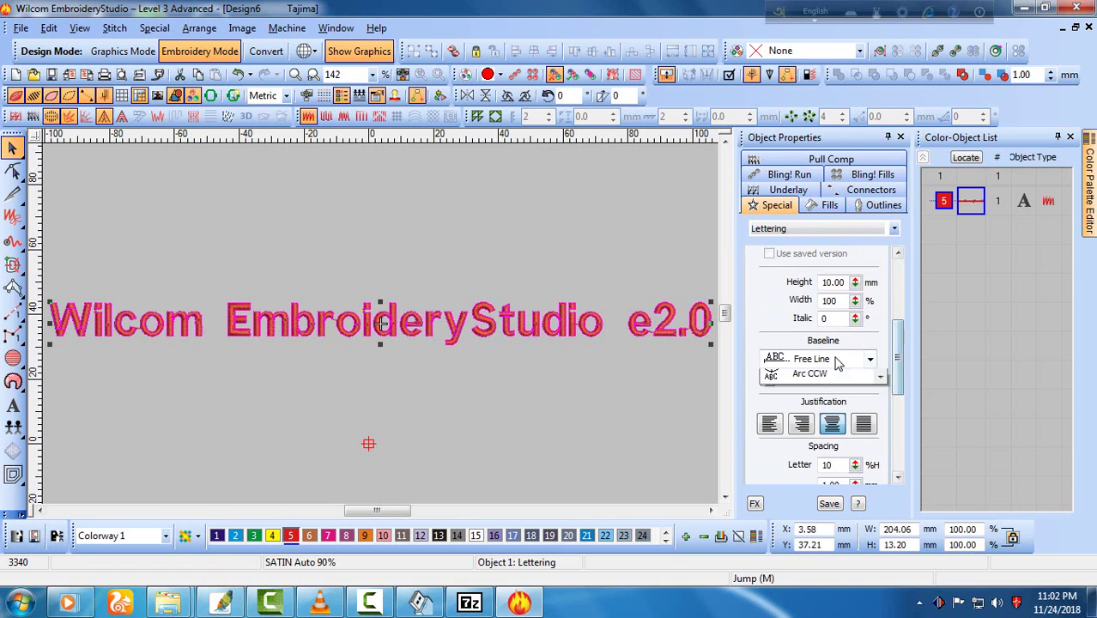
click(811, 436)
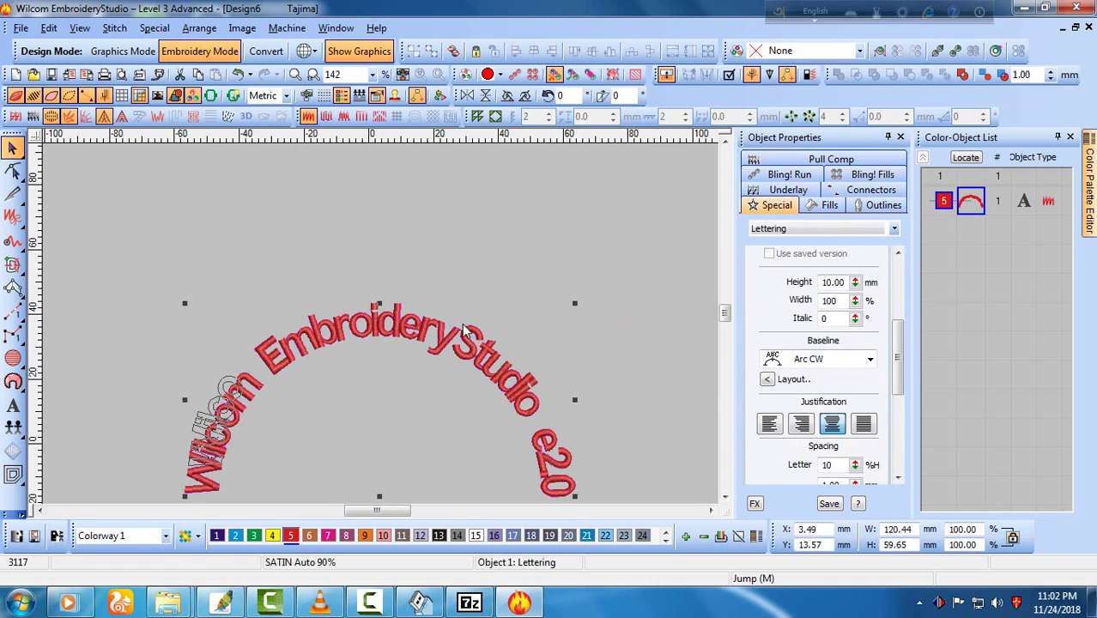
Move the arched lettering up about 21 mm and deselect it.
click(623, 316)
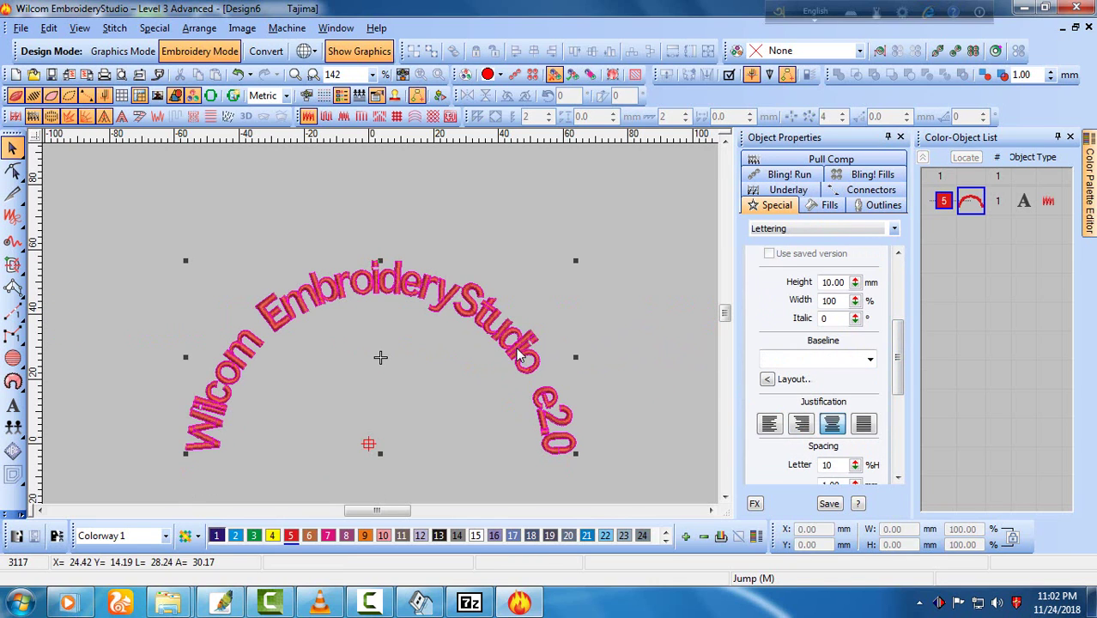
click(460, 355)
click(356, 293)
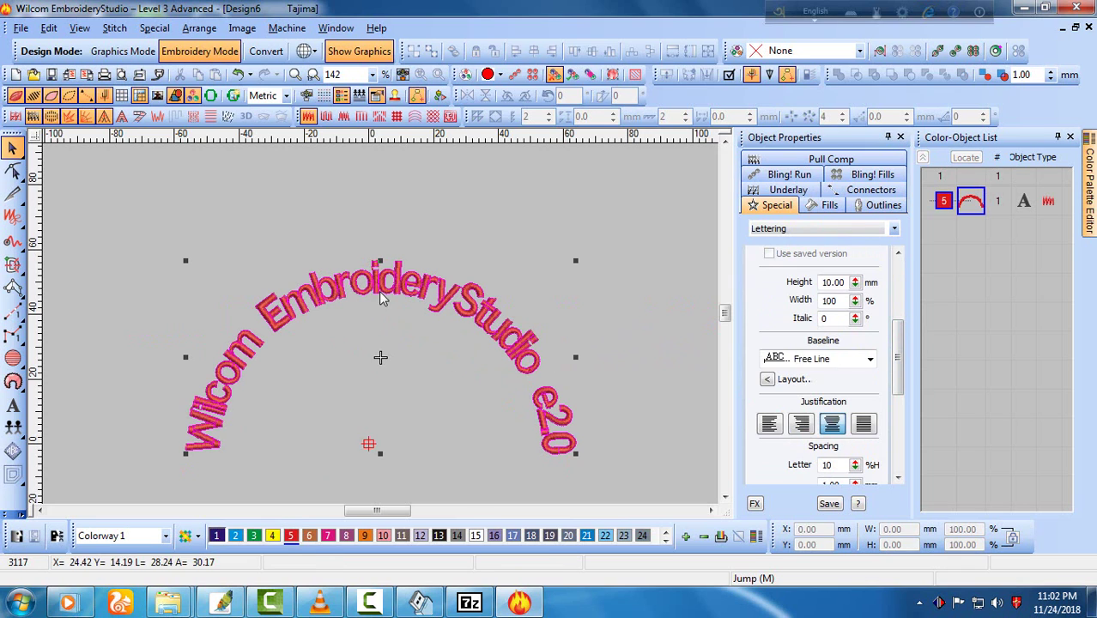
drag(382, 297, 380, 271)
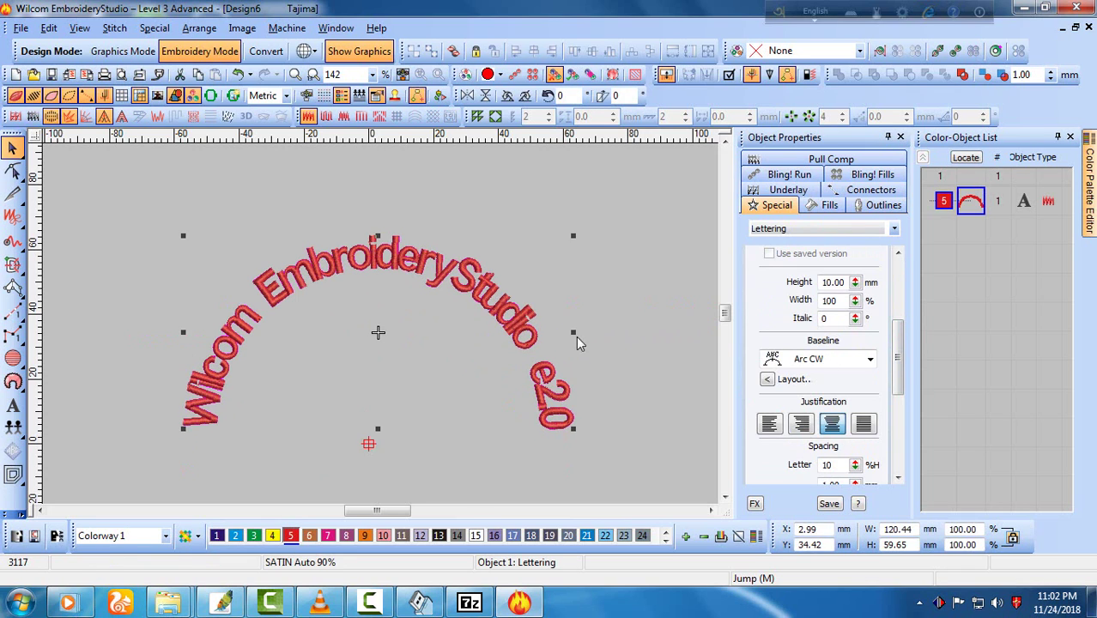
click(486, 344)
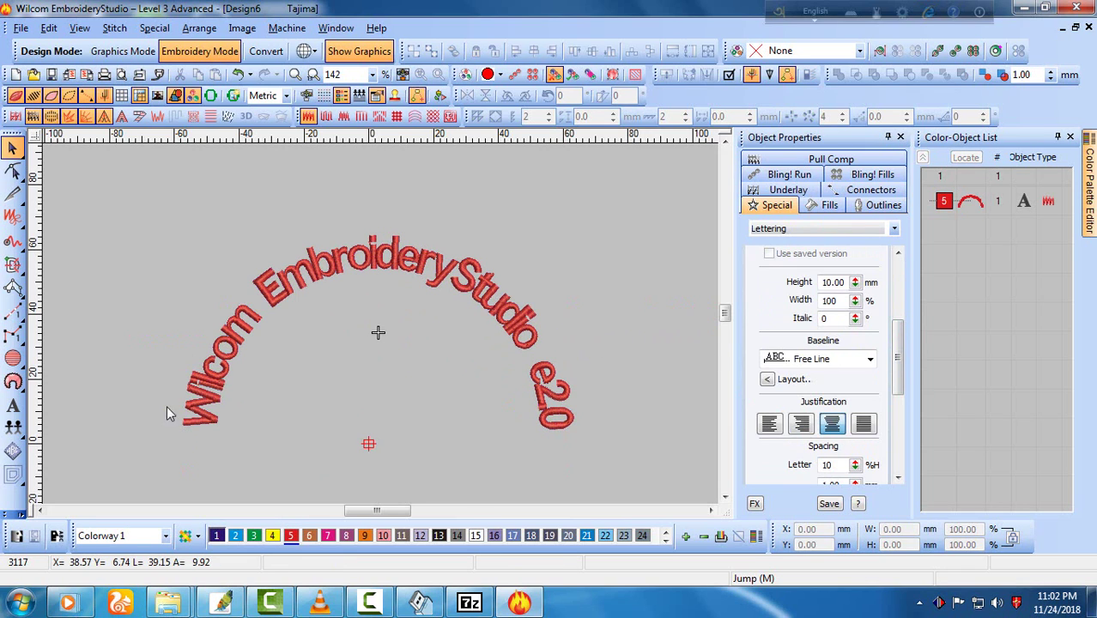
click(13, 405)
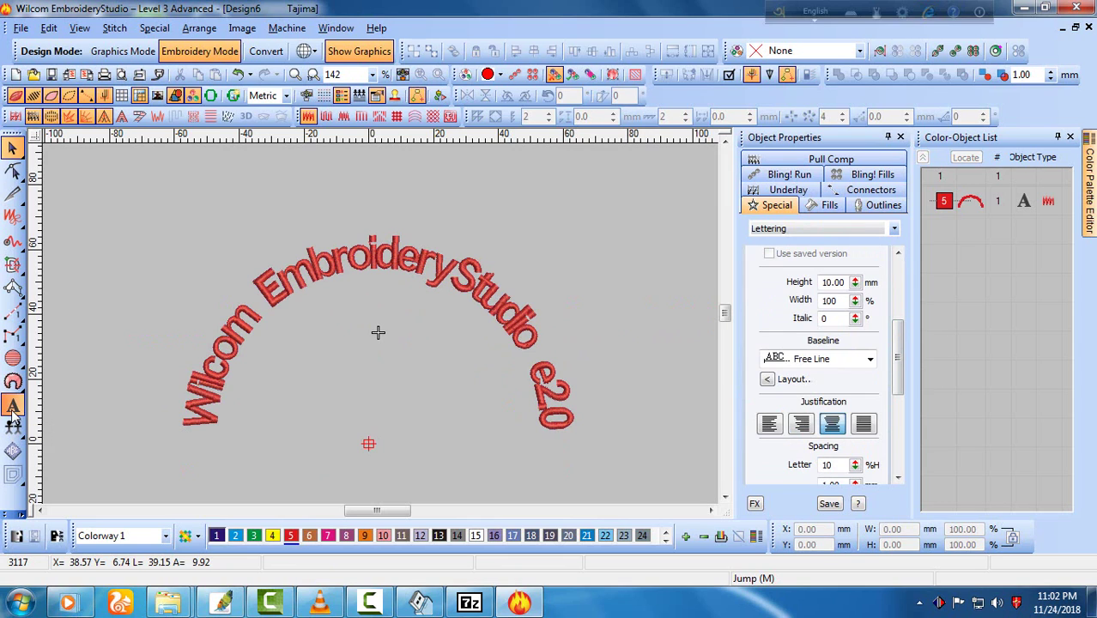
click(299, 417)
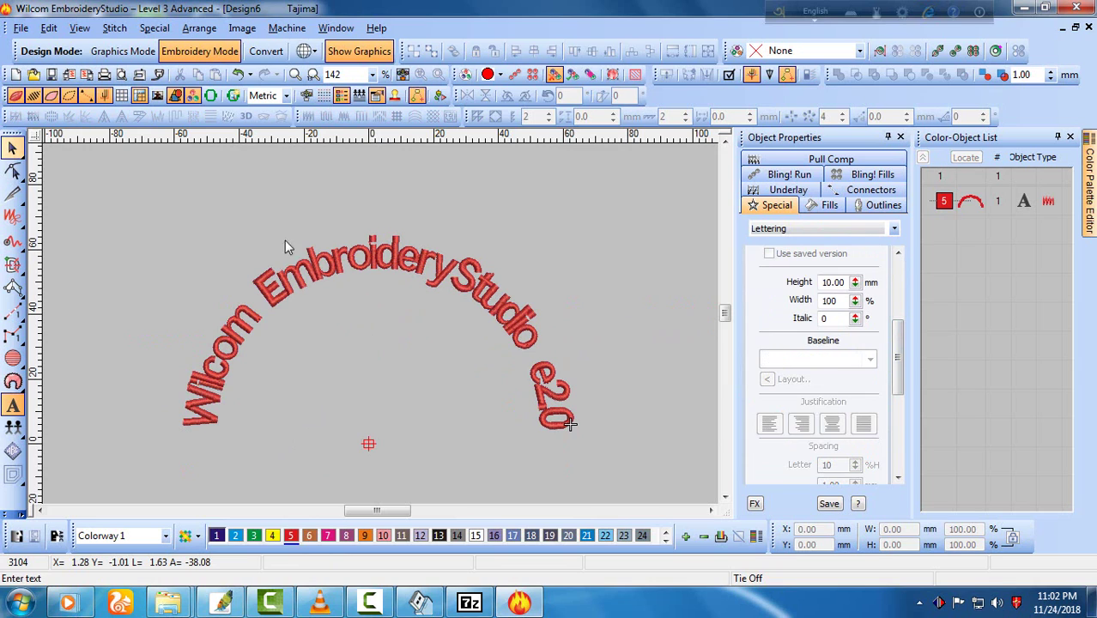
key(Escape)
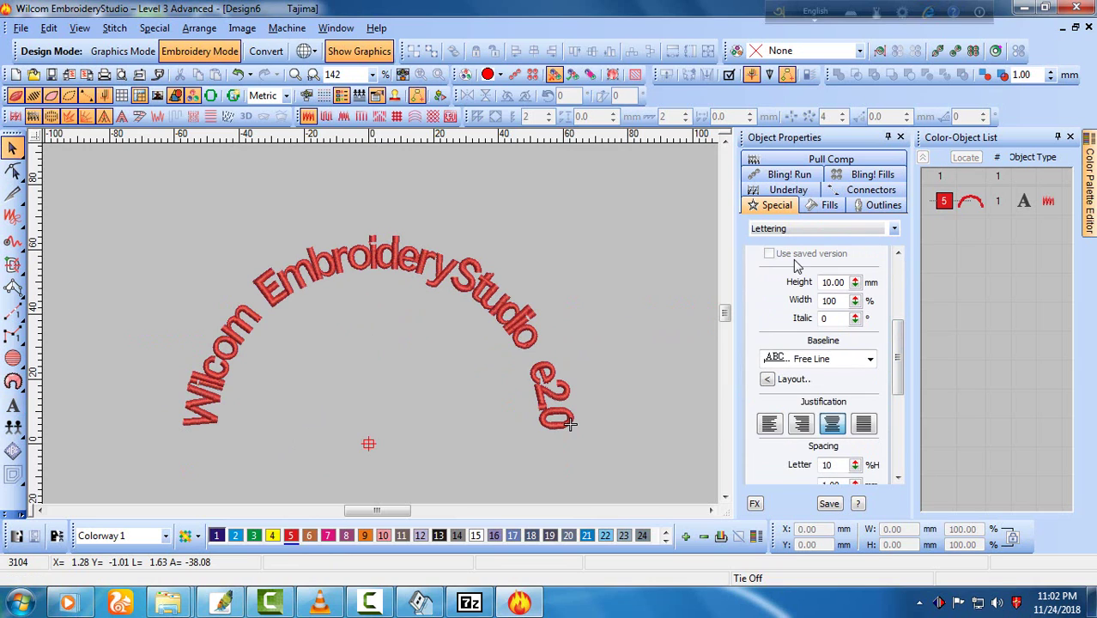
Start another lettering object with the text "Wilcom EmbroideryStudio e2.0" and trim it to "Embroidery".
click(13, 405)
drag(901, 361, 901, 299)
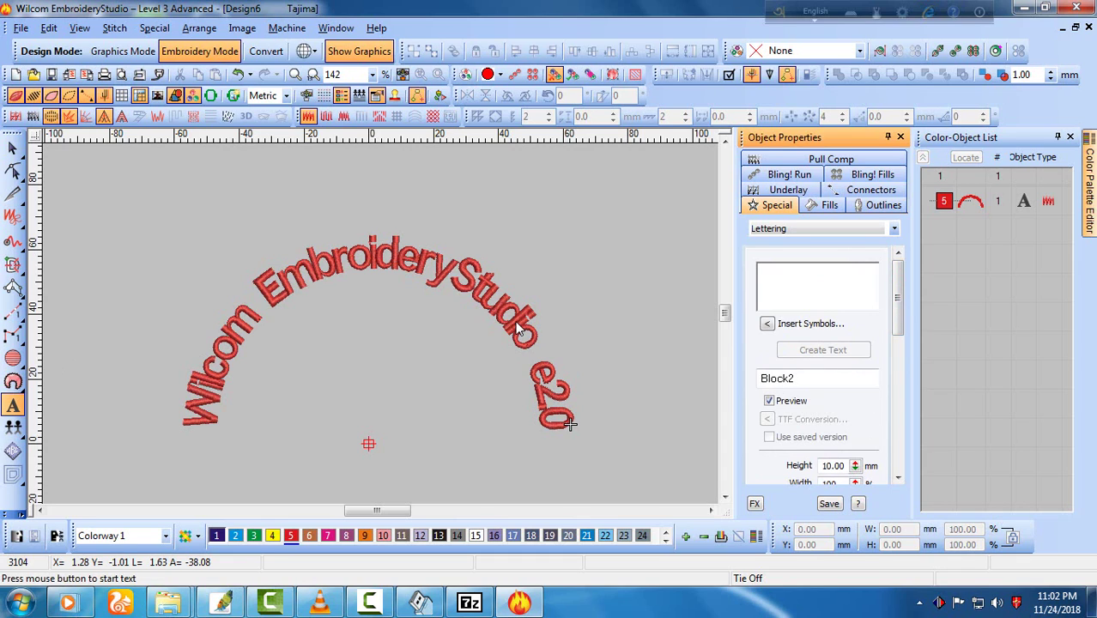
text(Wilcom EmbroideryStudio e2.0)
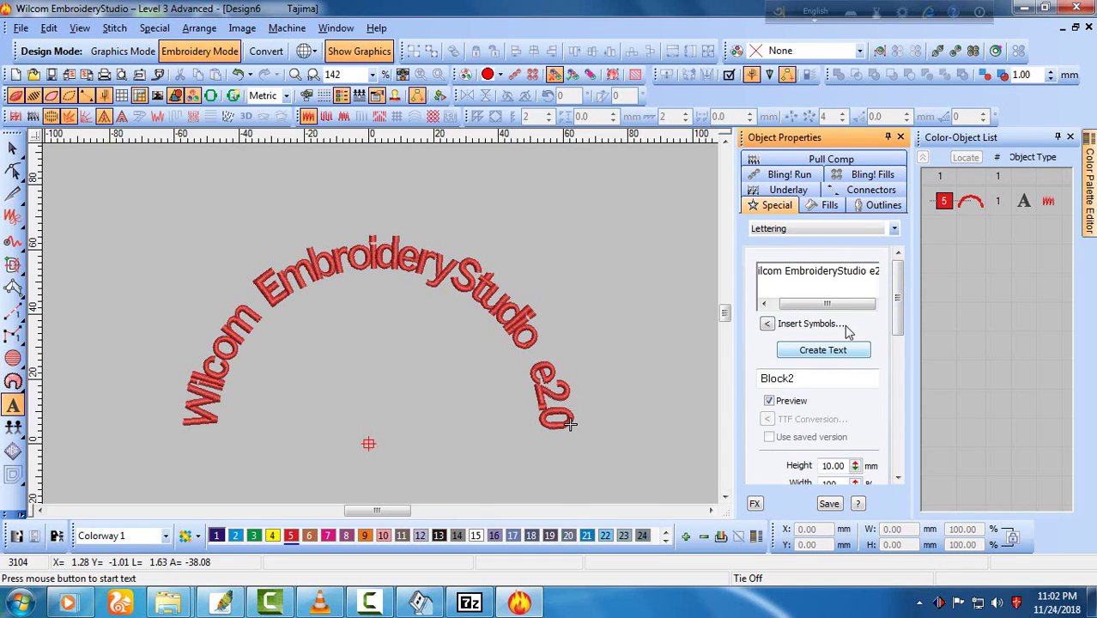
click(870, 271)
key(BackSpace)
key(BackSpace)
key(BackSpace)
key(BackSpace)
key(BackSpace)
key(BackSpace)
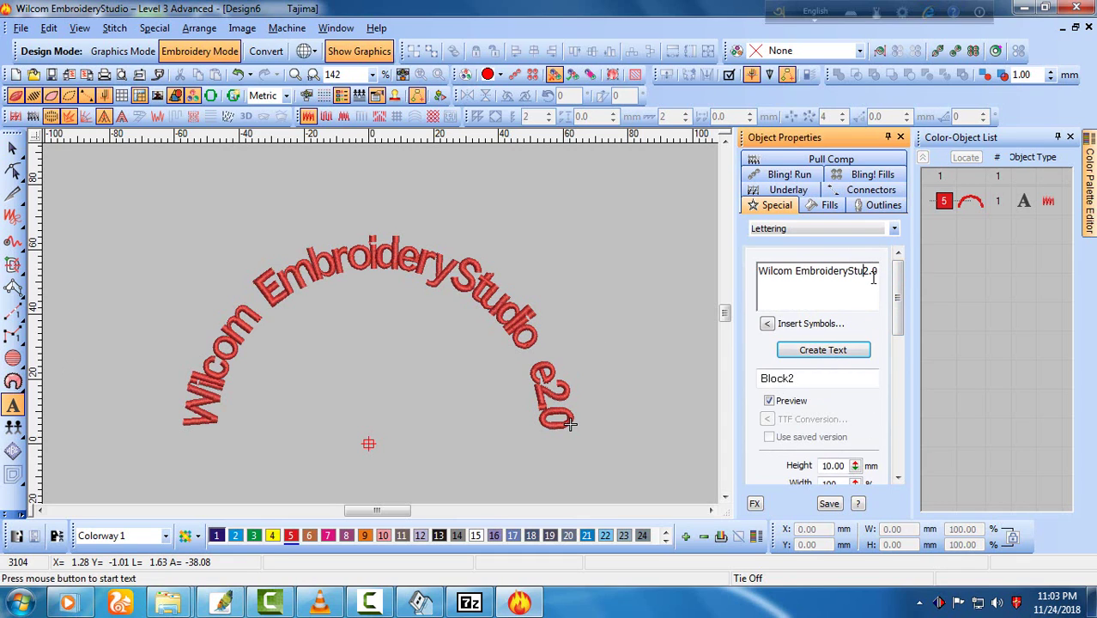
key(BackSpace)
key(BackSpace)
key(BackSpace)
key(BackSpace)
click(796, 271)
key(BackSpace)
key(BackSpace)
key(BackSpace)
key(BackSpace)
key(BackSpace)
key(BackSpace)
key(BackSpace)
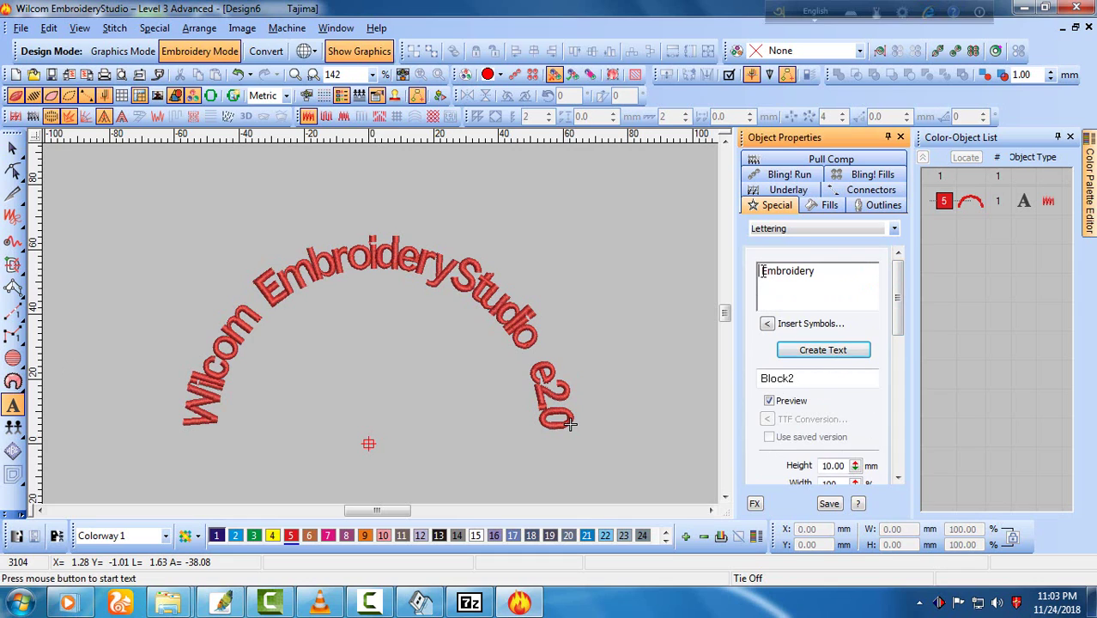
key(BackSpace)
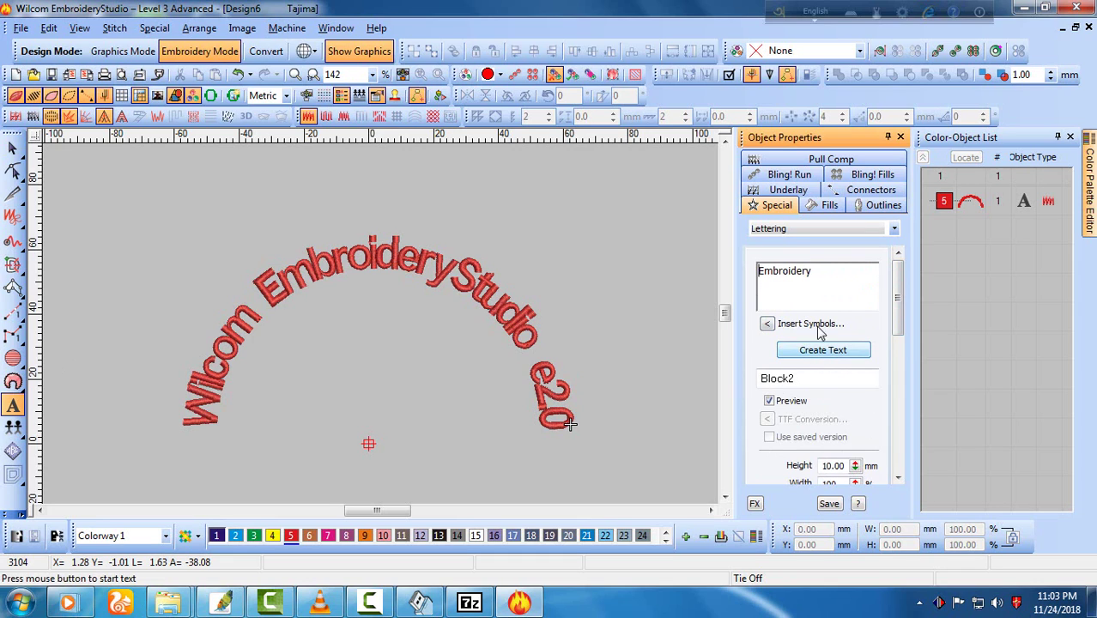
Append "All Sofwater" after "Embroidery" and create the lettering.
click(838, 274)
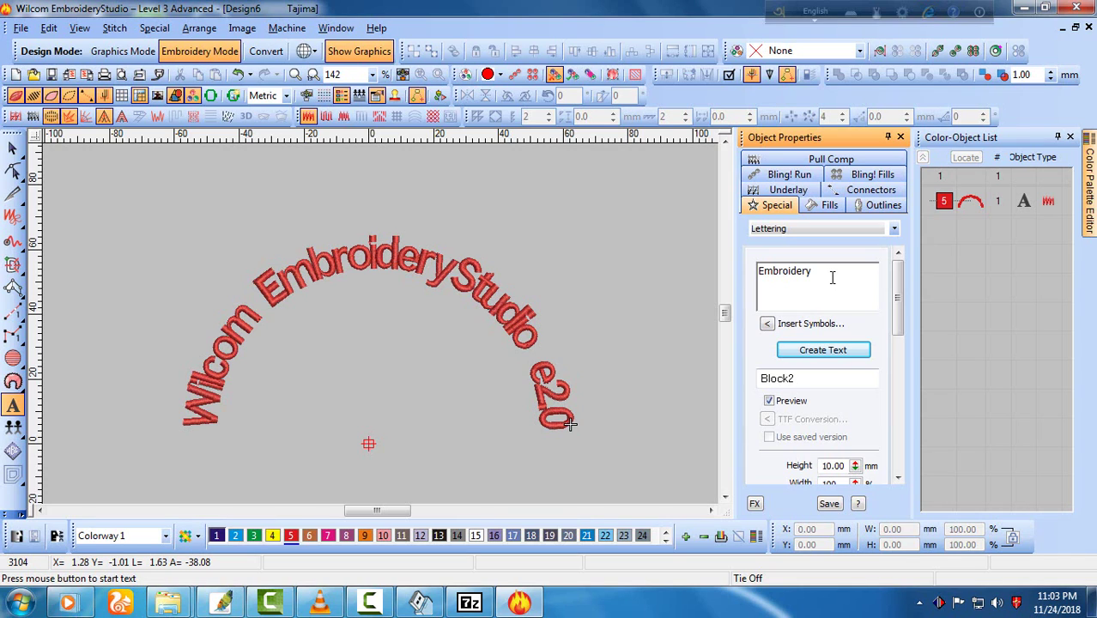
text(All Sofwater)
click(837, 352)
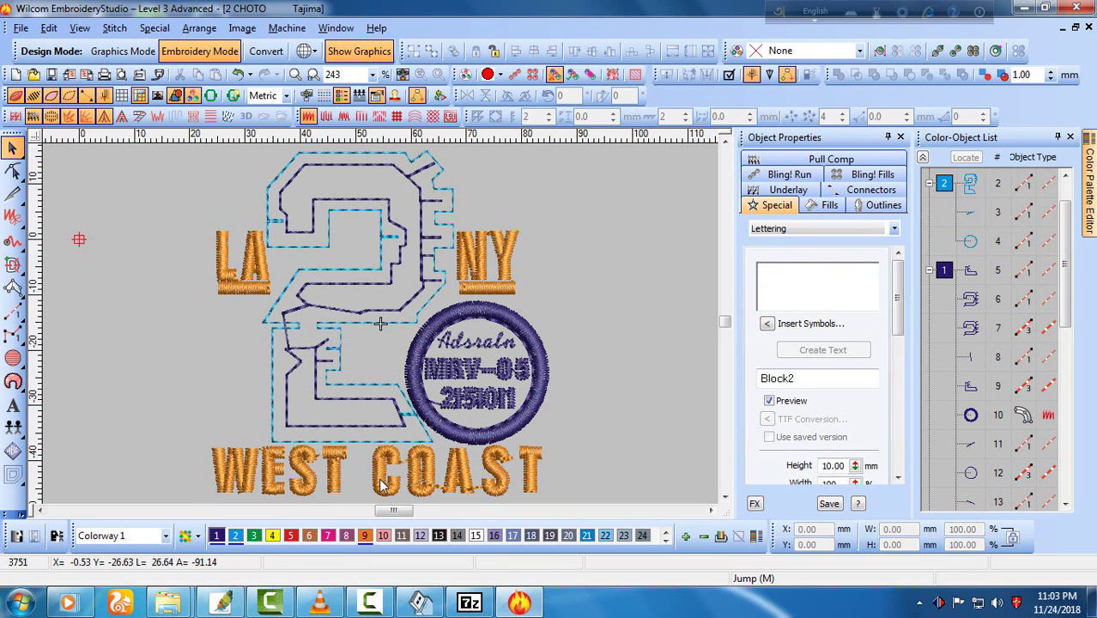
Examine the WEST COAST lettering in the 2 CHOTO design and bring up the open design 2.
scroll(382, 478, up, 1)
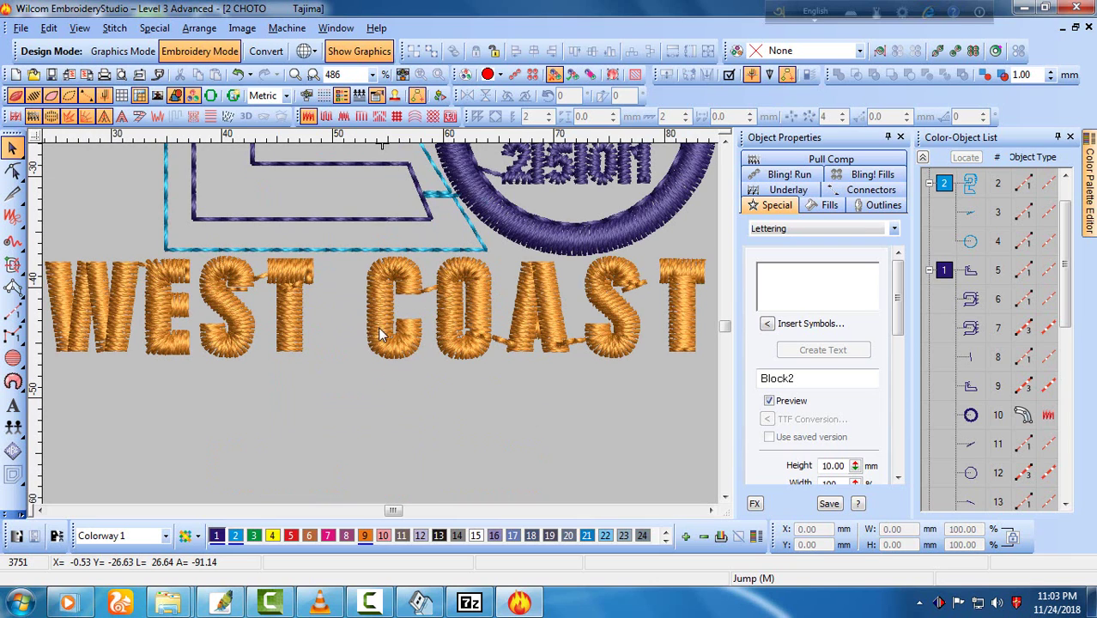
scroll(402, 330, down, 1)
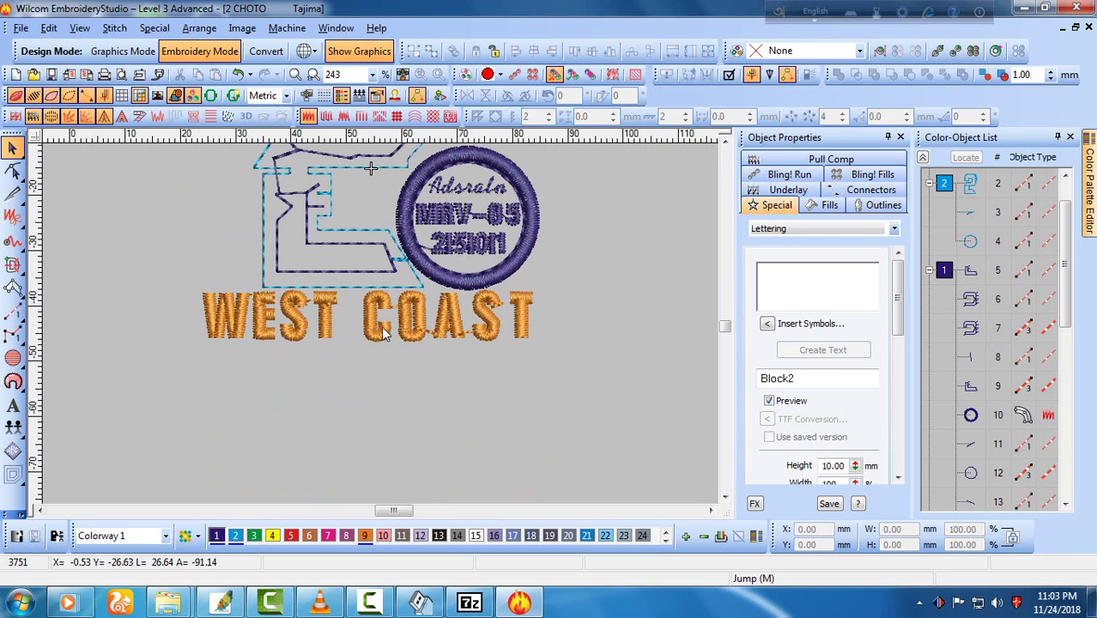
scroll(425, 278, up, 3)
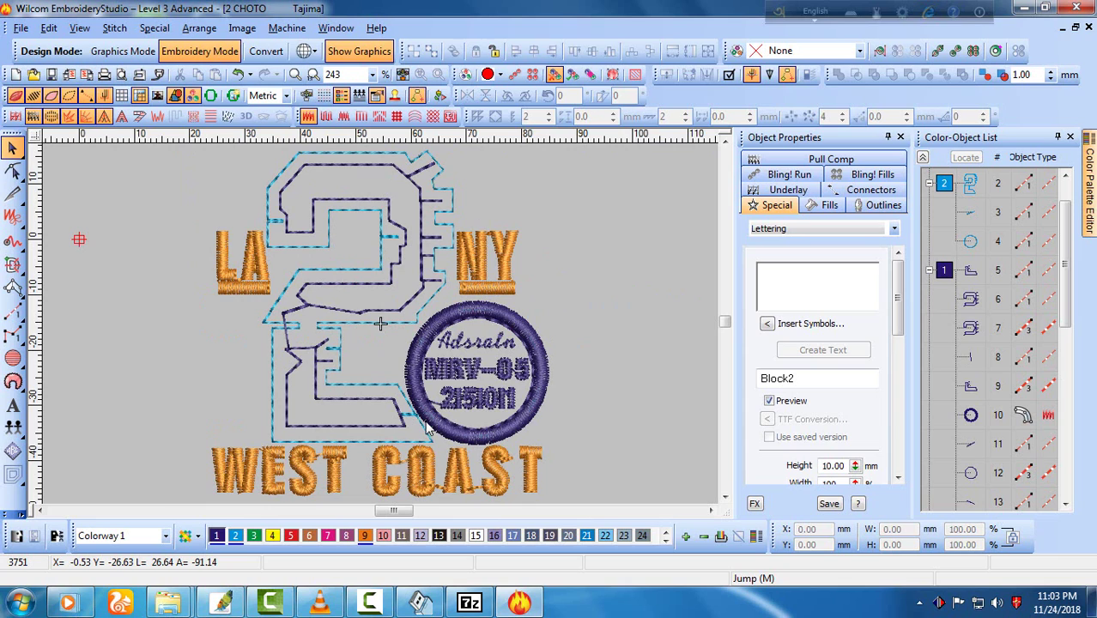
click(433, 481)
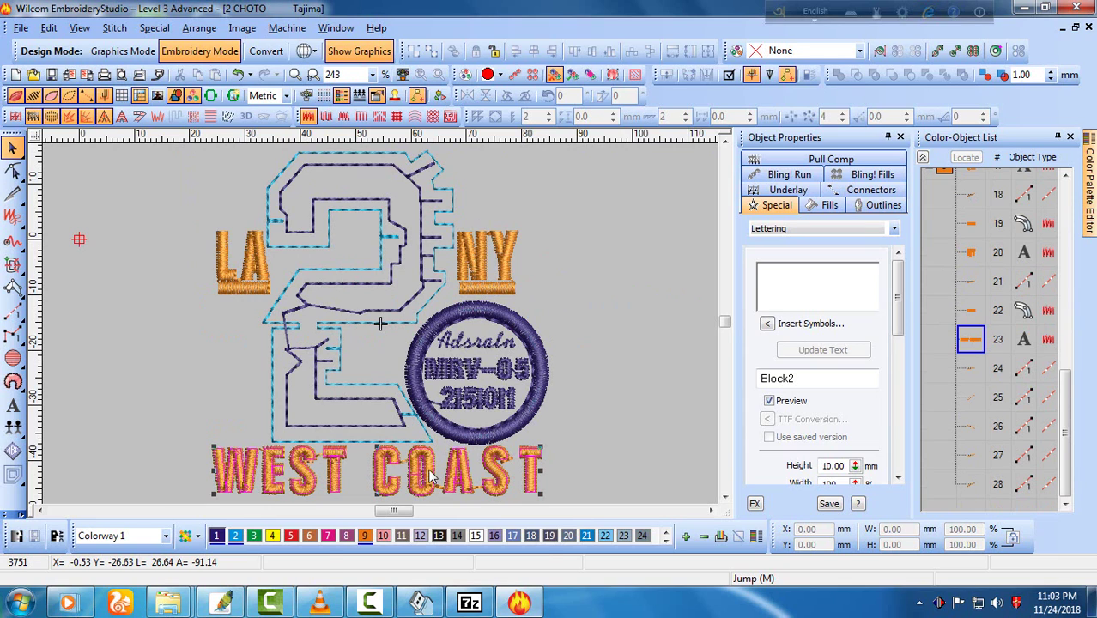
click(604, 422)
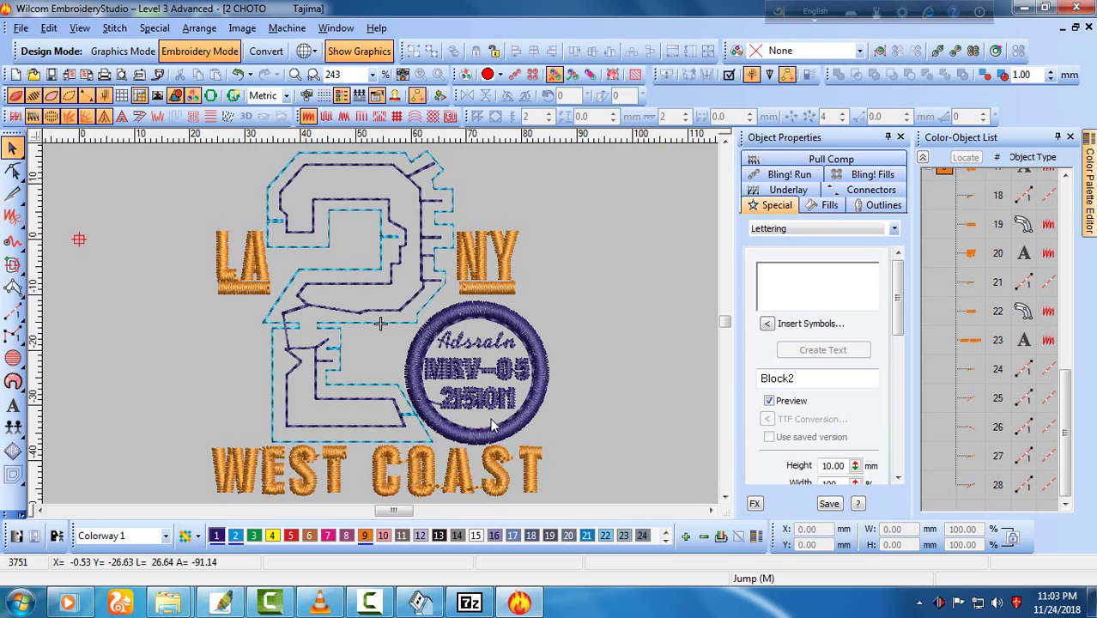
key(ctrl+Tab)
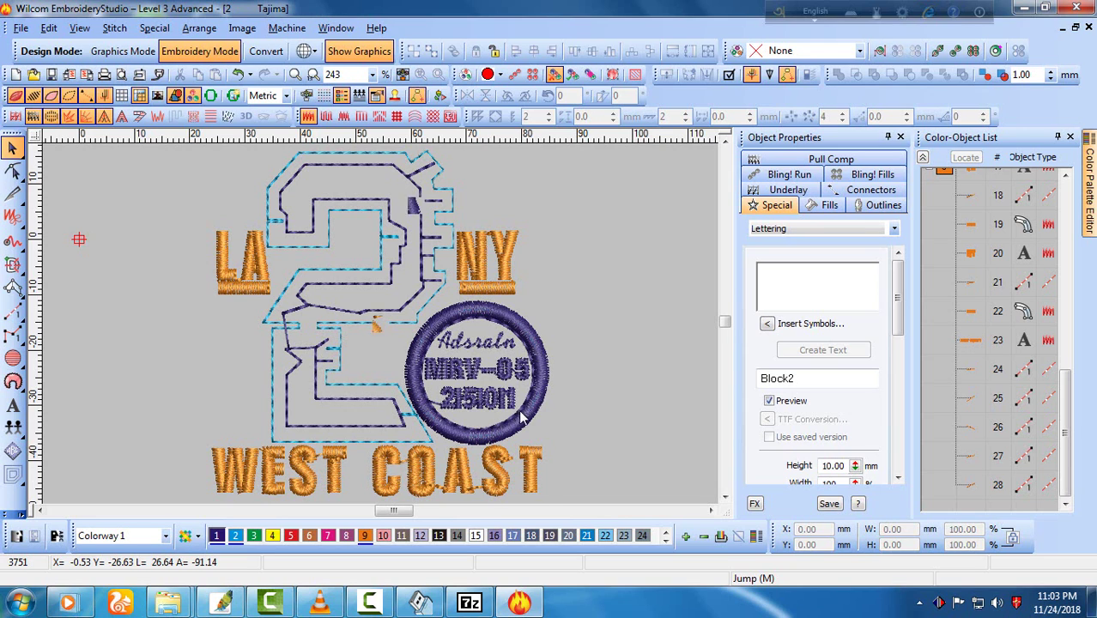
click(591, 381)
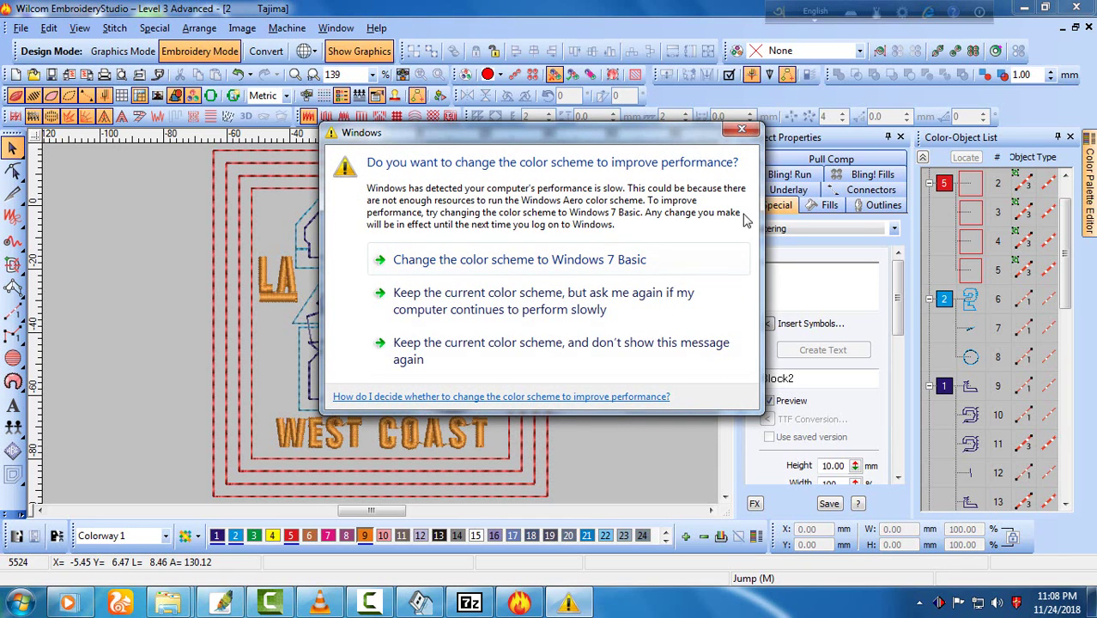
Dismiss the Windows color scheme prompt and check the ISO extraction progress in the 7-Zip and YUMI windows.
click(742, 129)
click(467, 603)
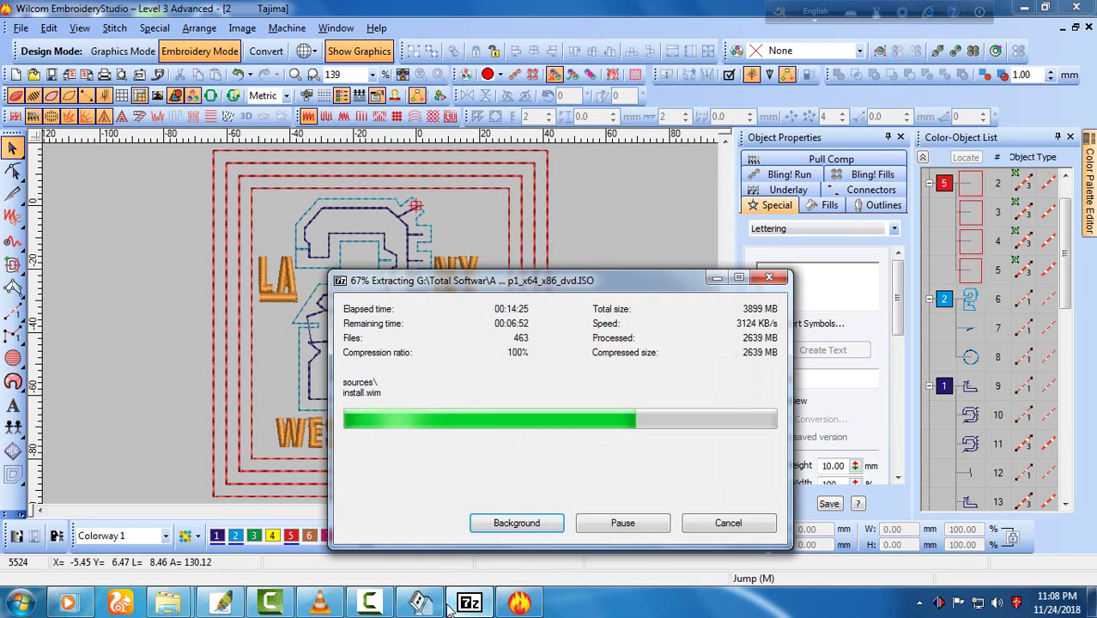
click(420, 603)
click(460, 599)
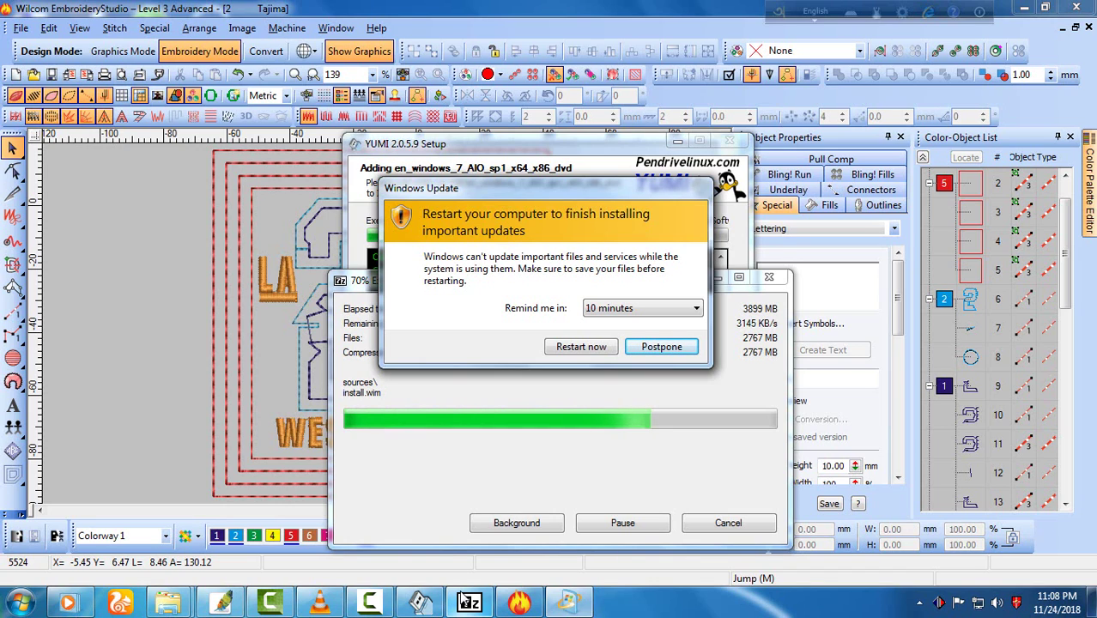
Postpone the Windows Update restart by 4 hours and minimize the 7-Zip extraction and YUMI windows.
click(653, 308)
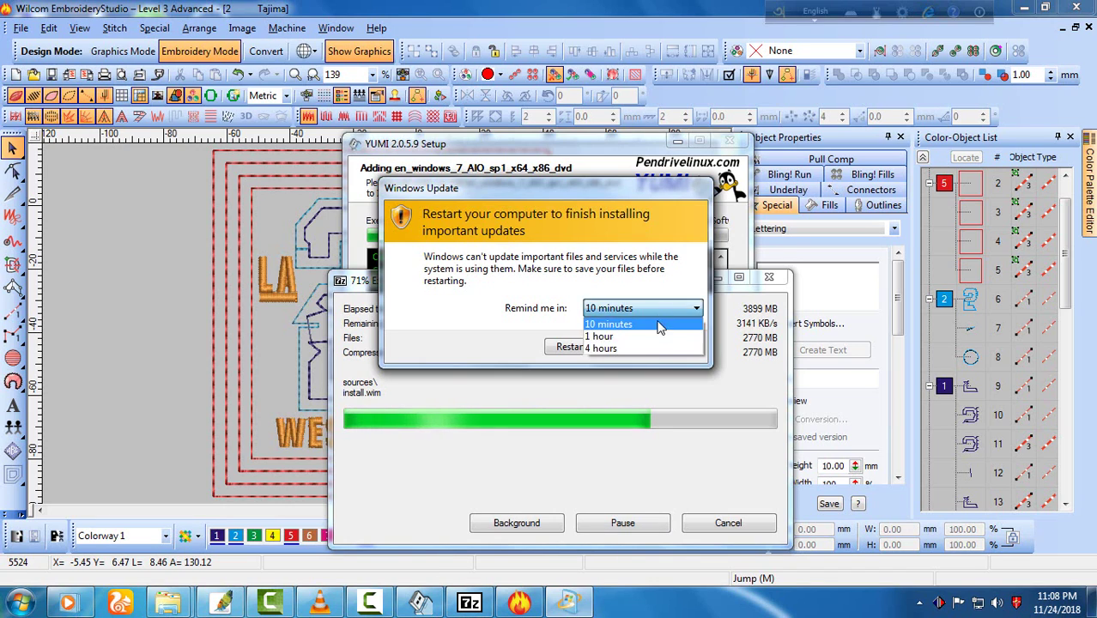
click(651, 348)
click(663, 346)
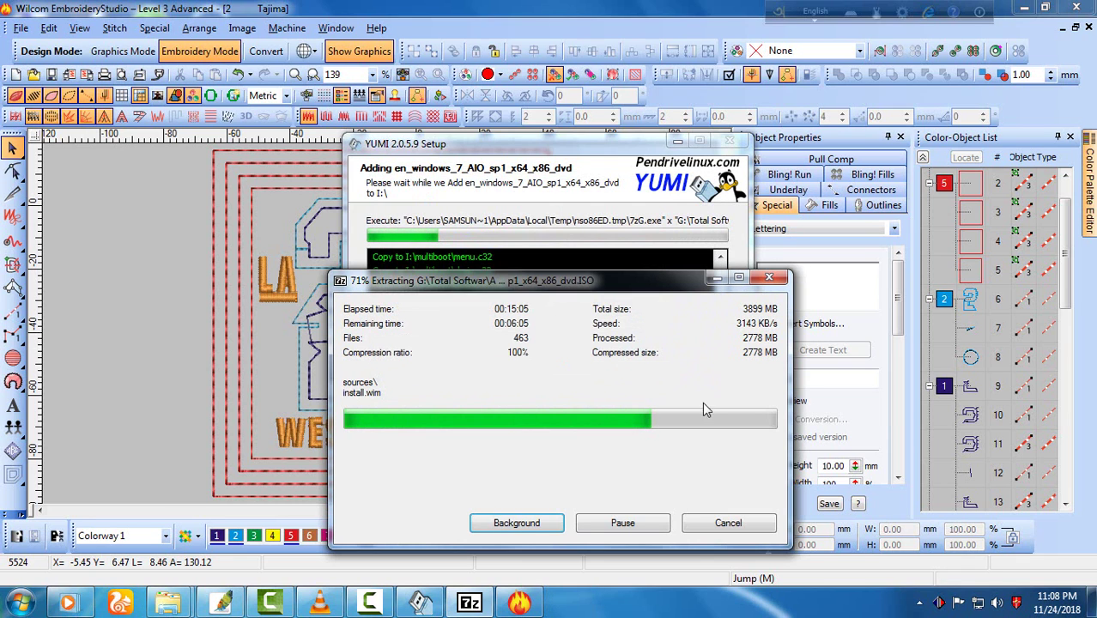
click(715, 280)
click(677, 143)
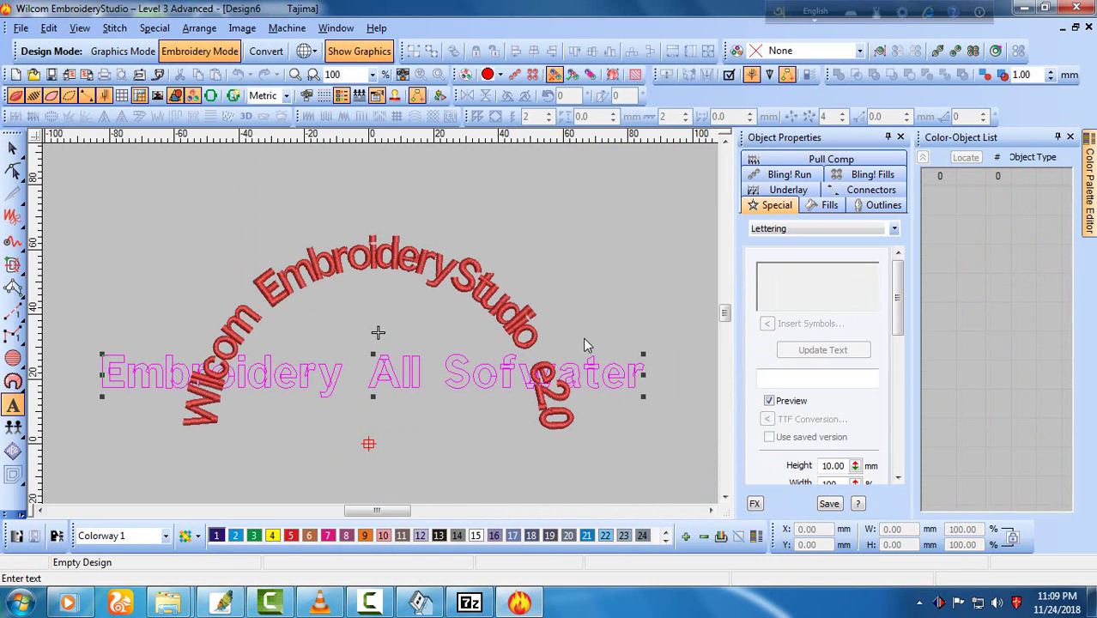
Finish the "Embroidery All Sofwater" lettering in Design6 so that its stitches are generated.
key(Return)
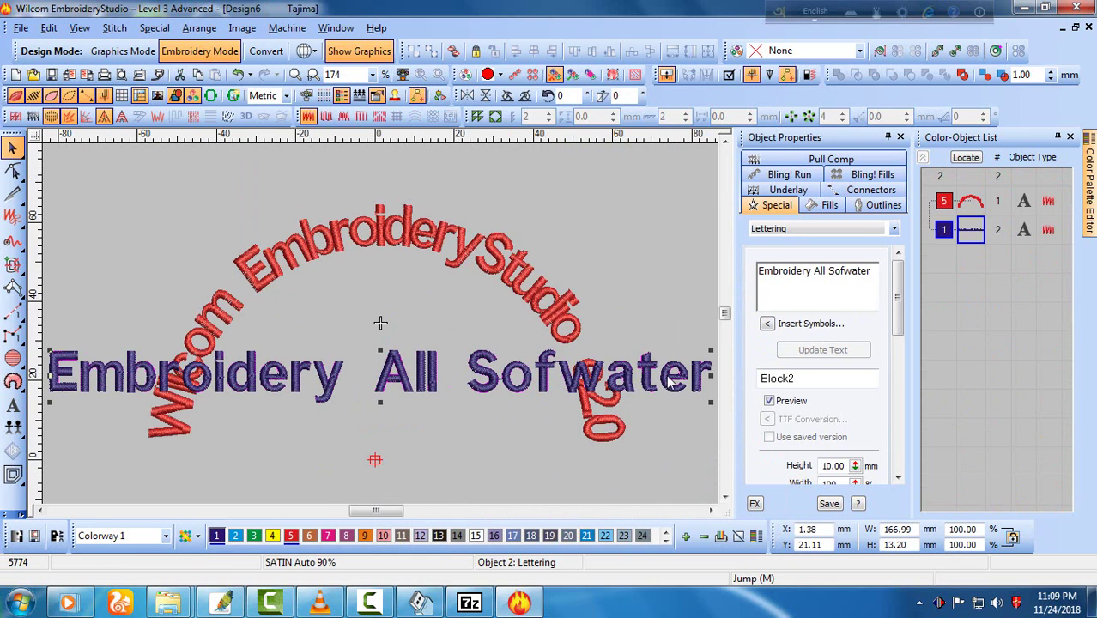
Try shrinking the "Embroidery All Sofwater" lettering to about 69 mm wide inside the arch, and undo the resizing.
key(shift+z)
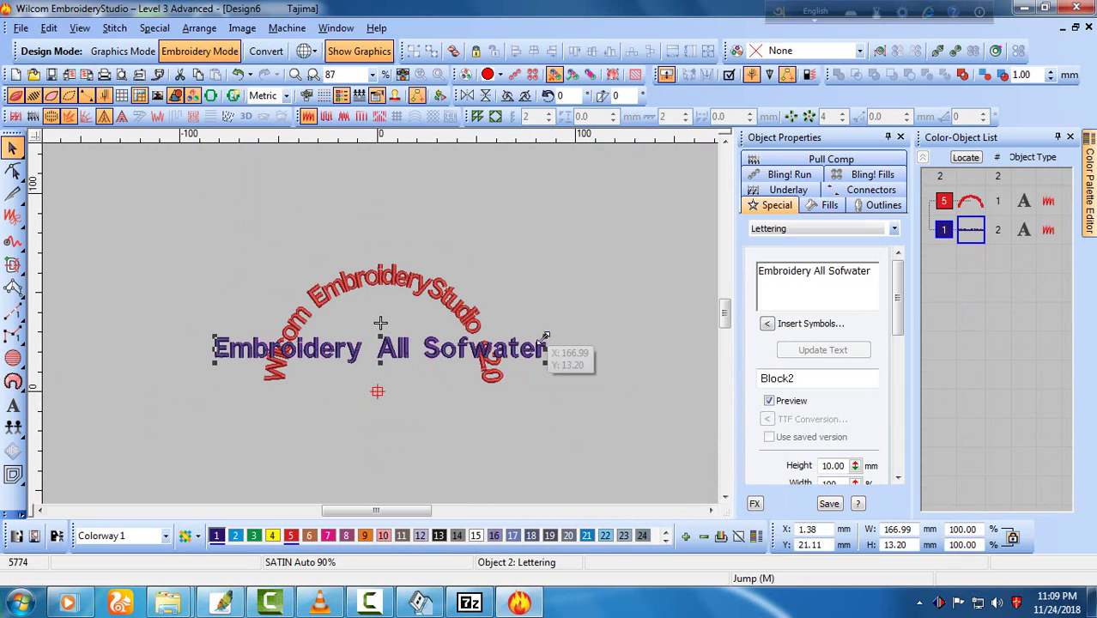
drag(544, 336, 397, 360)
key(z)
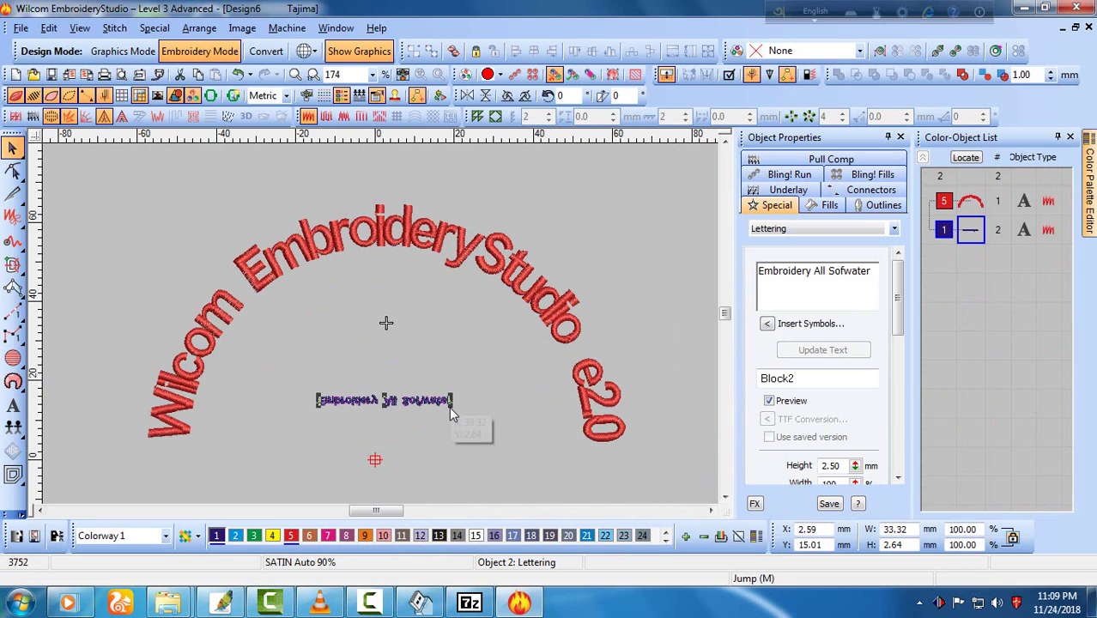
drag(451, 413, 515, 483)
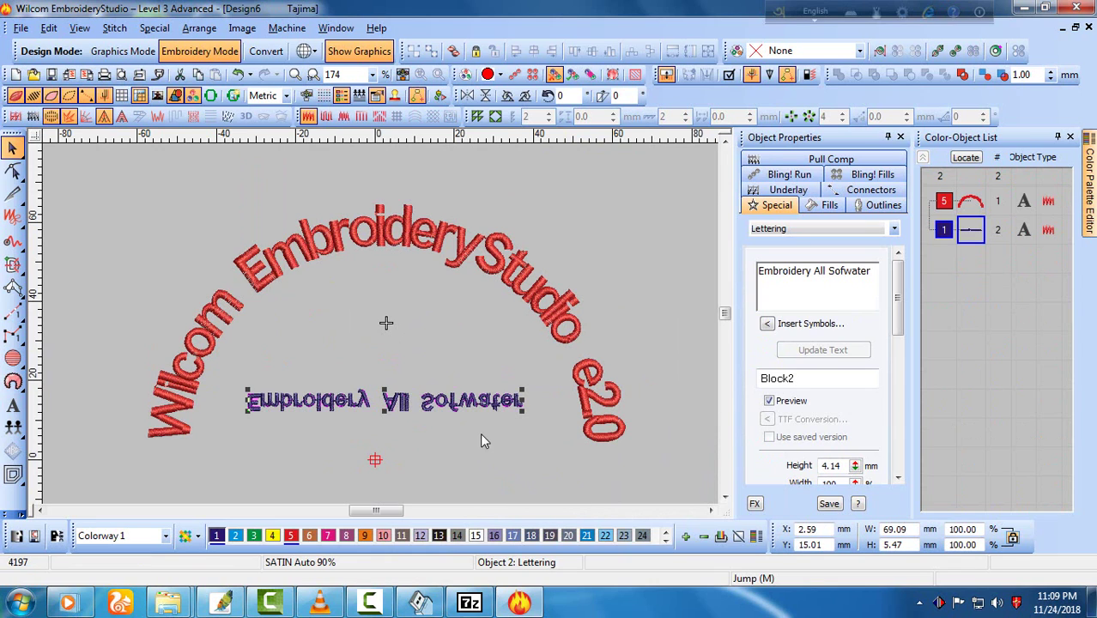
key(ctrl+z)
key(ctrl+z)
key(ctrl+z)
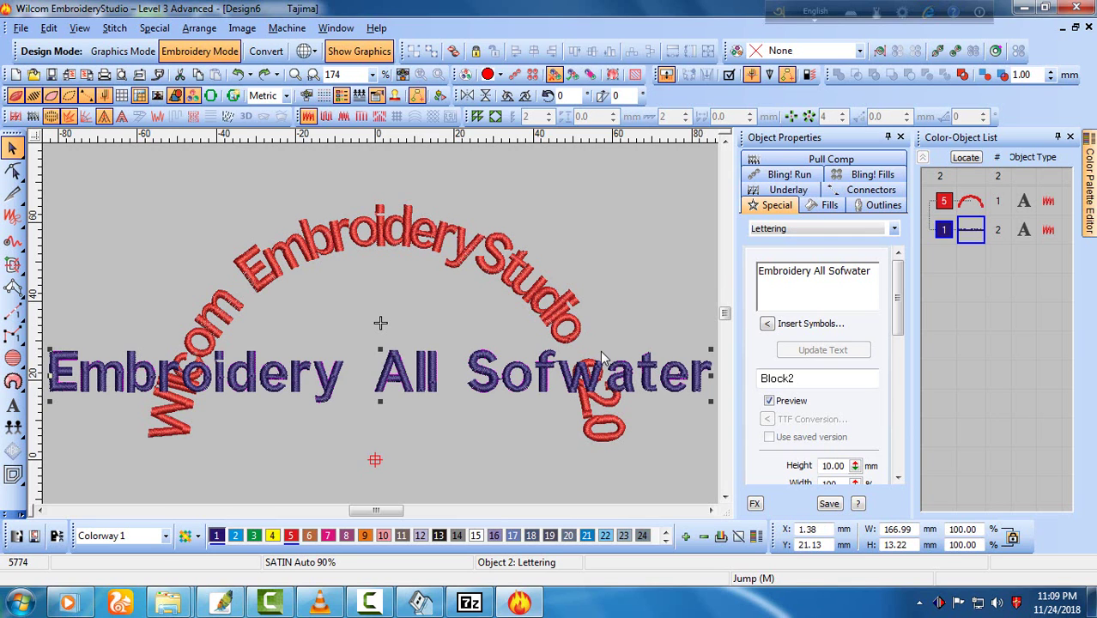
Leave Design6 unsaved and switch to the 2 CHOTO design.
key(ctrl+s)
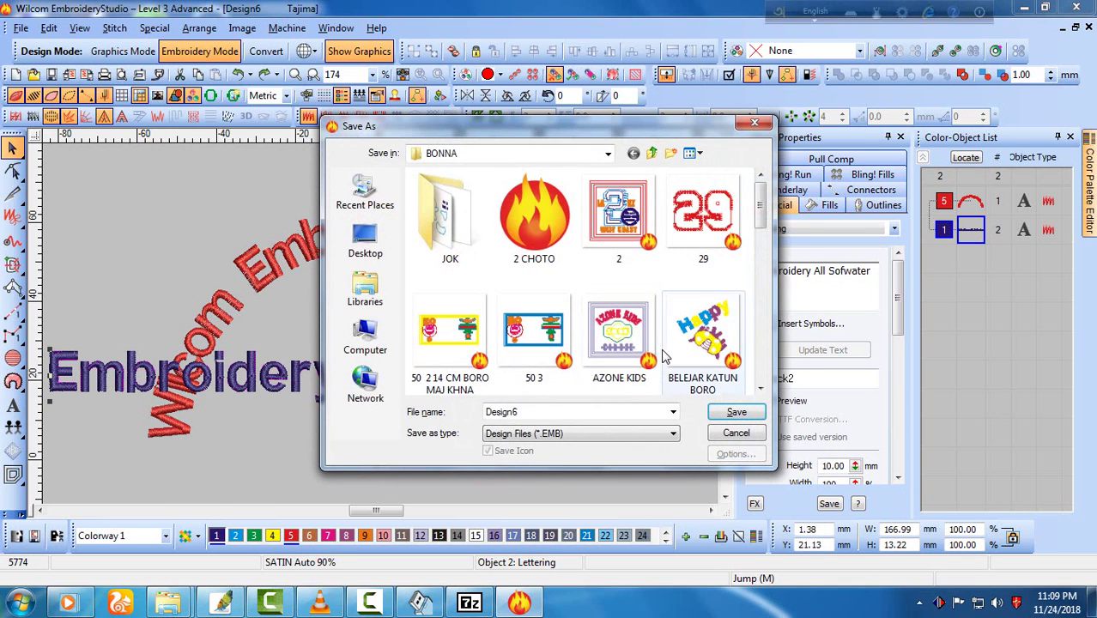
click(754, 126)
key(ctrl+Tab)
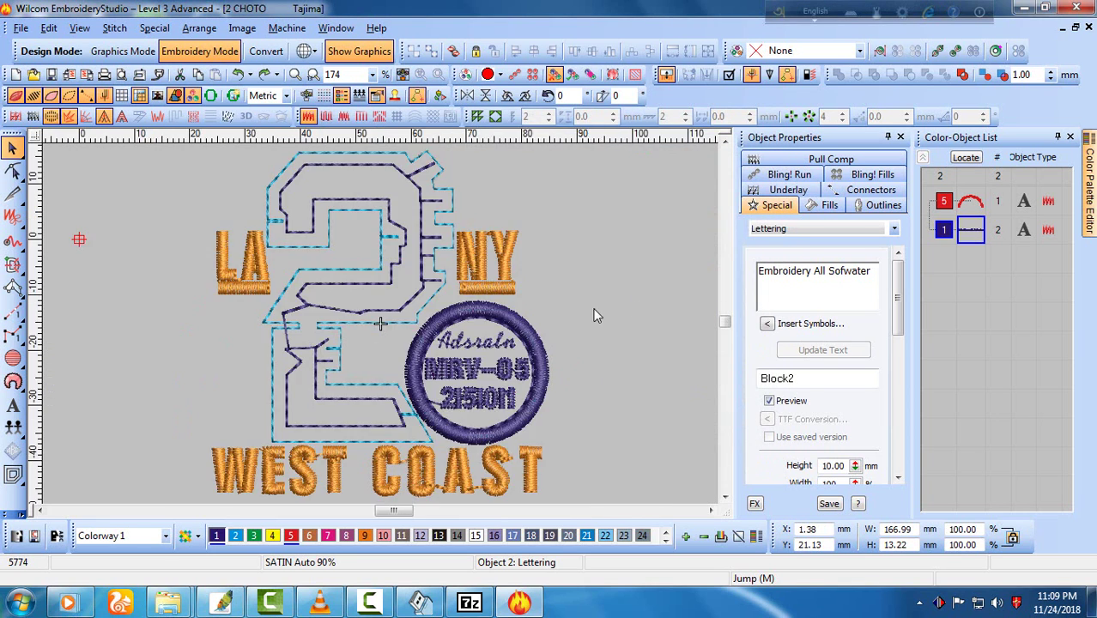
Scale the entire 2 CHOTO design proportionally to a height of 55 mm and deselect it.
key(ctrl+a)
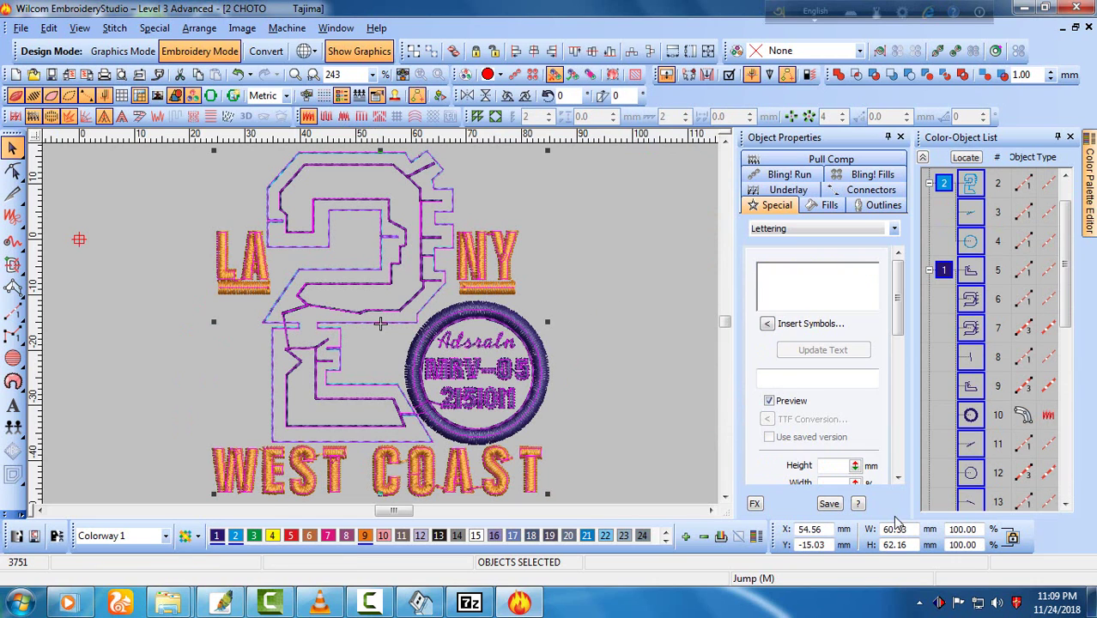
double_click(895, 544)
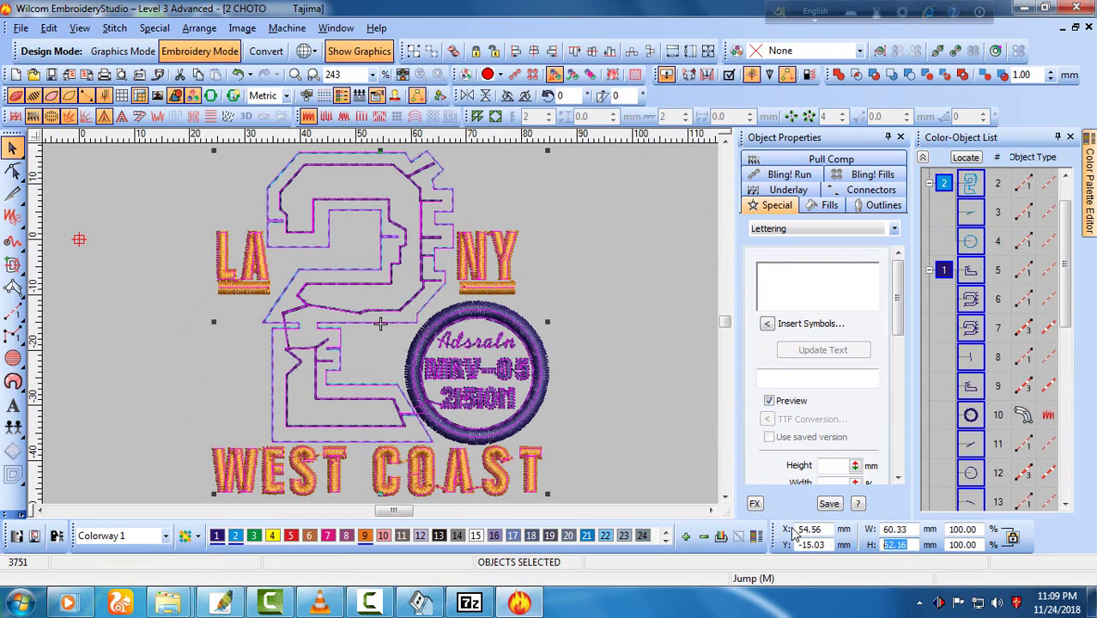
text(55.)
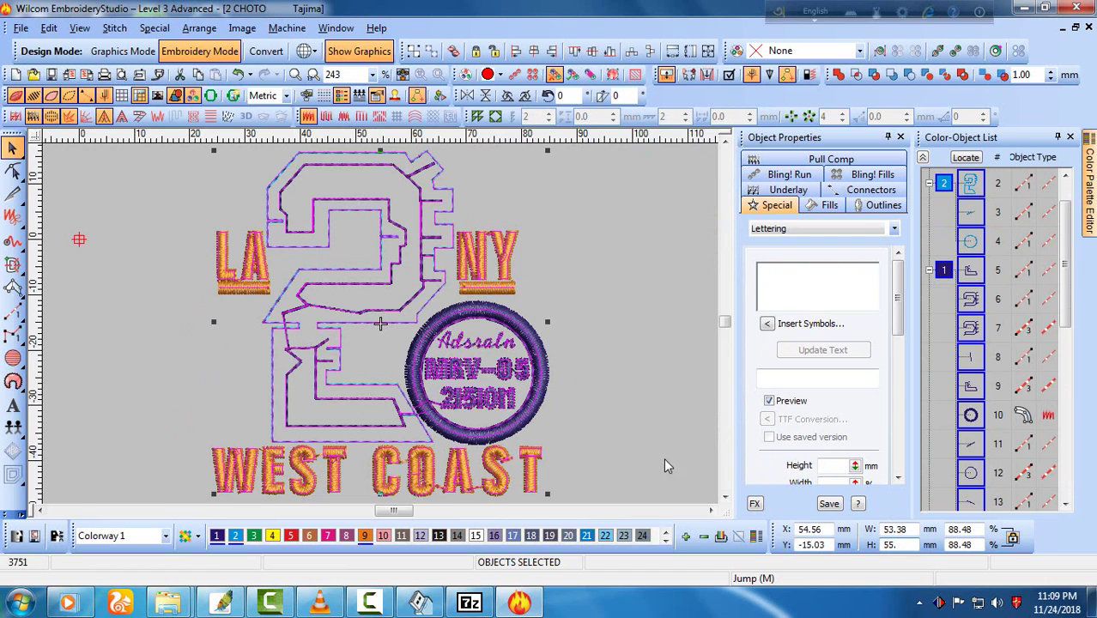
key(Return)
click(626, 419)
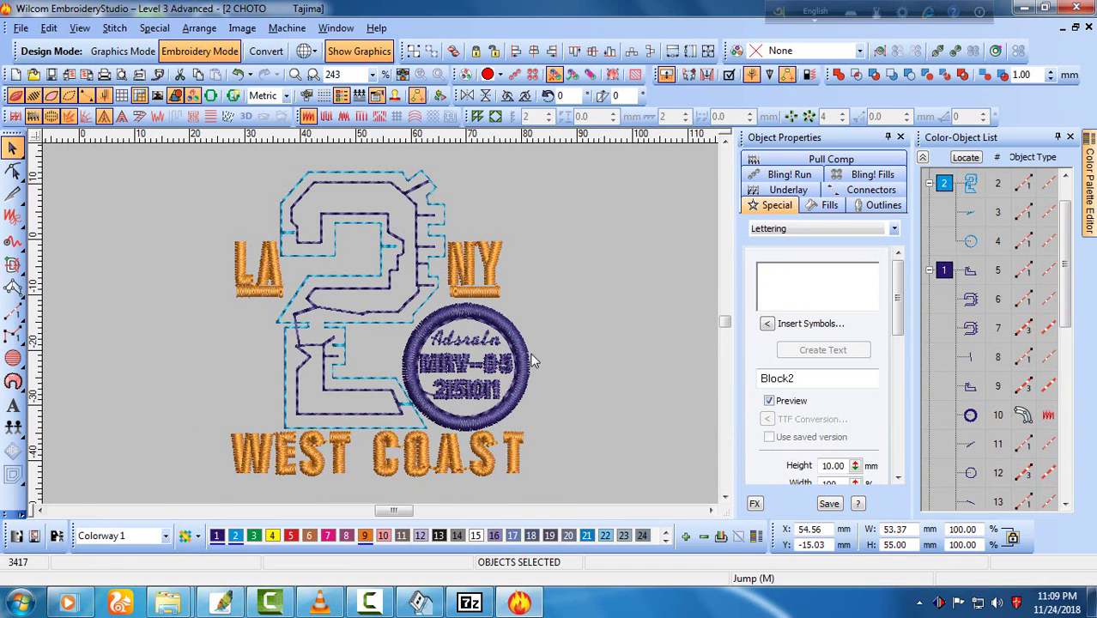
Shorten the "Adsraln" script lettering inside the circle badge to "Adsra" and update the text.
click(468, 342)
scroll(556, 354, up, 1)
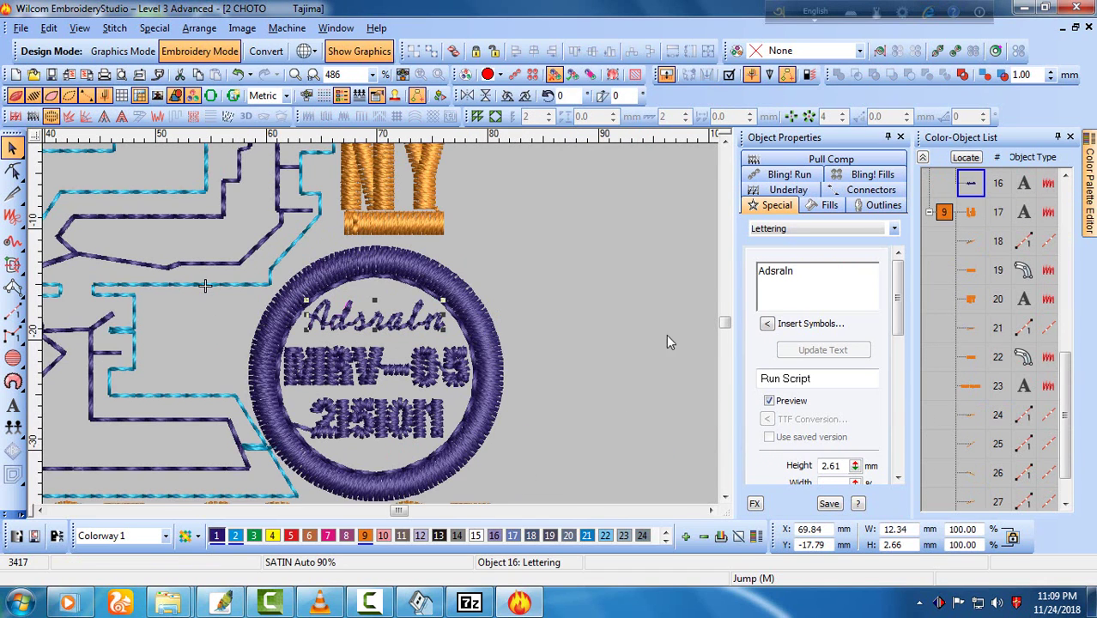
click(812, 283)
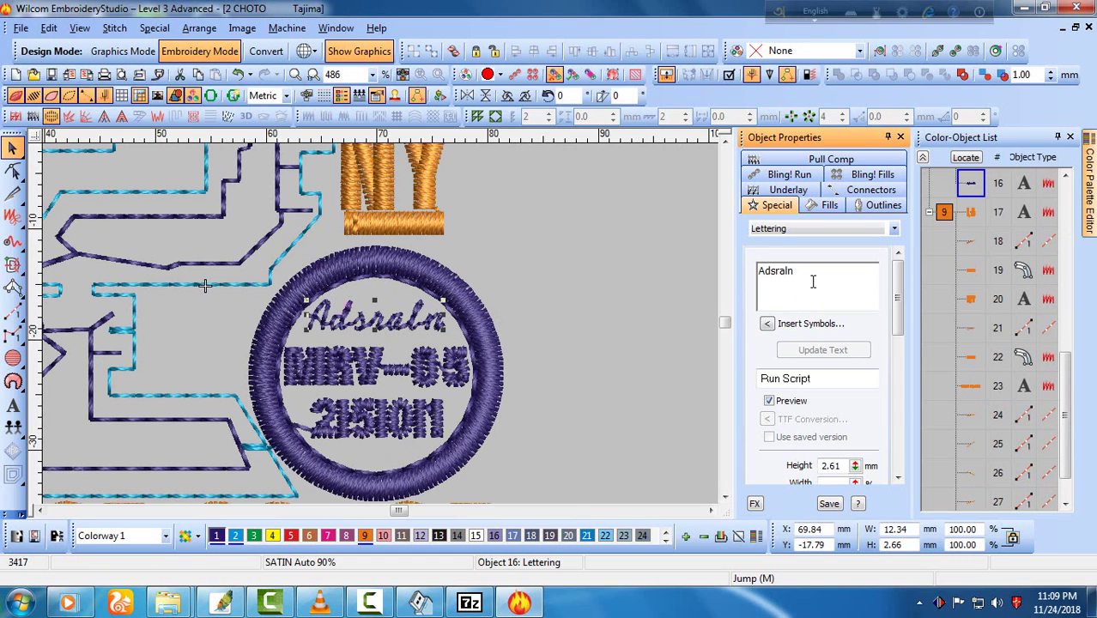
key(BackSpace)
key(BackSpace)
click(810, 350)
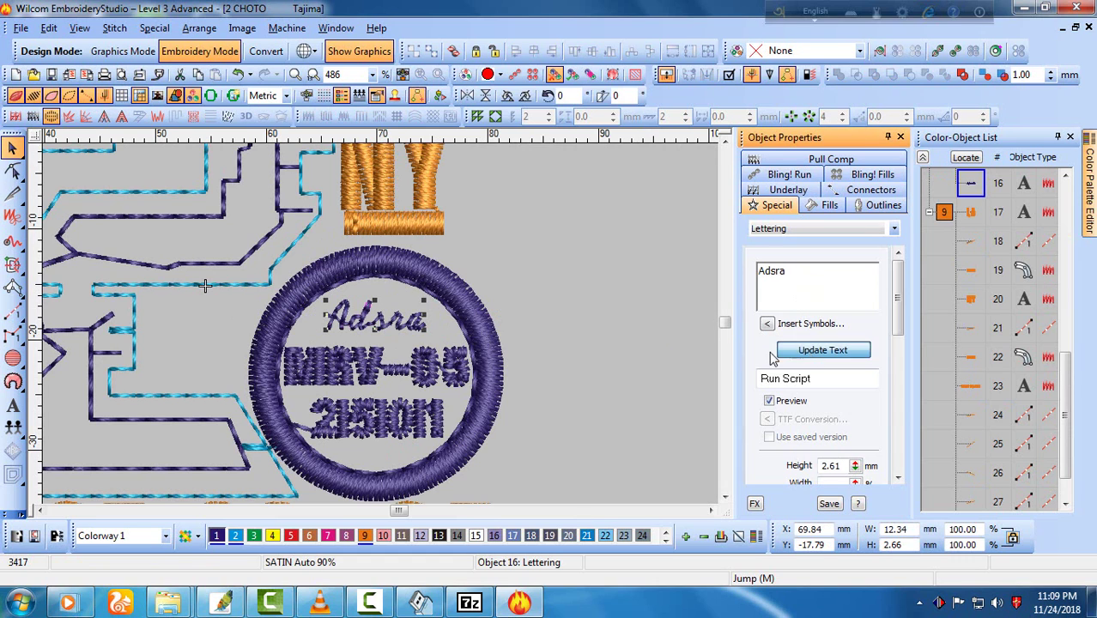
scroll(415, 364, up, 1)
scroll(434, 367, down, 1)
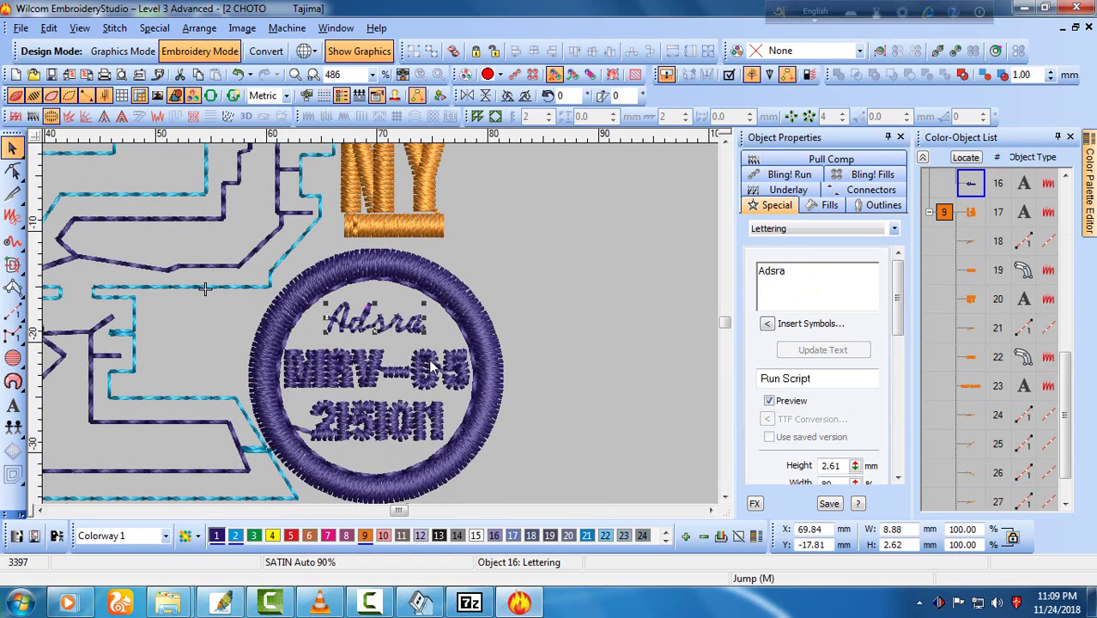
Reshape the MRV-05 lettering in the badge by moving the hyphen's end points inward to shorten it.
click(433, 367)
scroll(412, 344, up, 1)
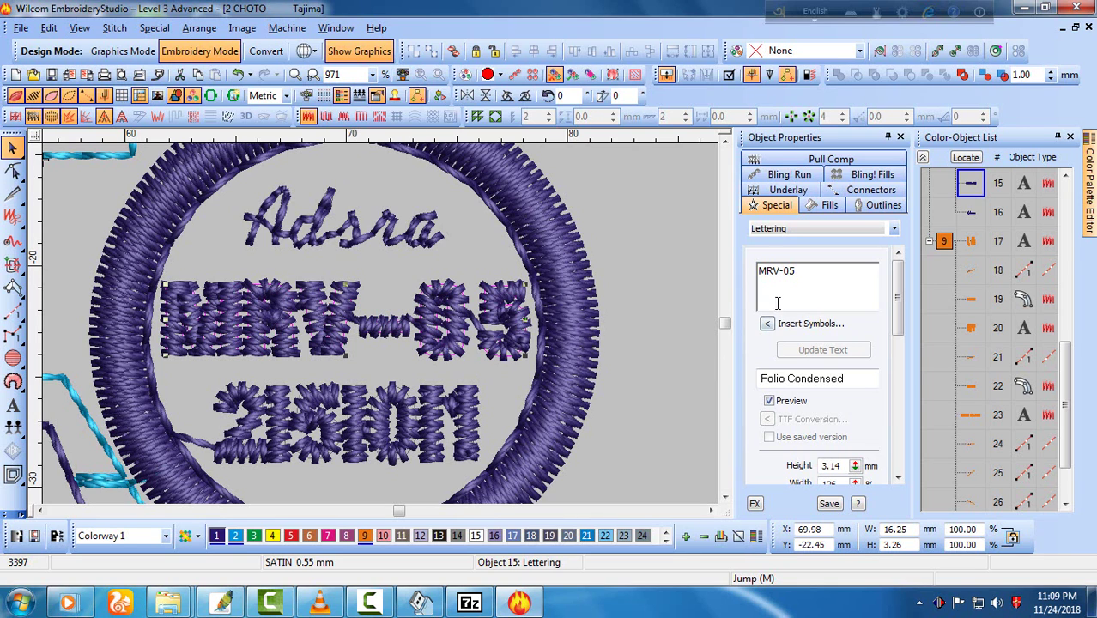
key(h)
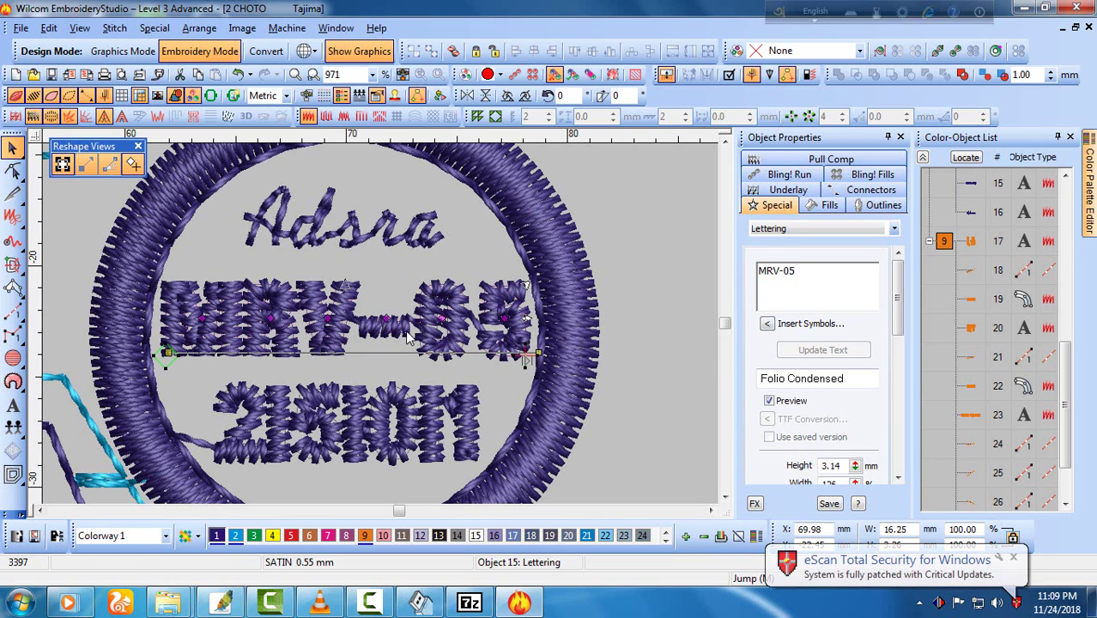
scroll(393, 334, up, 2)
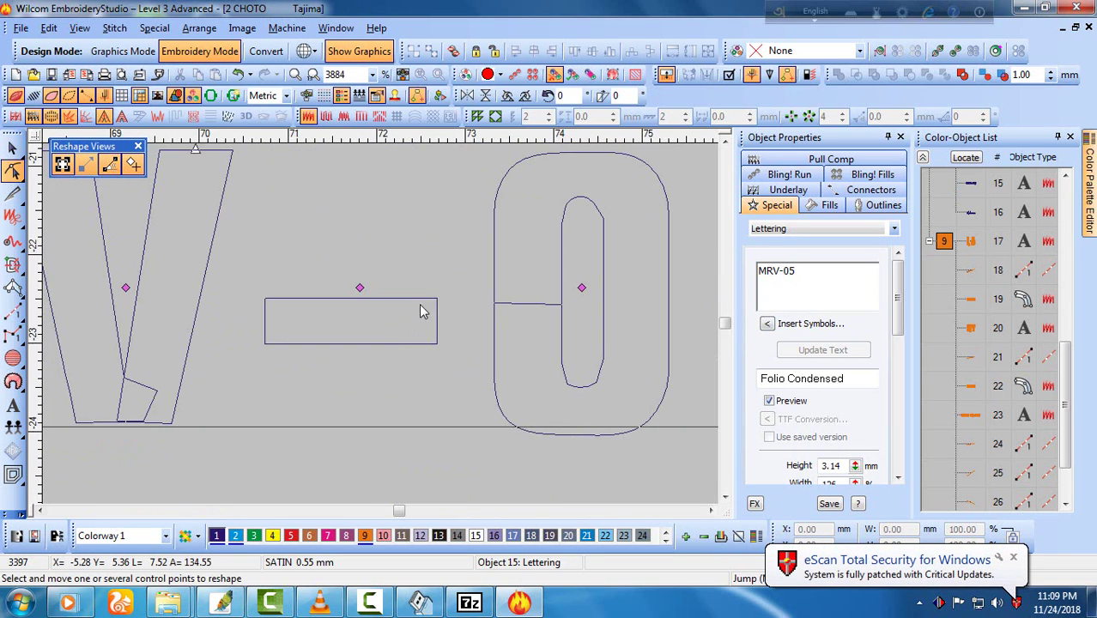
drag(395, 383, 467, 286)
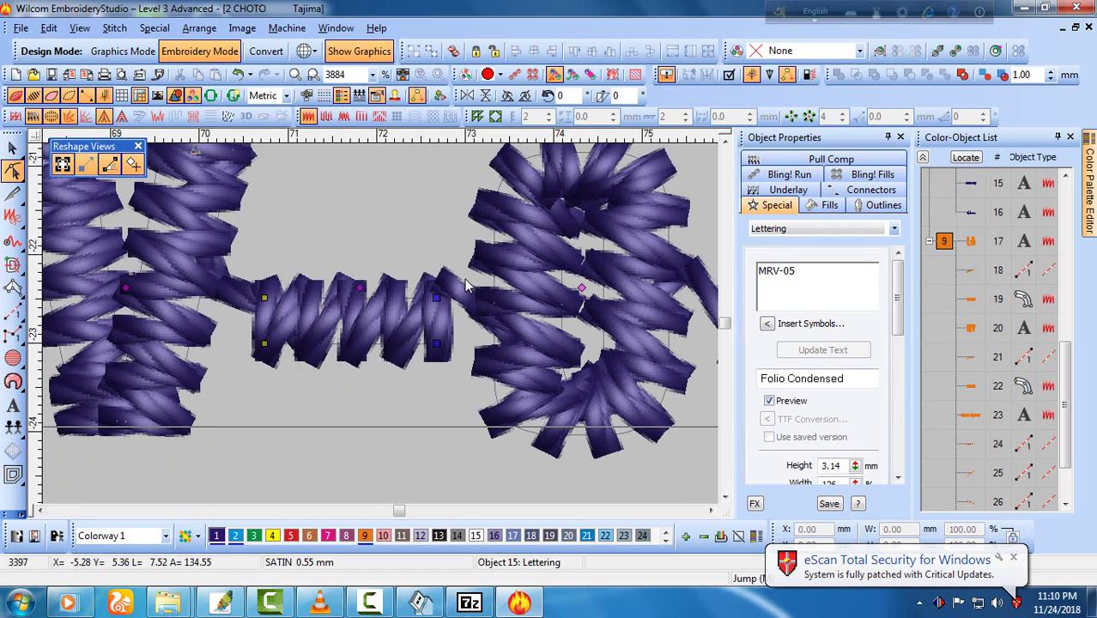
scroll(383, 328, down, 1)
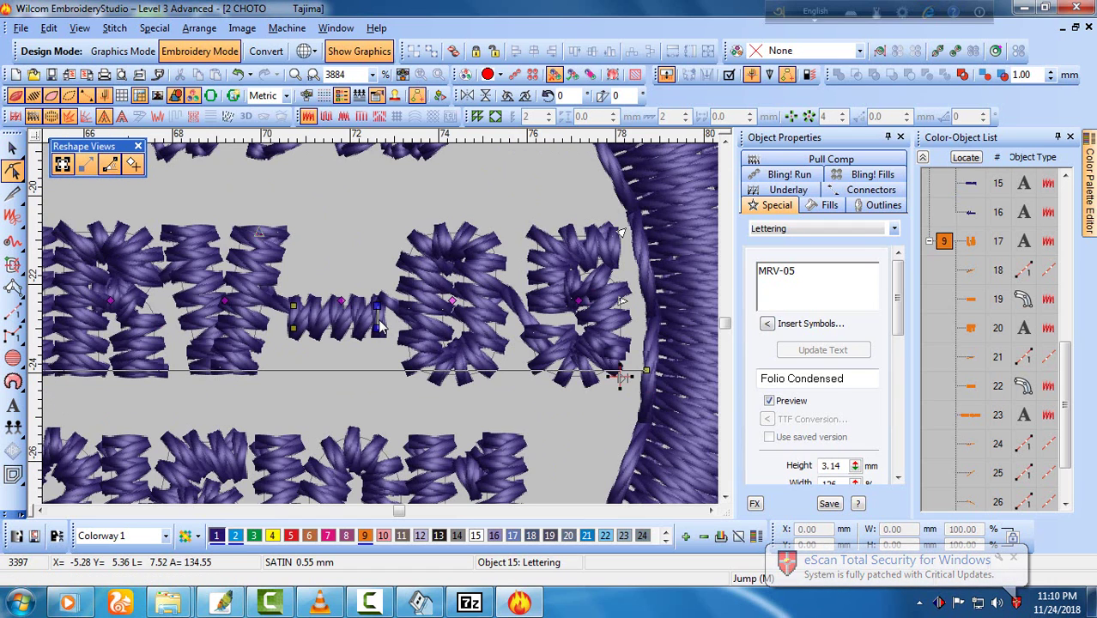
drag(382, 327, 365, 327)
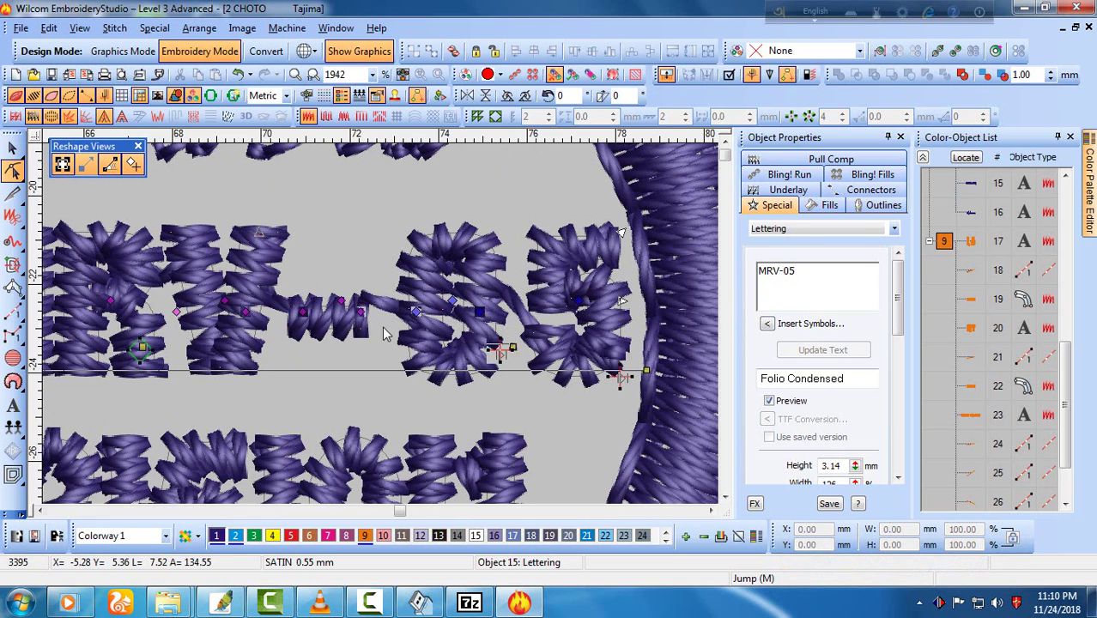
scroll(384, 335, down, 2)
scroll(386, 333, up, 2)
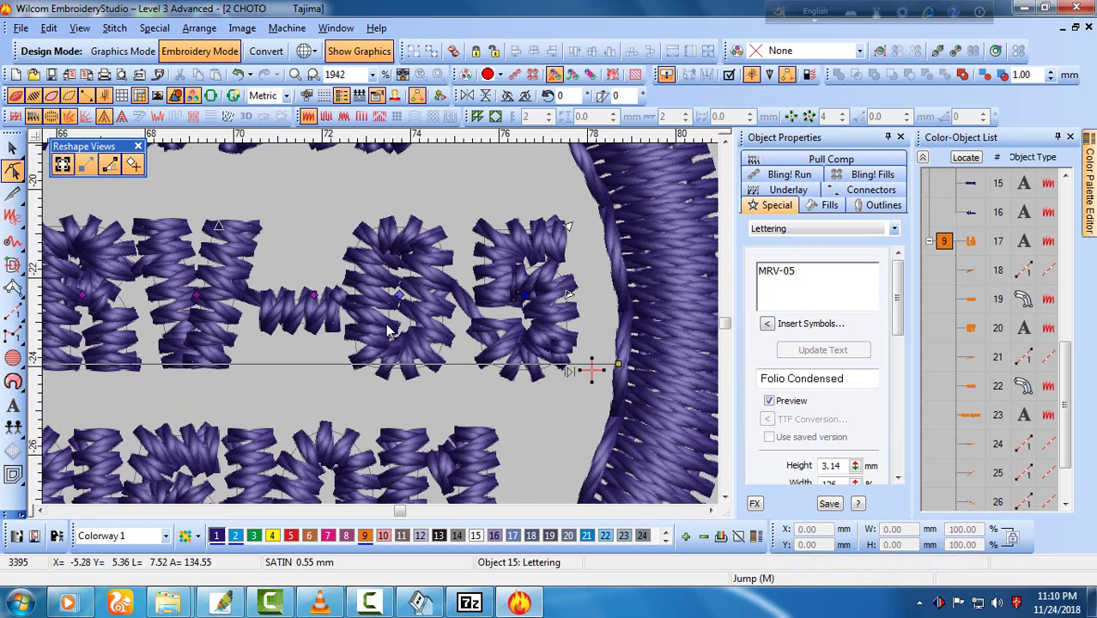
key(Escape)
scroll(359, 328, down, 2)
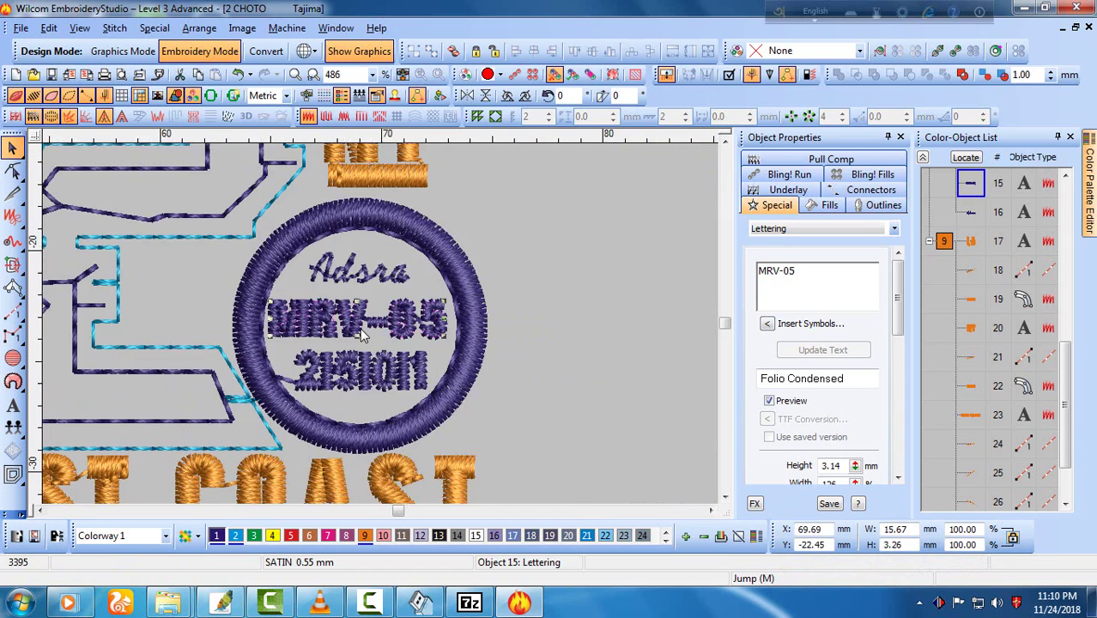
Deselect the MRV-05 lettering and examine the badge text close up and within the whole 2 CHOTO design.
scroll(360, 328, up, 1)
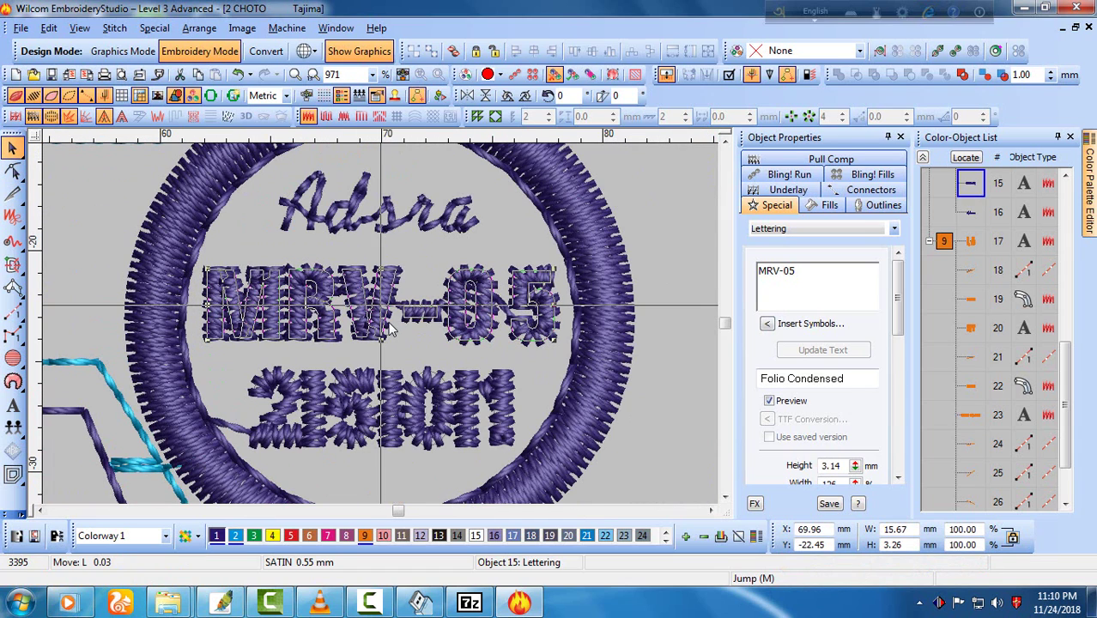
click(649, 371)
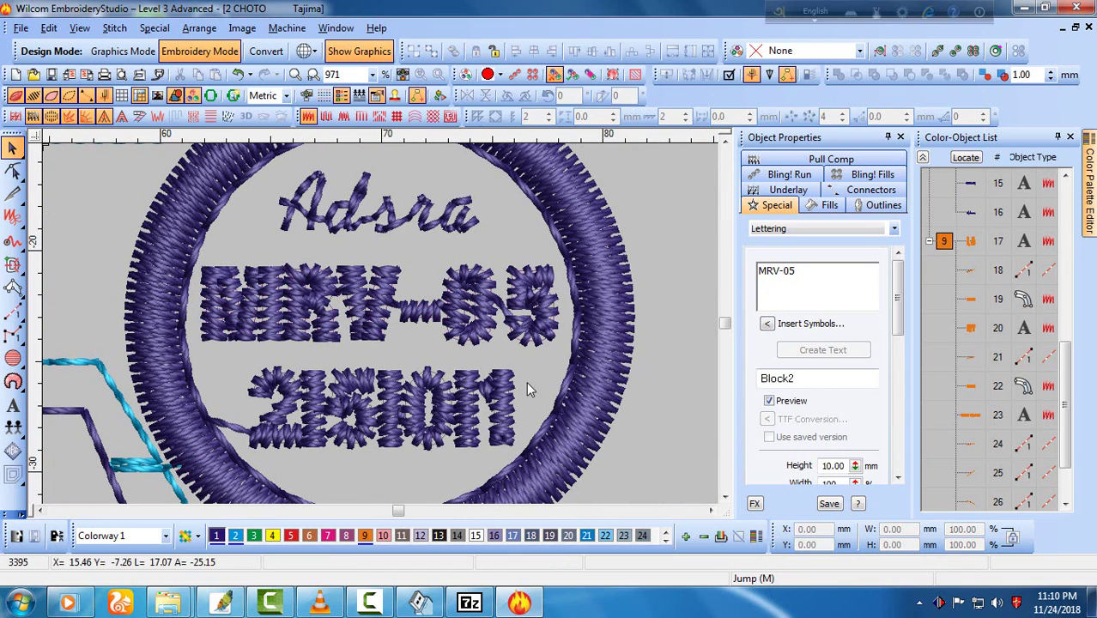
scroll(437, 323, down, 3)
scroll(469, 319, up, 1)
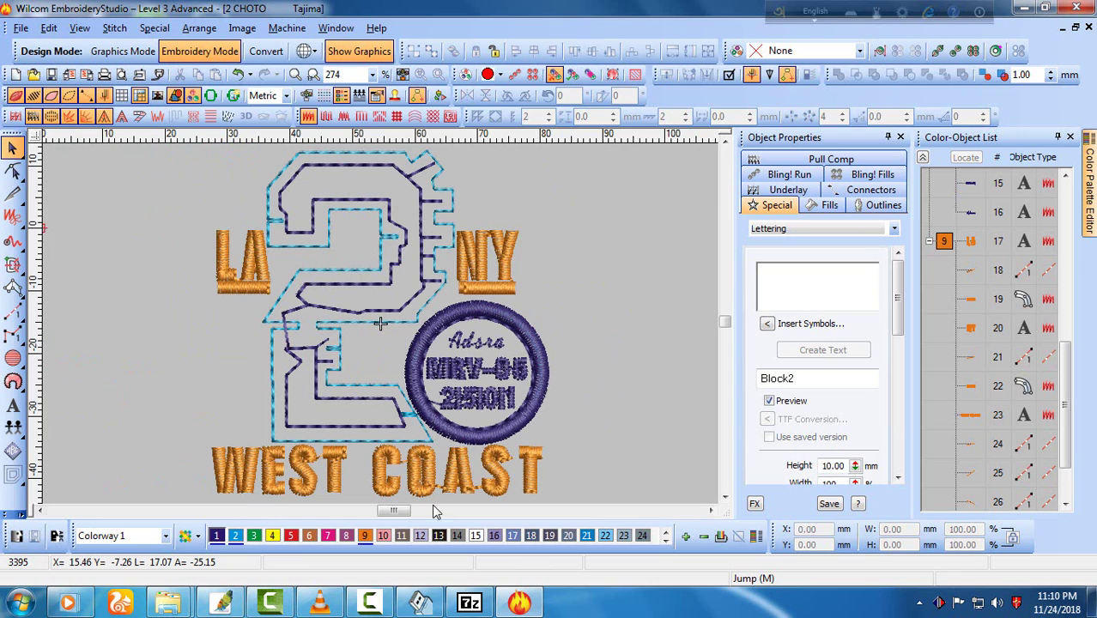
scroll(525, 483, down, 2)
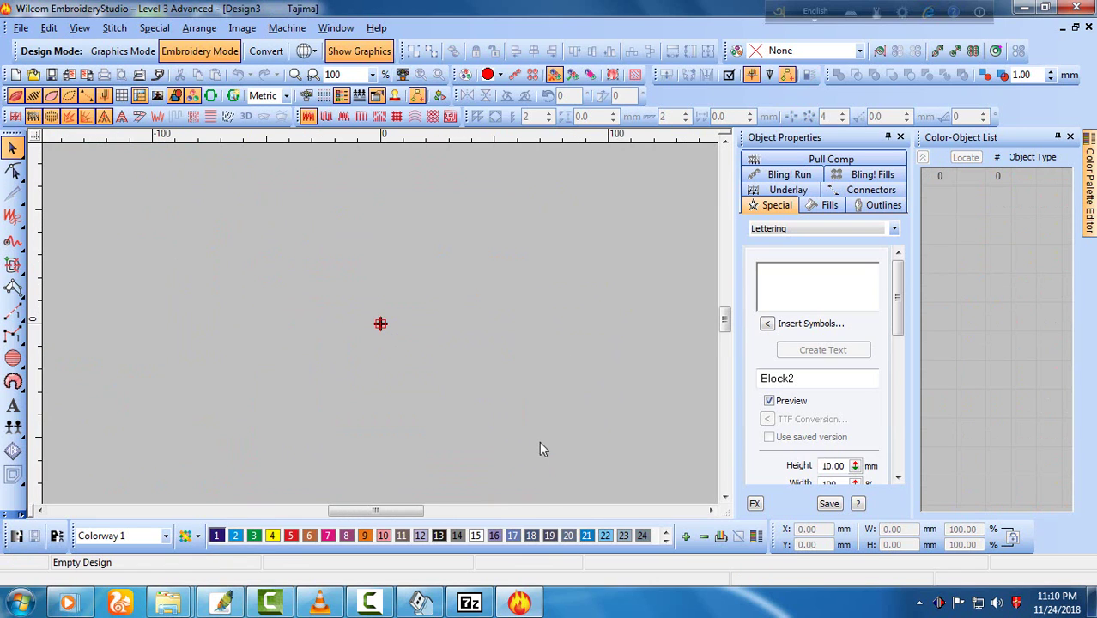
Switch to Design6 and shrink the "Embroidery All Sofwater" lettering proportionally to about 89 mm wide.
key(a)
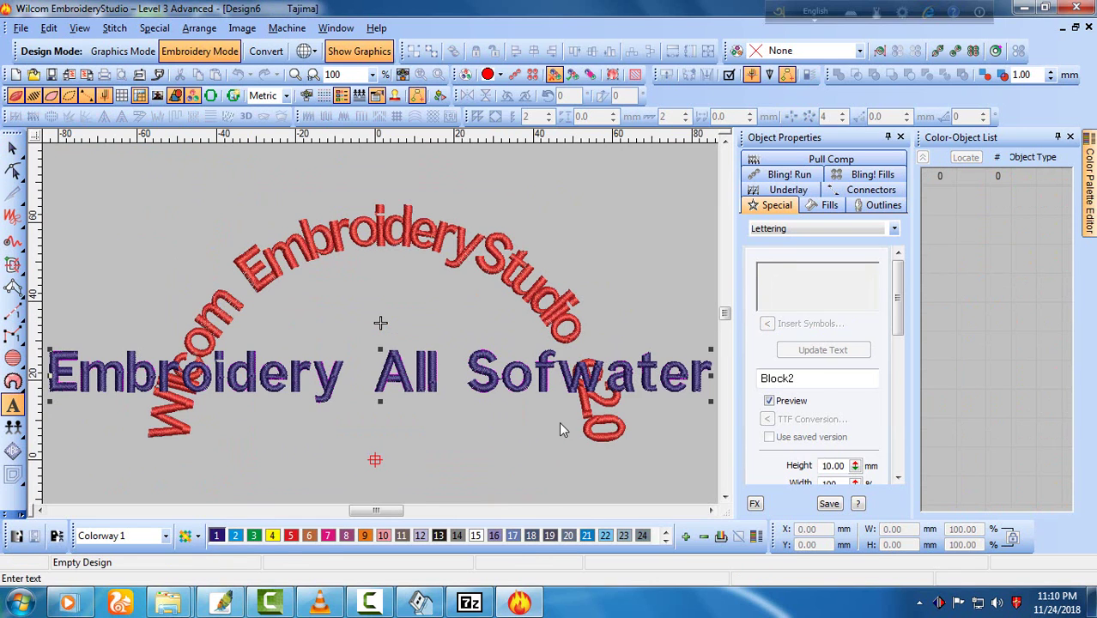
key(Return)
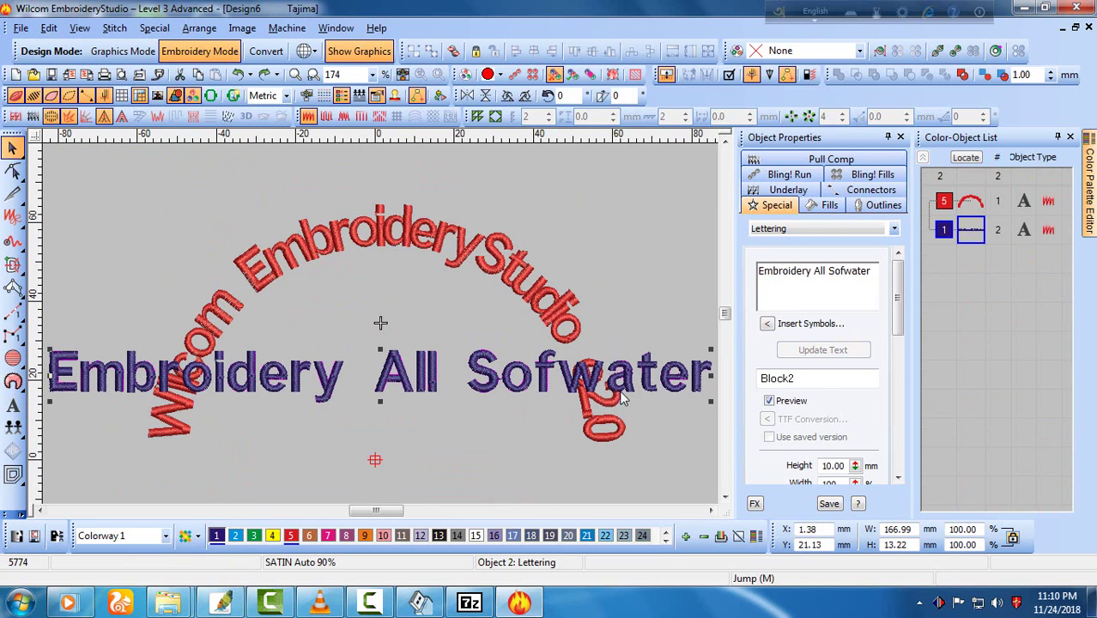
key(shift+z)
drag(546, 336, 470, 345)
key(z)
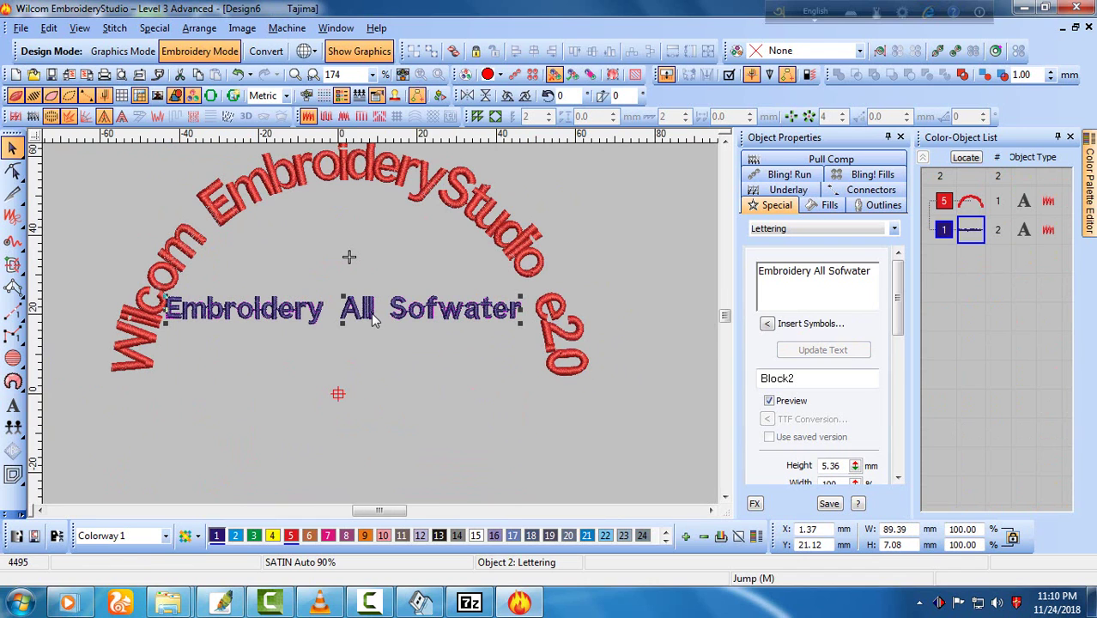
Move the "Embroidery All Sofwater" lettering down near the arch's base and recolour it with colour 2.
drag(371, 313, 388, 366)
click(272, 536)
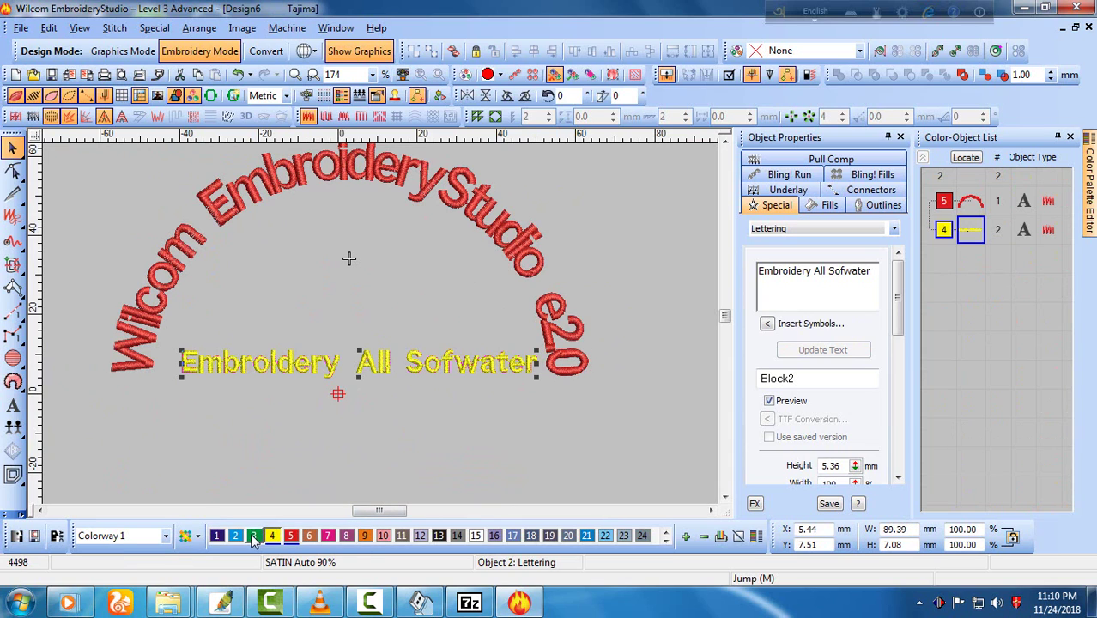
click(254, 535)
click(235, 536)
click(395, 403)
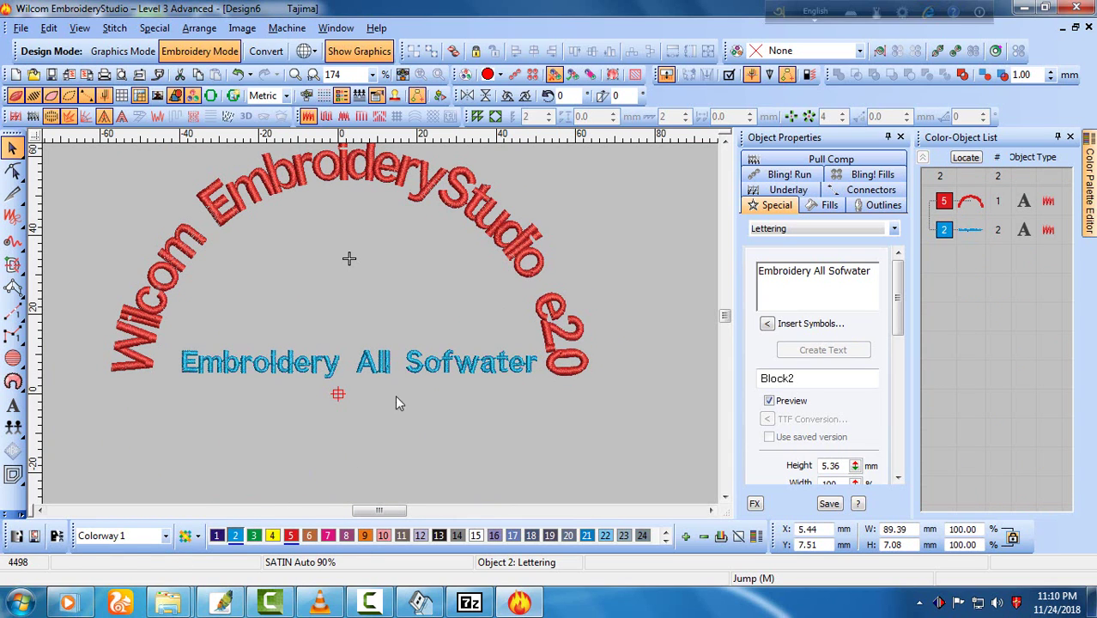
Move the blue lettering up and slightly left inside the red arch, and leave it selected with the whole design in view.
drag(388, 371, 380, 343)
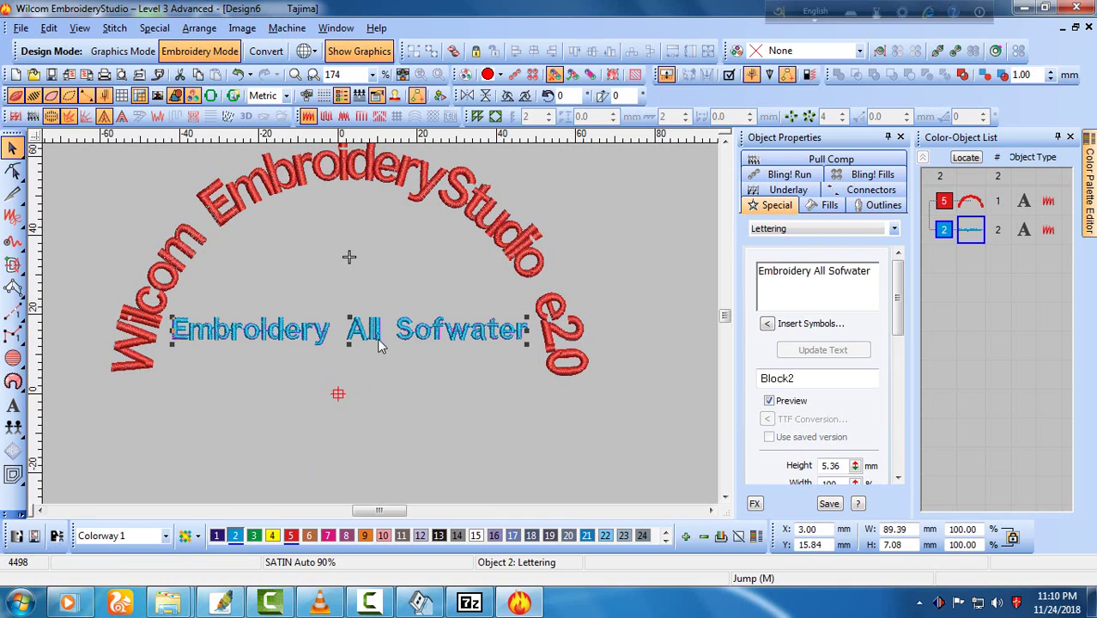
click(432, 374)
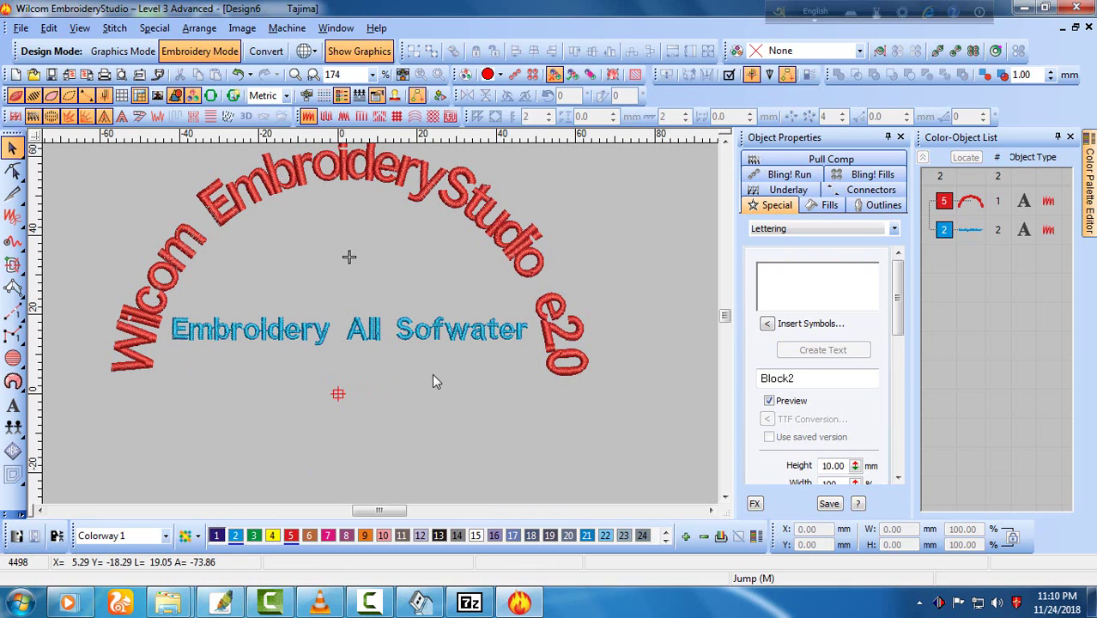
key(0)
click(429, 430)
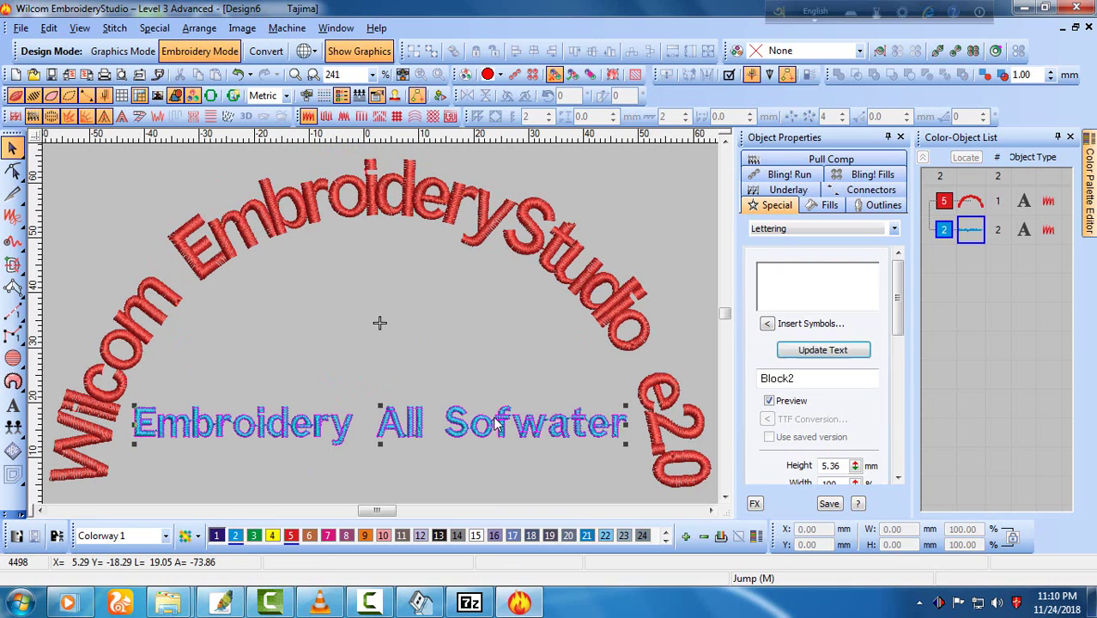
click(465, 428)
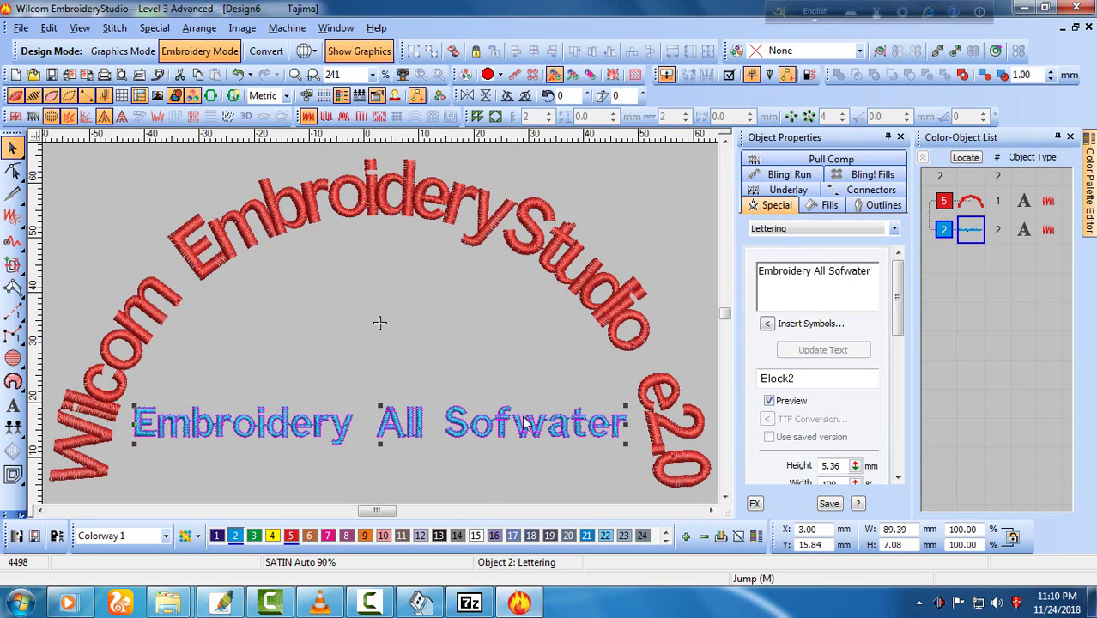
Cancel saving Design6 and close it, discarding its changes.
key(ctrl+s)
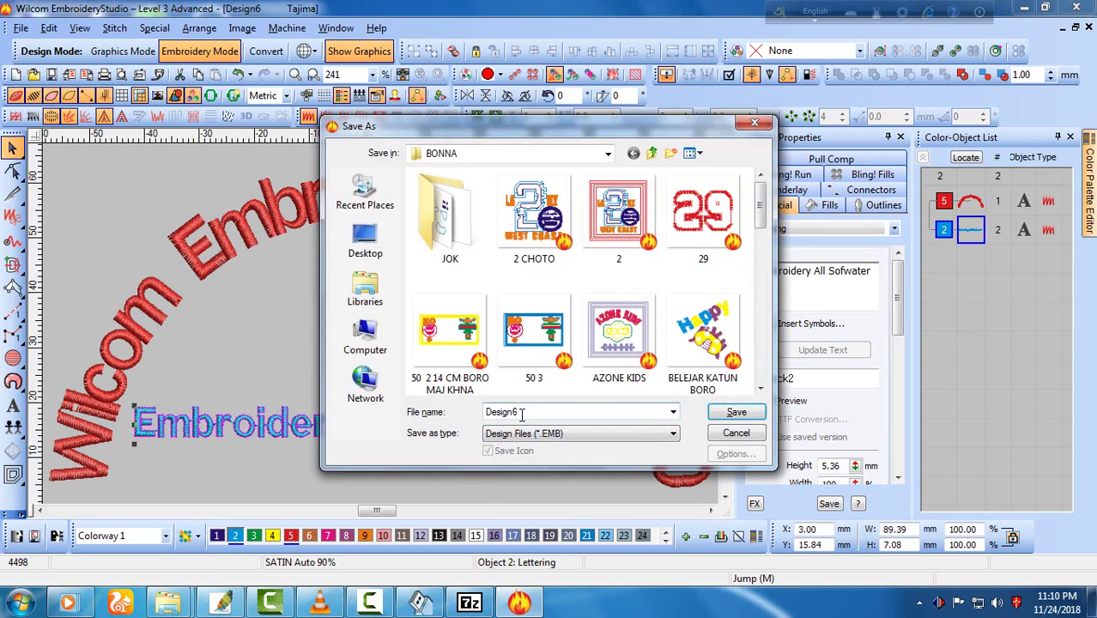
click(755, 123)
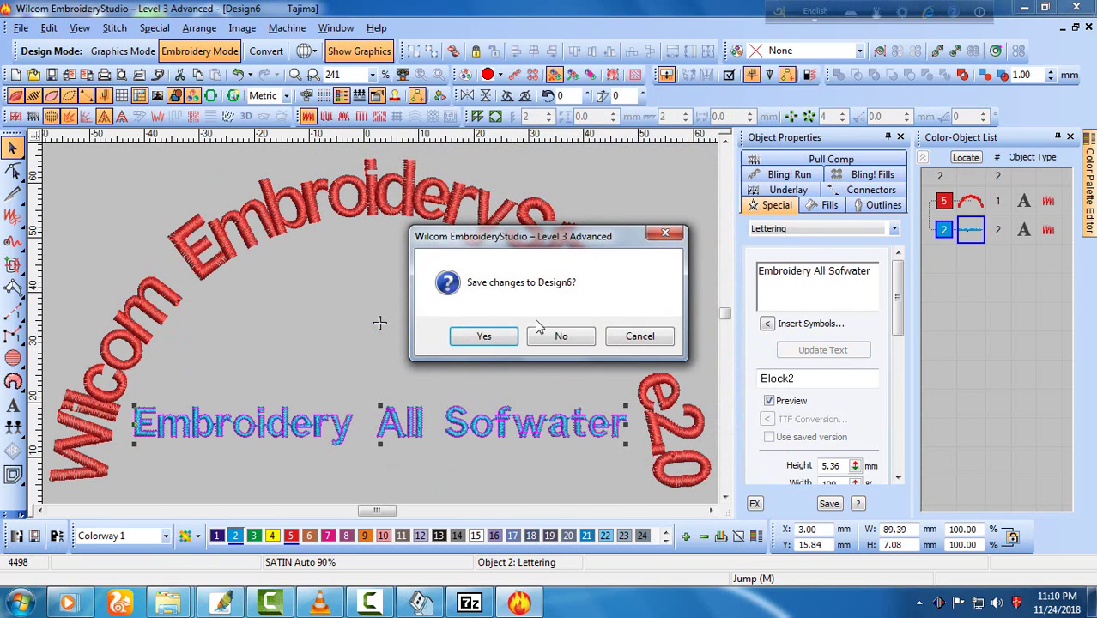
click(576, 340)
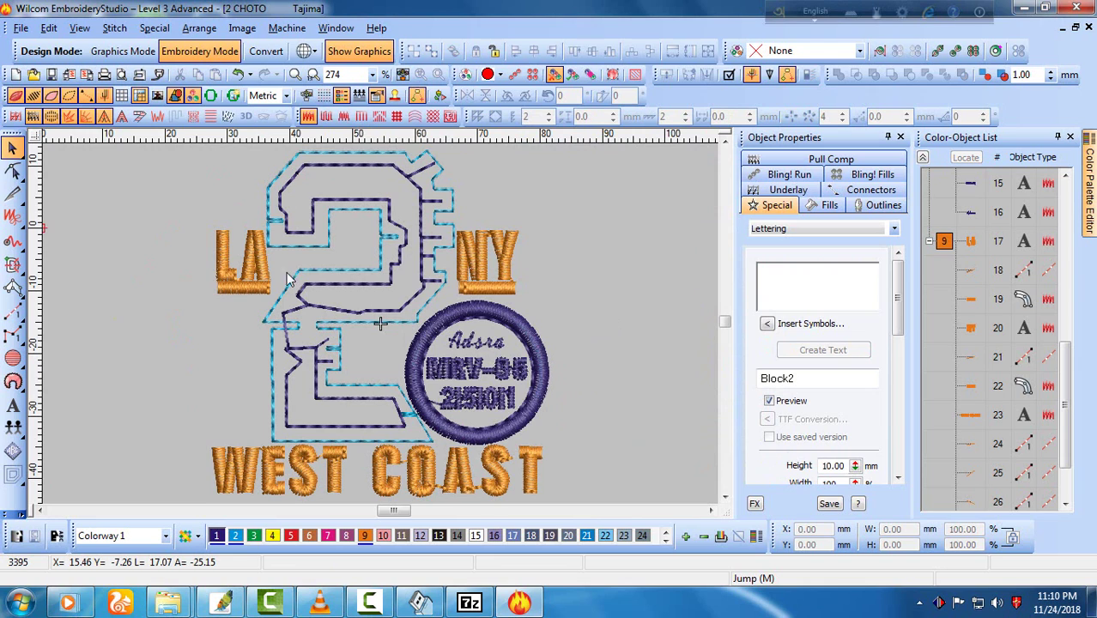
Cycle through the remaining open designs and close them all.
key(ctrl+Tab)
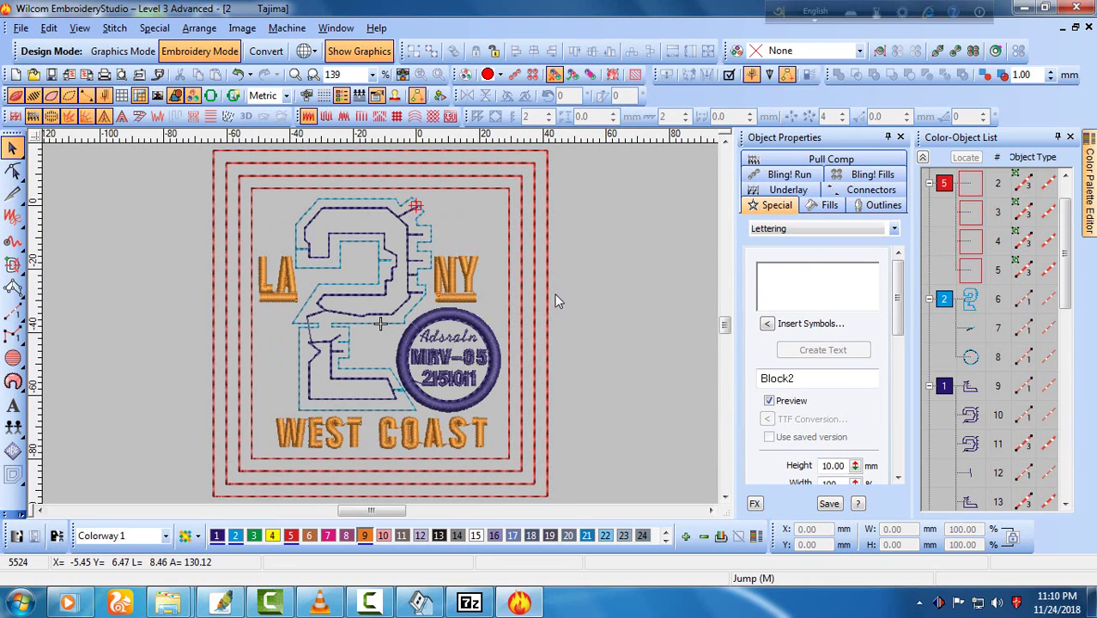
key(ctrl+Tab)
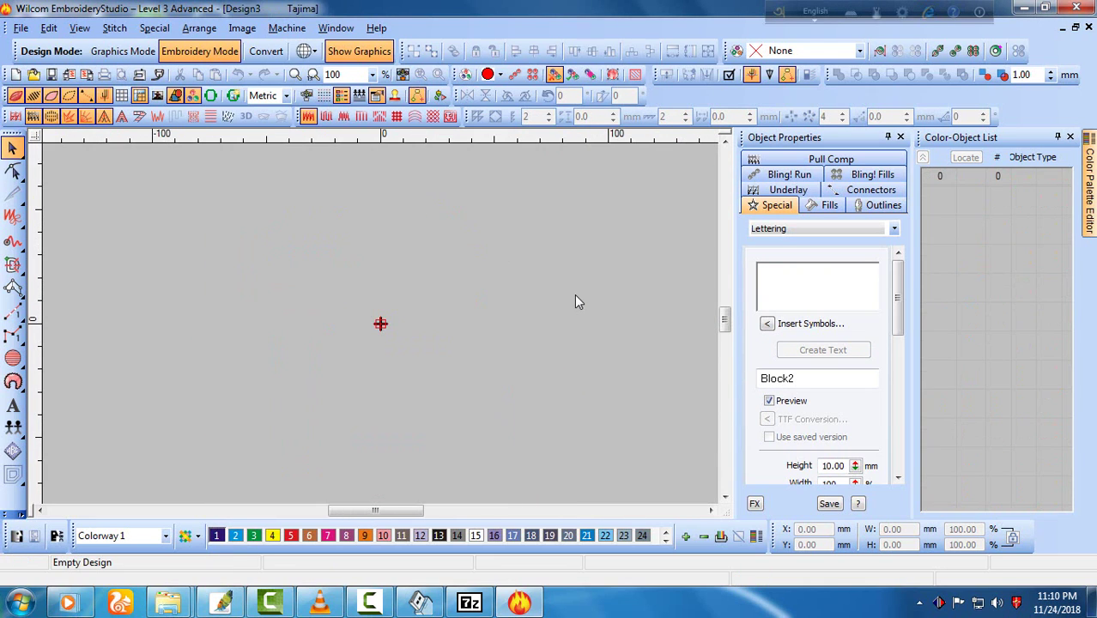
key(ctrl+Tab)
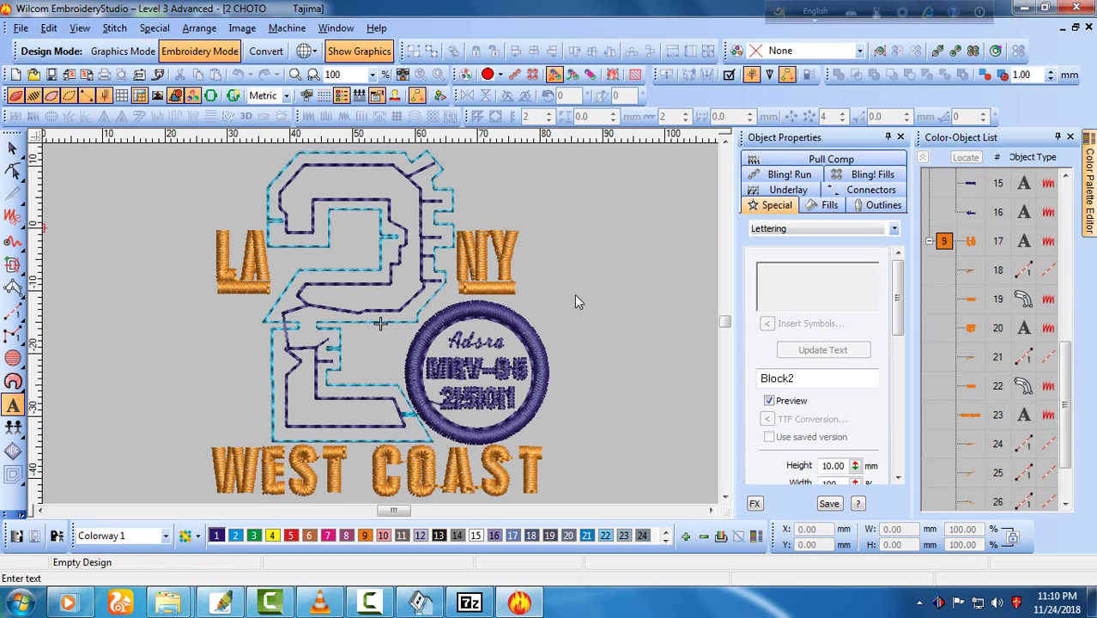
key(ctrl+F4)
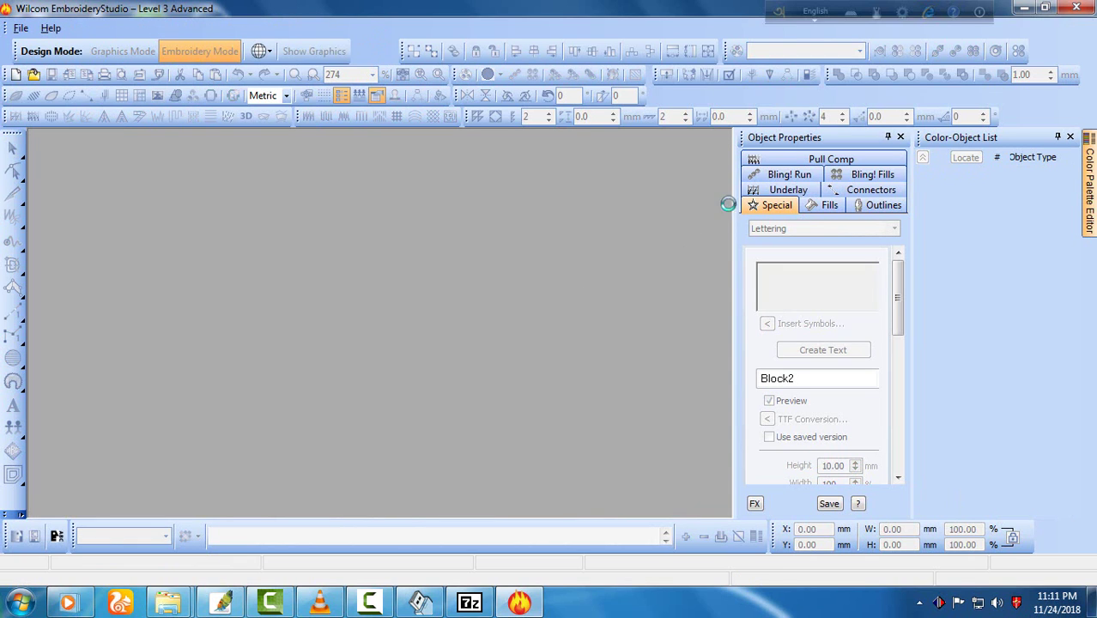
Show the desktop and check the progress of the 7-Zip ISO extraction and the YUMI setup.
key(super+d)
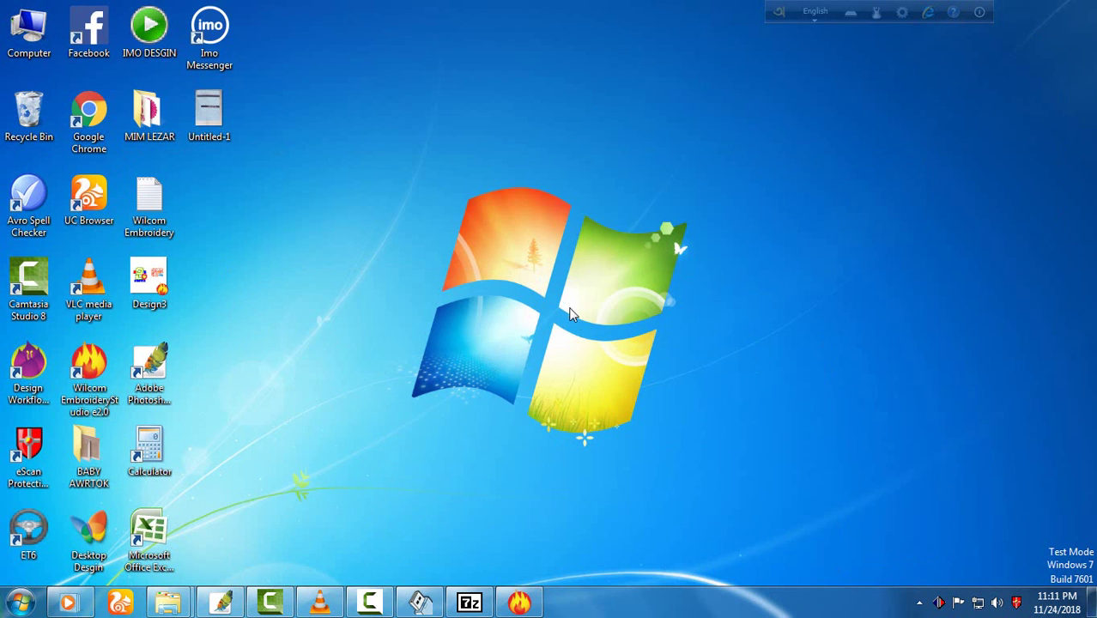
right_click(541, 310)
click(468, 603)
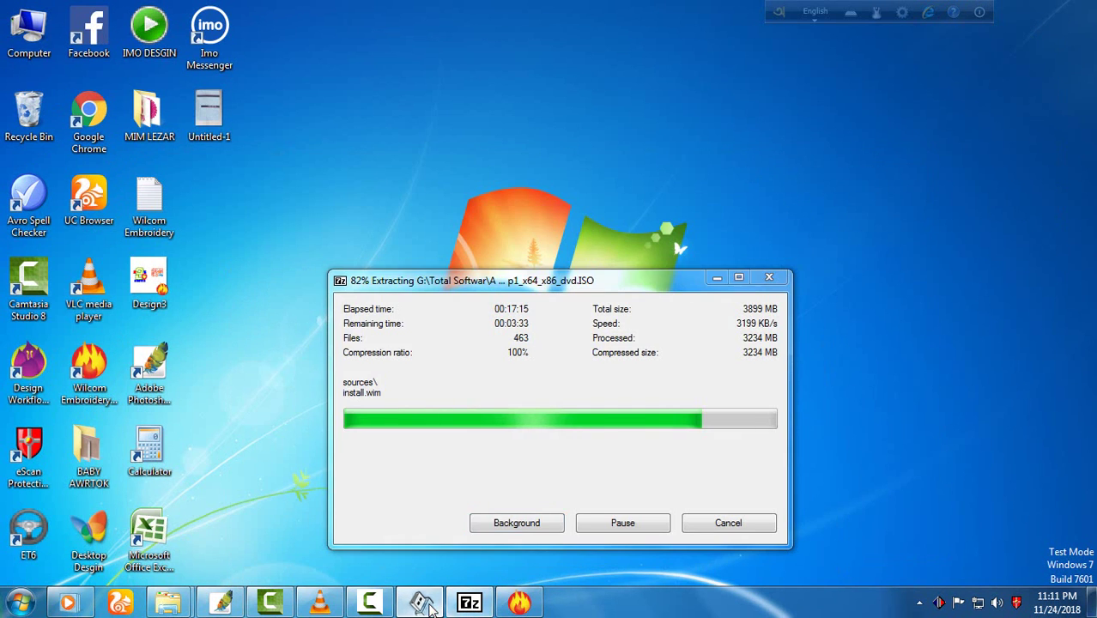
right_click(1022, 206)
click(1004, 248)
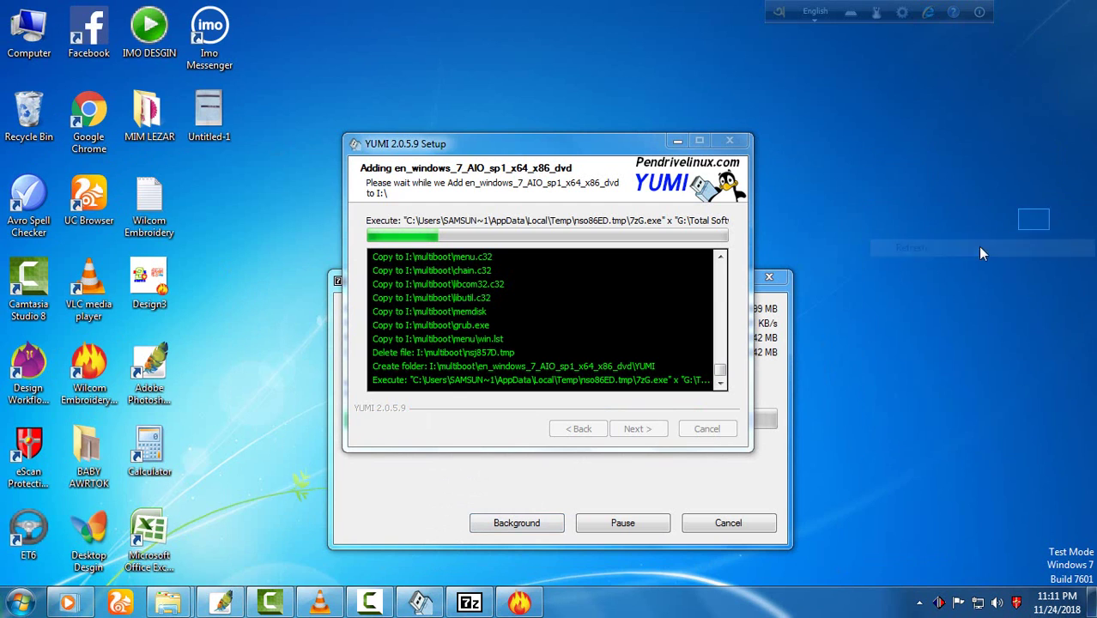
right_click(974, 206)
click(968, 248)
right_click(930, 234)
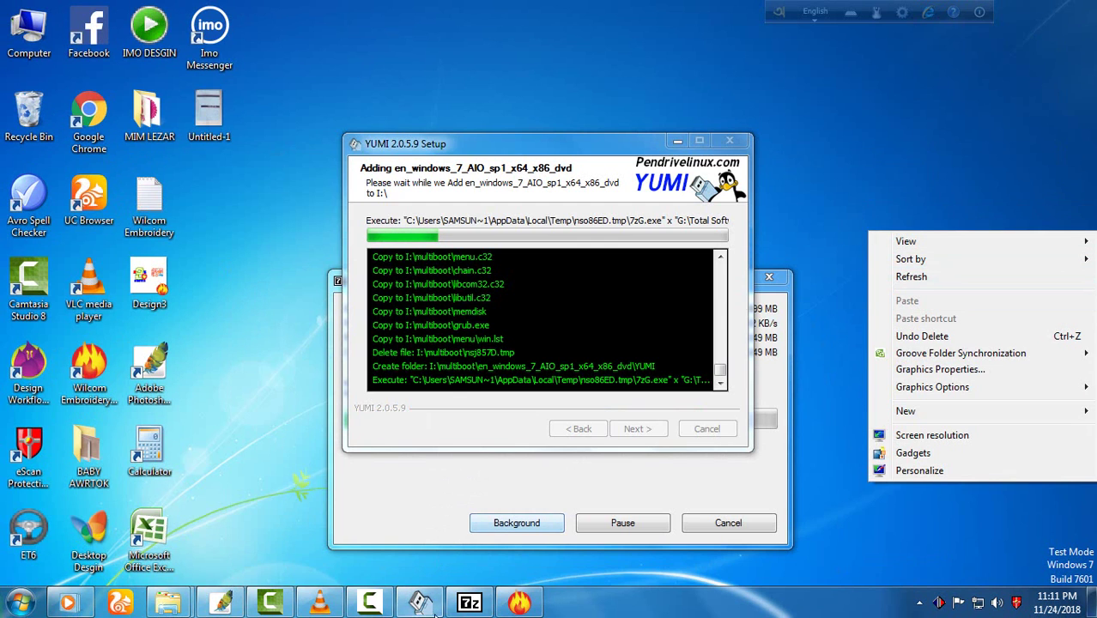
Switch back to Wilcom EmbroideryStudio and open the 2 CHOTO design from the BONNA folder.
click(525, 606)
click(525, 606)
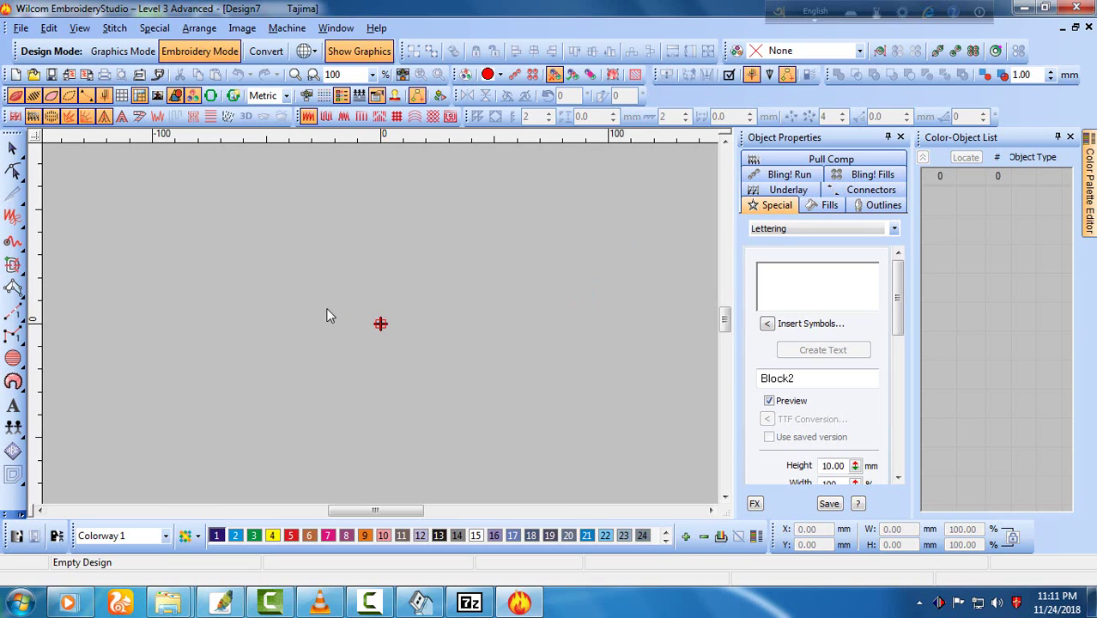
key(ctrl+o)
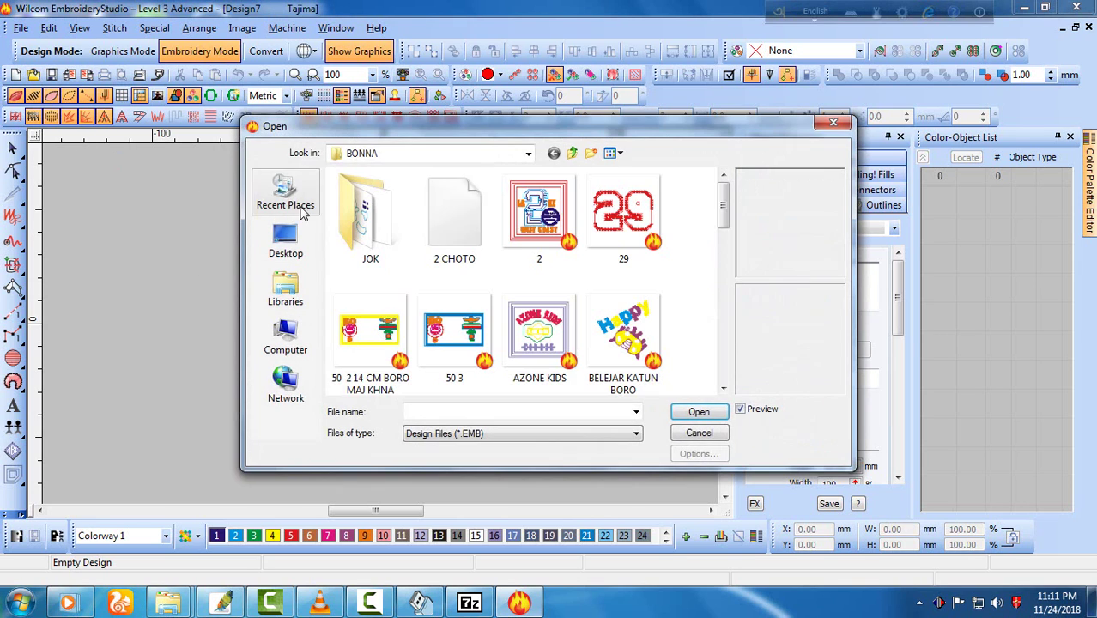
double_click(477, 242)
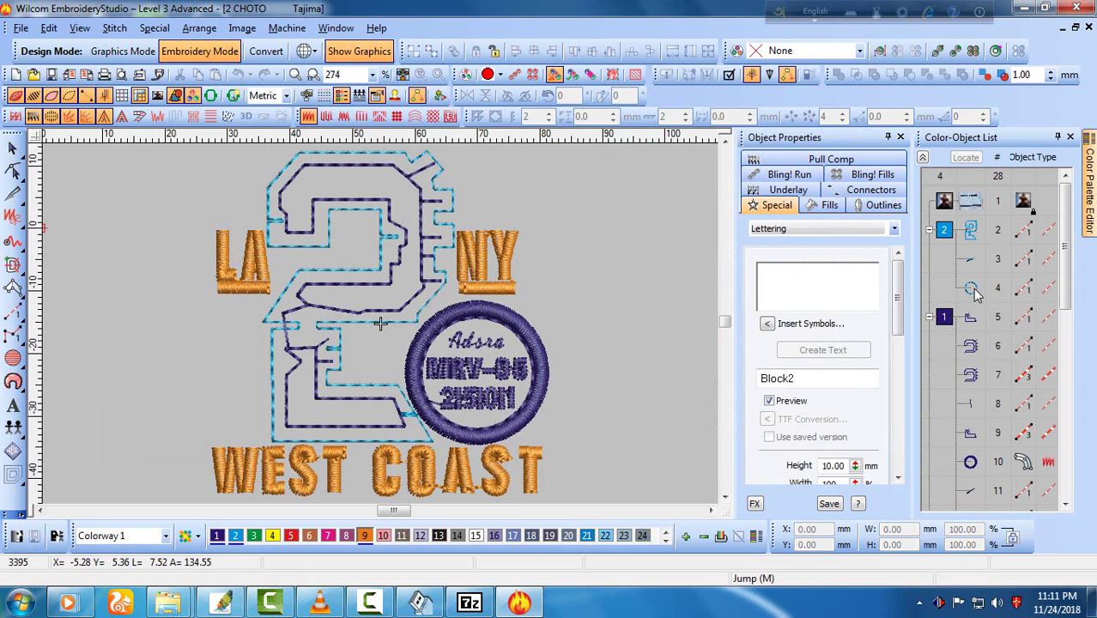
Copy the blue outline of the number 2 and the circle run into a new design and deselect them.
click(970, 288)
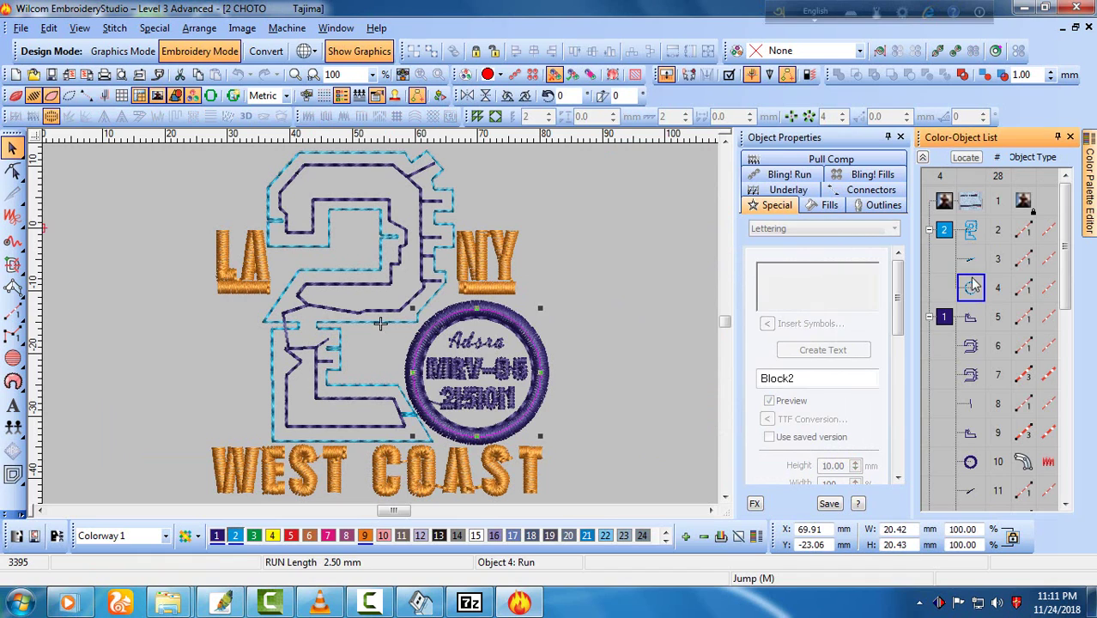
ctrl+click(970, 230)
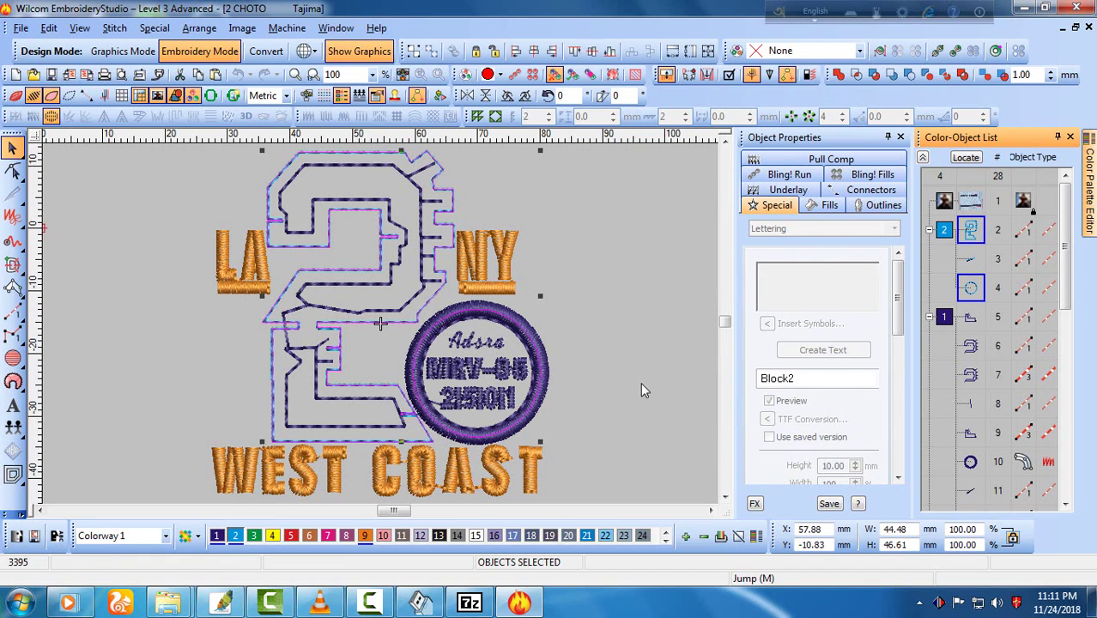
key(ctrl+n)
key(ctrl+v)
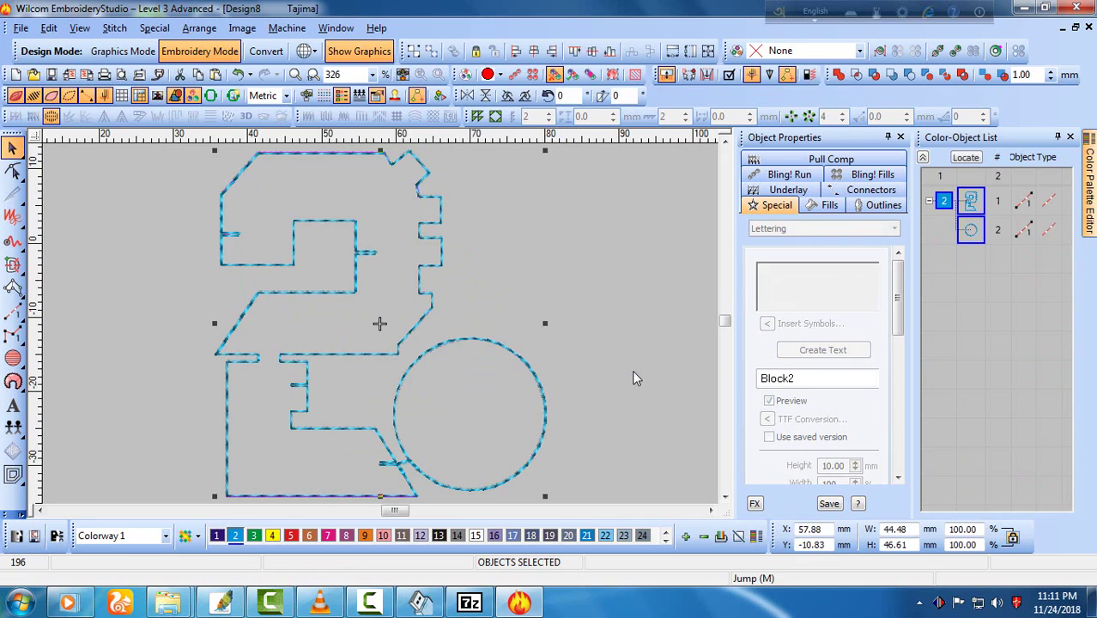
key(shift+z)
click(507, 369)
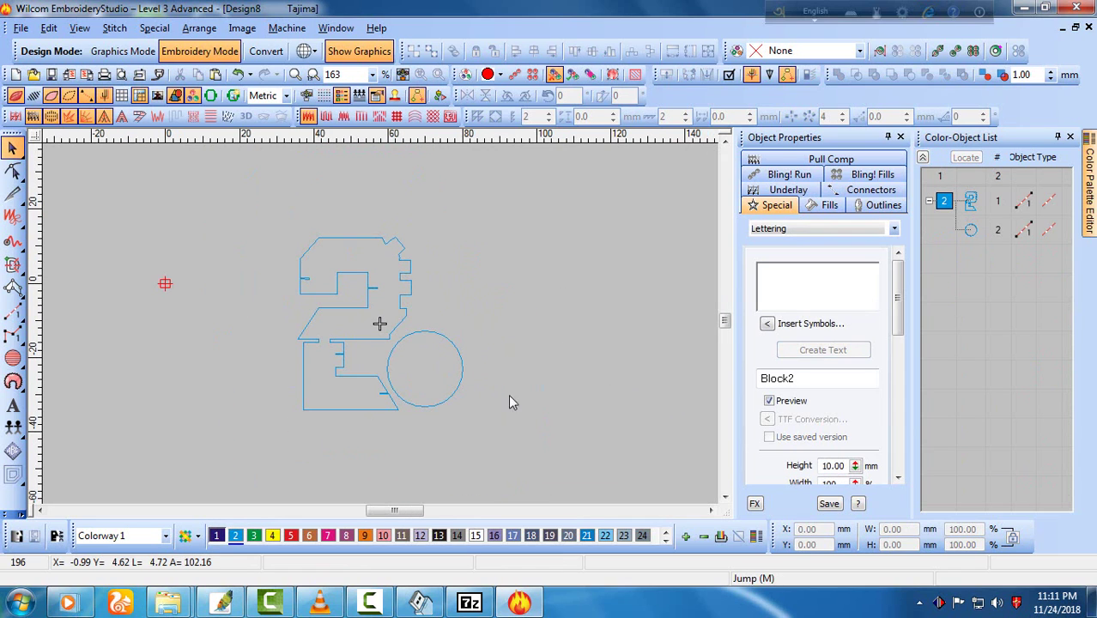
Offset the circle by a fixed 0.60 mm with an offset count of 1 as a Run object.
click(455, 342)
click(12, 475)
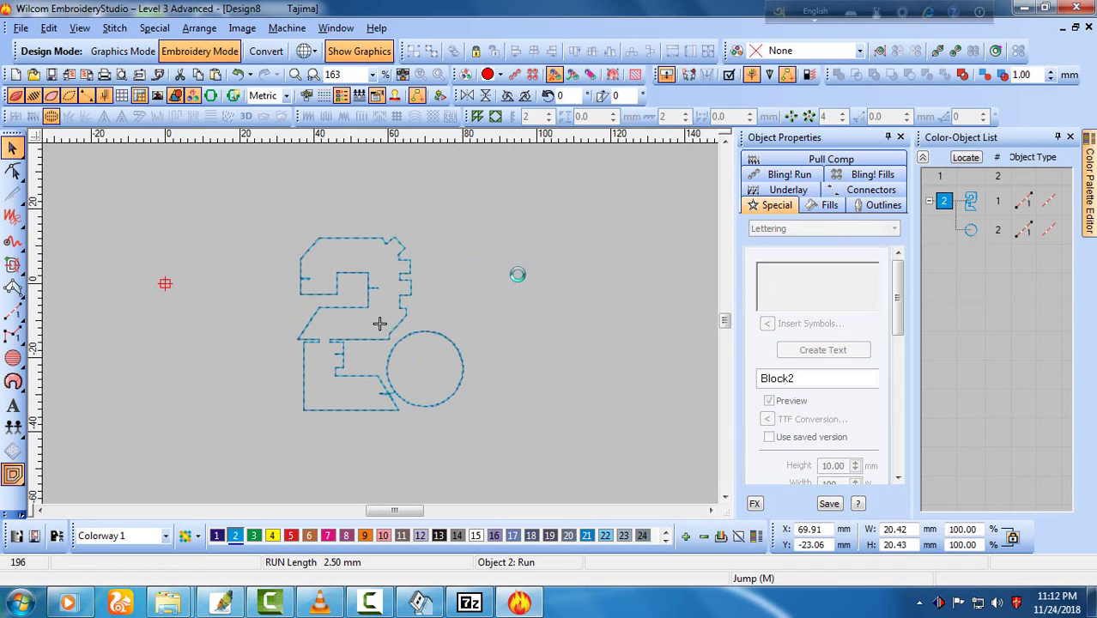
click(480, 420)
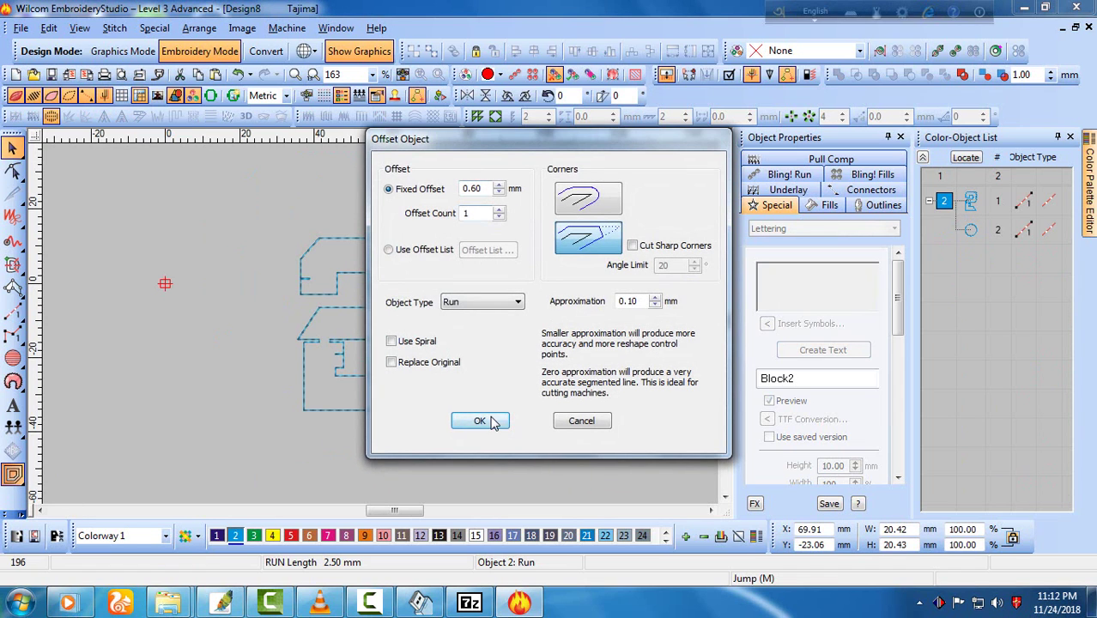
Delete the original inner circle and keep only the outer offset run.
scroll(350, 321, up, 2)
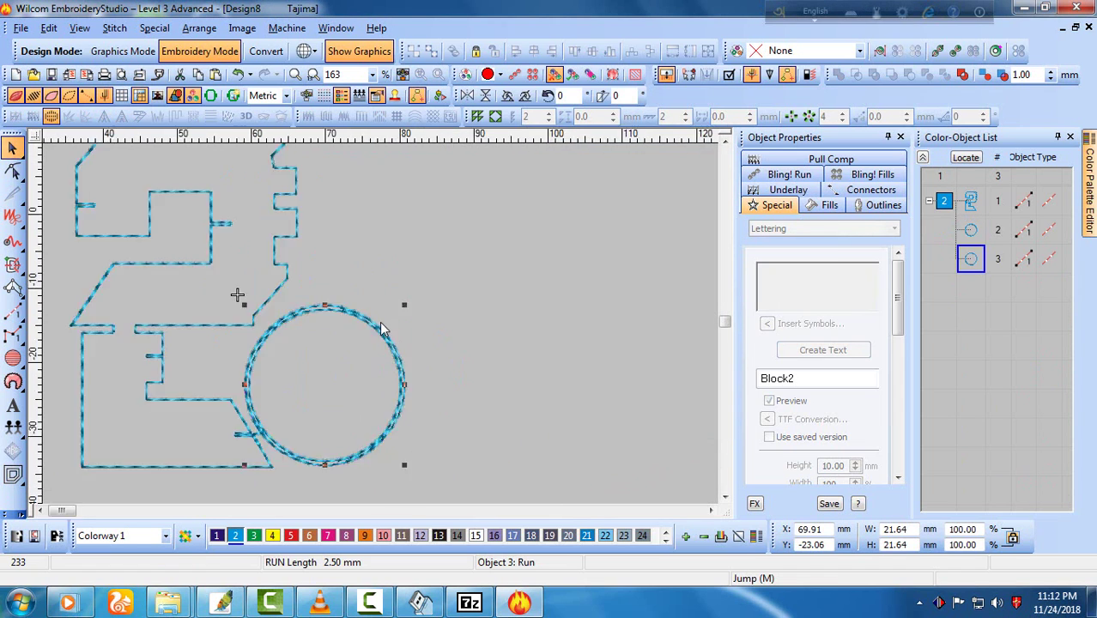
click(352, 333)
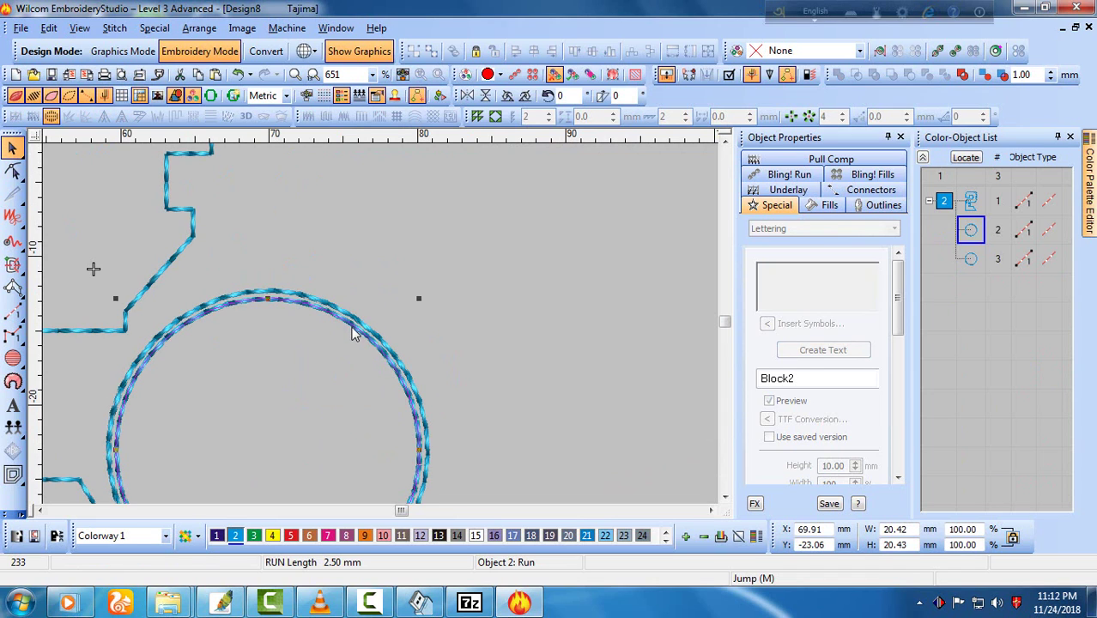
key(Delete)
scroll(353, 328, down, 1)
Select all objects and set their outline run stitch length to 1.00 mm.
key(ctrl+a)
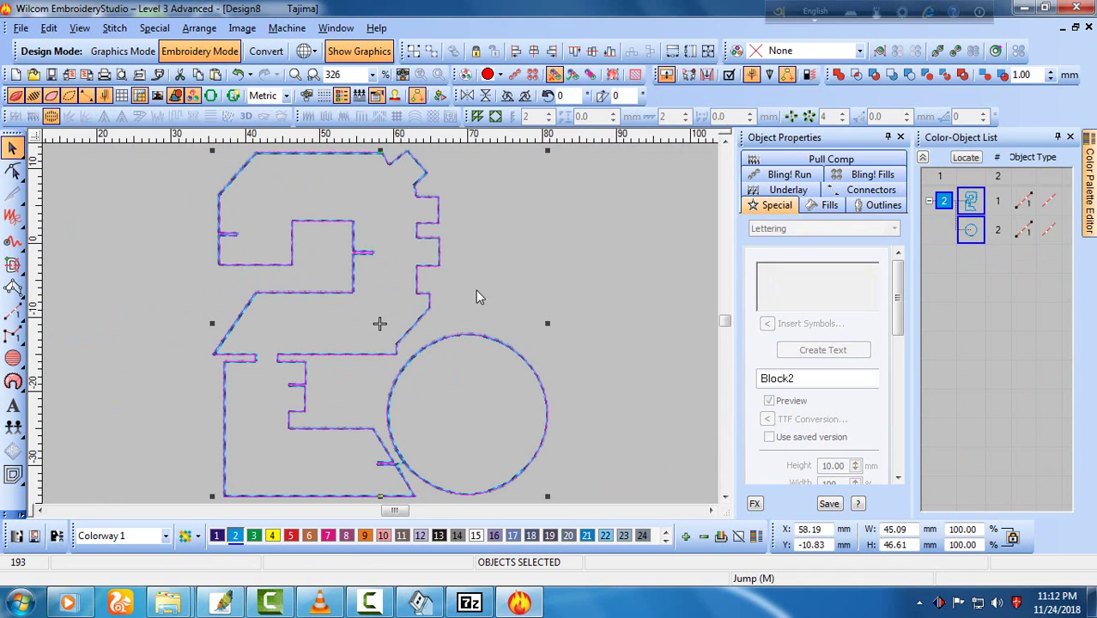
right_click(400, 206)
click(421, 211)
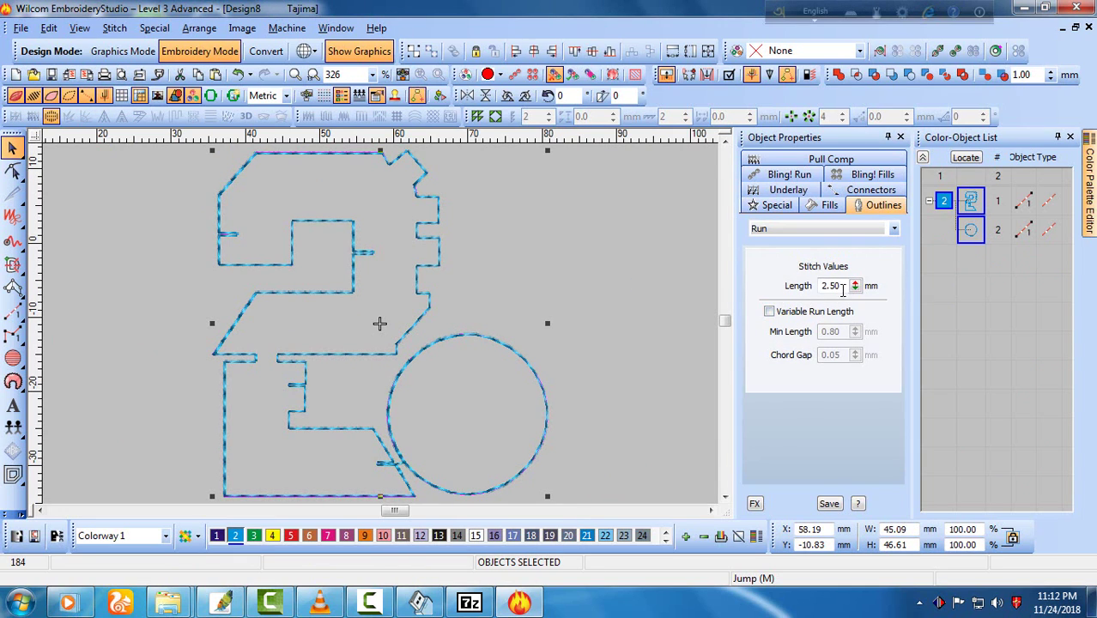
double_click(826, 286)
text(1)
key(Return)
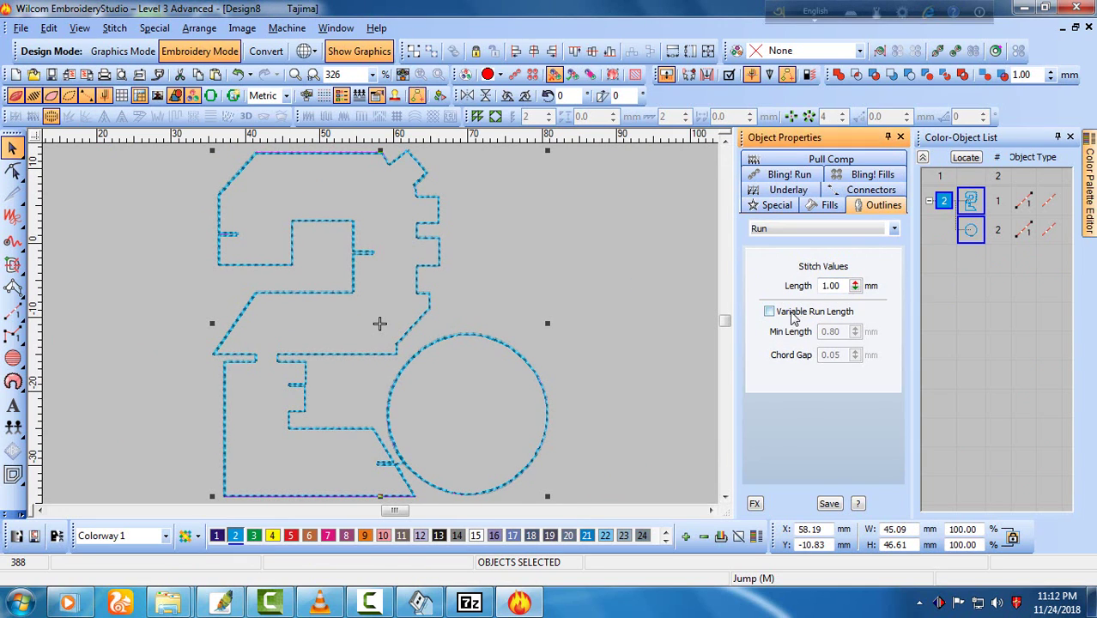
click(790, 310)
Set the connectors of all selected objects to always trim after and always tie in.
click(874, 189)
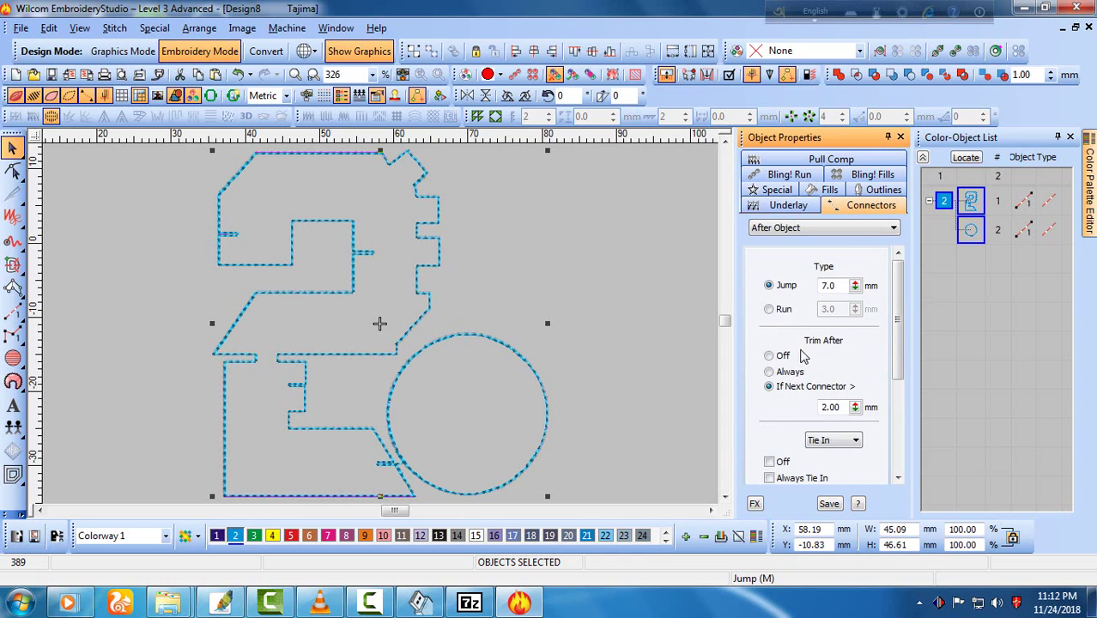
click(788, 371)
click(794, 477)
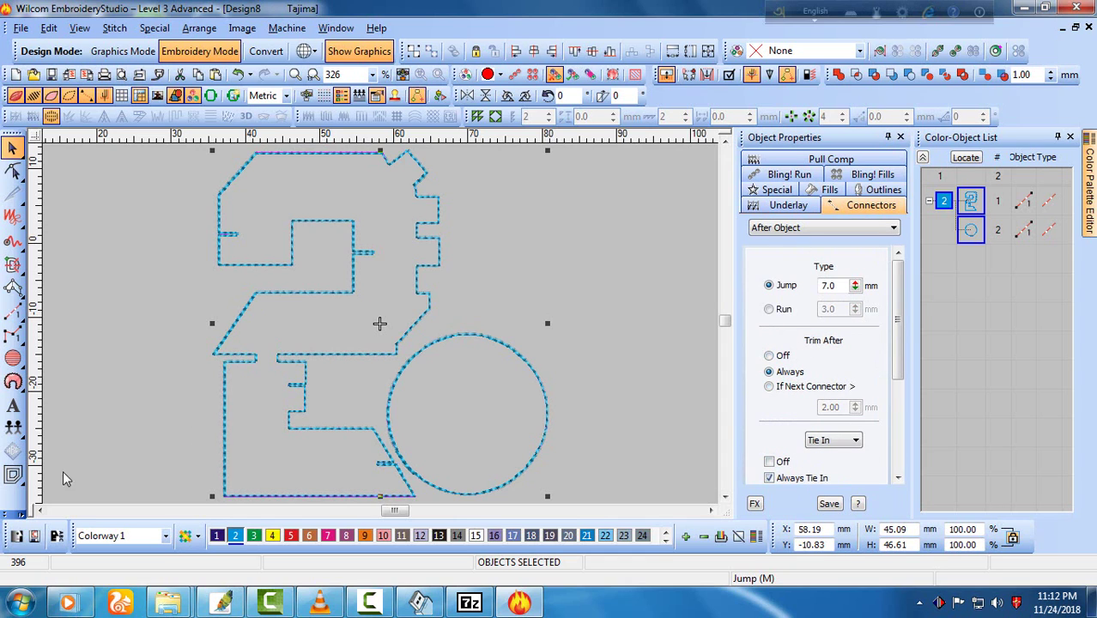
Travel through the stitching by trim to check the trim between the 2 and the circle, and deselect everything.
click(36, 521)
mouse_move(36, 515)
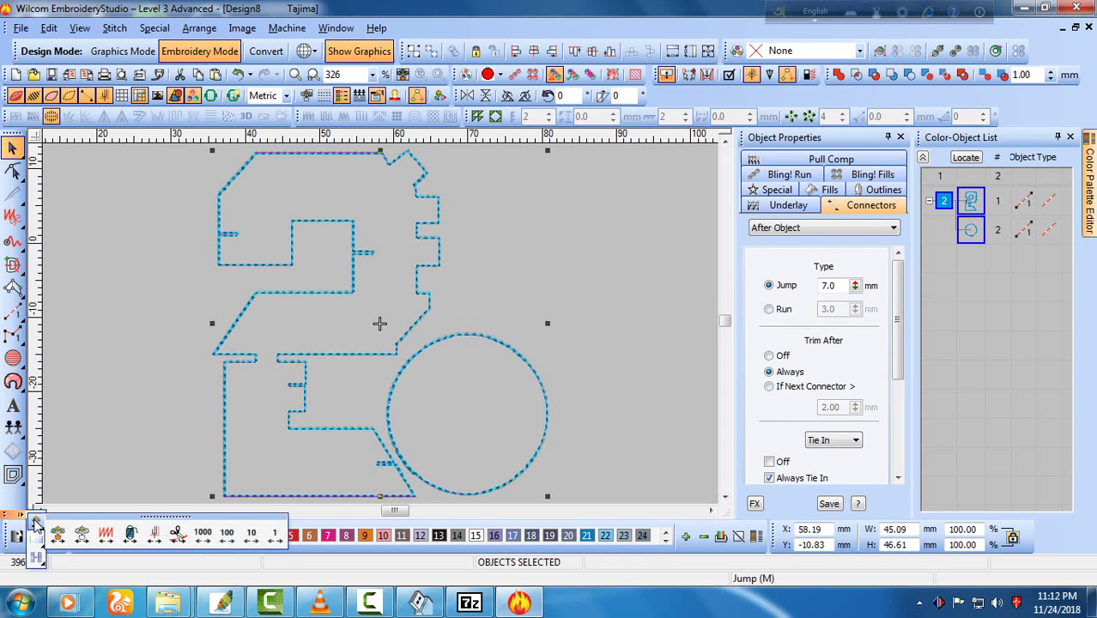
click(179, 533)
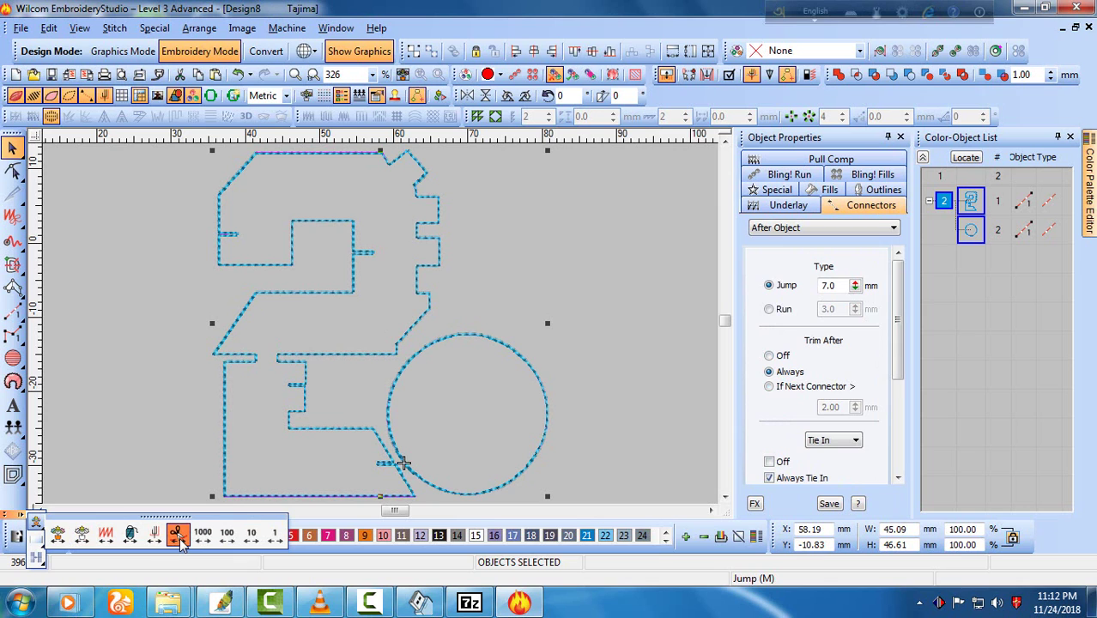
click(141, 414)
Save the outline design as the EMB file 2 CHOTO in the JOK folder inside BONNA.
key(ctrl+s)
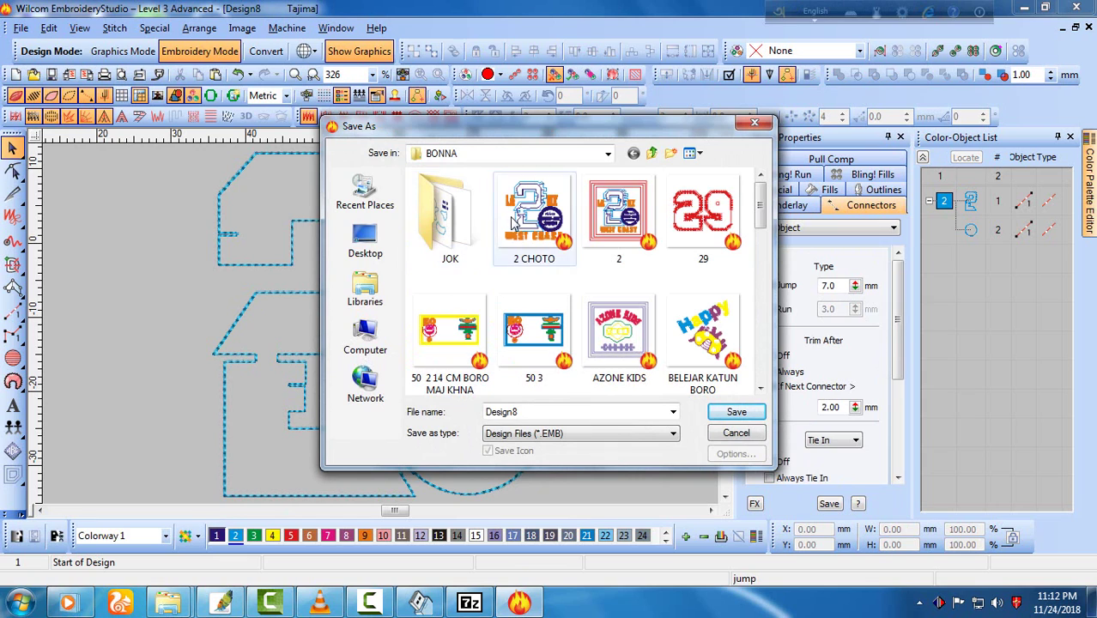
click(515, 225)
double_click(448, 226)
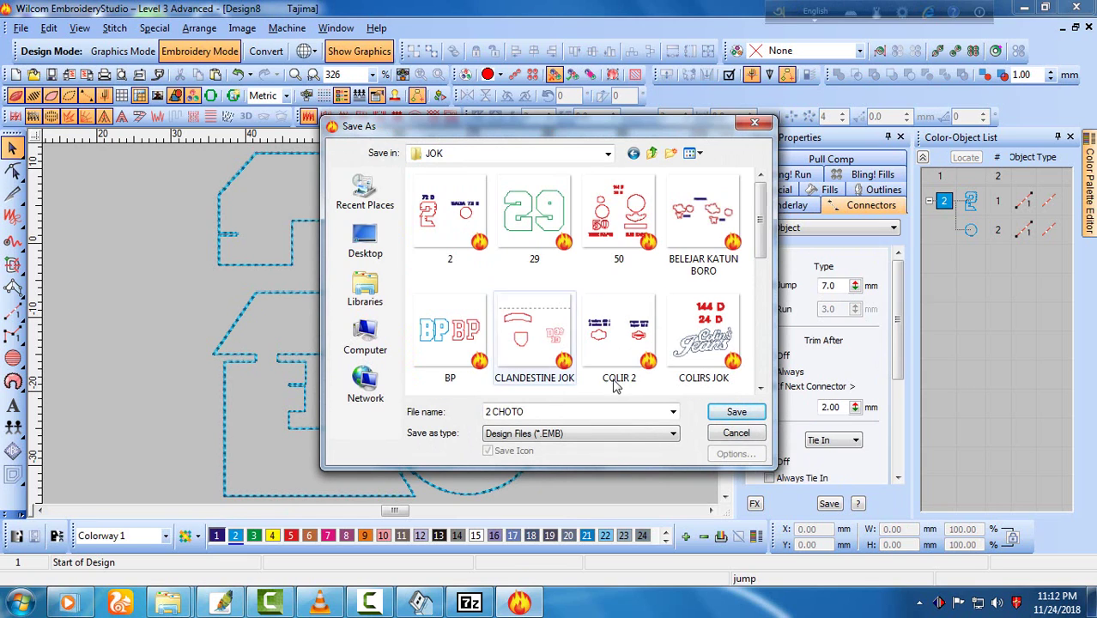
click(736, 412)
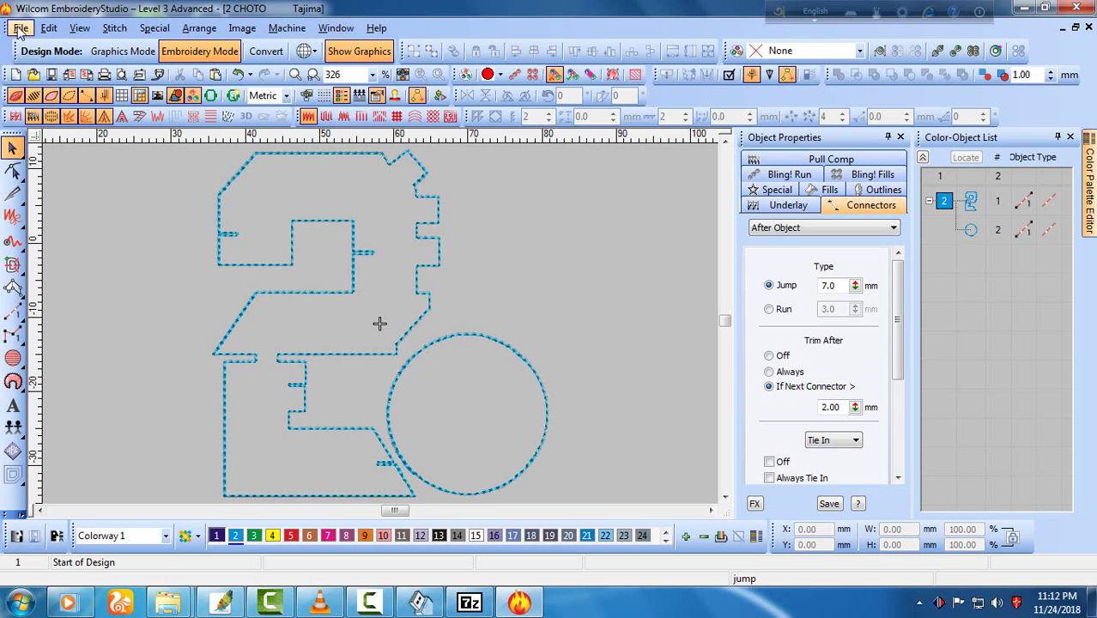
Open Computer from the desktop to check the available drives, minimize it and refresh the desktop.
key(alt+f)
key(Escape)
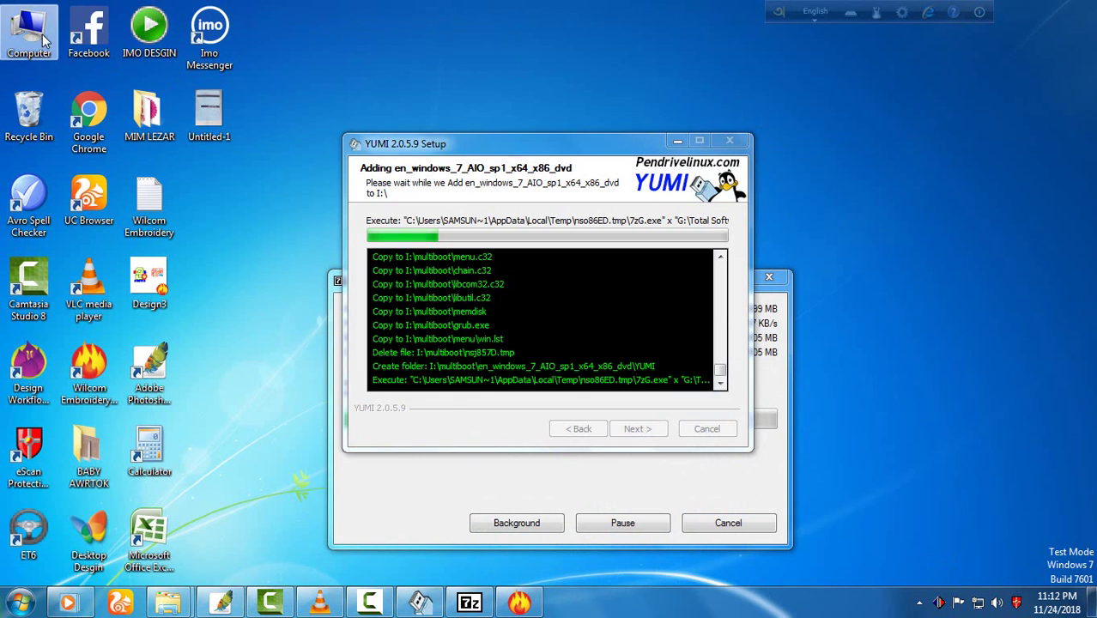
double_click(41, 36)
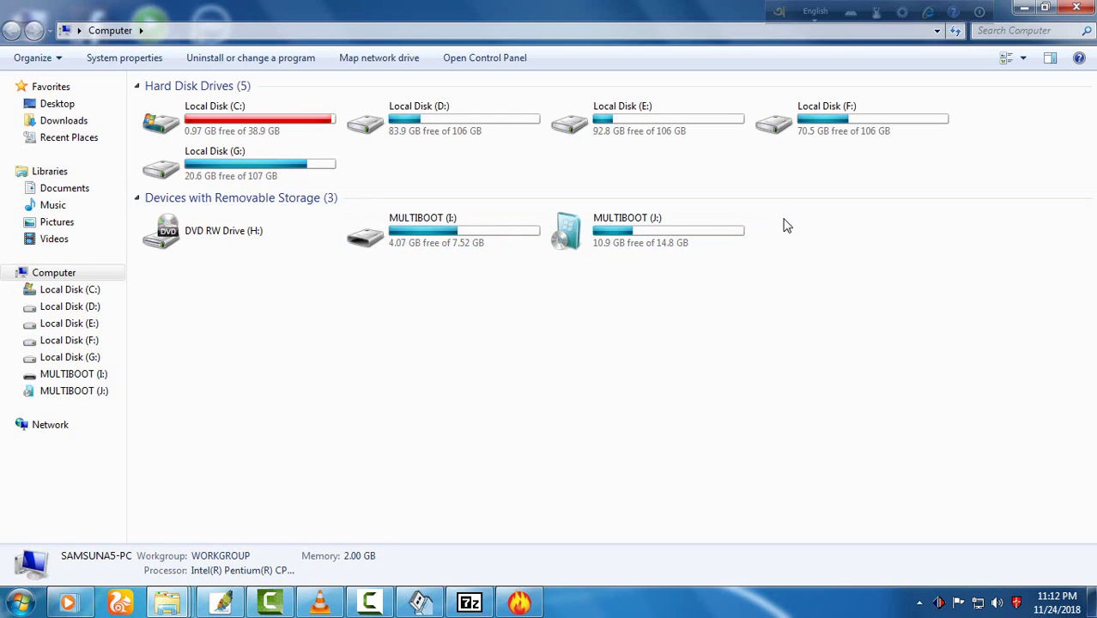
click(1024, 7)
right_click(844, 204)
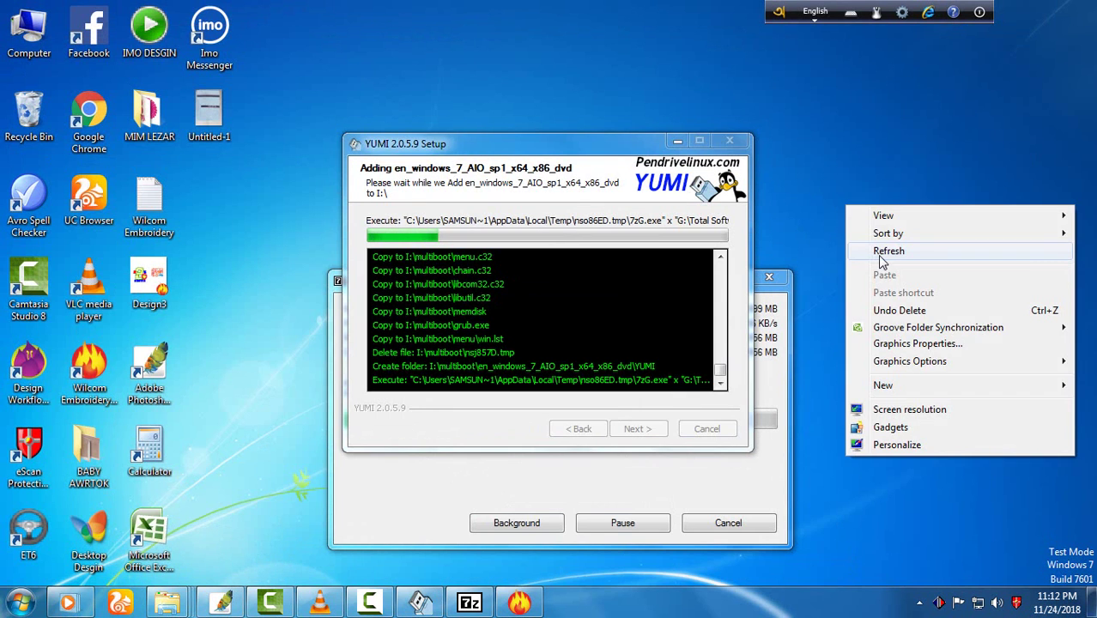
click(875, 252)
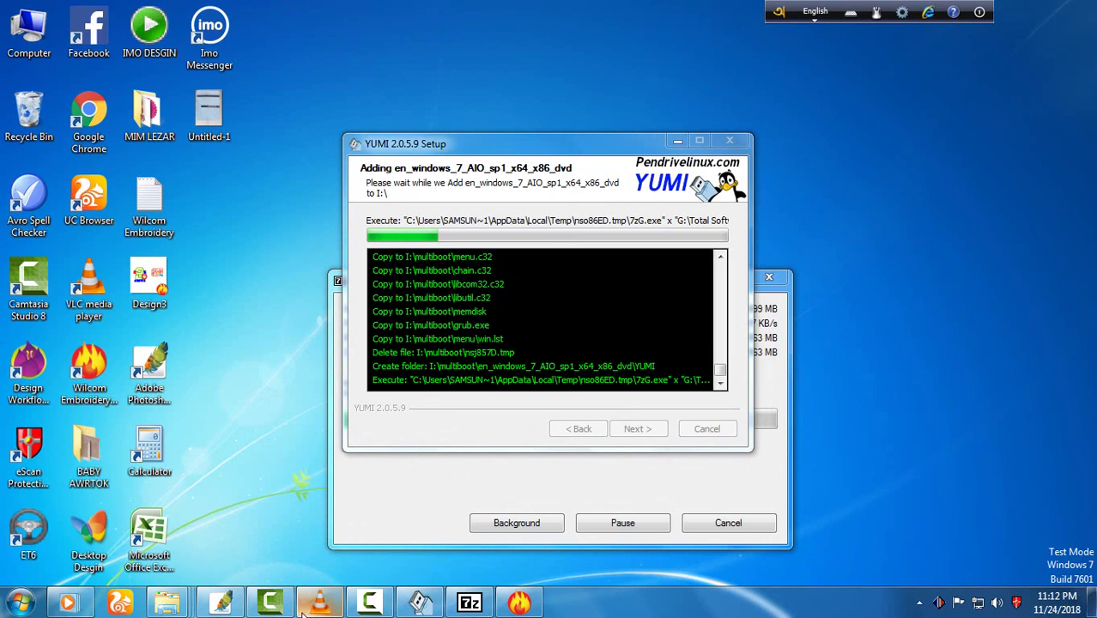
right_click(917, 265)
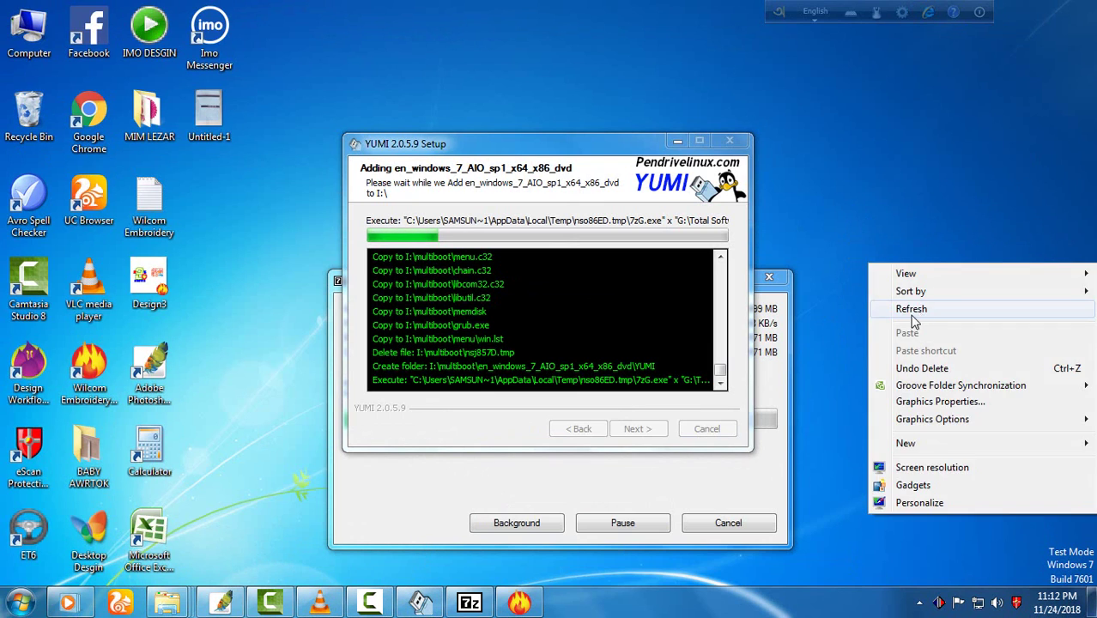
click(913, 311)
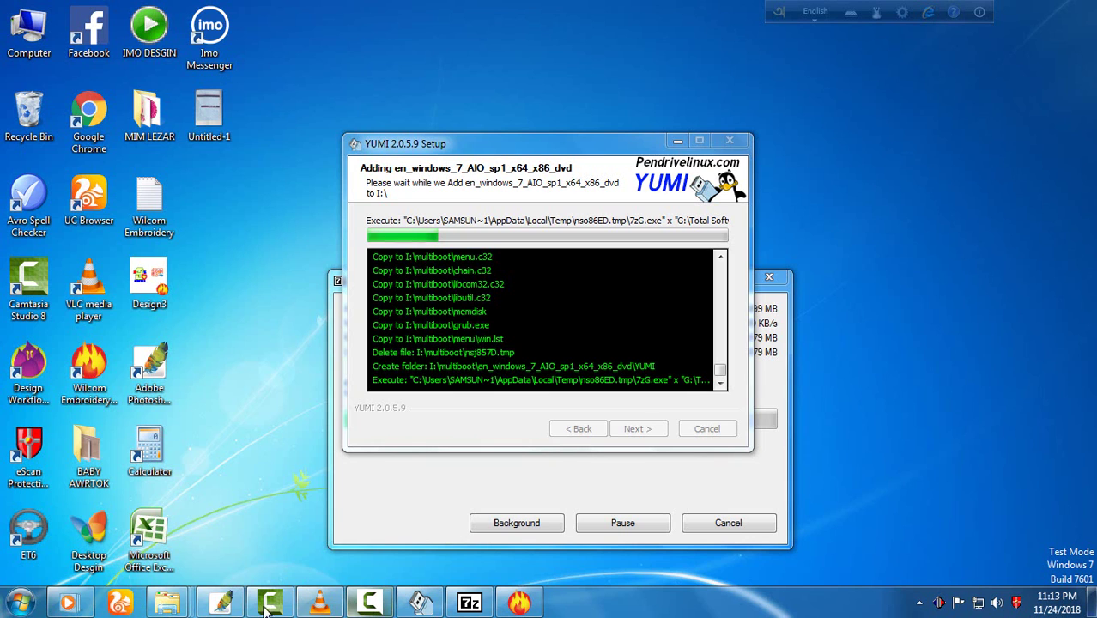
Switch back to Wilcom EmbroideryStudio and start saving a copy of the design on the MULTIBOOT (J:) drive.
click(500, 611)
click(21, 28)
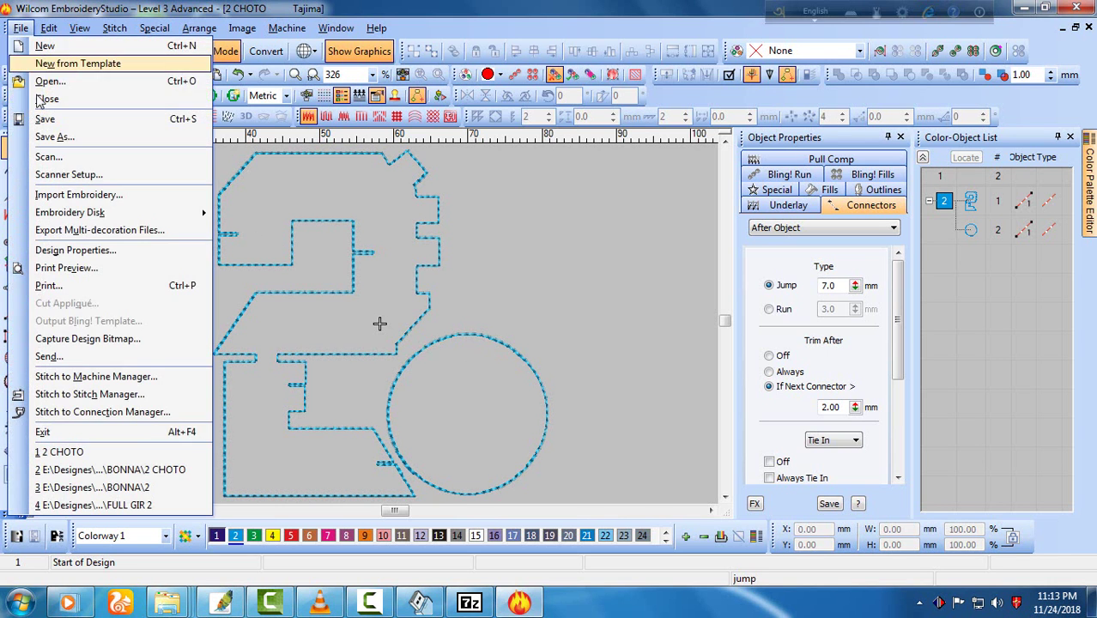
click(39, 135)
click(367, 333)
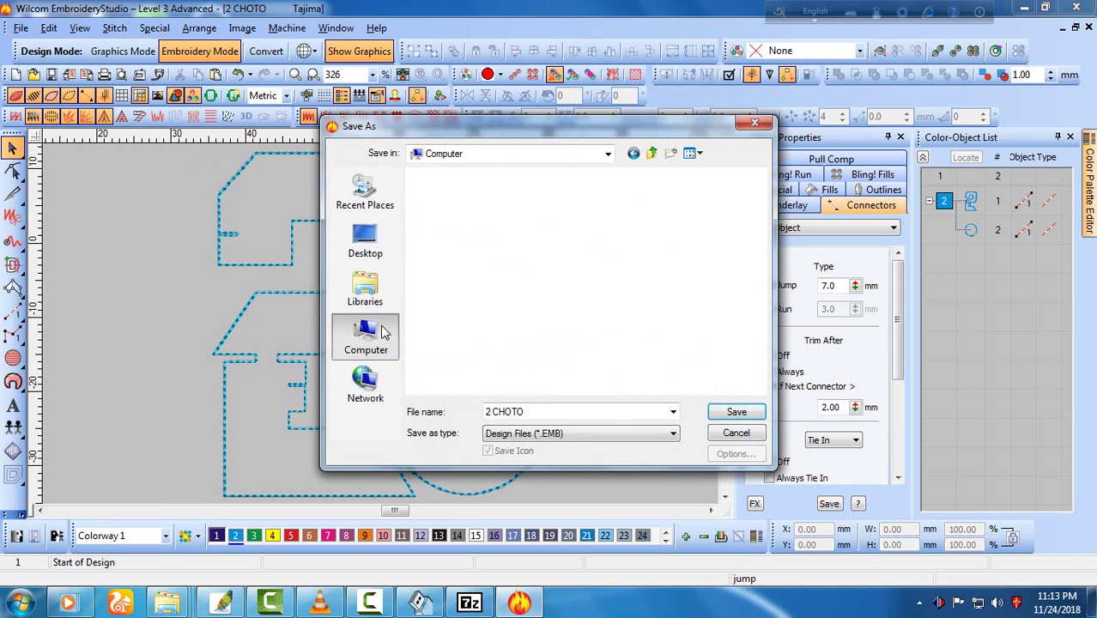
click(492, 343)
scroll(493, 348, down, 3)
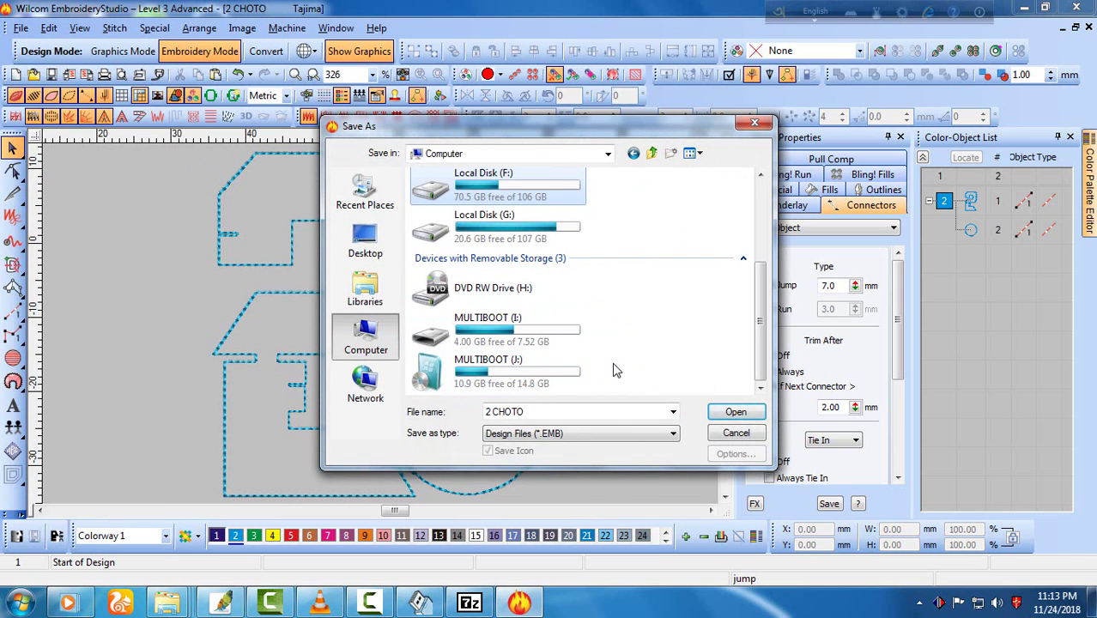
click(512, 382)
double_click(512, 378)
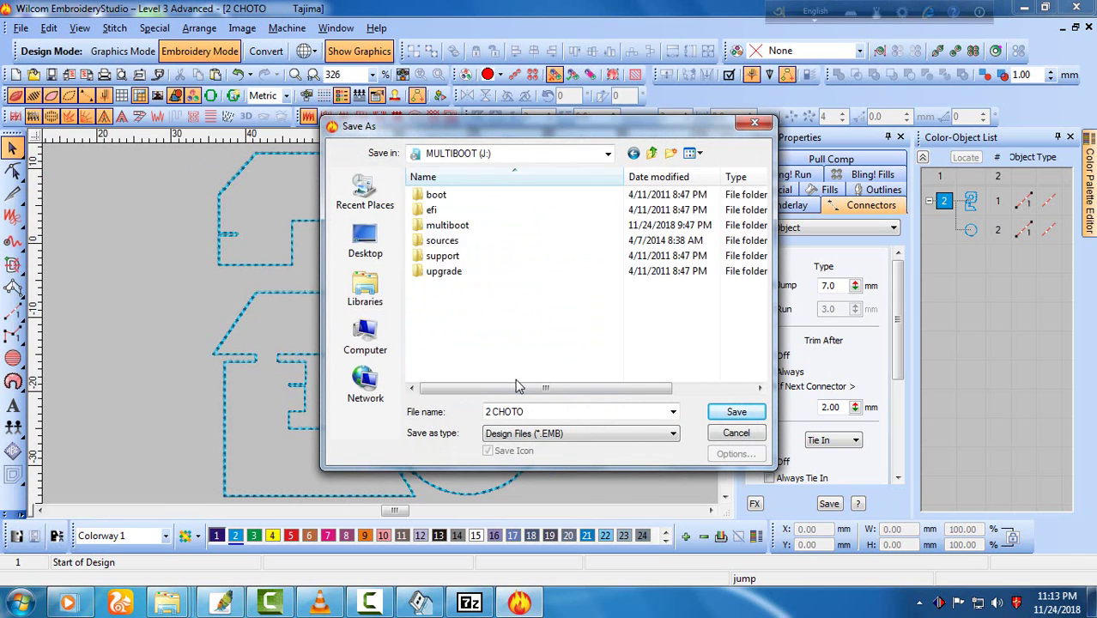
Save the copy in Tajima (*.DST) format with the file name 1.
click(515, 412)
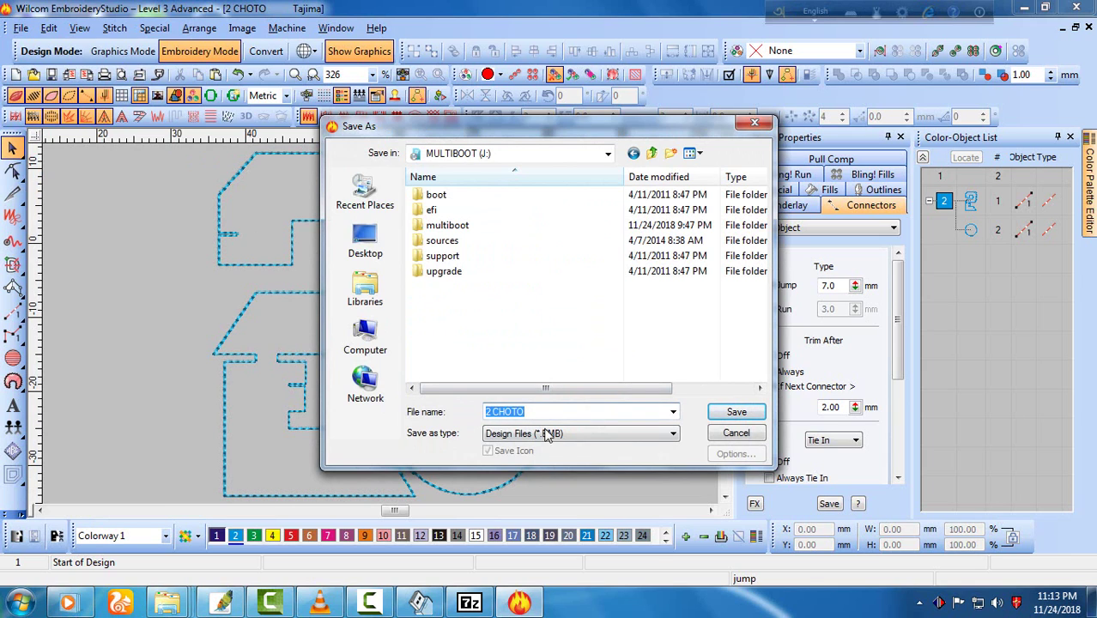
click(550, 433)
click(548, 245)
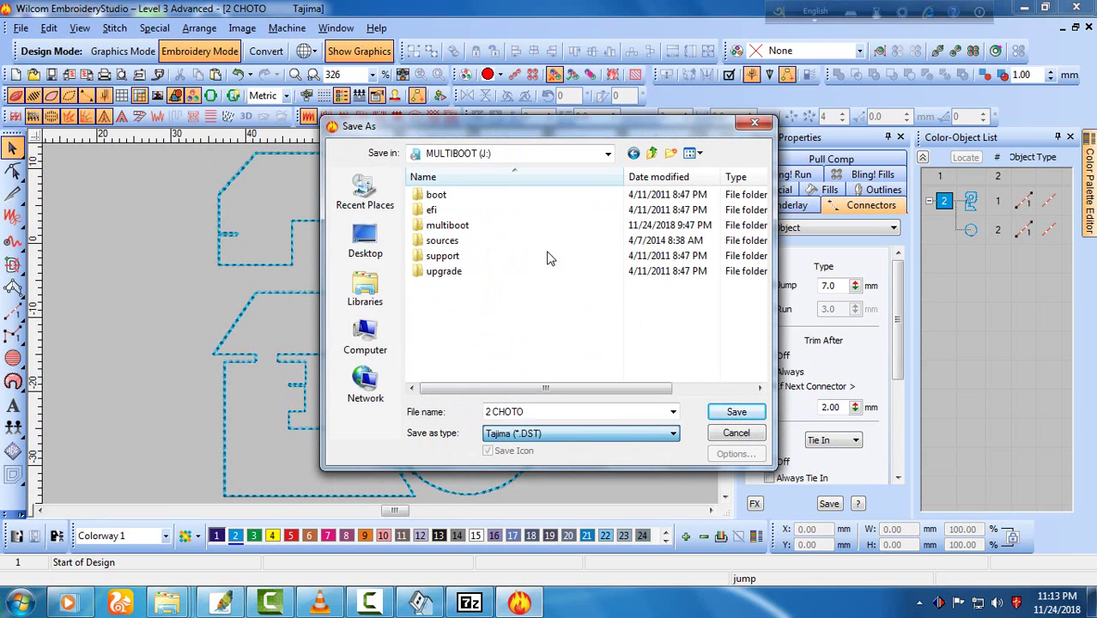
click(539, 413)
text(1)
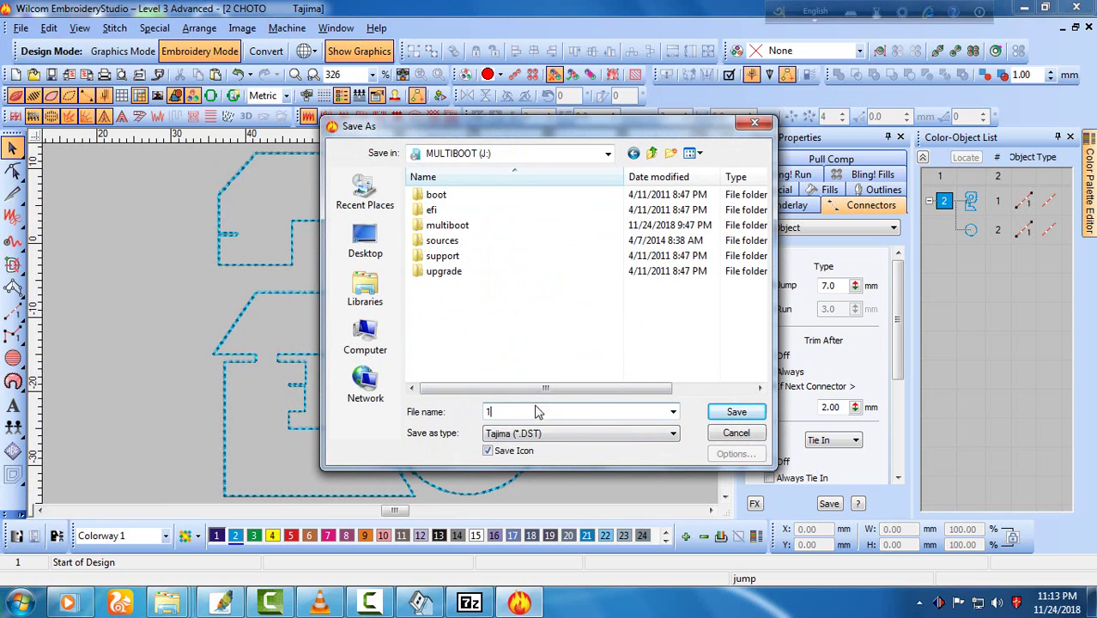
click(725, 412)
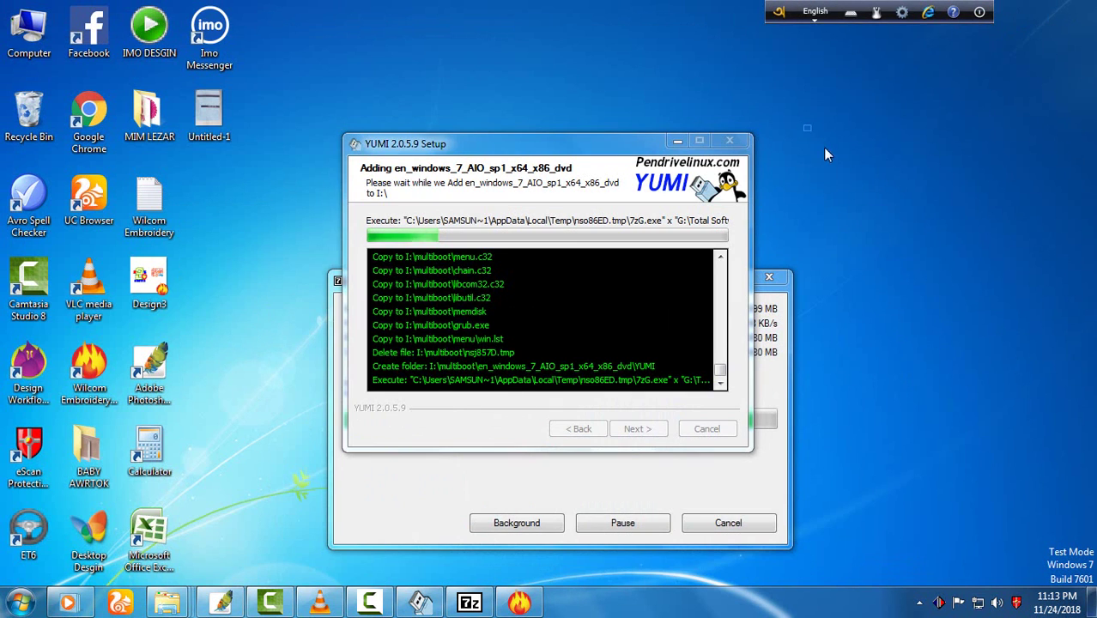
Move the YUMI and 7-Zip windows apart to check the extraction progress, minimize both and refresh the desktop.
right_click(805, 127)
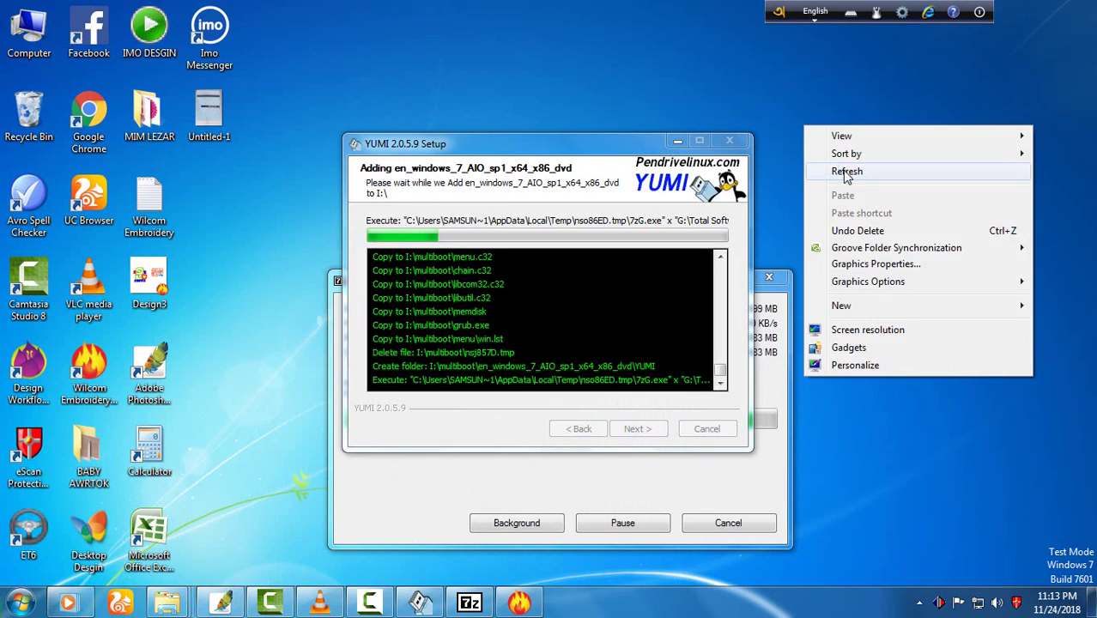
click(849, 152)
drag(539, 150, 335, 154)
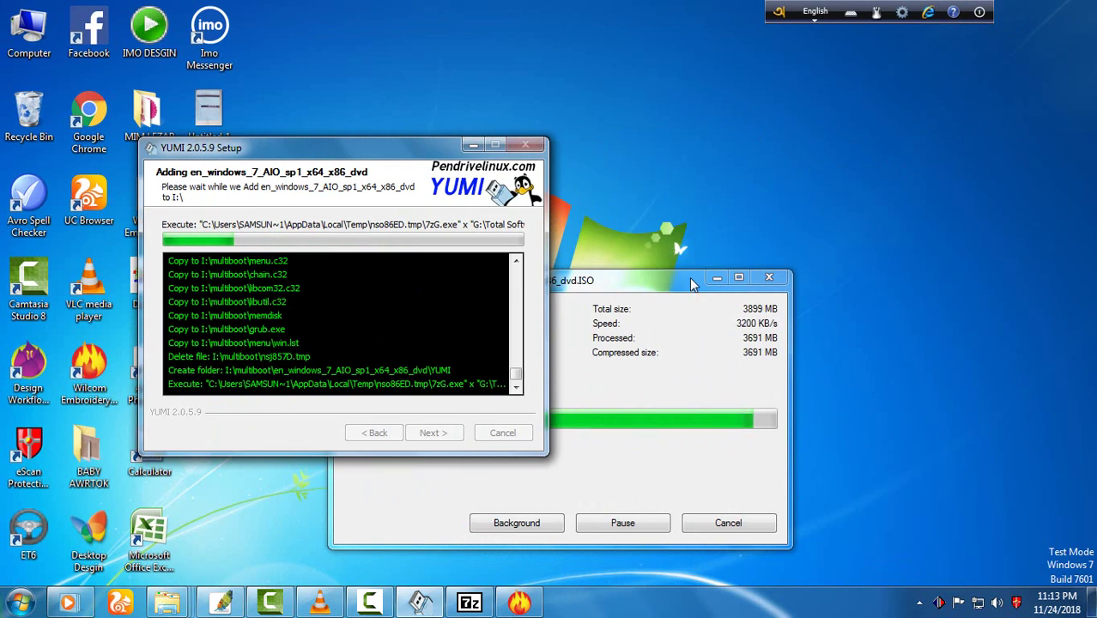
drag(690, 276, 781, 215)
click(473, 144)
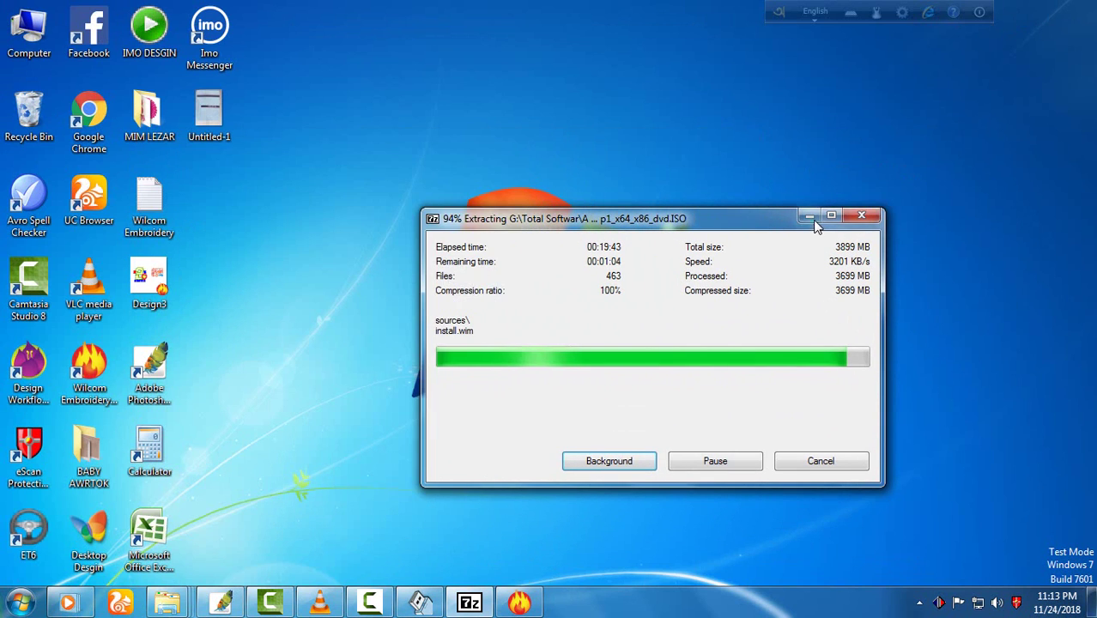
click(810, 216)
right_click(571, 290)
click(633, 342)
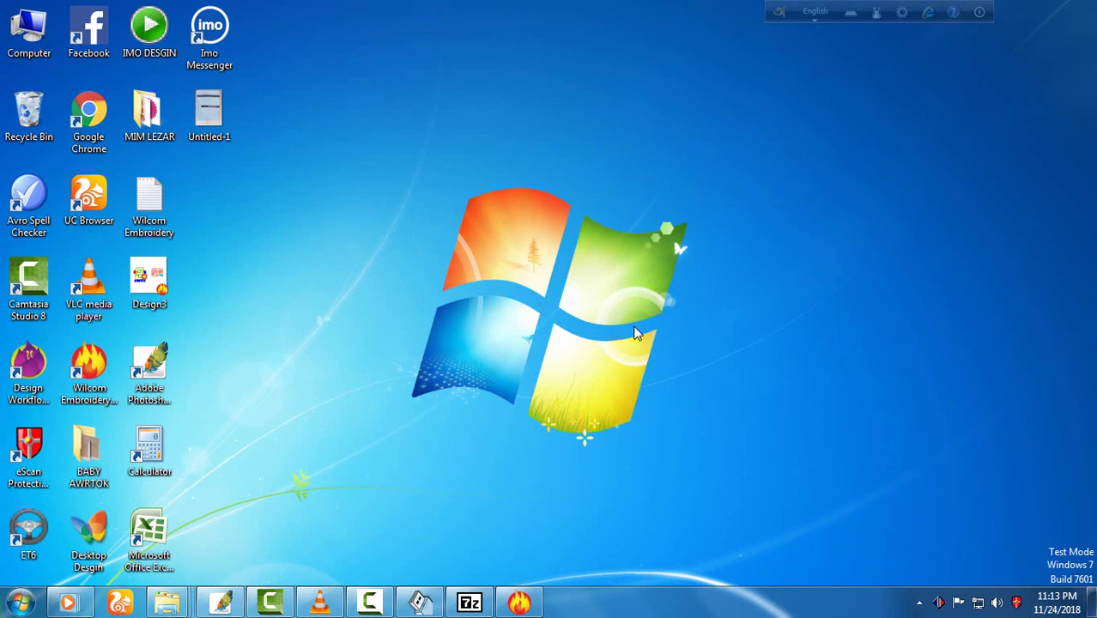
Return briefly to Wilcom EmbroideryStudio, minimize it and bring up the YUMI setup window to check its progress.
click(520, 603)
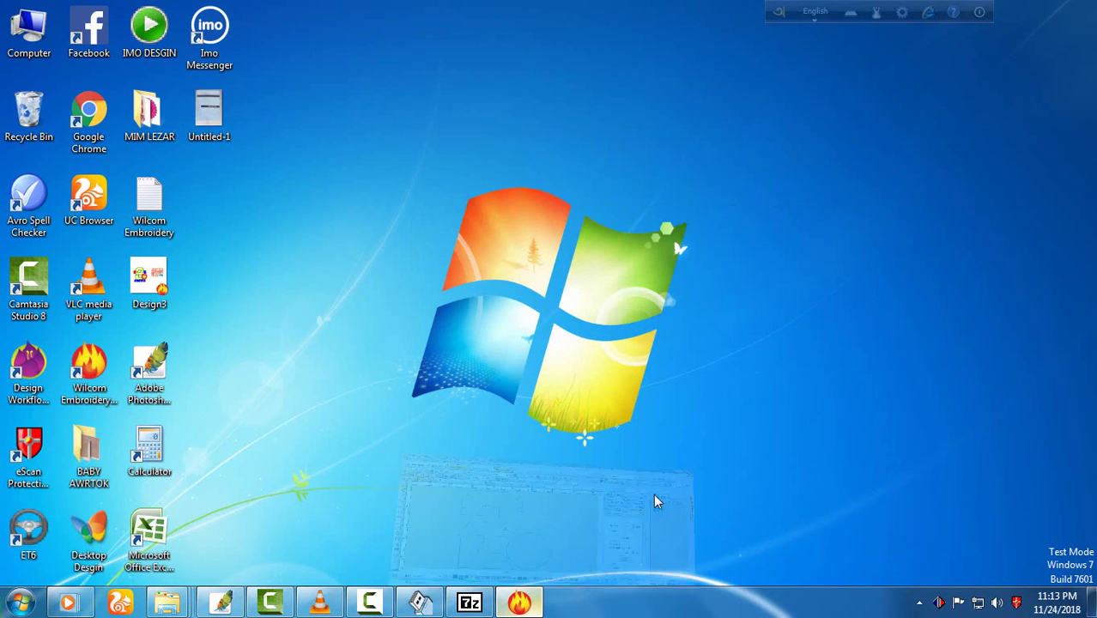
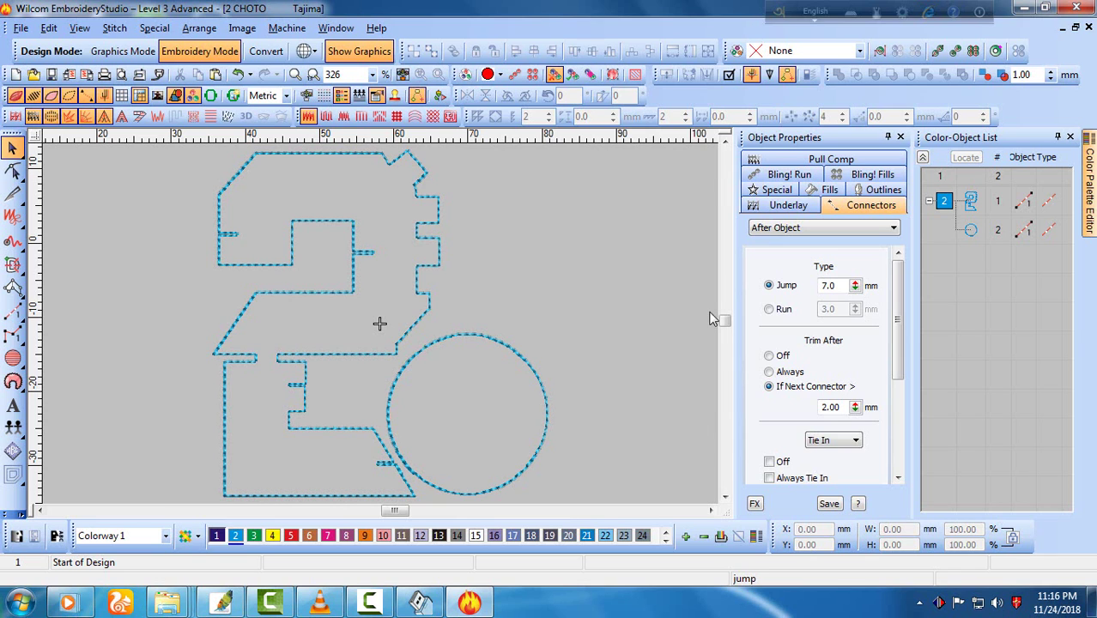
click(1022, 7)
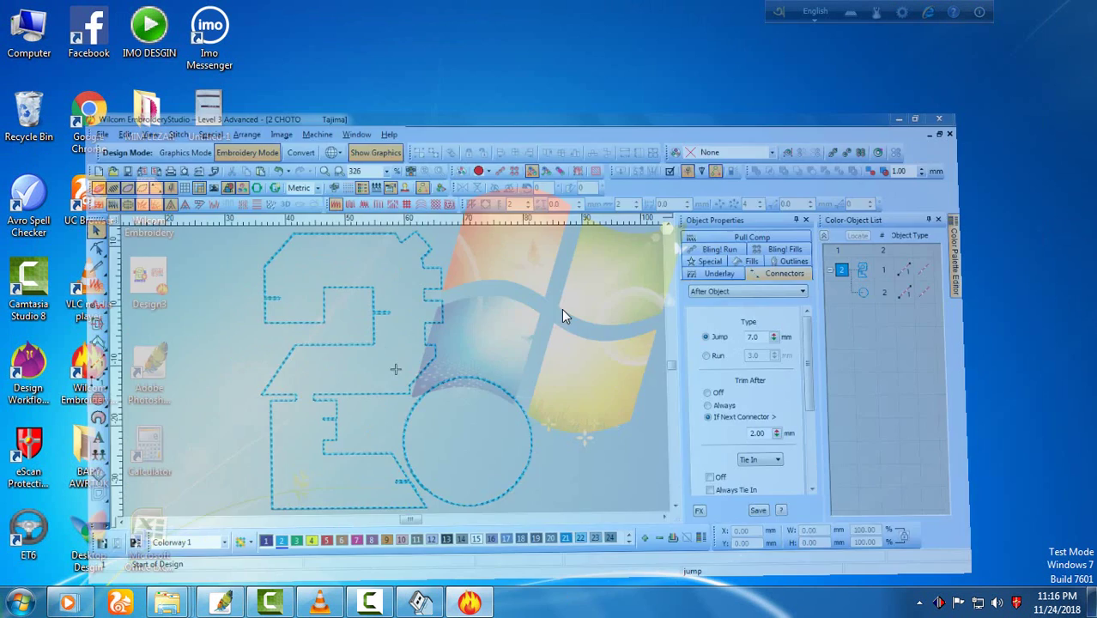
click(418, 605)
click(418, 605)
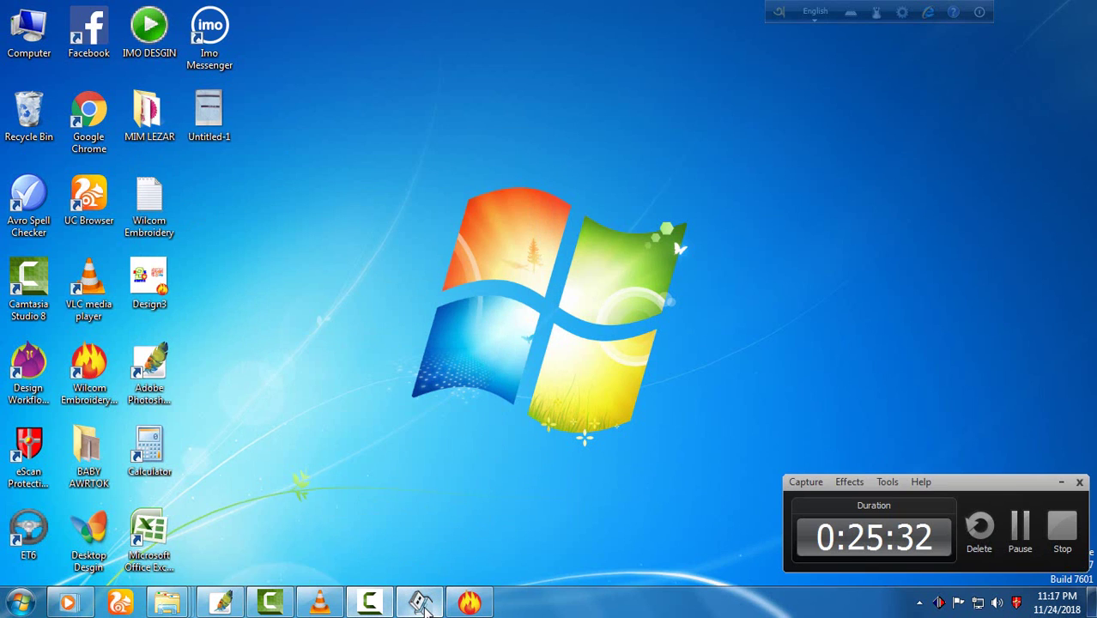
click(421, 605)
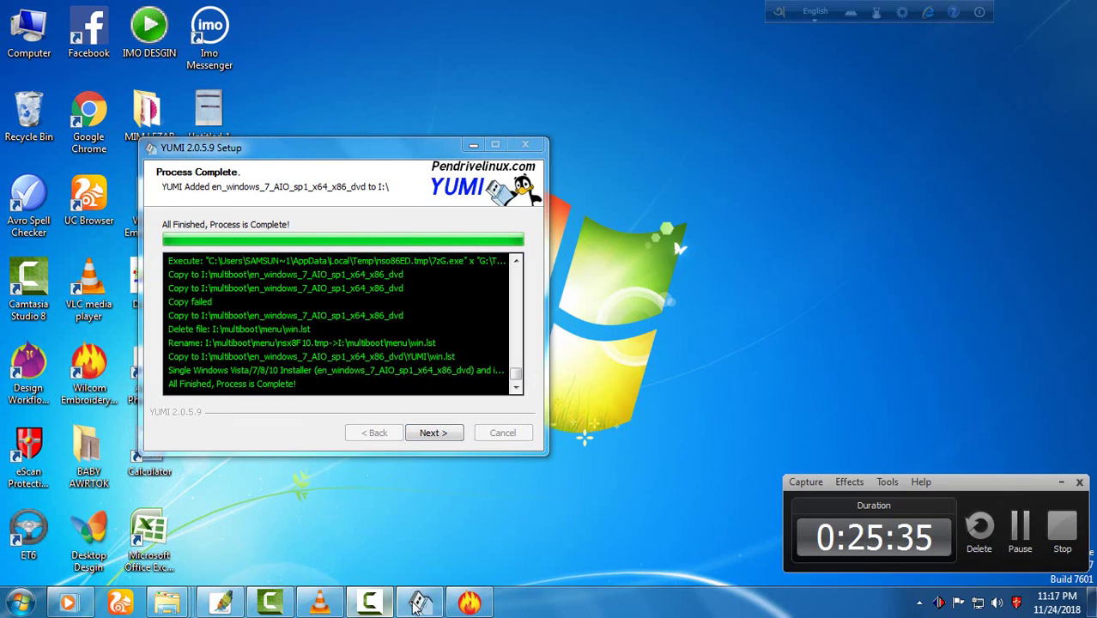
Complete the YUMI setup without adding more ISOs or distros to the USB drive, close the wizard and refresh the desktop.
click(1061, 481)
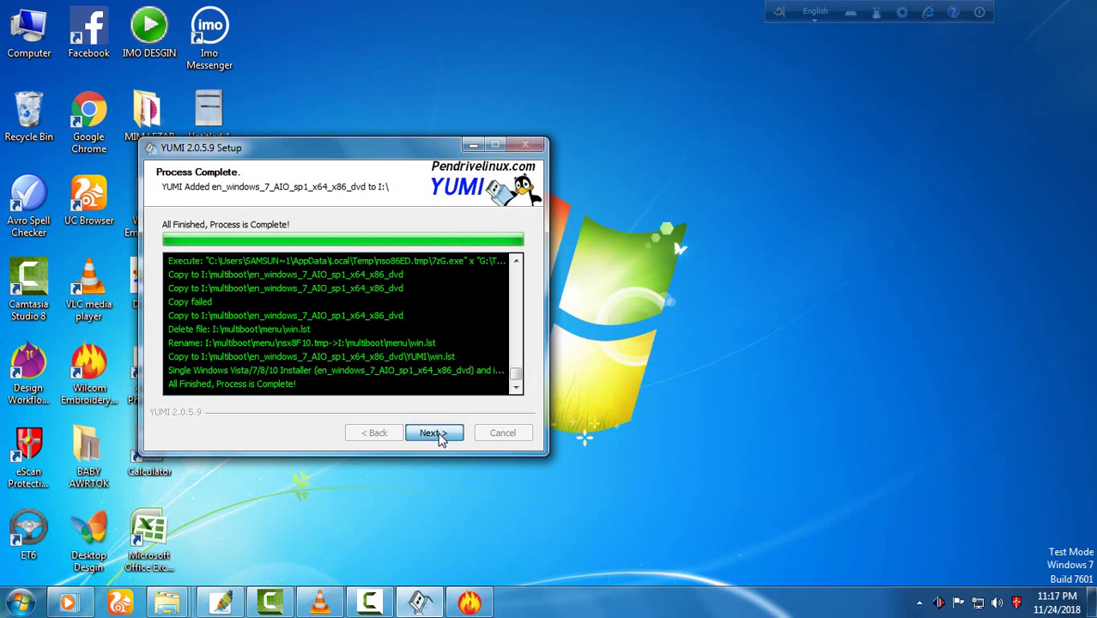
click(438, 433)
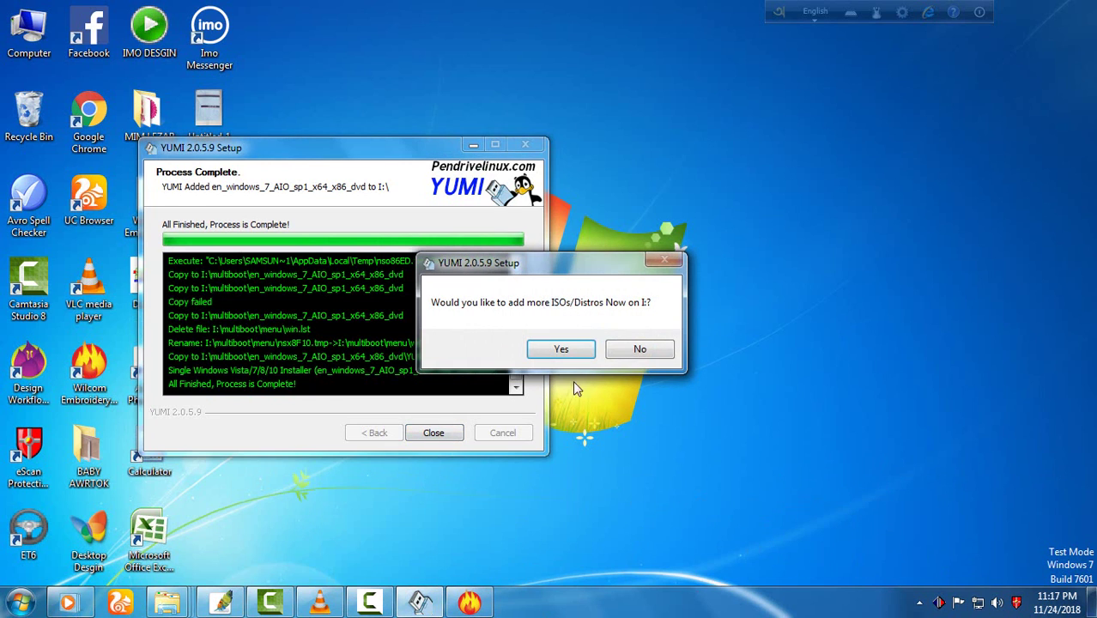
click(640, 350)
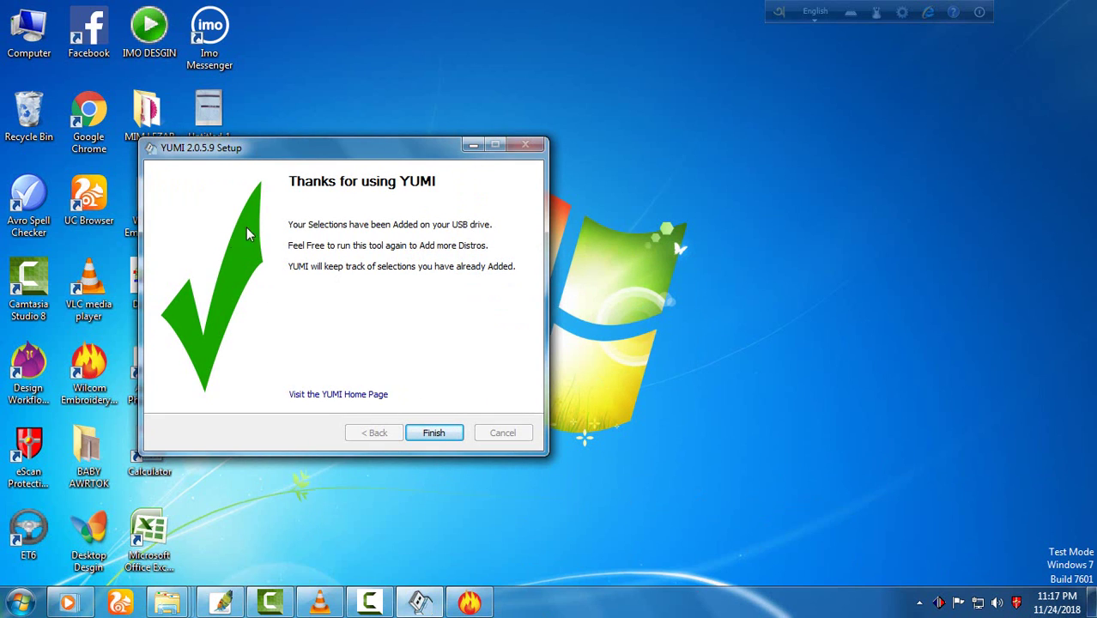
click(434, 433)
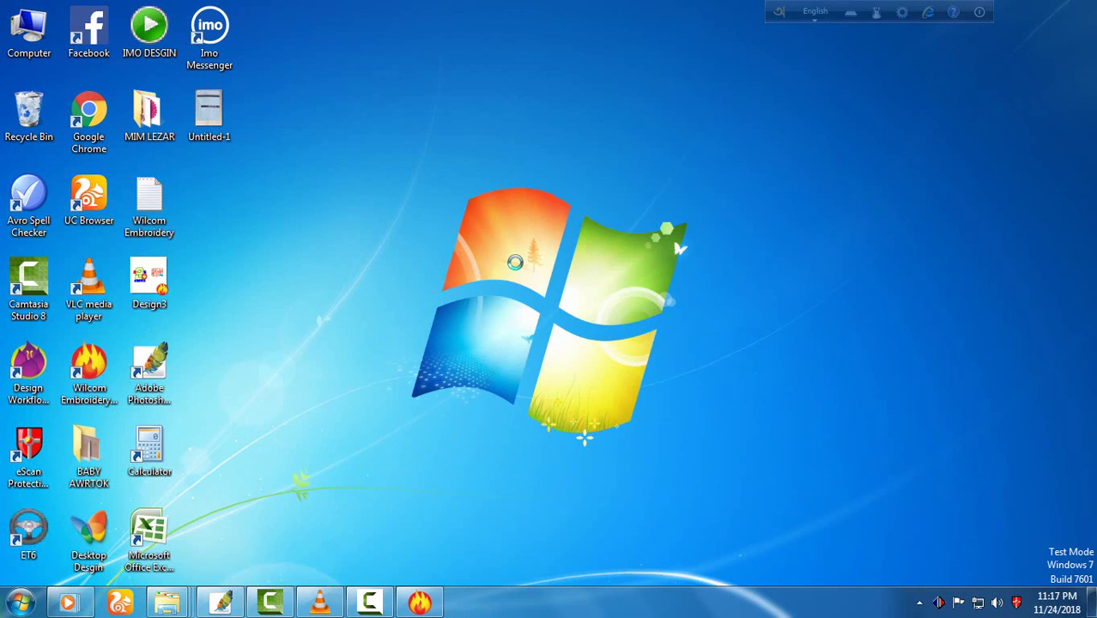
right_click(452, 206)
click(540, 255)
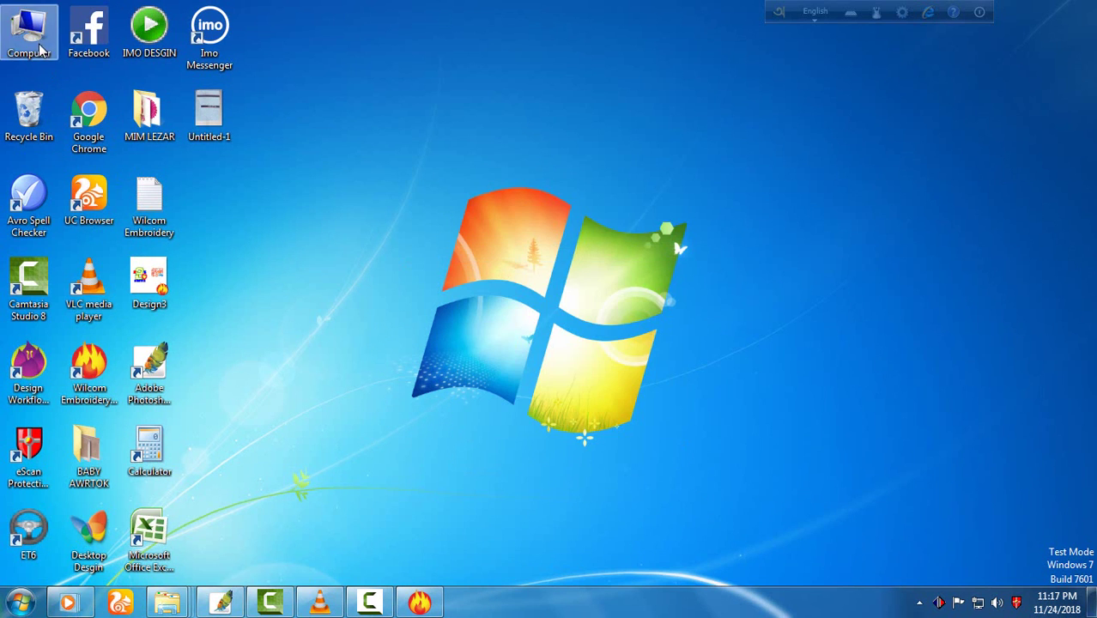
Open the MULTIBOOT (I:) drive from Computer to check the copied Windows setup files, and close the window.
double_click(30, 35)
double_click(662, 99)
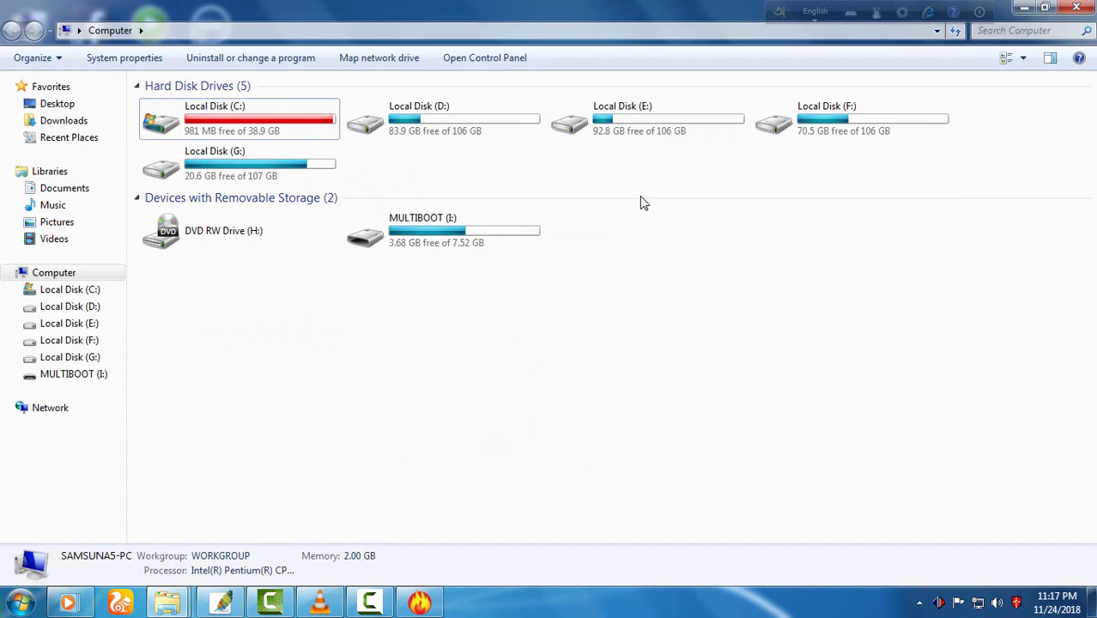
double_click(405, 236)
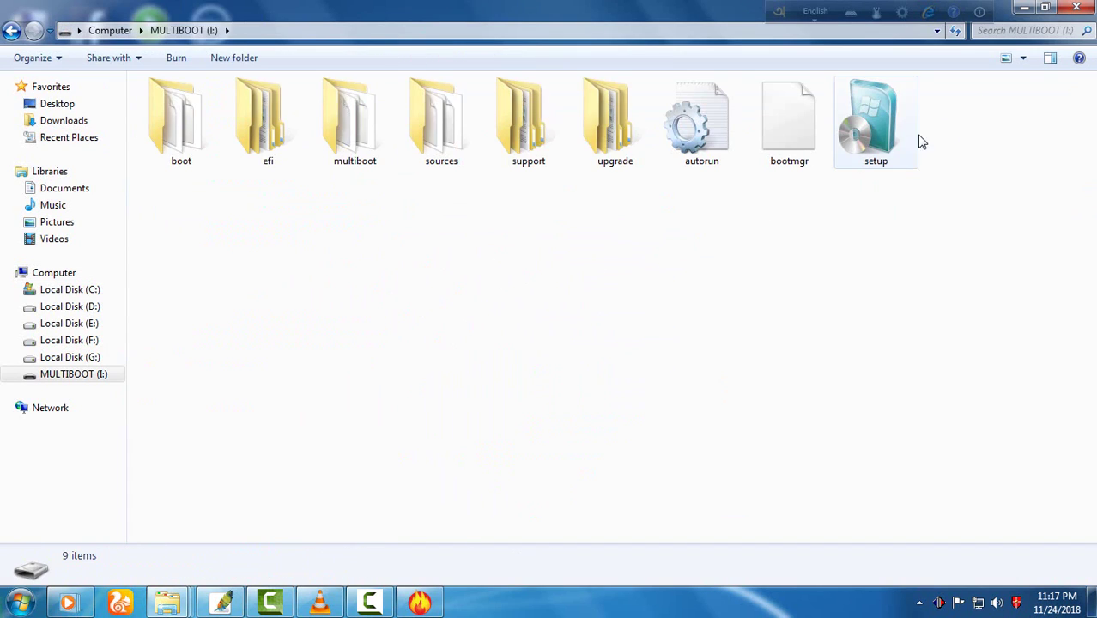
click(1076, 6)
right_click(598, 230)
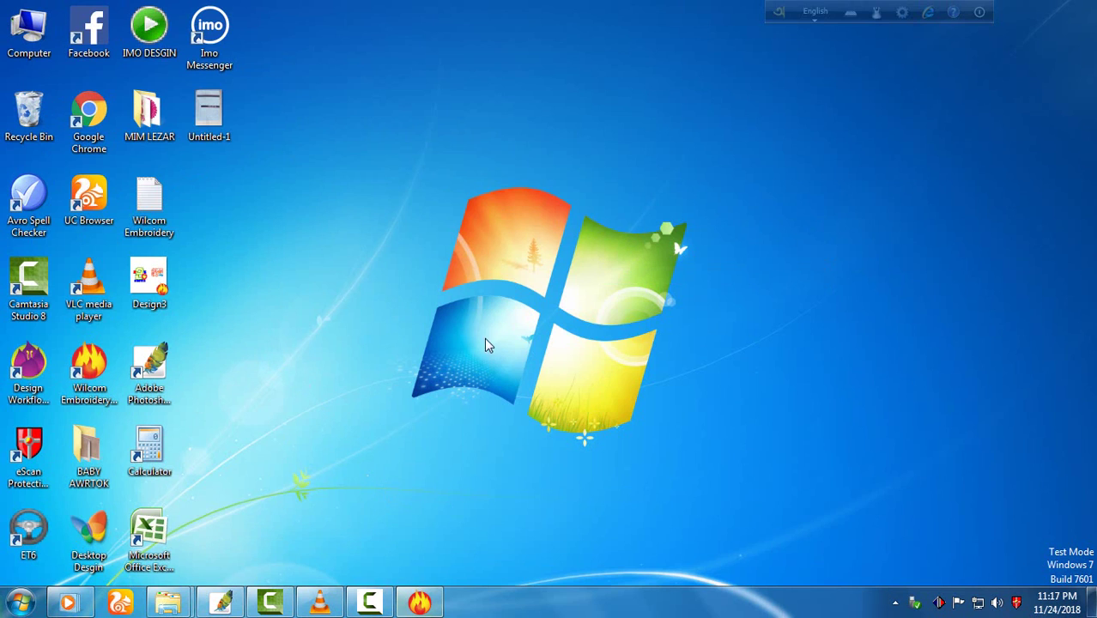
right_click(521, 313)
click(534, 322)
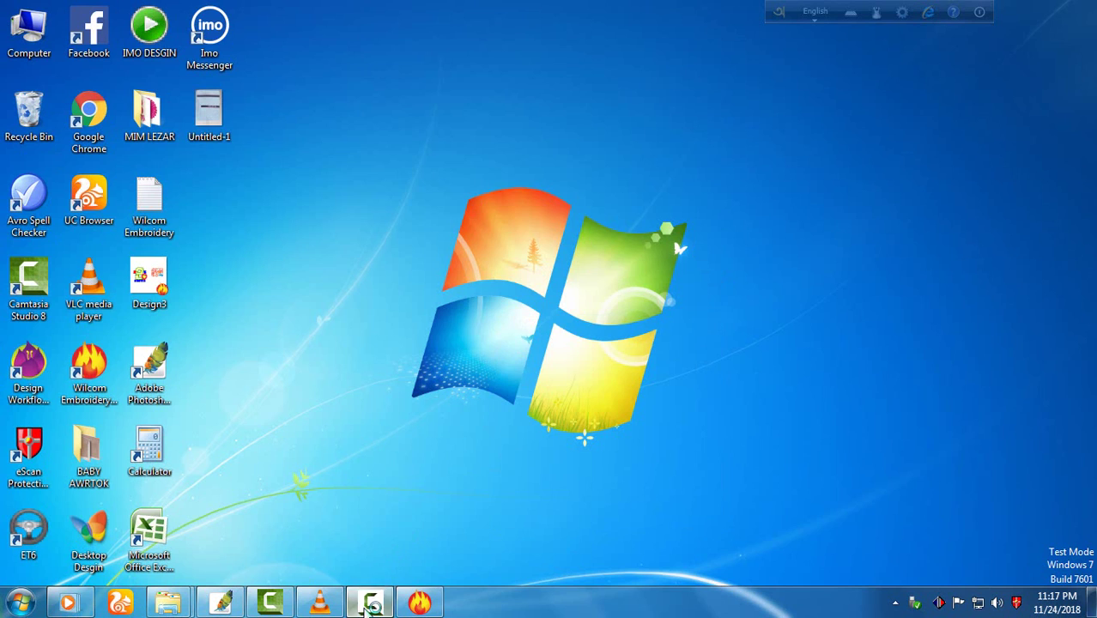
click(369, 603)
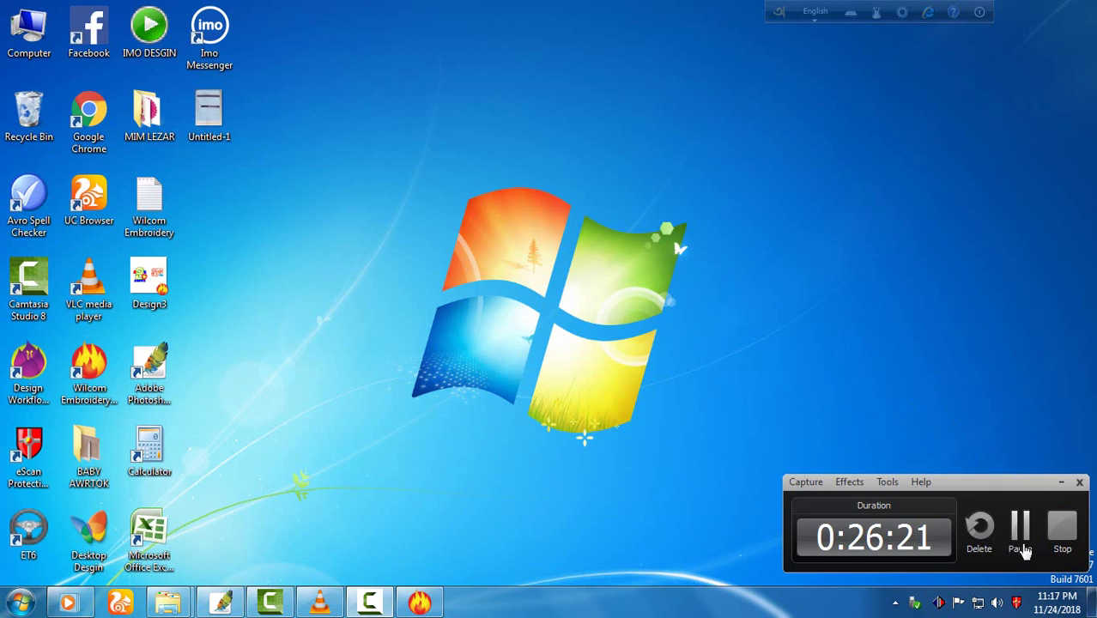
click(369, 603)
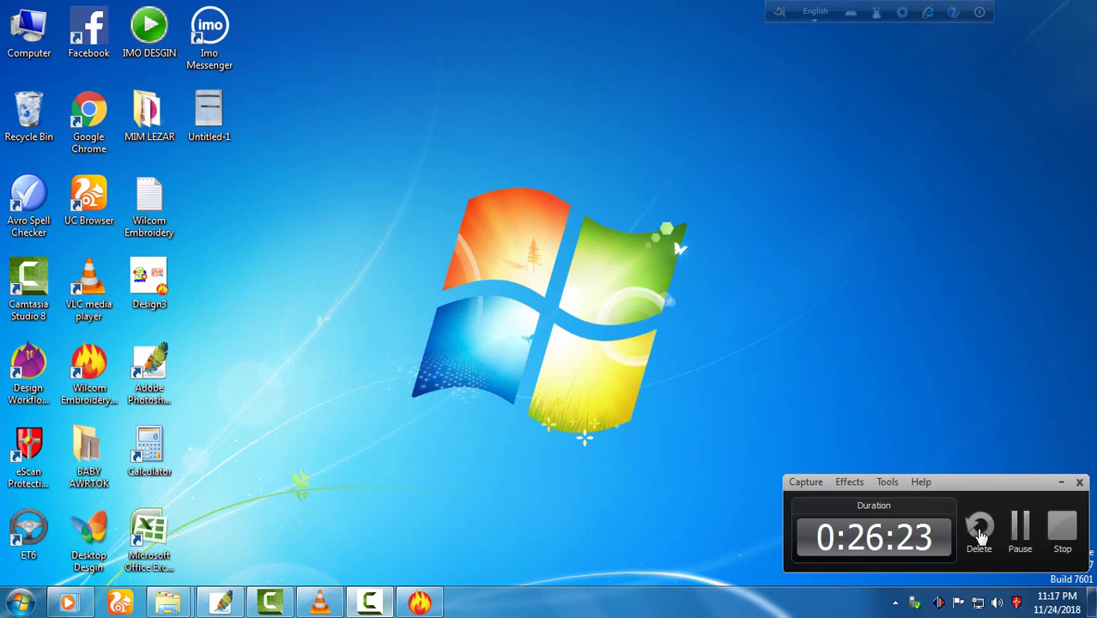